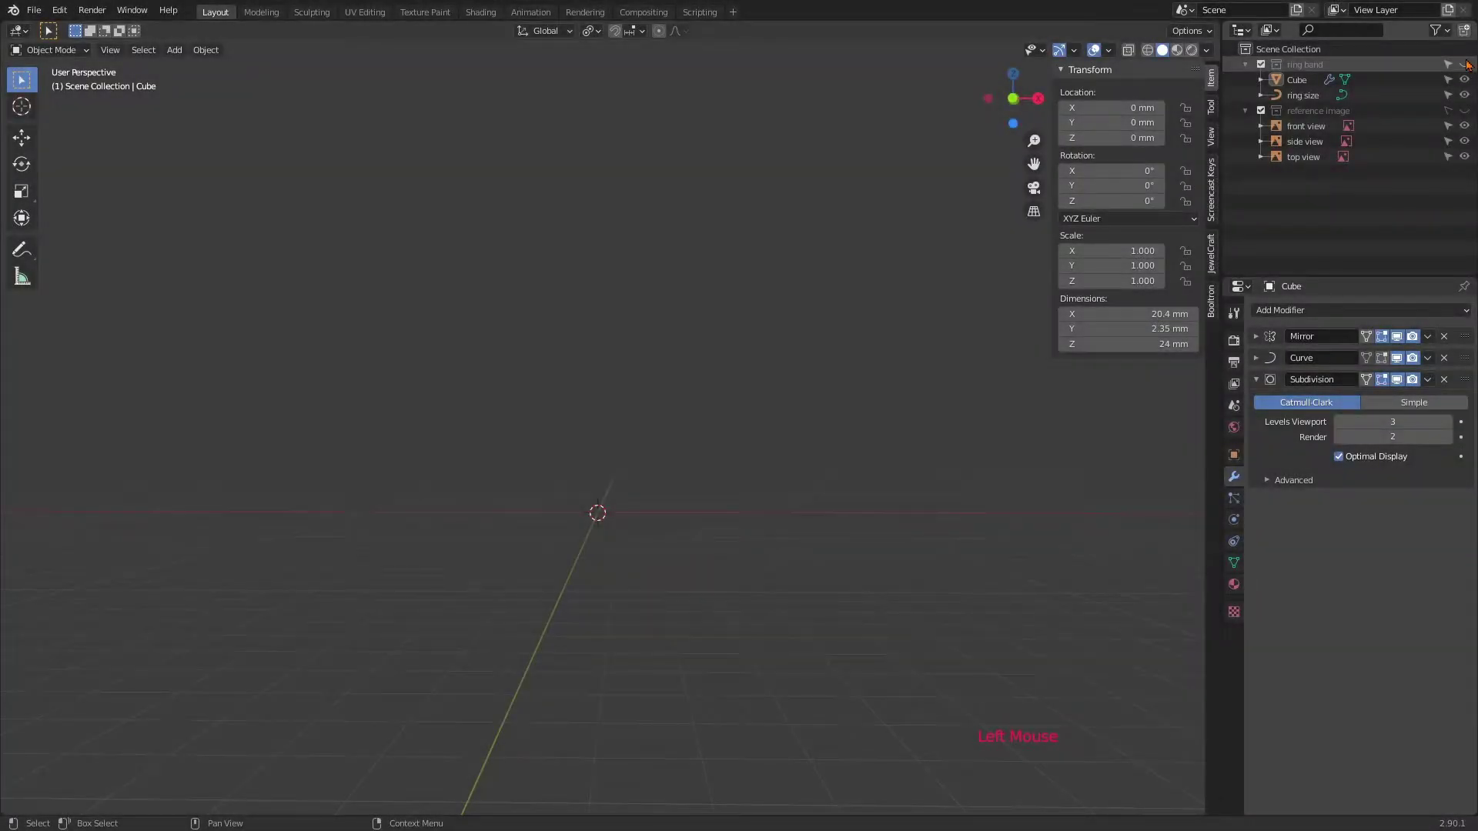
# - Create a new collection in the scene and name it Diamond
pyautogui.rightClick(1295, 50)
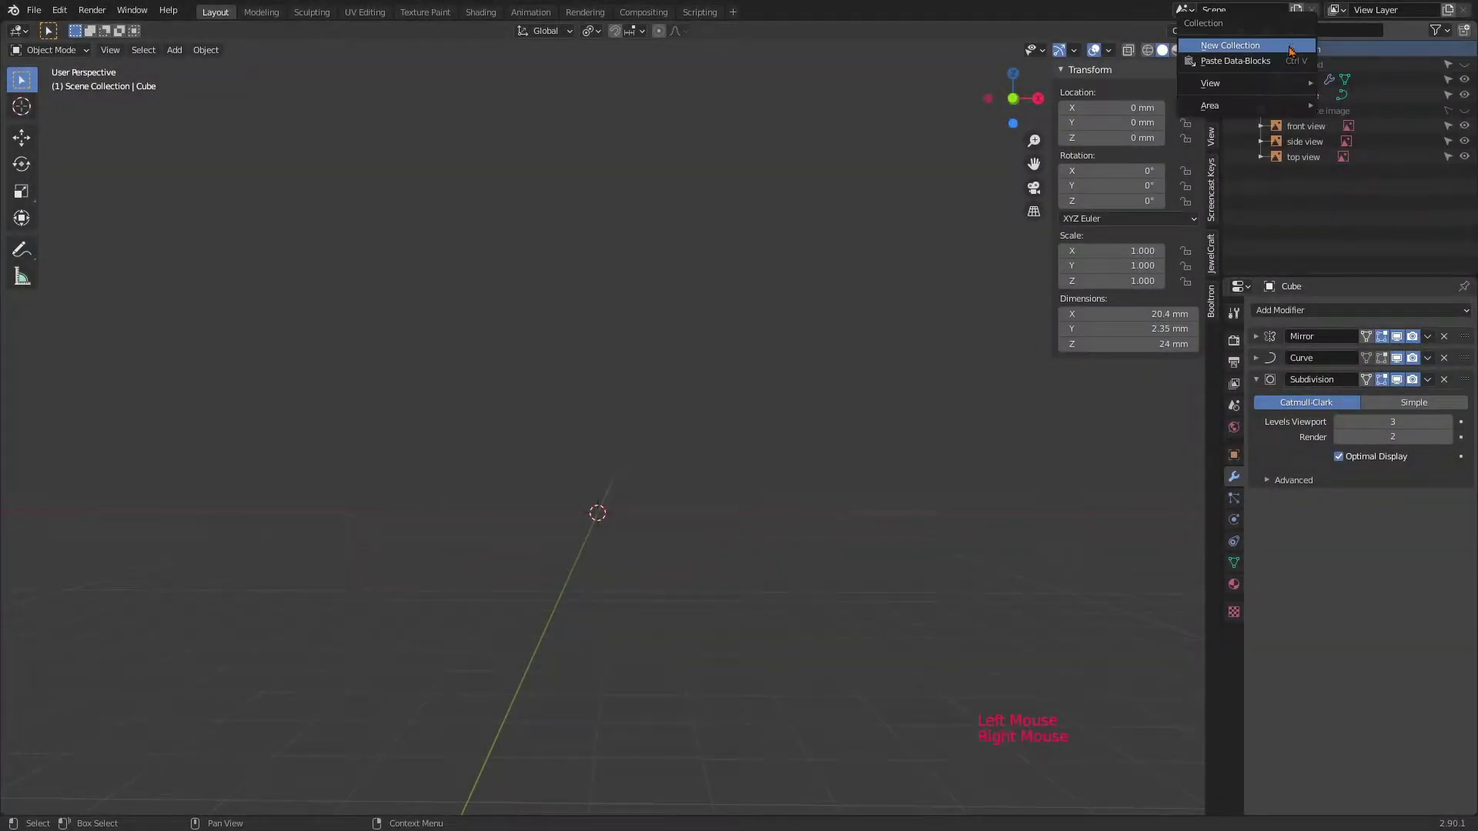
pyautogui.click(1224, 55)
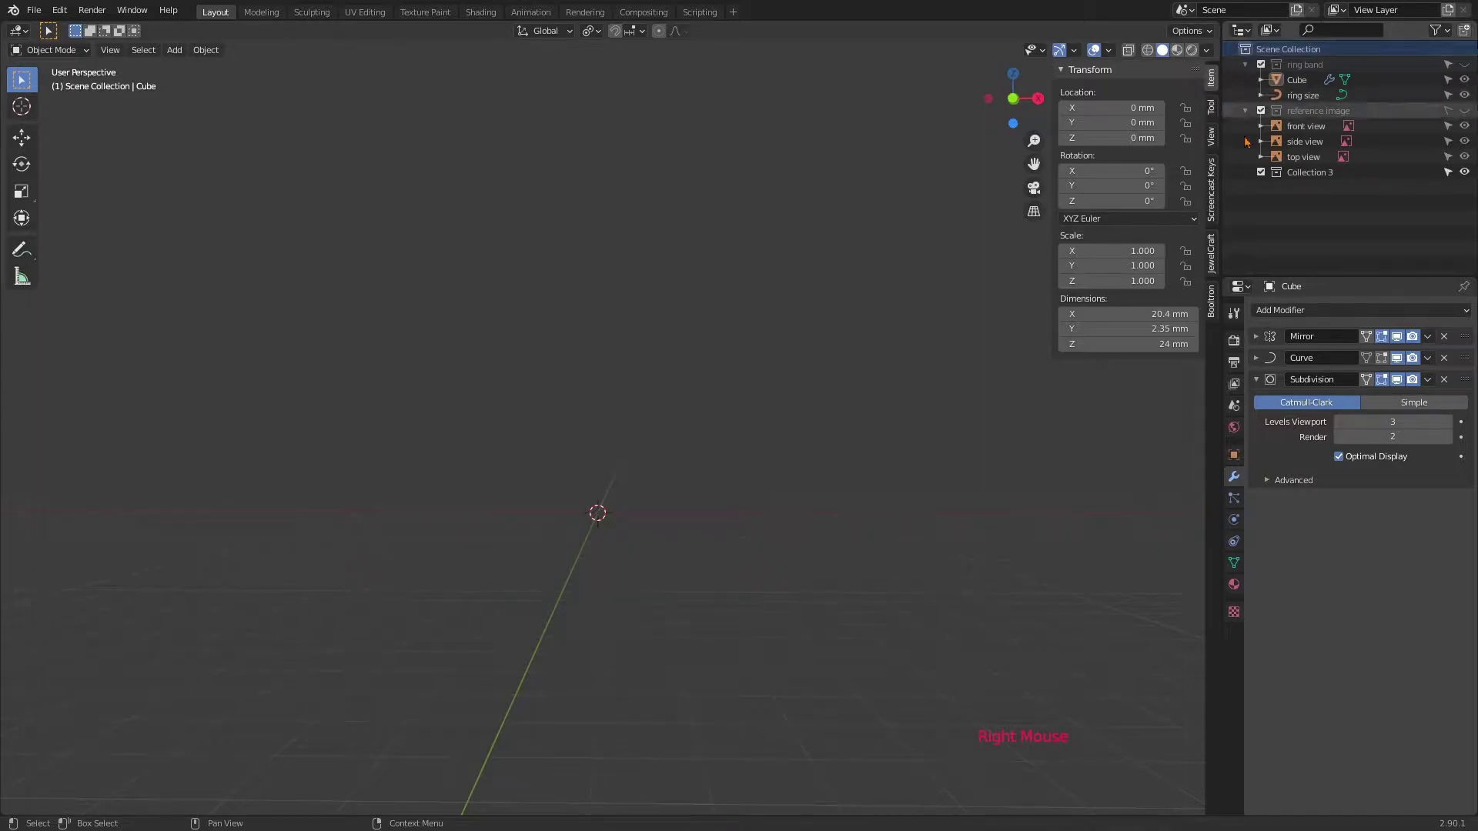
pyautogui.click(1308, 172)
pyautogui.doubleClick(1309, 173)
pyautogui.write('Diamond')
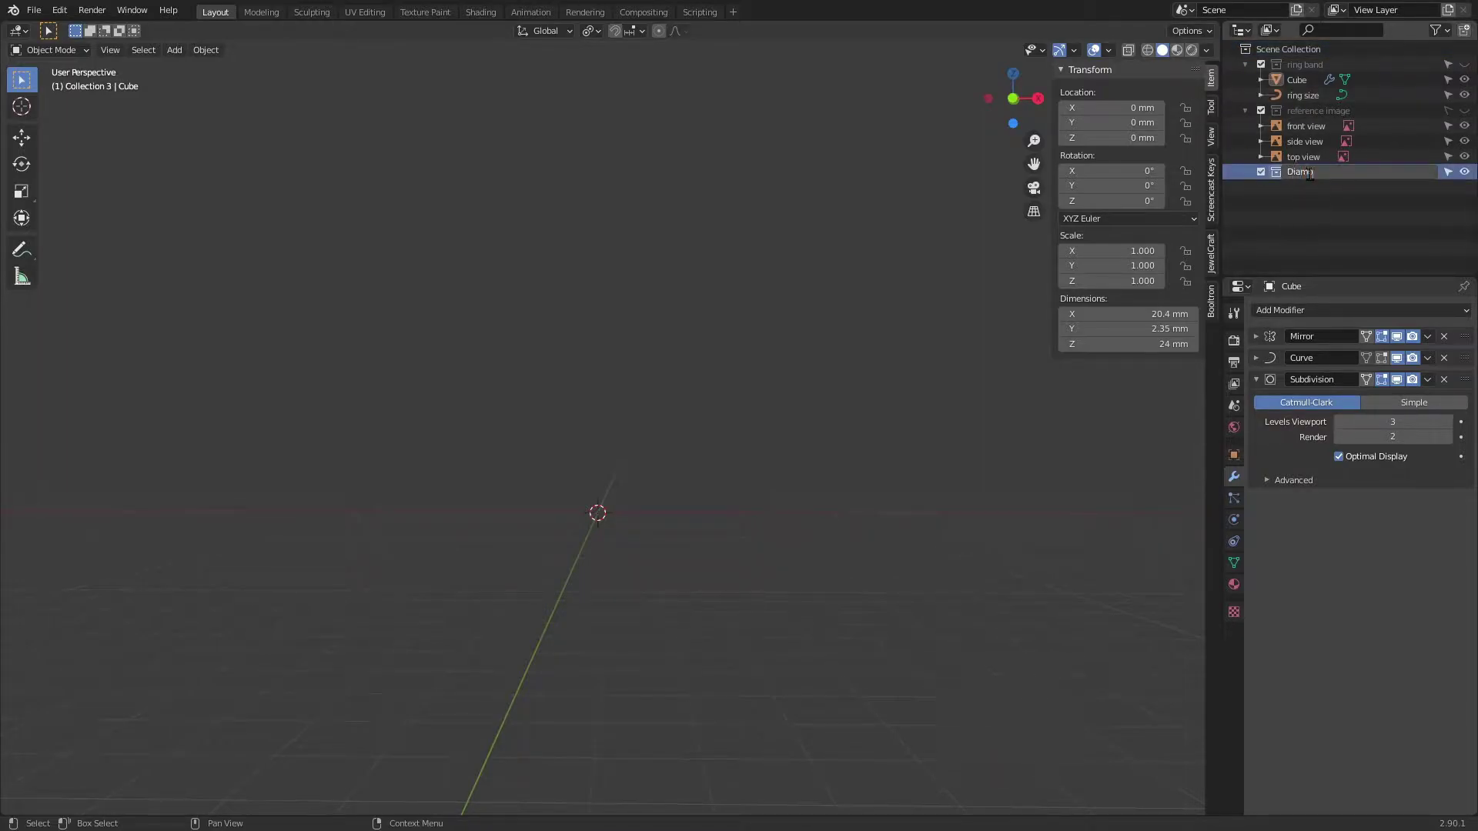
pyautogui.press('Return')
# - Add Brillant-Cut.jpg as a reference image in the top view inside the Diamond collection
pyautogui.press('KP_7')
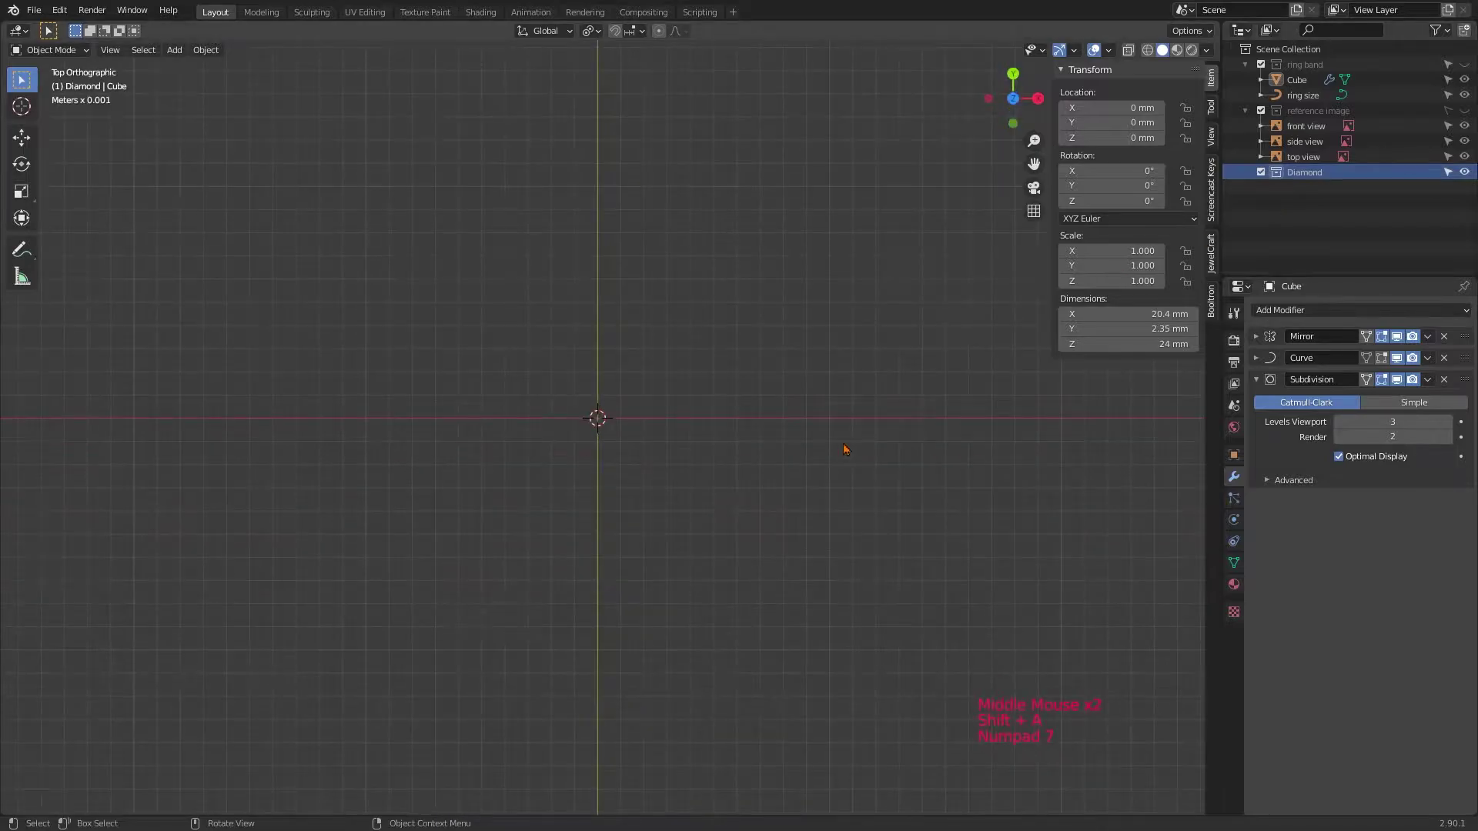
pyautogui.hotkey('shift', 'a')
pyautogui.moveTo(522, 604)
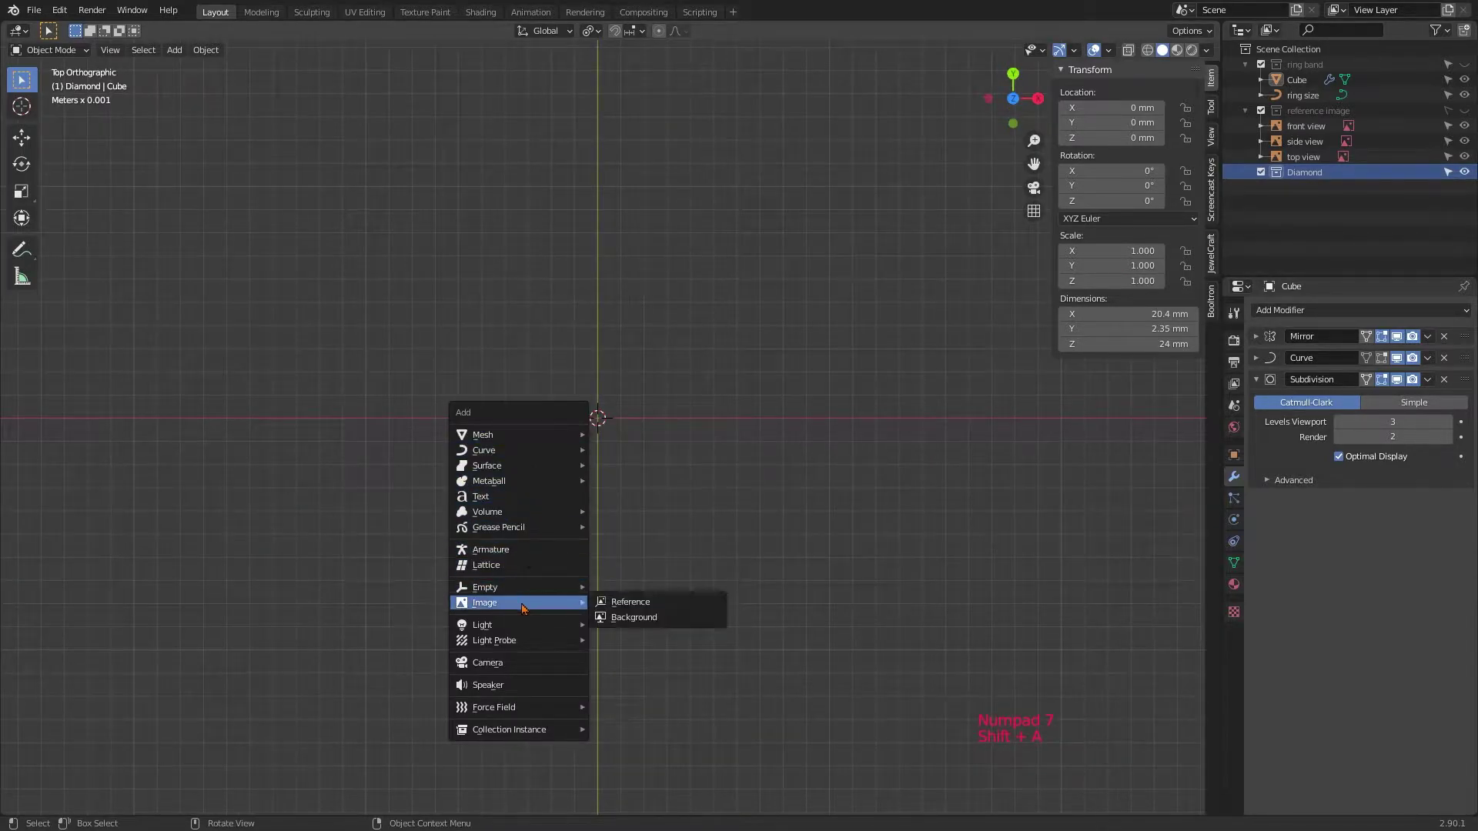
pyautogui.click(620, 601)
pyautogui.click(977, 653)
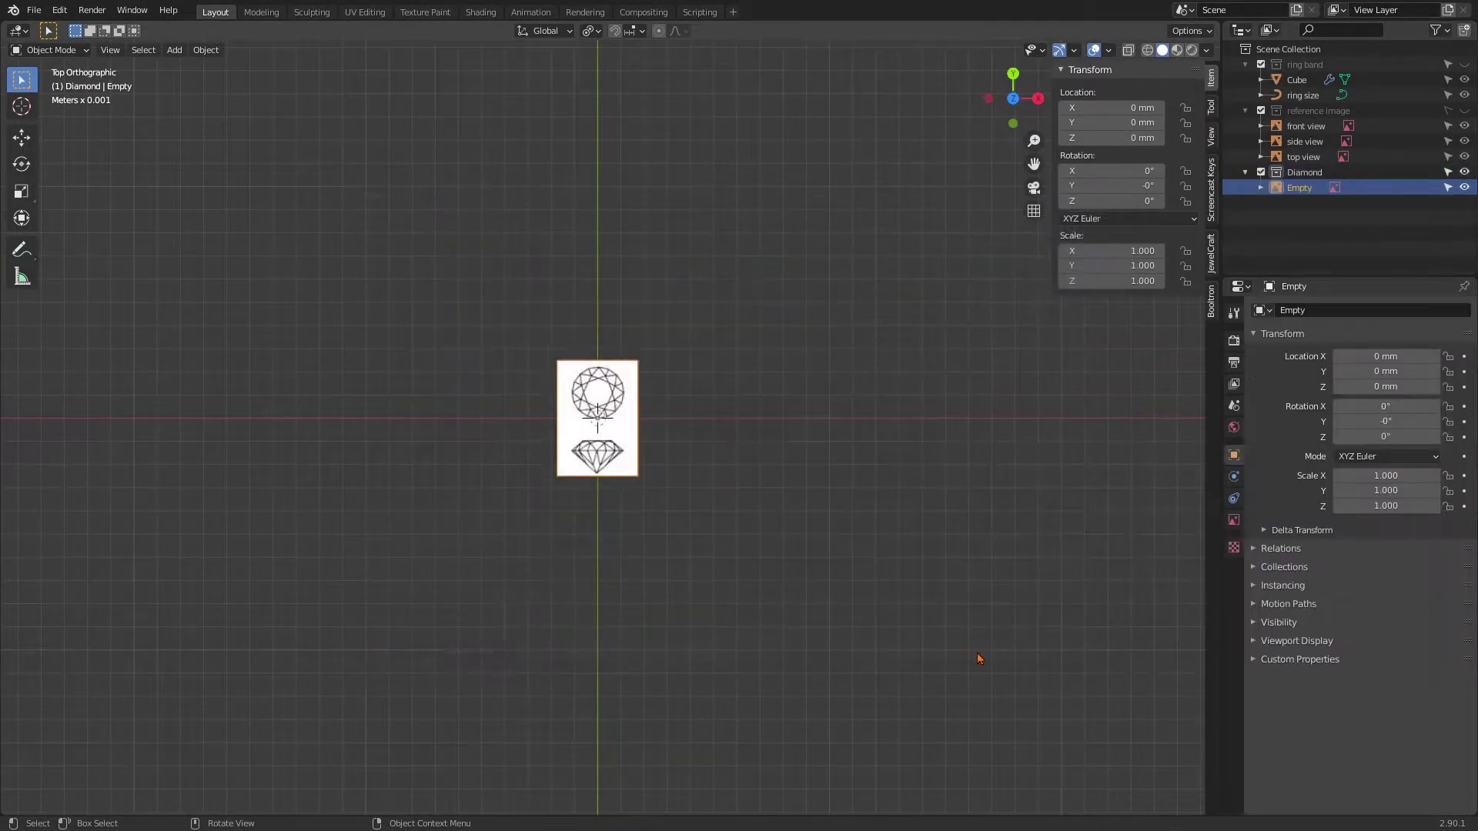
# - Move the reference image about -1.014 mm along Y to bring its round top-view drawing onto the origin
pyautogui.scroll(3, 589, 413)
pyautogui.scroll(2, 589, 413)
pyautogui.keyDown('shift'); pyautogui.scroll(1, 597, 423); pyautogui.keyUp('shift')
pyautogui.keyDown('shift'); pyautogui.moveTo(598, 422); pyautogui.dragTo(680, 499, button='middle'); pyautogui.keyUp('shift')
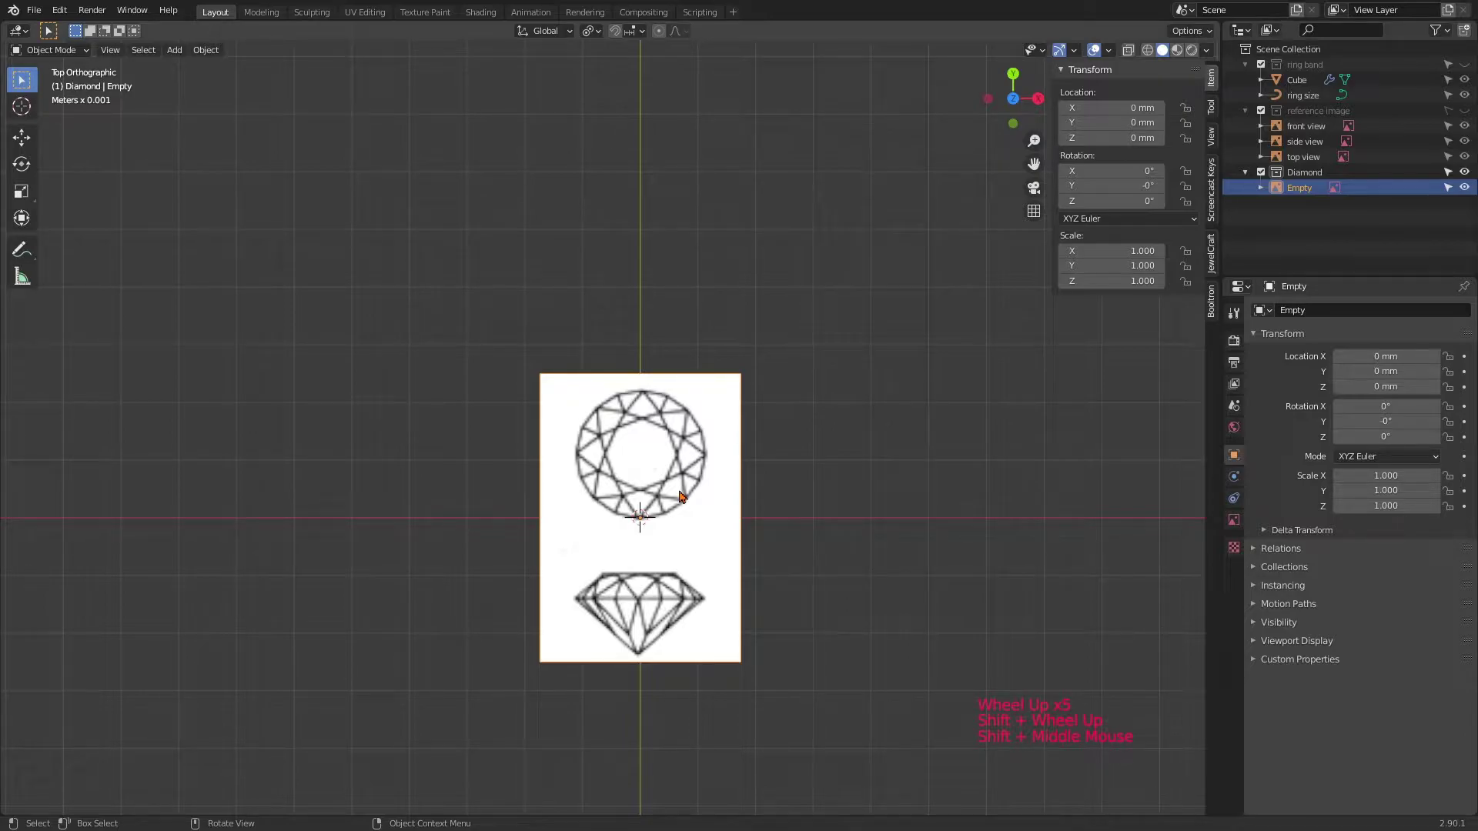
pyautogui.press('g')
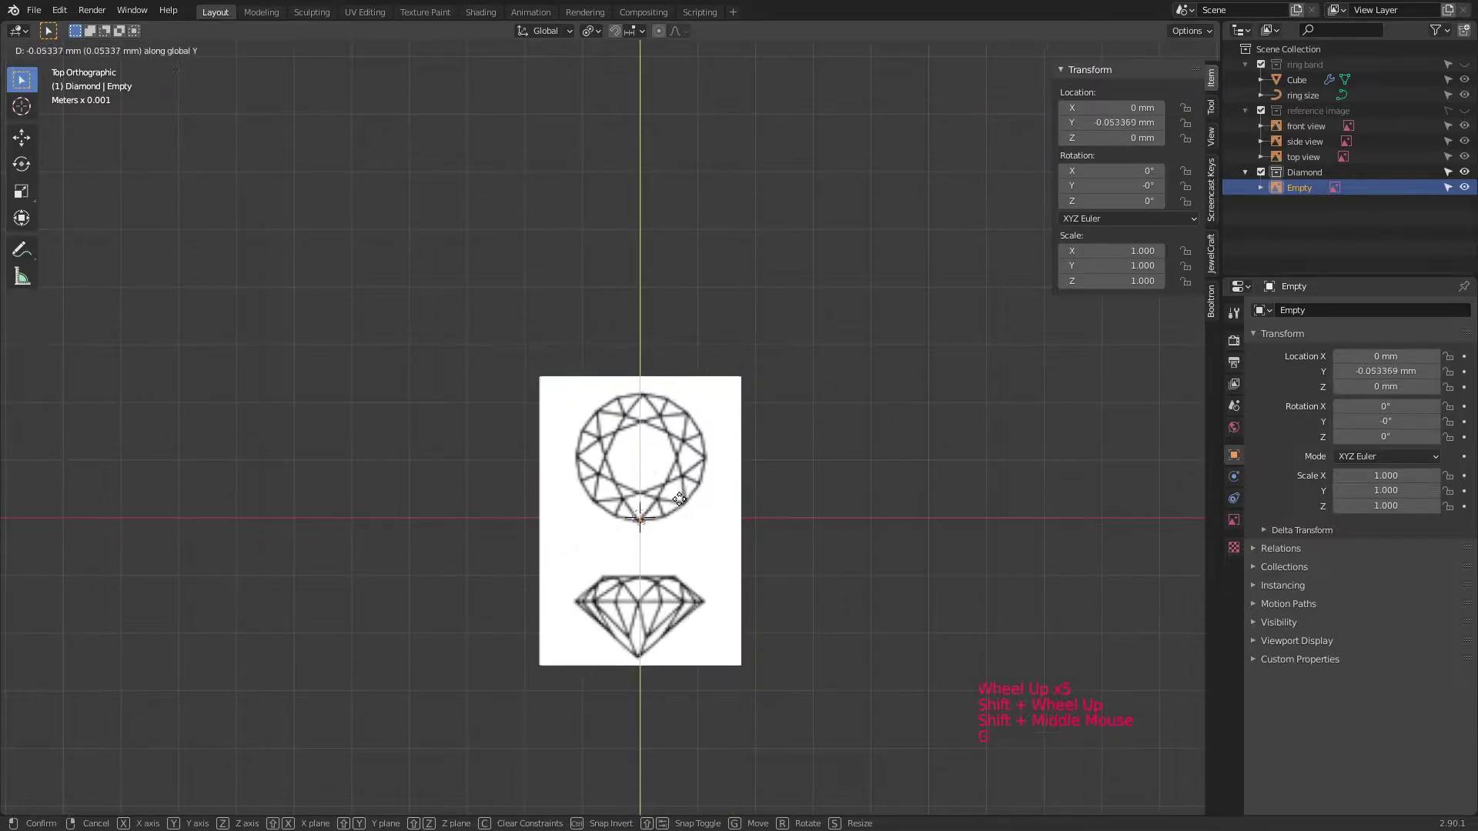
pyautogui.click(678, 554)
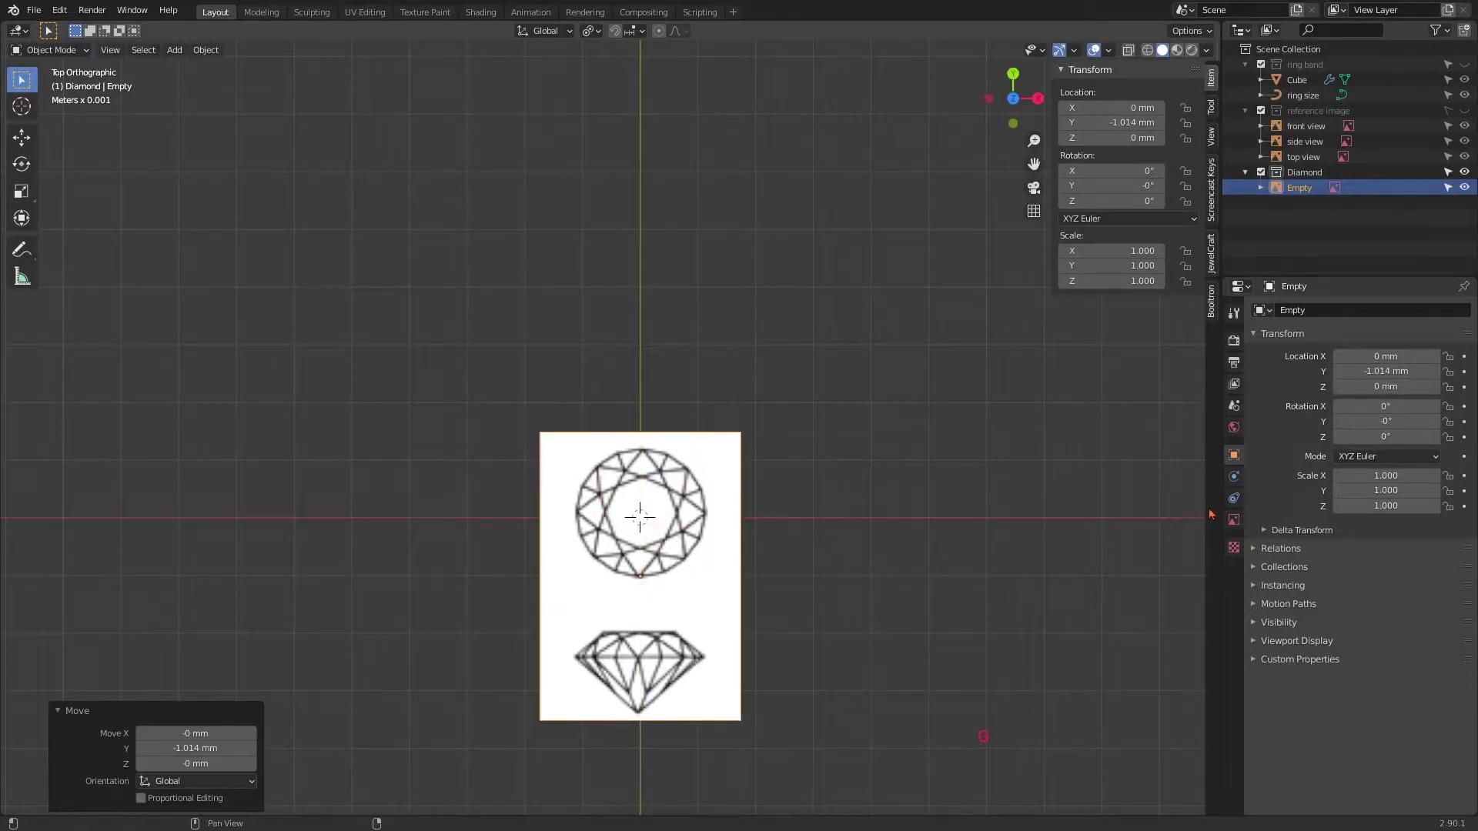
# - Enable transparency for the Brillant-Cut reference image
pyautogui.click(1234, 519)
pyautogui.click(1341, 499)
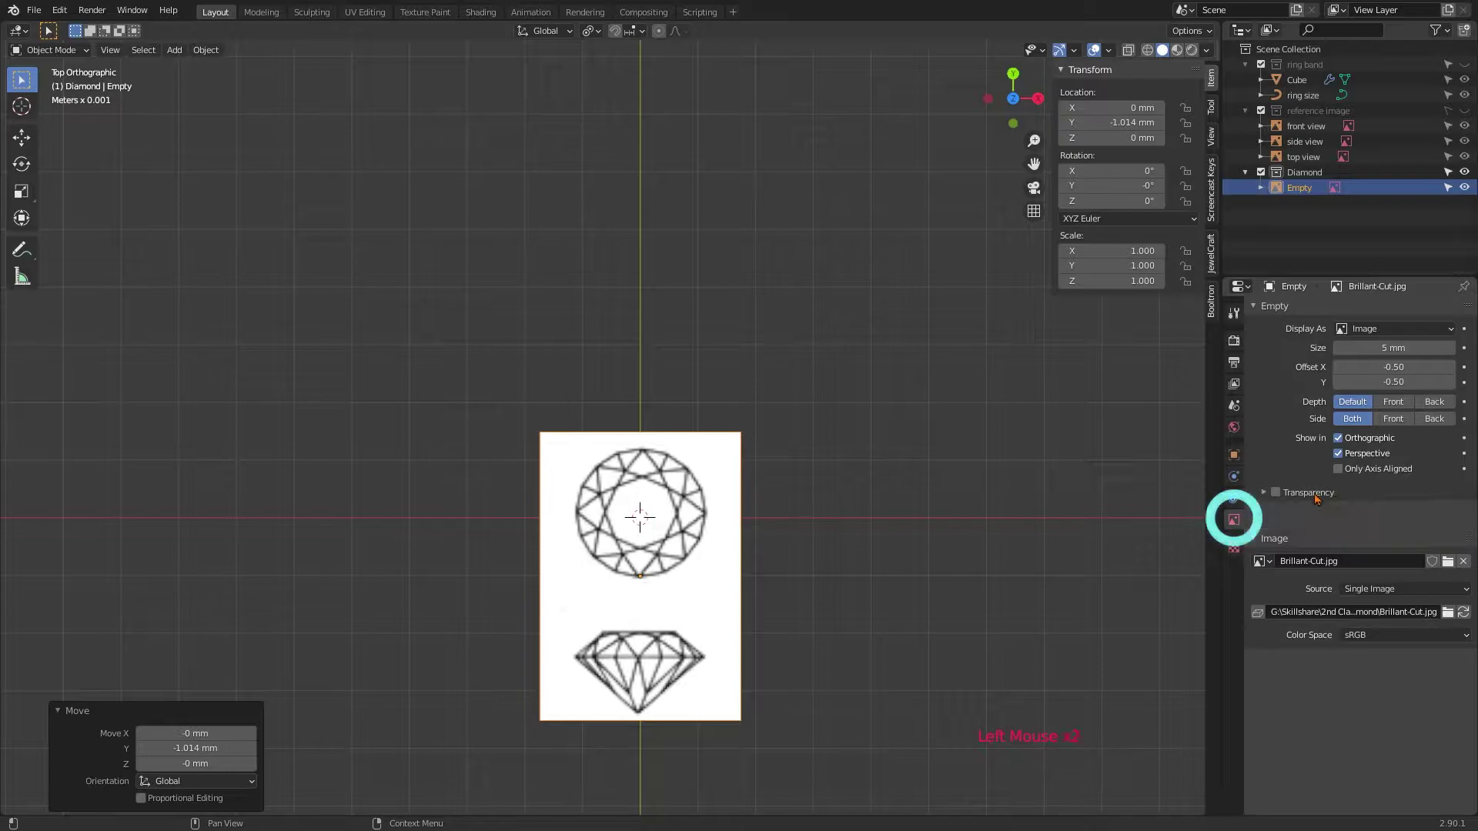
pyautogui.click(1268, 492)
pyautogui.click(1276, 493)
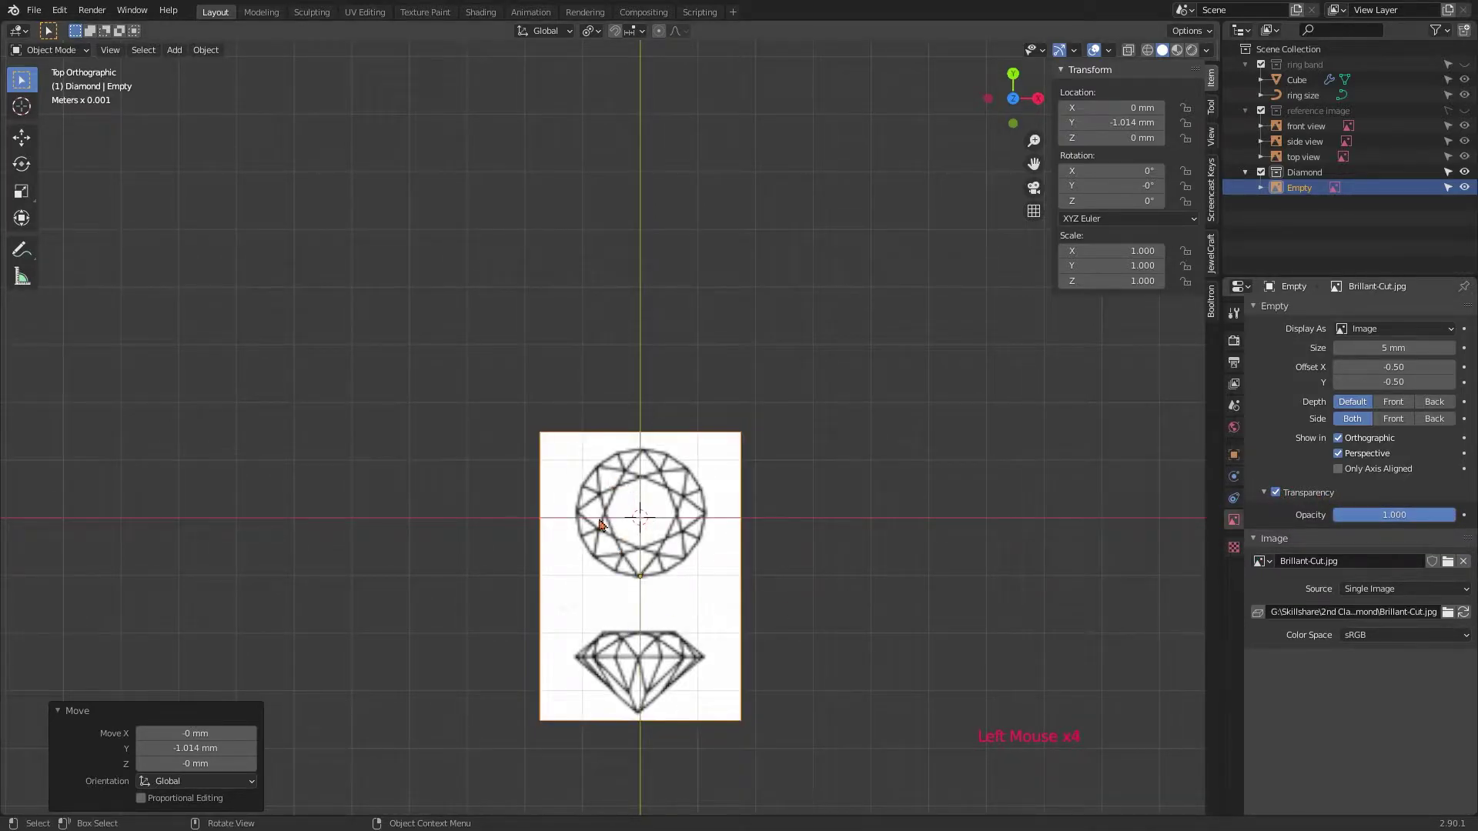
# - Fine-tune the reference image along Y to about -1.114 mm so the round drawing centers on the origin
pyautogui.scroll(1, 635, 536)
pyautogui.press('g')
pyautogui.press('y')
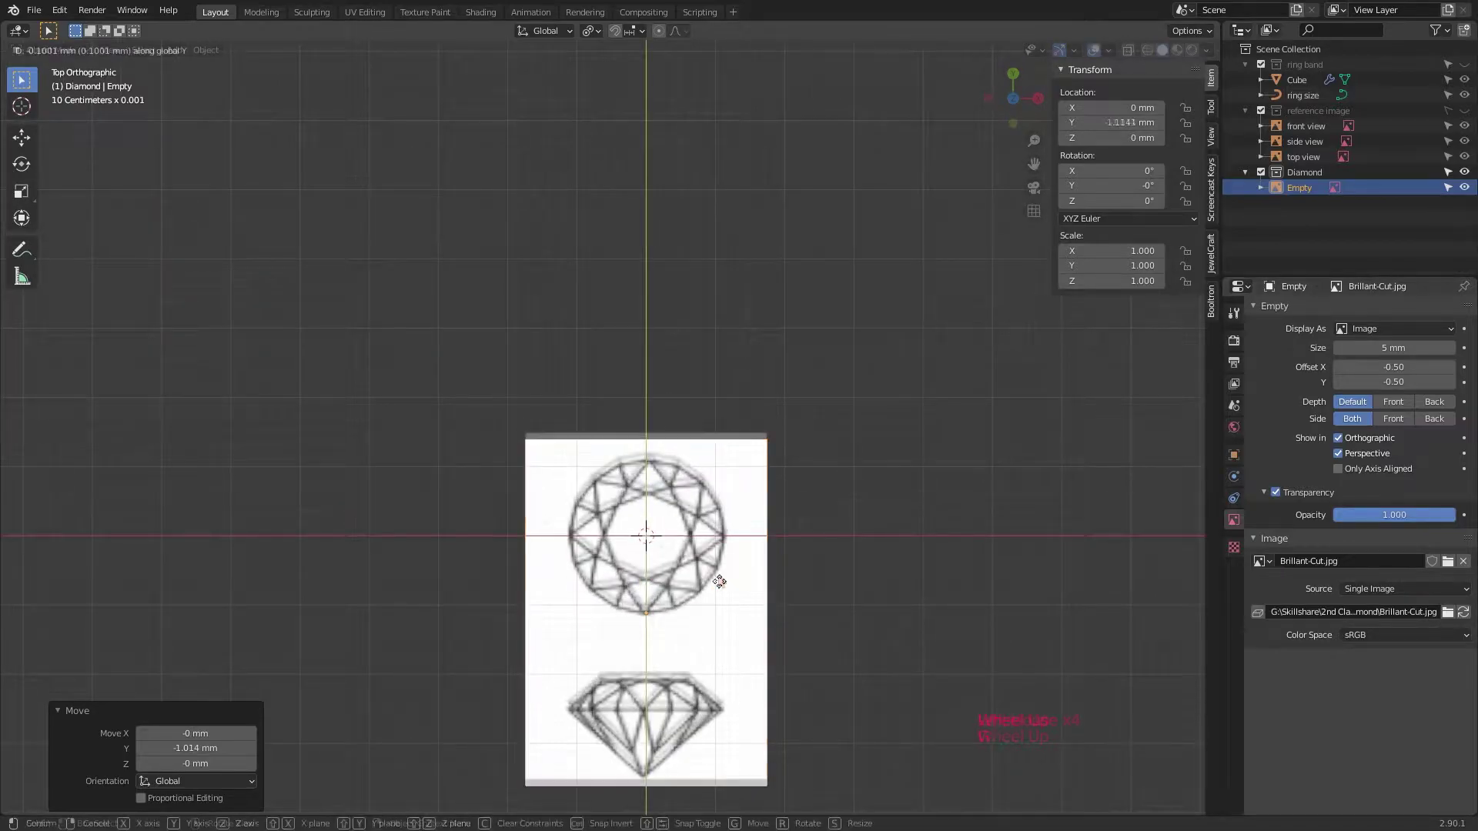
pyautogui.click(719, 582)
# - Duplicate the reference image in place and rotate the copy 90° about the X axis
pyautogui.keyDown('shift'); pyautogui.moveTo(700, 639); pyautogui.dragTo(691, 553, button='middle'); pyautogui.keyUp('shift')
pyautogui.hotkey('shift', 'd')
pyautogui.rightClick(693, 553)
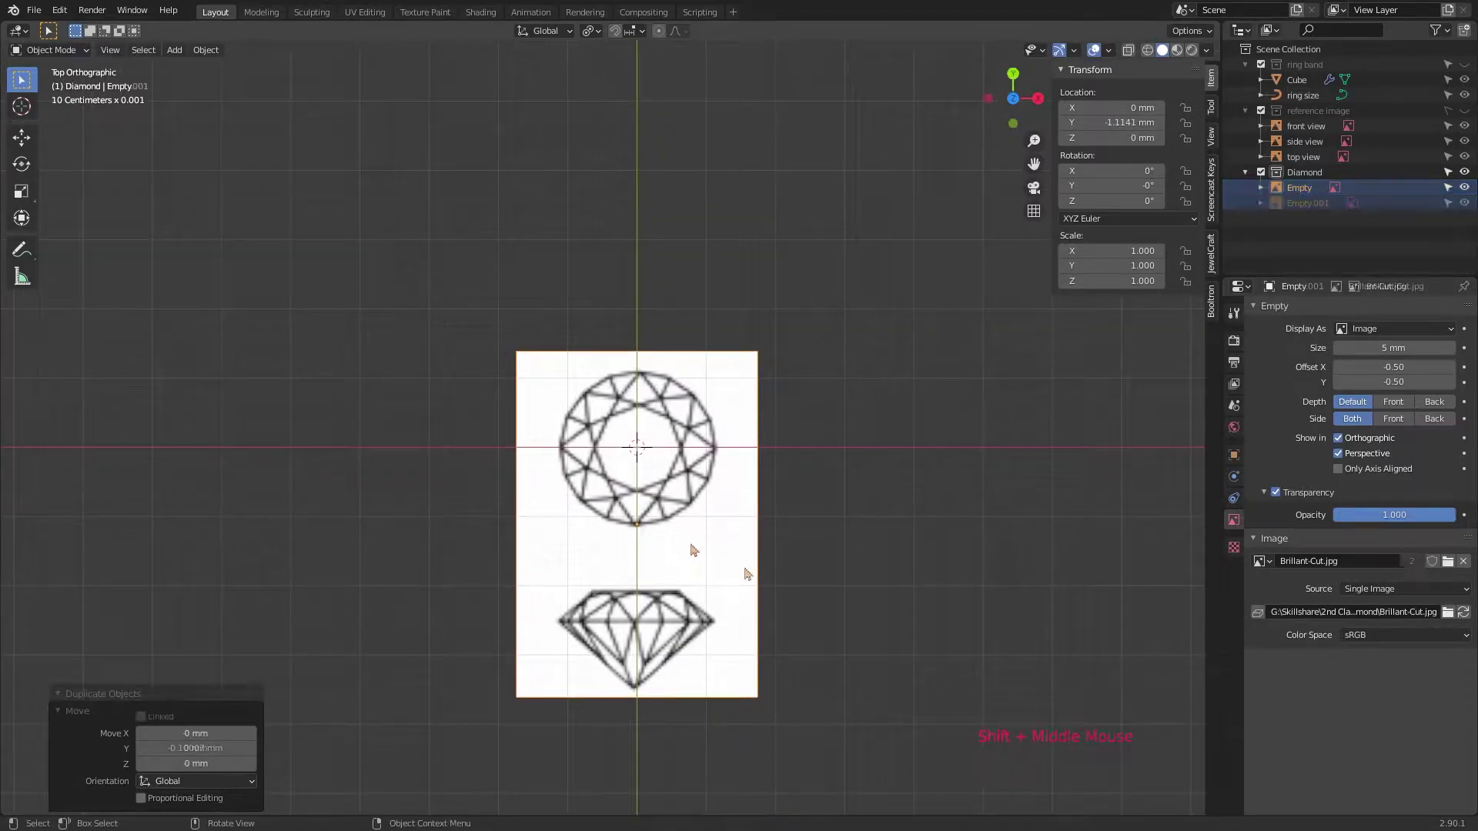
pyautogui.scroll(-3, 745, 574)
pyautogui.moveTo(804, 661); pyautogui.dragTo(761, 590, button='middle')
pyautogui.write('rx90')
pyautogui.press('Return')
# - Move the upright copy up about 1.39 mm and sideways about 0.04 mm along X, centering its side-profile drawing on the origin
pyautogui.moveTo(668, 581); pyautogui.dragTo(686, 545, button='middle')
pyautogui.press('KP_1')
pyautogui.scroll(4, 640, 567)
pyautogui.press('g')
pyautogui.press('z')
pyautogui.click(716, 464)
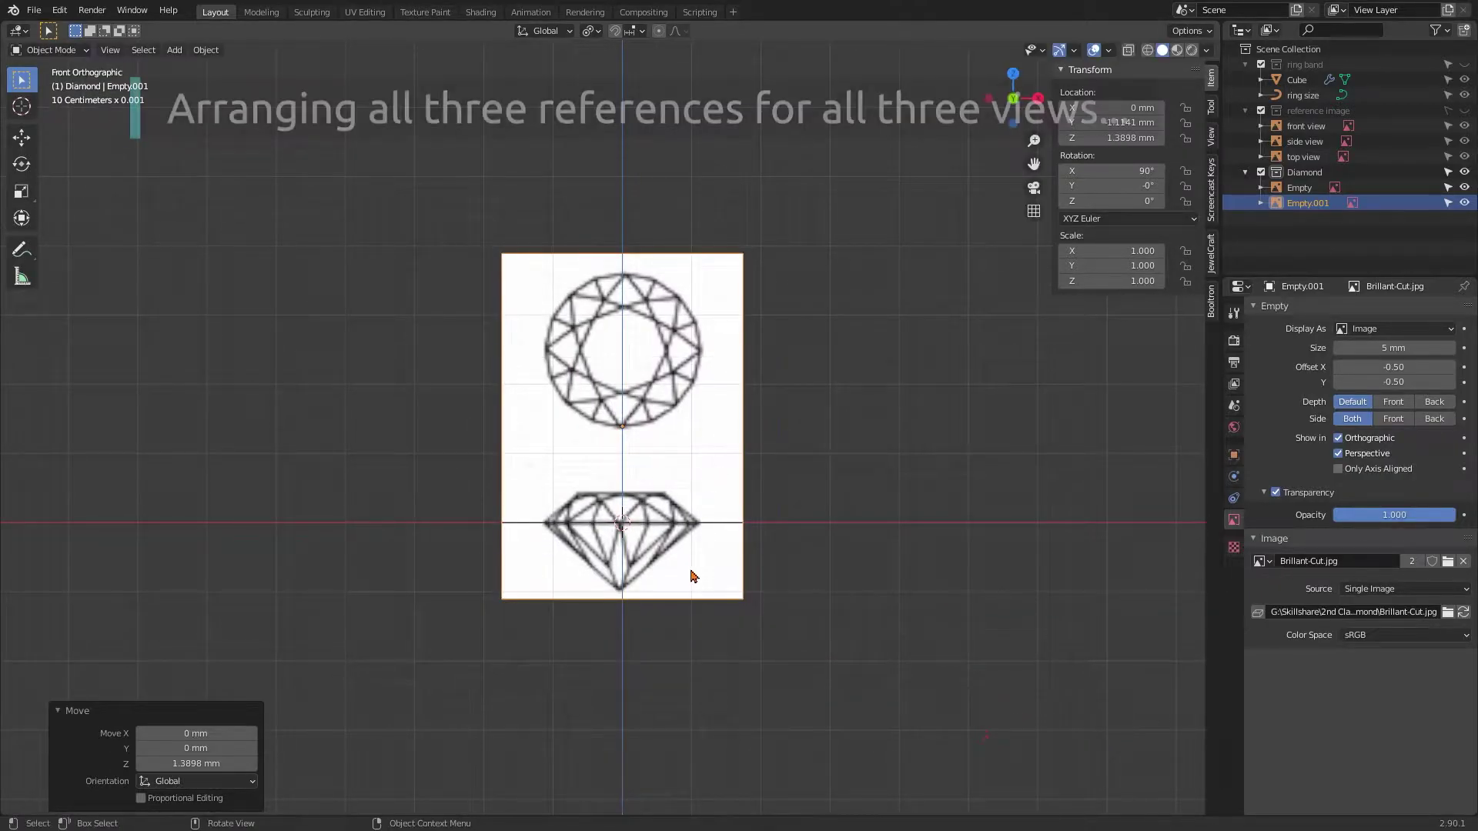
pyautogui.scroll(2, 689, 575)
pyautogui.press('g')
pyautogui.press('x')
pyautogui.click(682, 597)
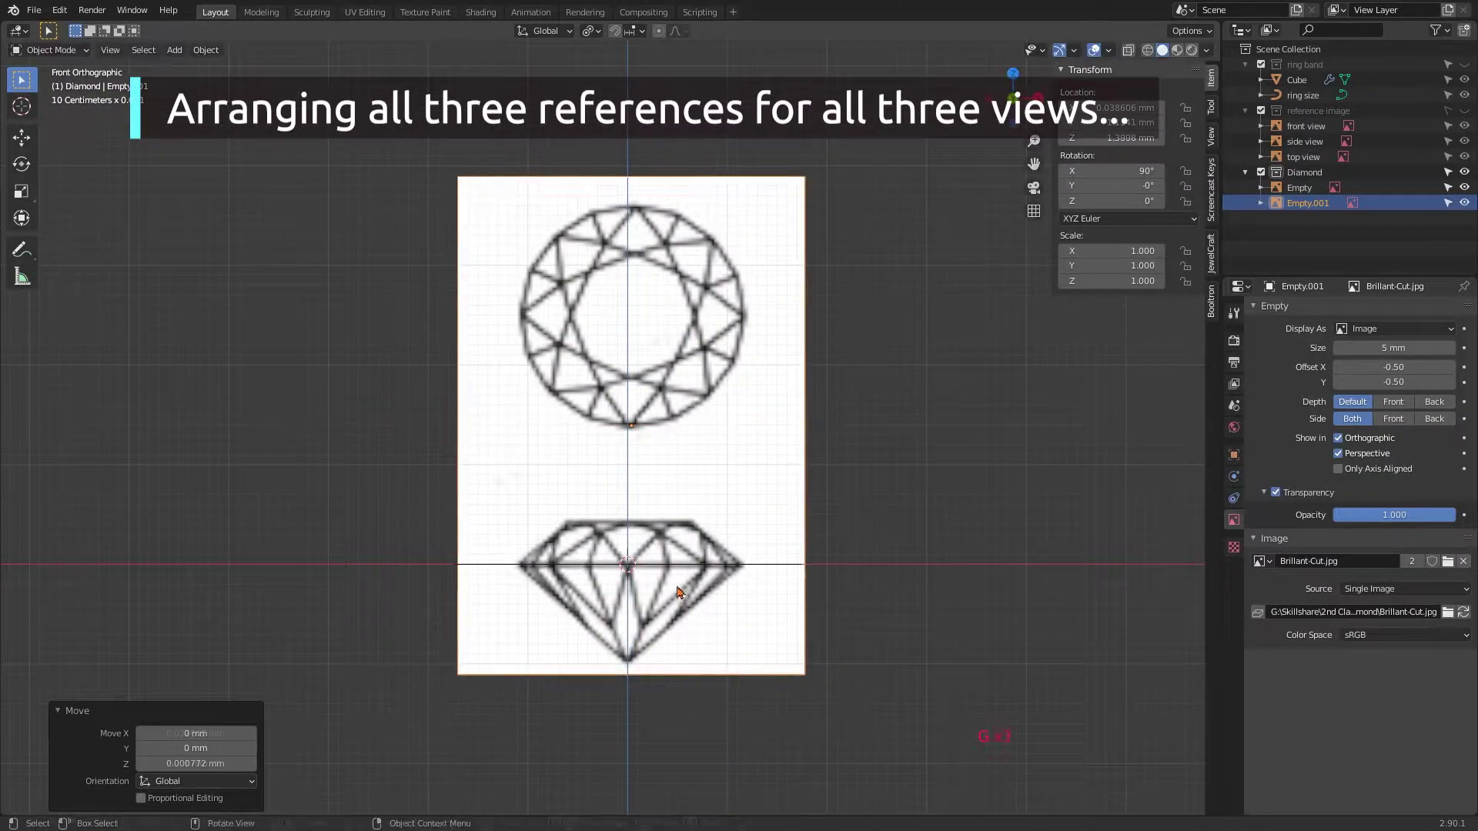
# - Duplicate the upright reference image in place and rotate the new copy 90° about the Z axis
pyautogui.moveTo(682, 596); pyautogui.dragTo(625, 514, button='middle')
pyautogui.hotkey('shift', 'd')
pyautogui.click(624, 515)
pyautogui.press('r')
pyautogui.press('z')
pyautogui.press('9')
pyautogui.press('0')
pyautogui.press('Return')
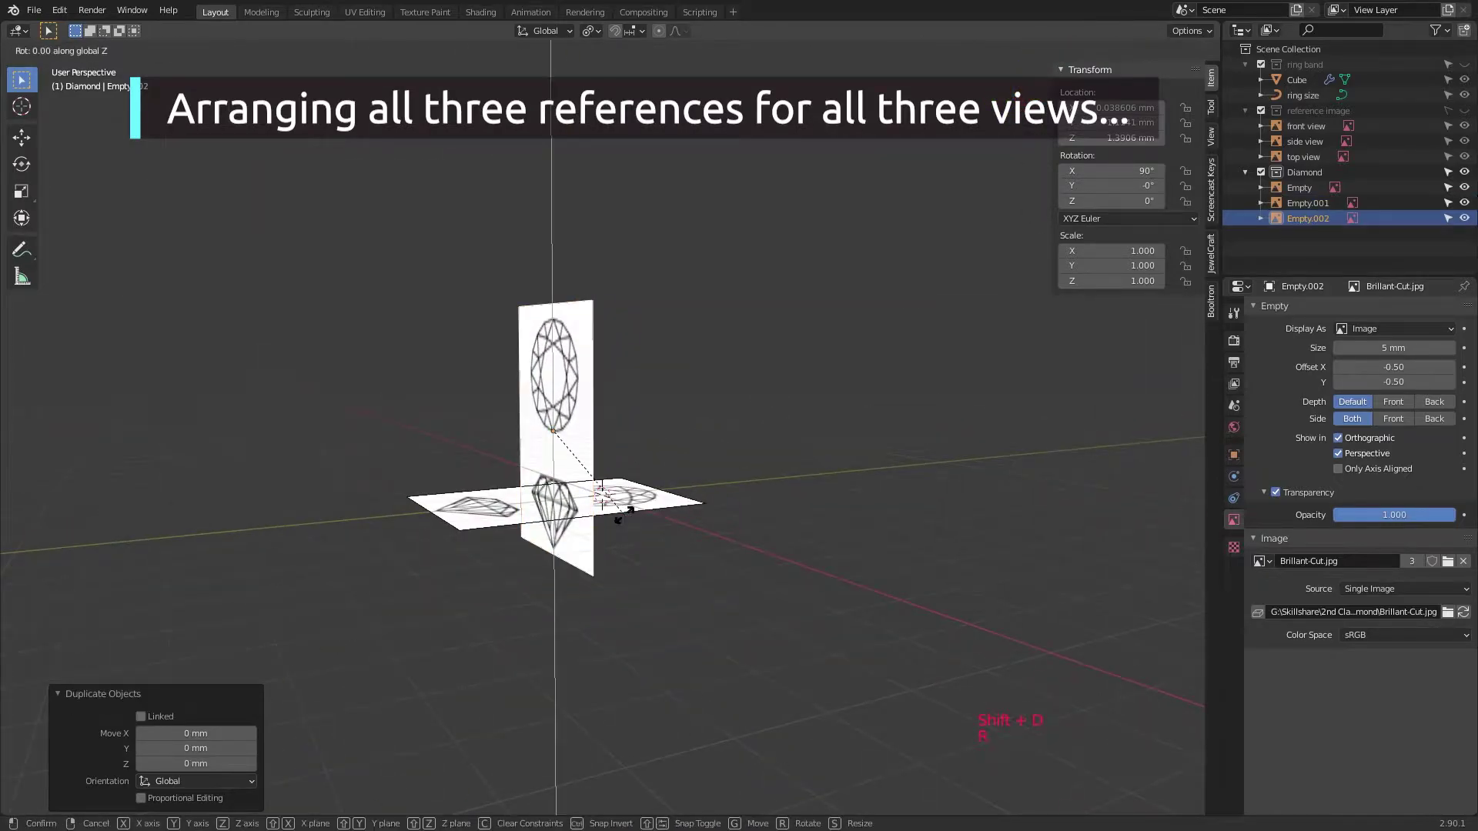
# - Move the second upright copy about 1.158 mm along Y so its side profile centers on the vertical axis
pyautogui.press('KP_3')
pyautogui.scroll(5, 639, 595)
pyautogui.press('g')
pyautogui.press('y')
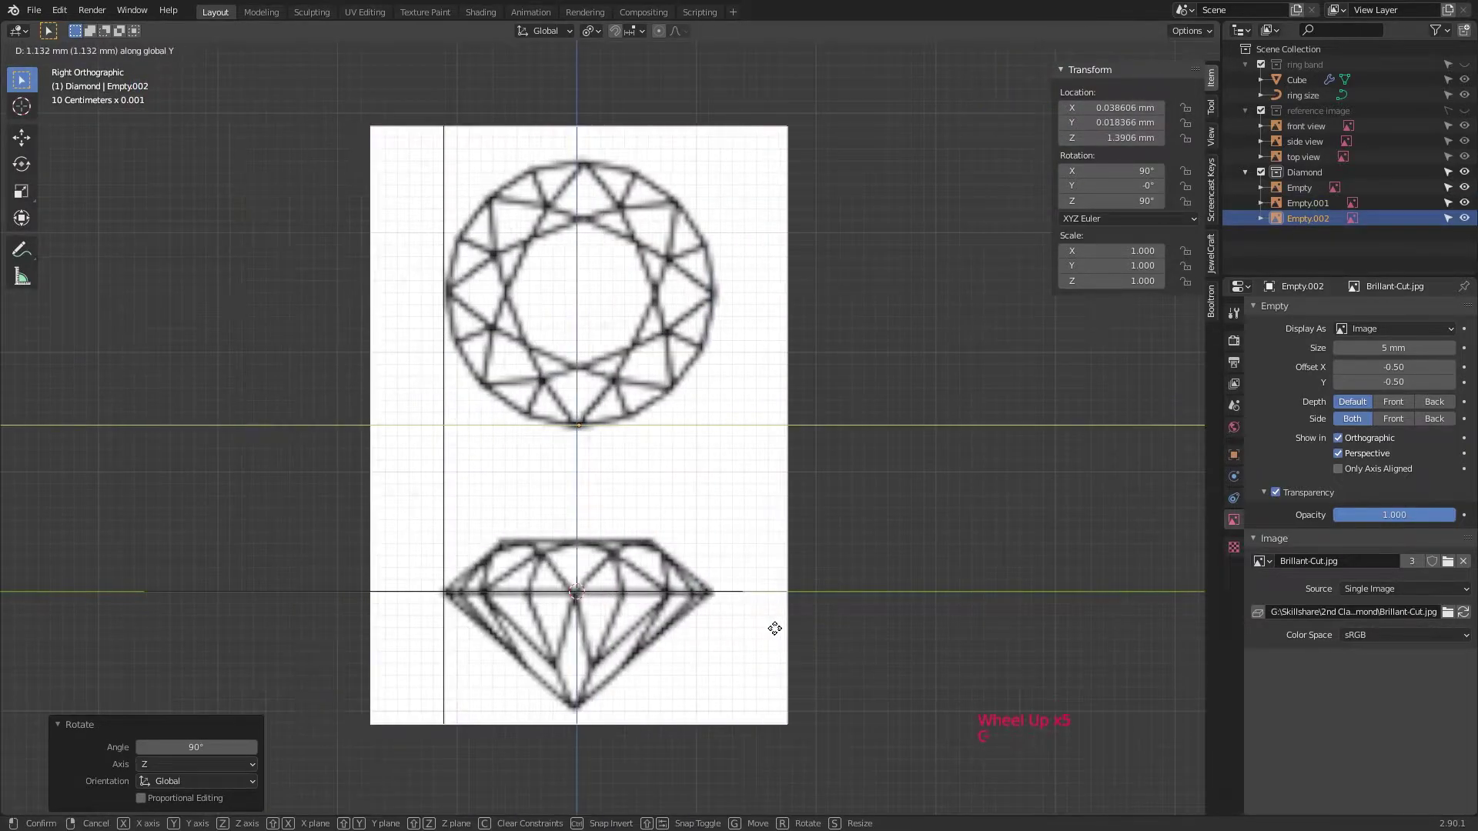
pyautogui.click(775, 631)
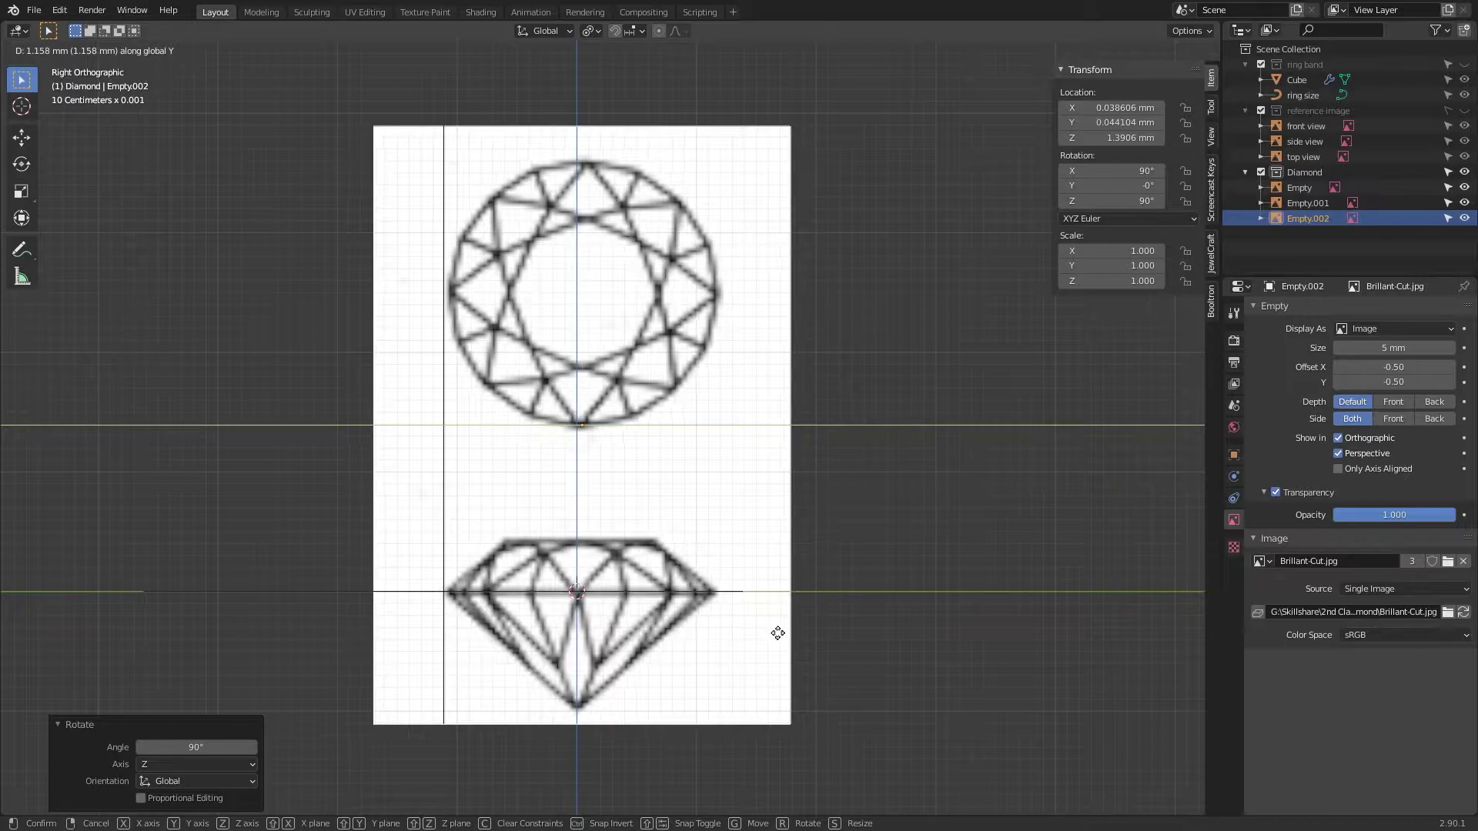
# - Rename the flat diamond reference image as top and the two upright ones as side and side2
pyautogui.scroll(-3, 775, 630)
pyautogui.moveTo(775, 631); pyautogui.dragTo(685, 462, button='middle')
pyautogui.press('KP_1')
pyautogui.scroll(3, 689, 541)
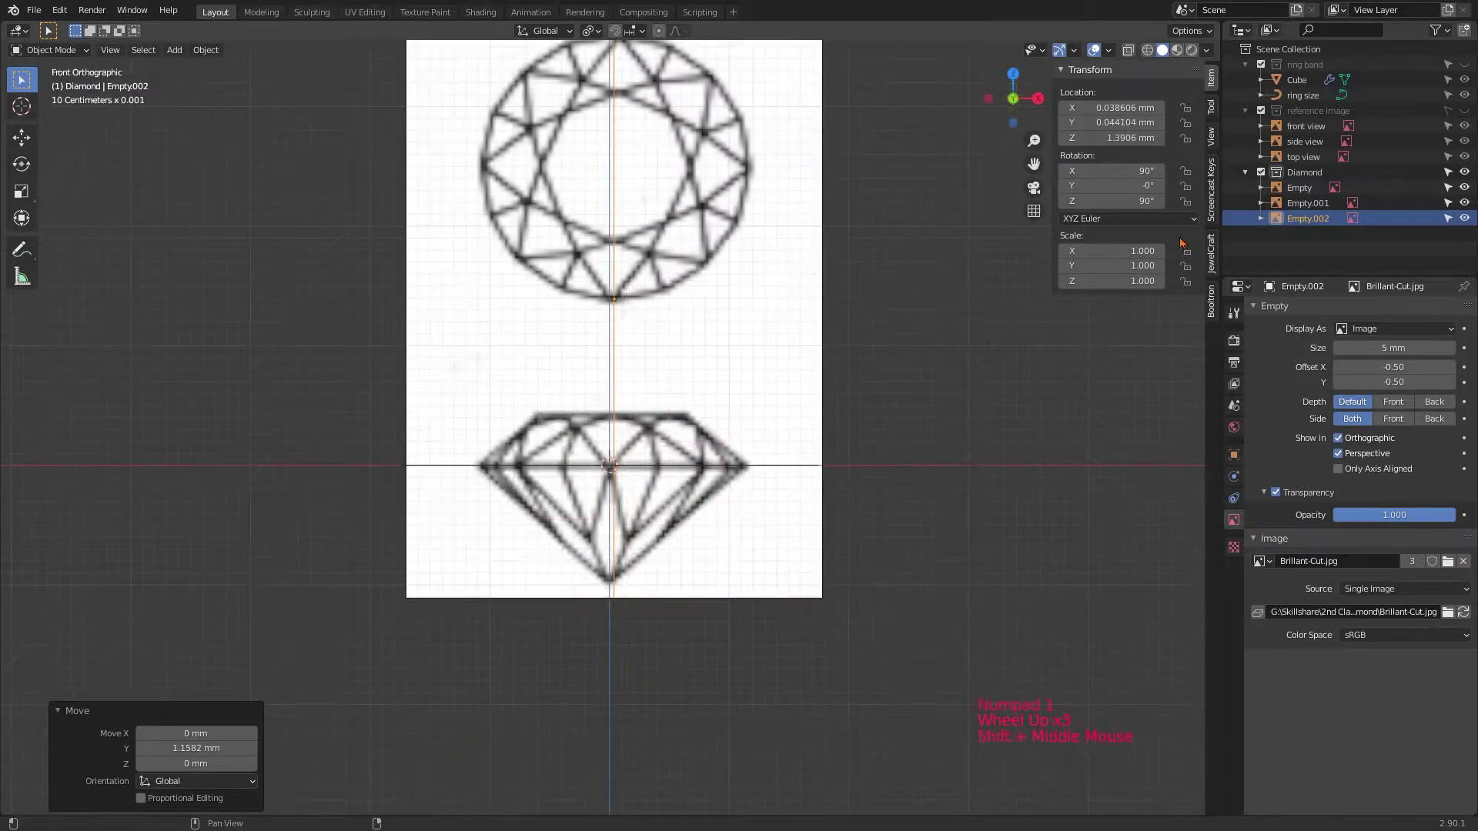
pyautogui.doubleClick(1302, 187)
pyautogui.click(722, 335)
pyautogui.scroll(-3, 722, 335)
pyautogui.moveTo(758, 303); pyautogui.dragTo(702, 368, button='middle')
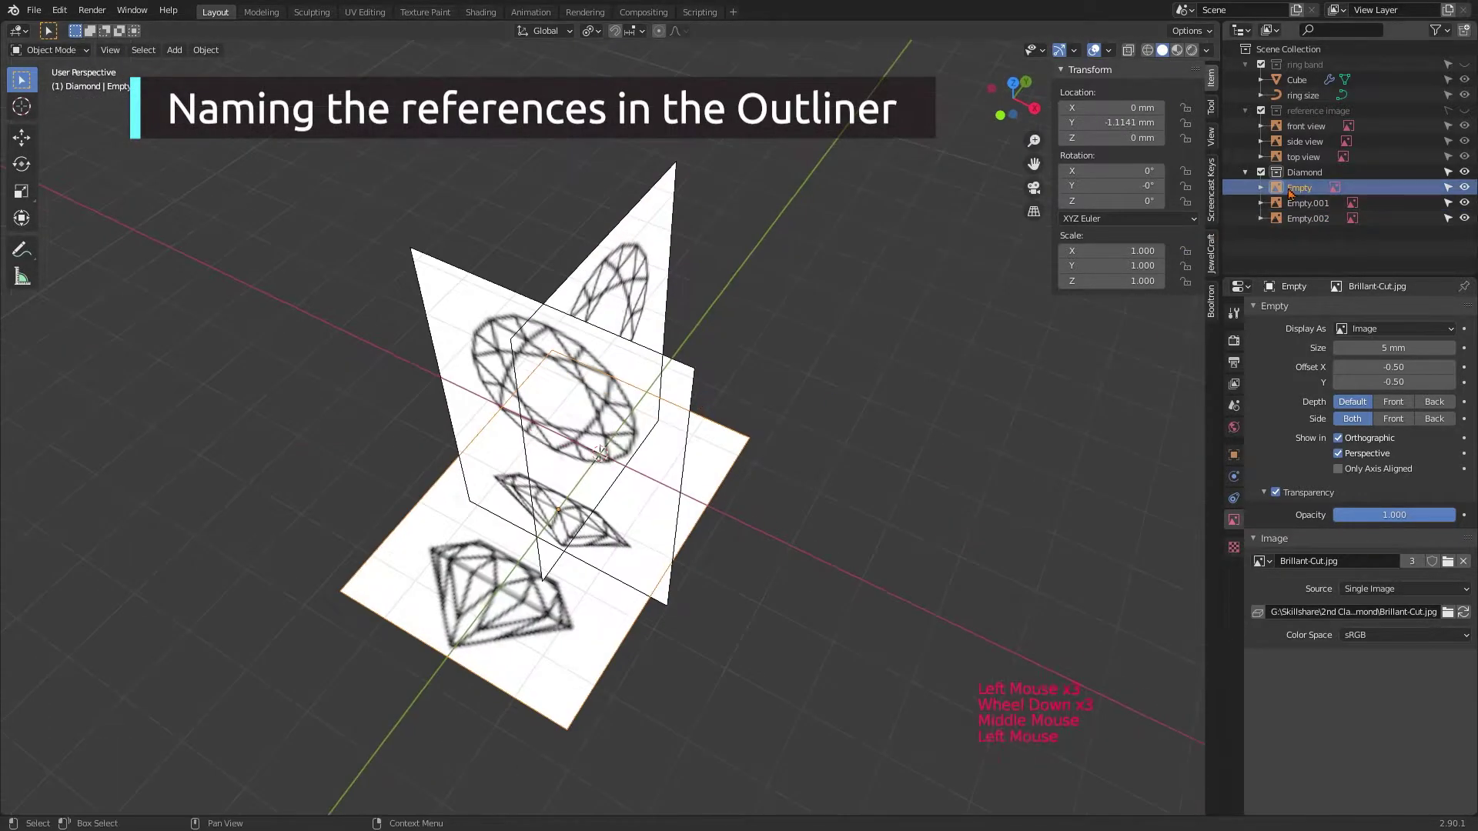
pyautogui.doubleClick(1298, 188)
pyautogui.write('top')
pyautogui.press('Return')
pyautogui.doubleClick(1294, 187)
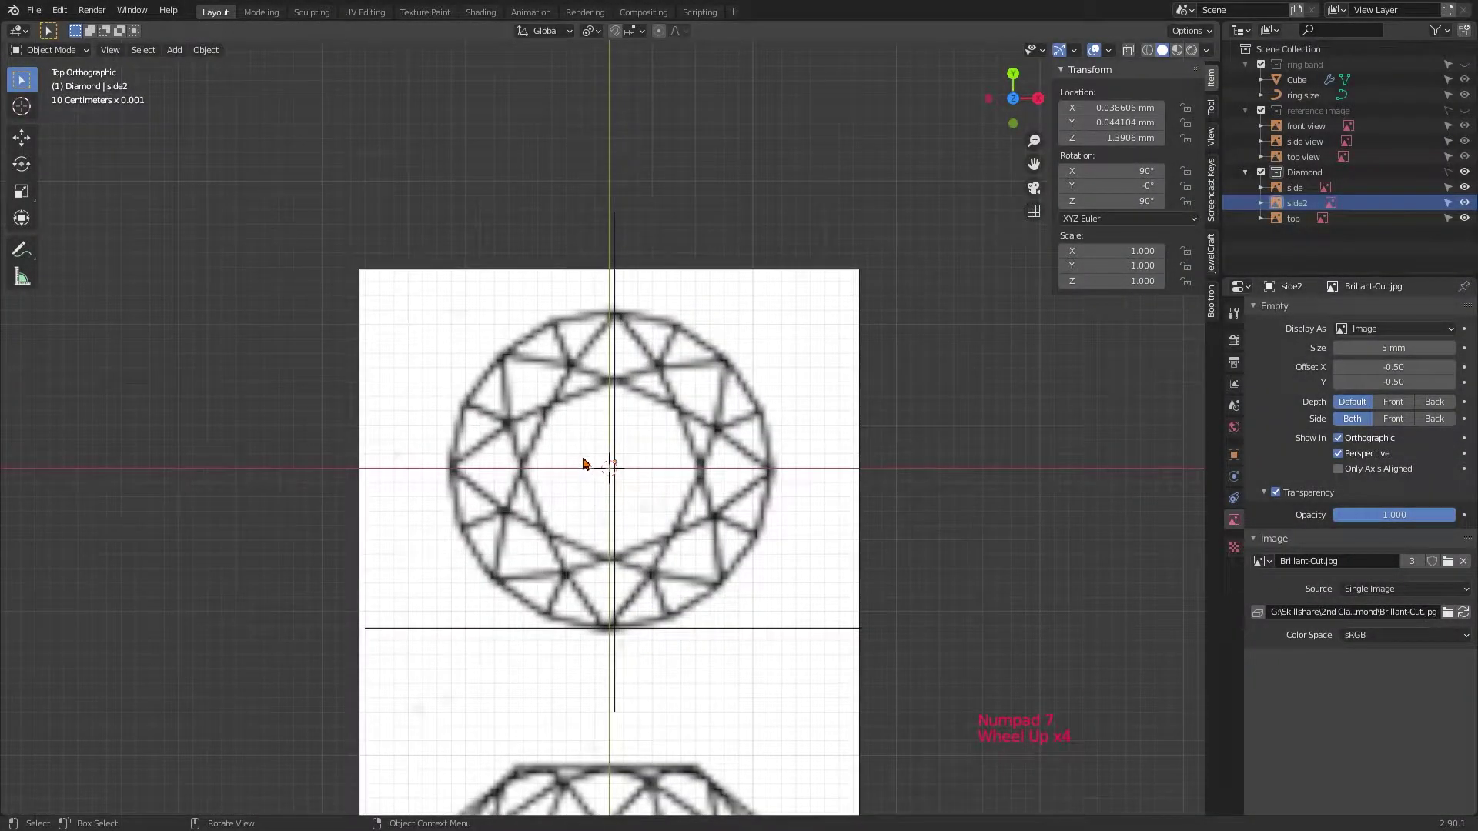
# - Delete the selected object, then add a 16-vertex mesh circle at the origin and try the View alignment
pyautogui.press('Delete')
pyautogui.hotkey('shift', 'ctrl', 'alt', 'Return')
pyautogui.hotkey('shift', 'a')
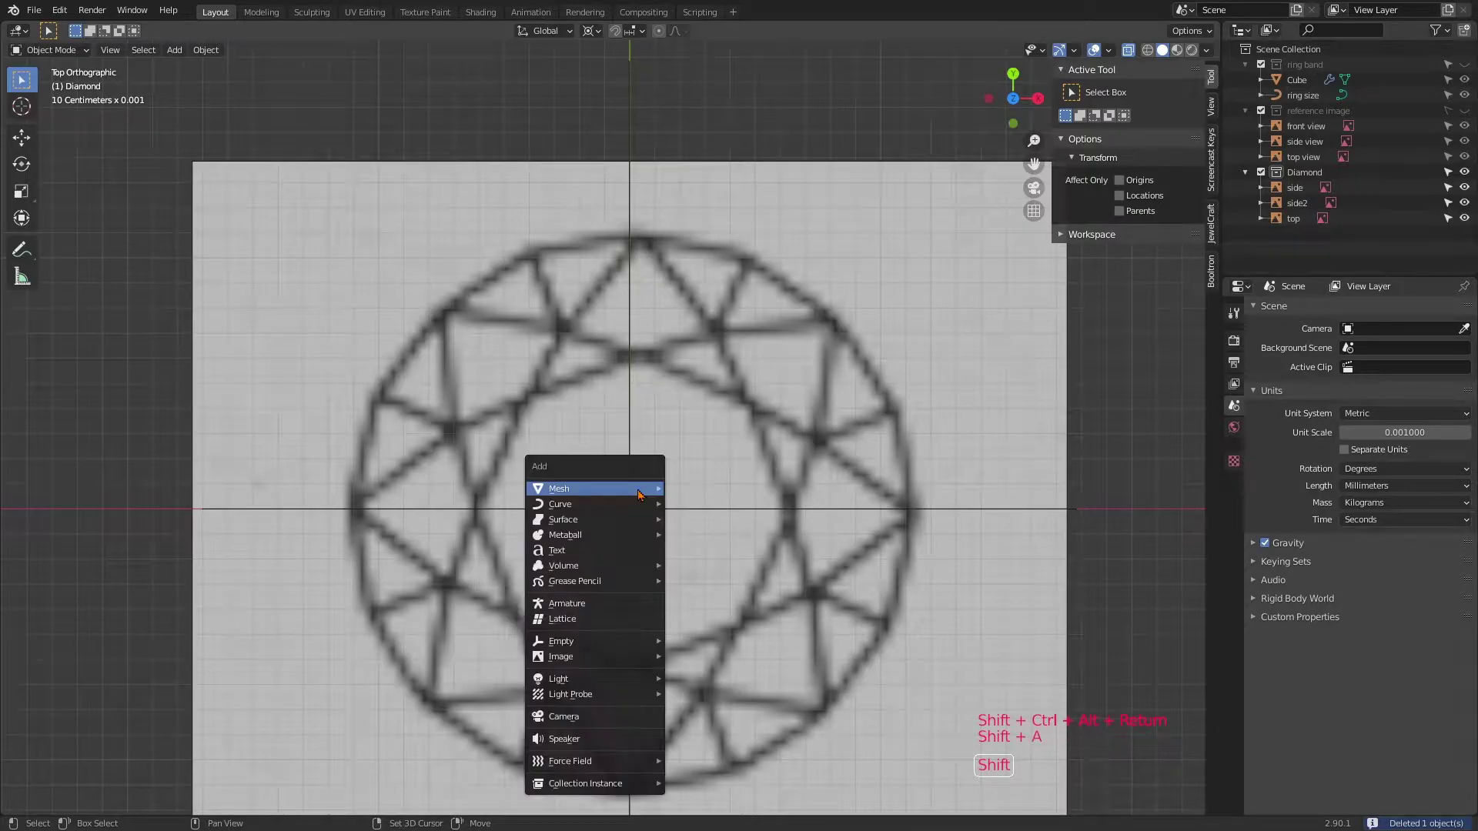
pyautogui.moveTo(638, 495)
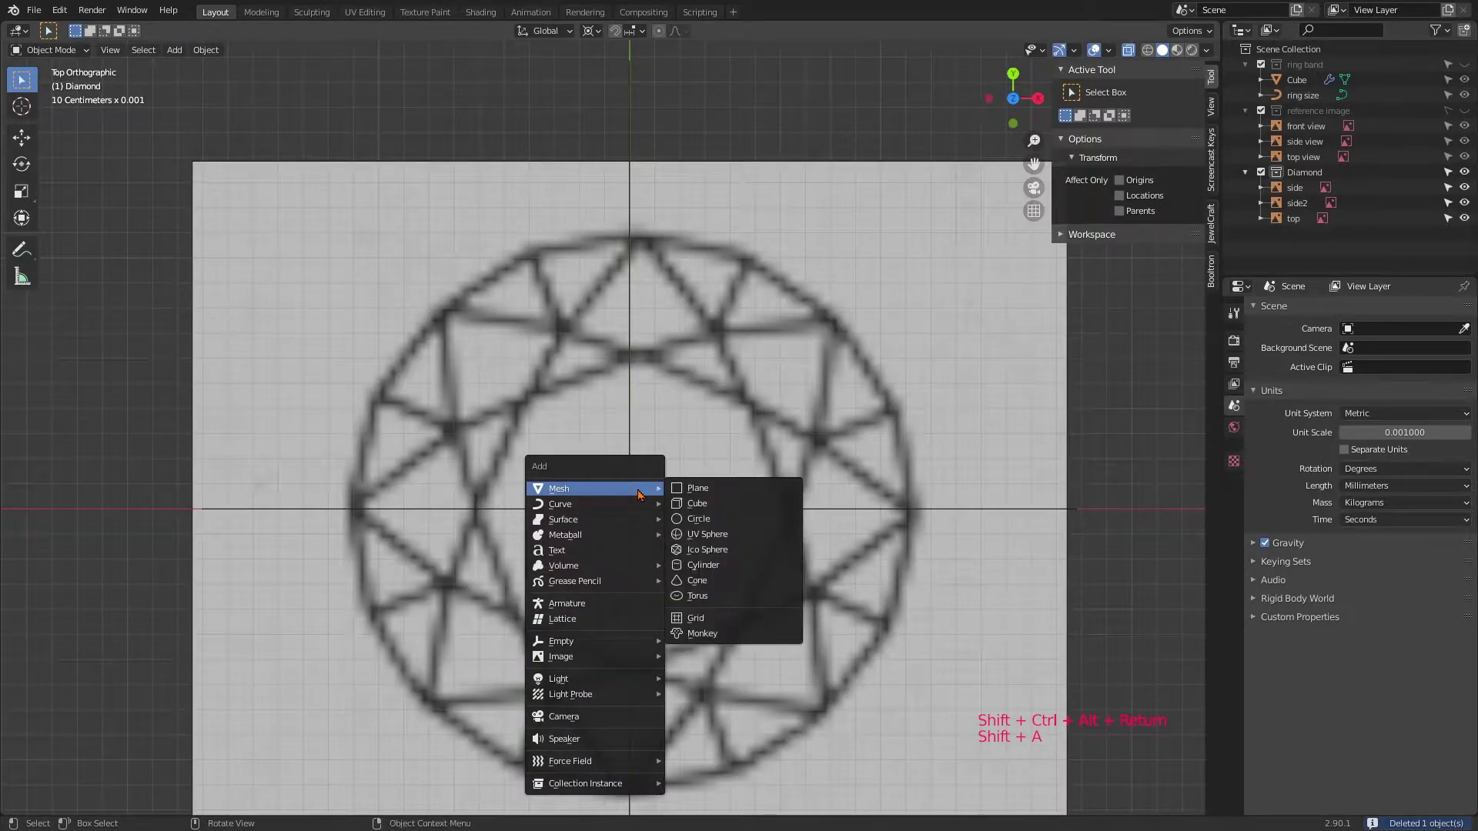
pyautogui.click(701, 519)
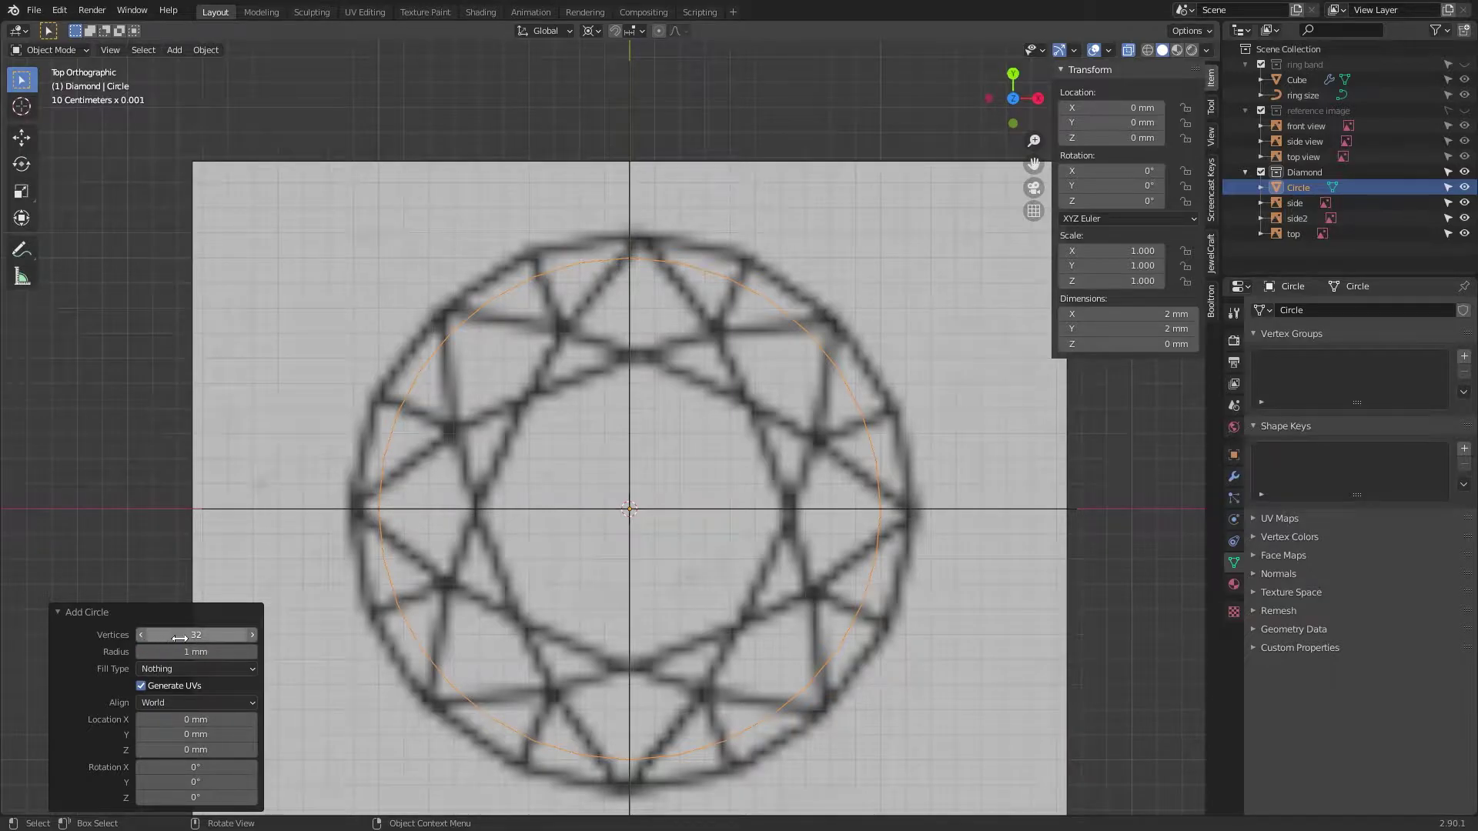
pyautogui.moveTo(182, 638)
pyautogui.mouseDown()
pyautogui.moveTo(158, 635)
pyautogui.moveTo(185, 637)
pyautogui.mouseUp()
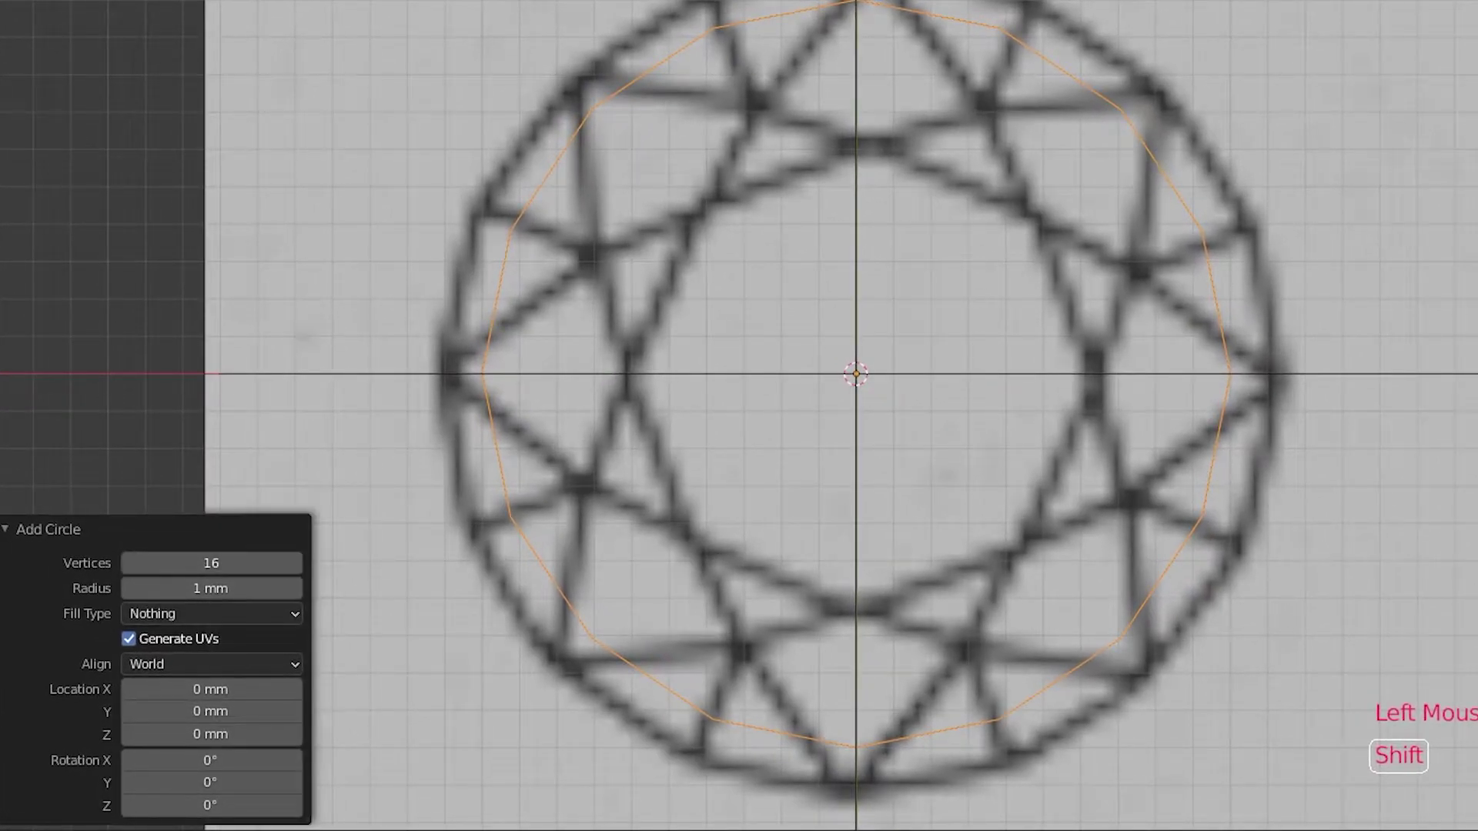
pyautogui.click(173, 670)
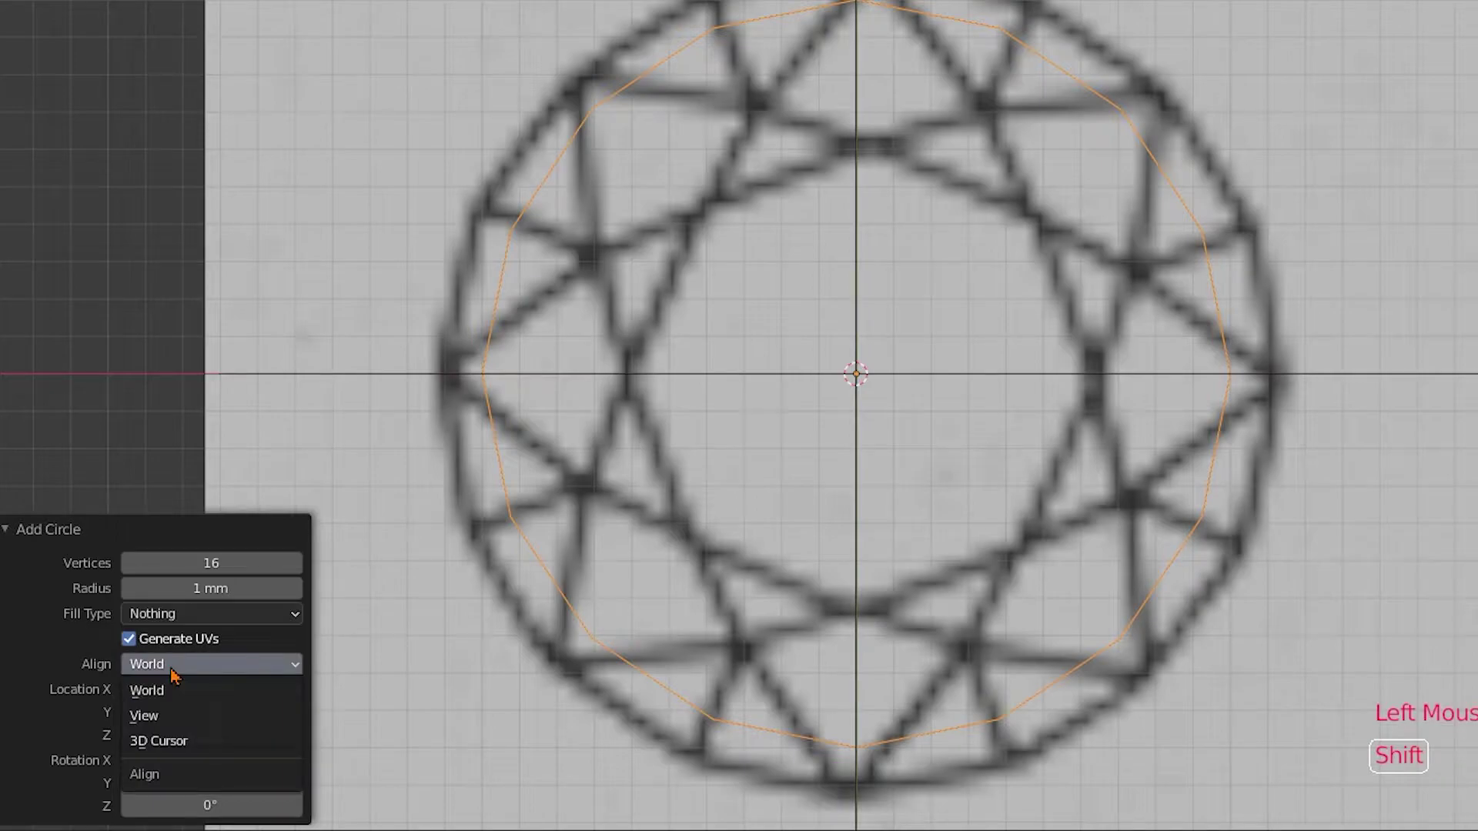
pyautogui.click(152, 712)
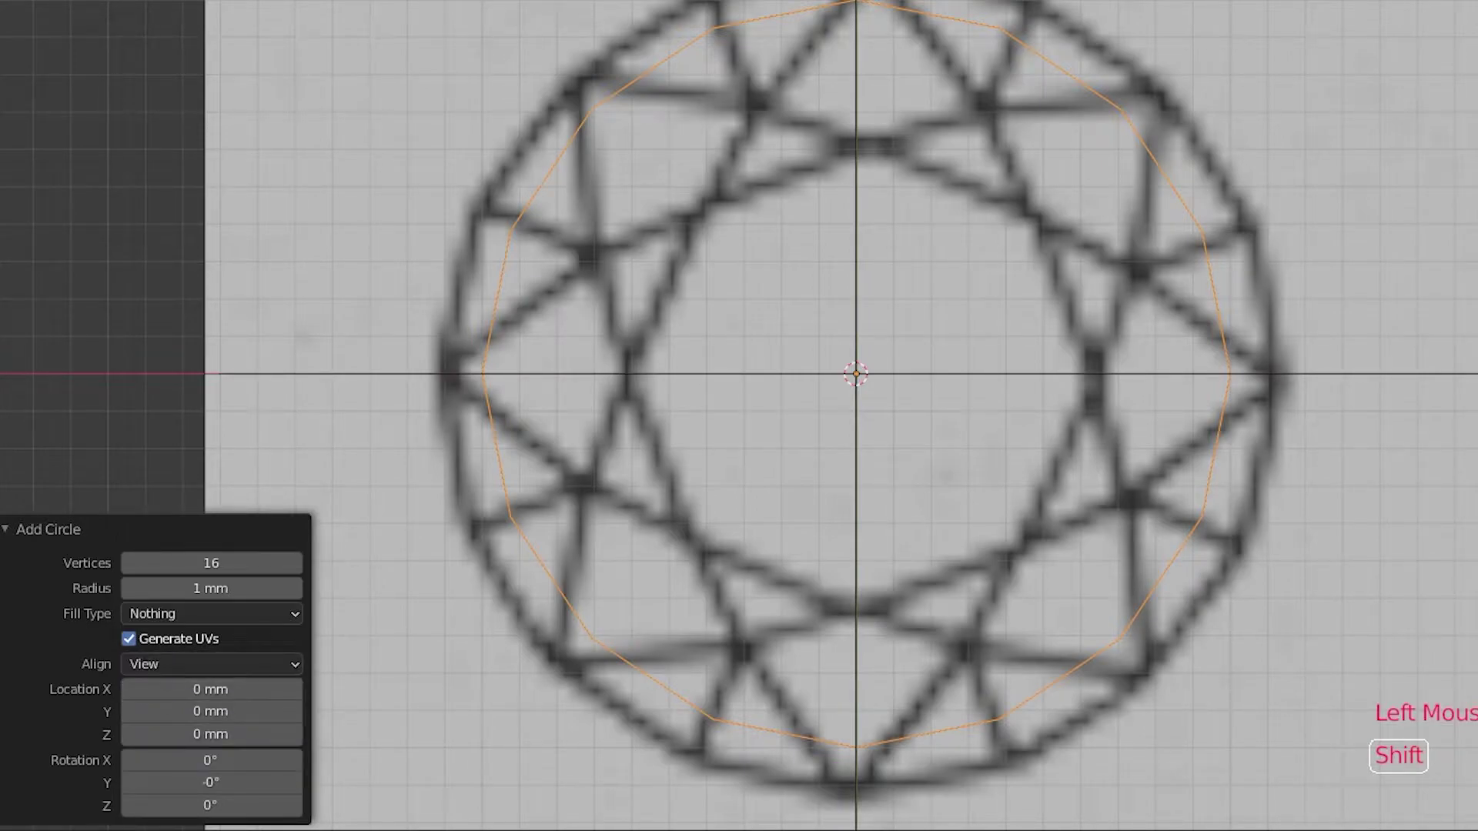
# - Reduce the circle to 8 vertices and scale it to about 0.624 to match the inner octagon of the top reference
pyautogui.moveTo(210, 563); pyautogui.dragTo(150, 563)
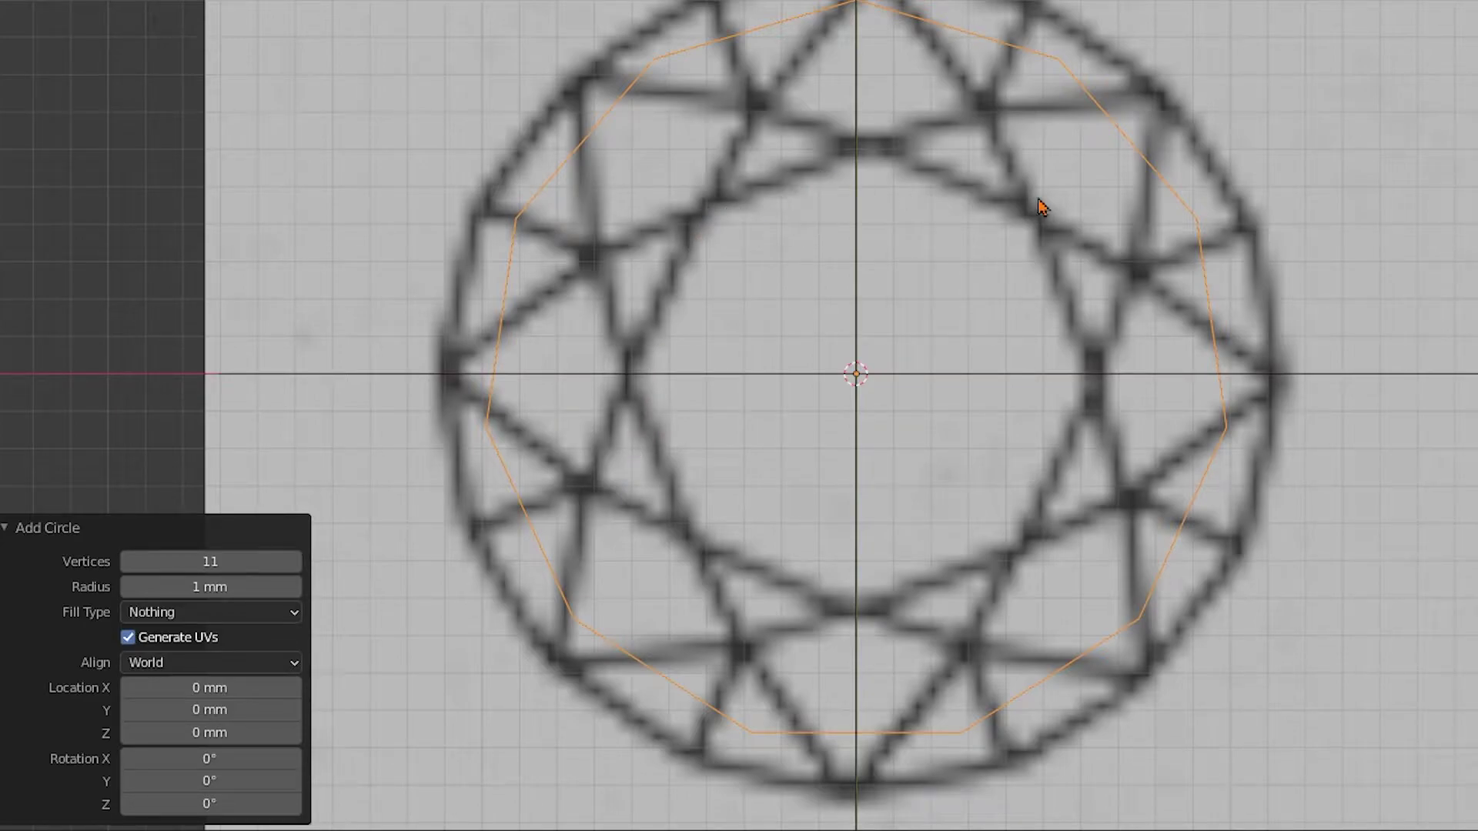
pyautogui.click(130, 563)
pyautogui.click(130, 563)
pyautogui.click(129, 562)
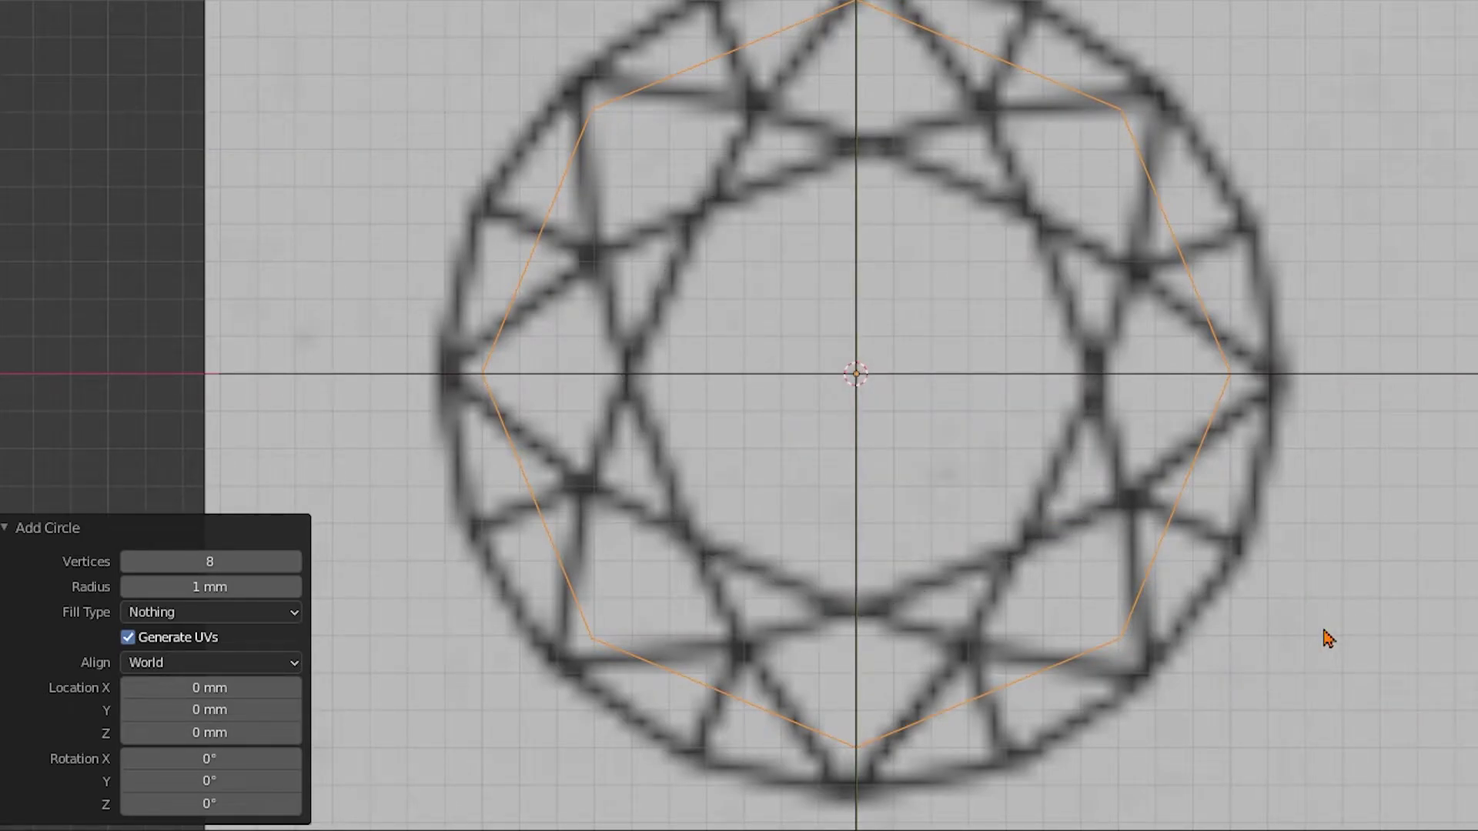
pyautogui.press('s')
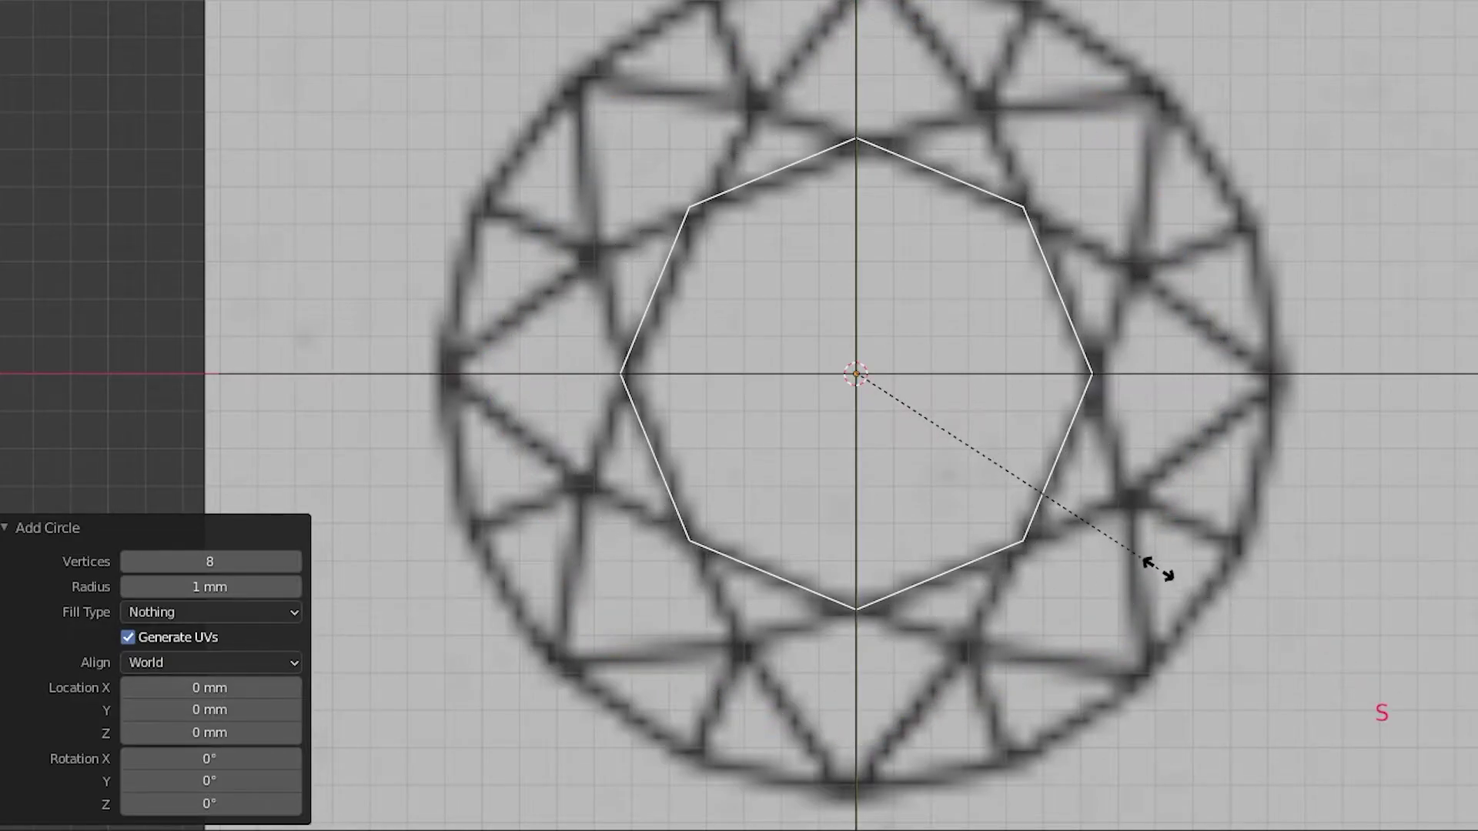
pyautogui.click(1157, 579)
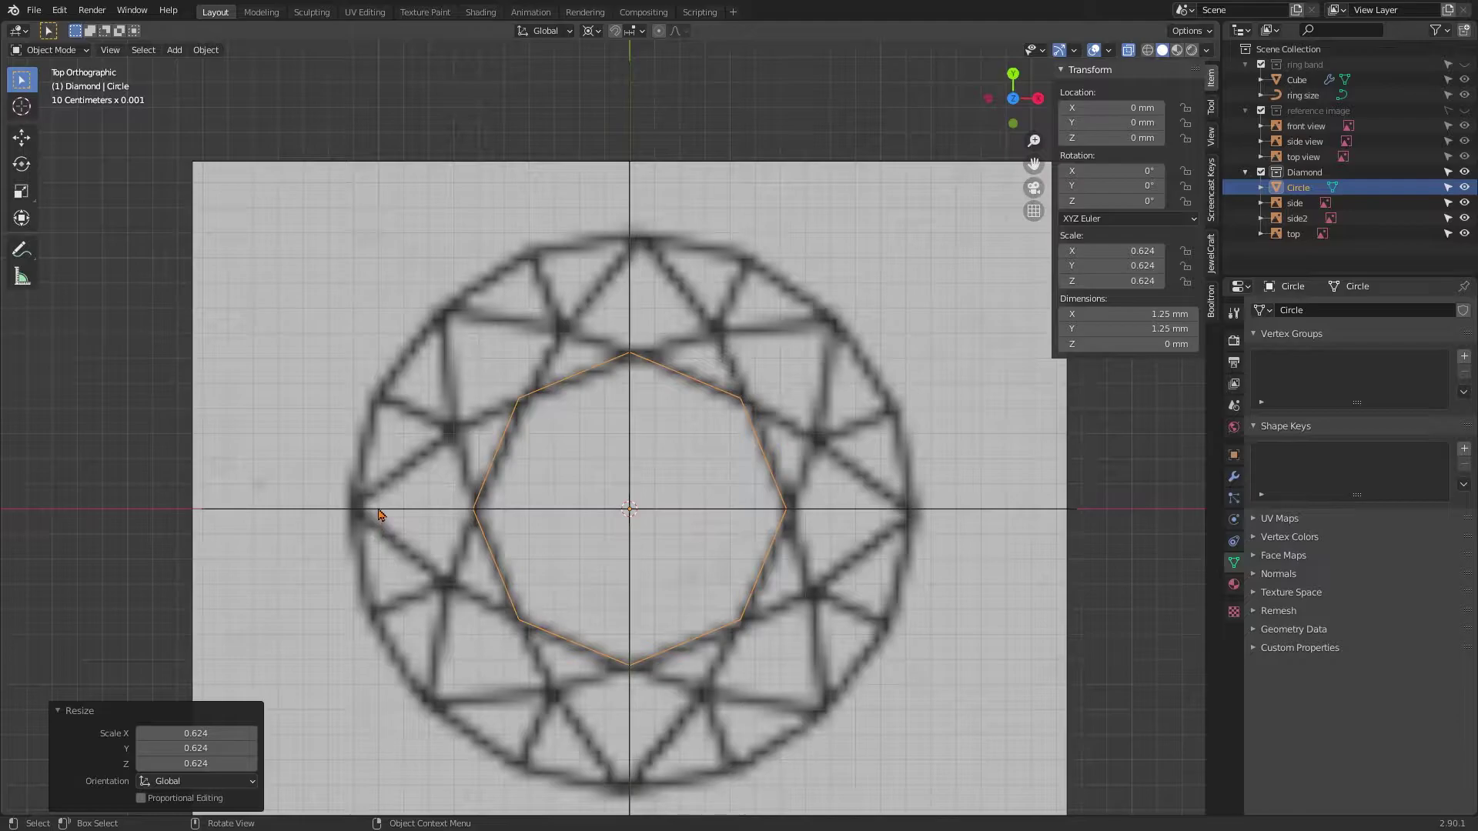
# - Add a second mesh circle at the origin with 16 vertices and a 1.1 mm radius to match the diamond's outer outline
pyautogui.hotkey('shift', 'a')
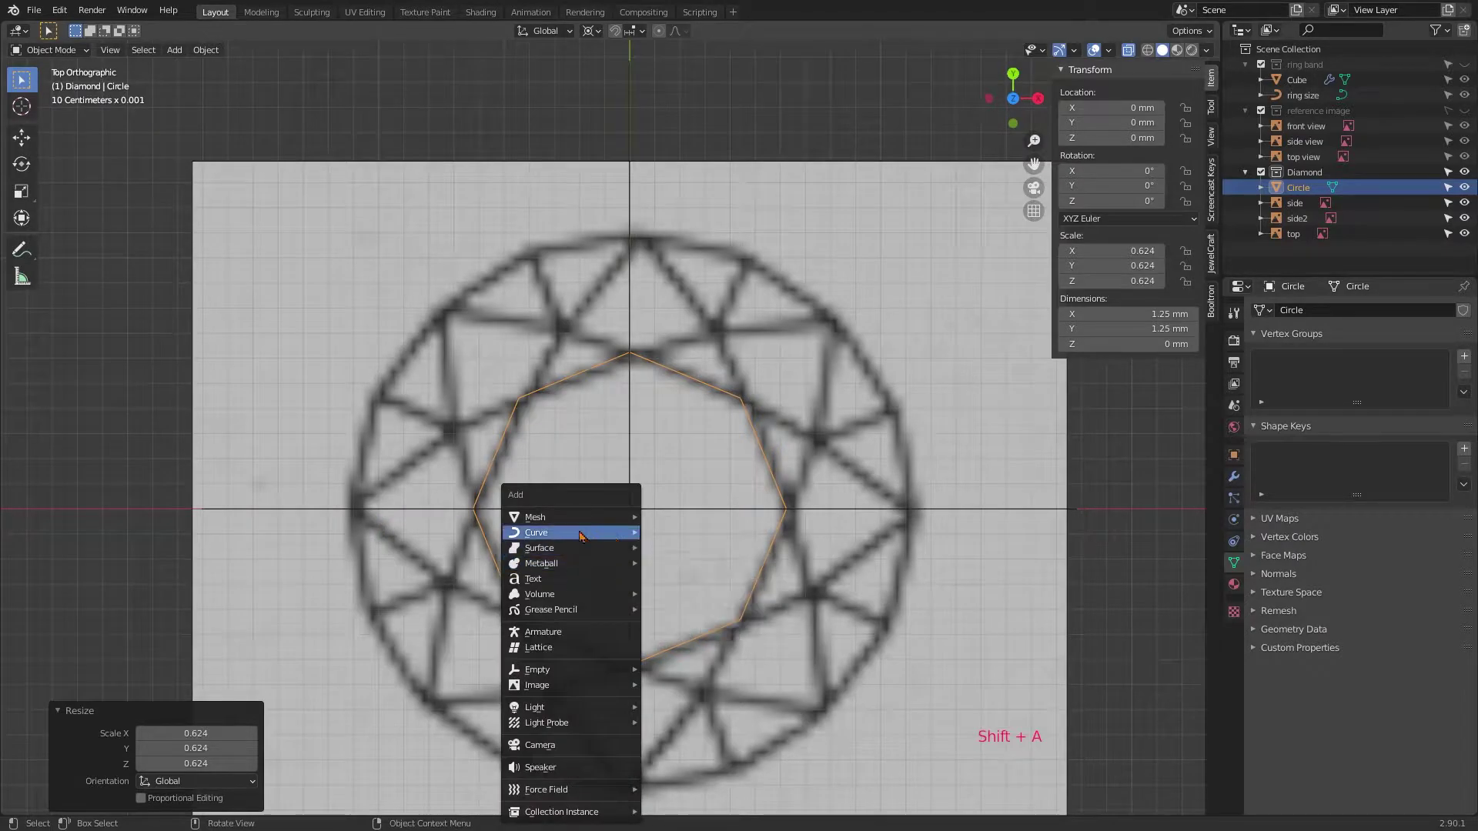
pyautogui.moveTo(572, 525)
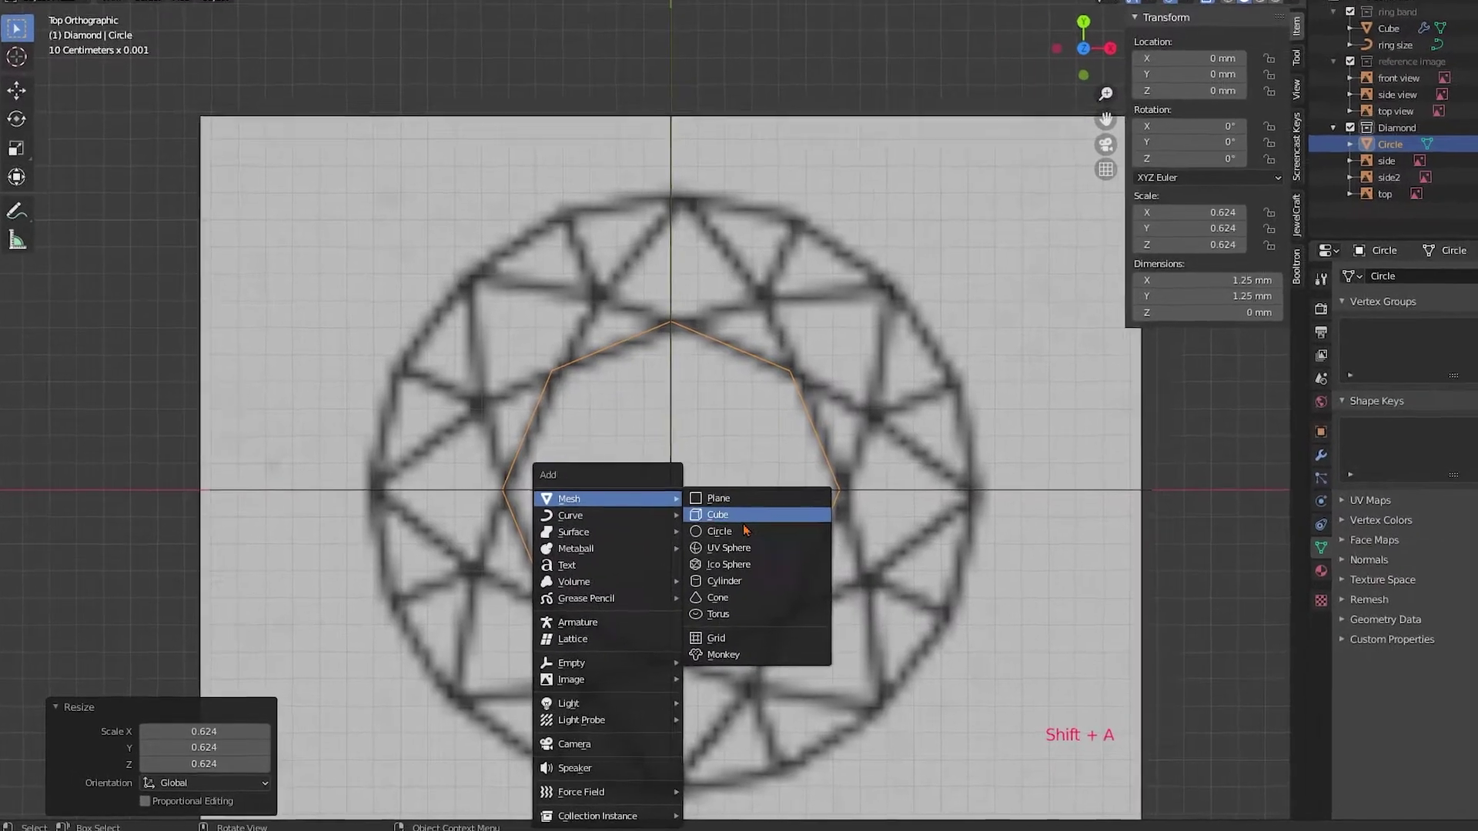
pyautogui.click(674, 546)
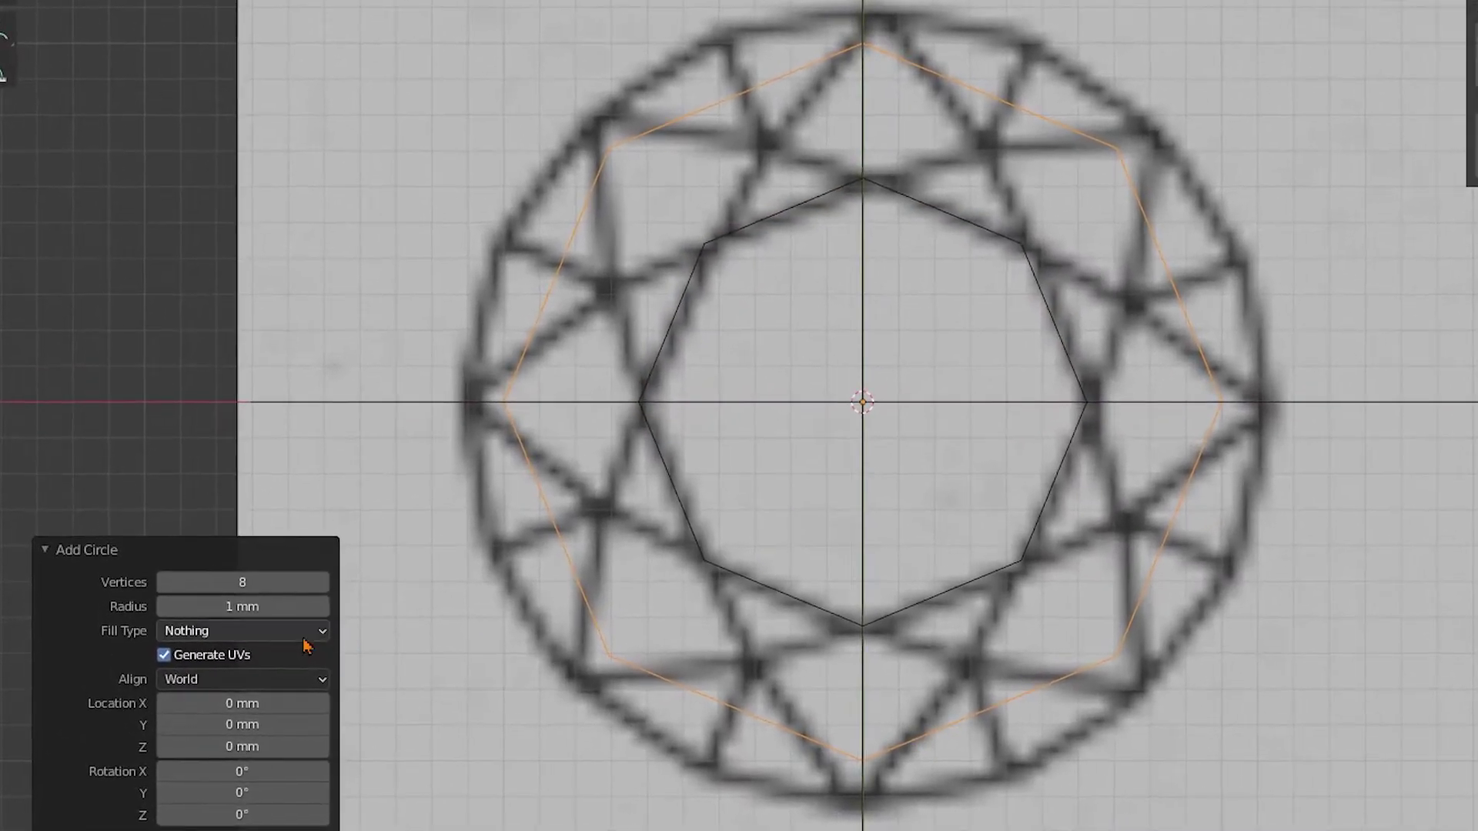
pyautogui.moveTo(243, 607); pyautogui.dragTo(269, 606)
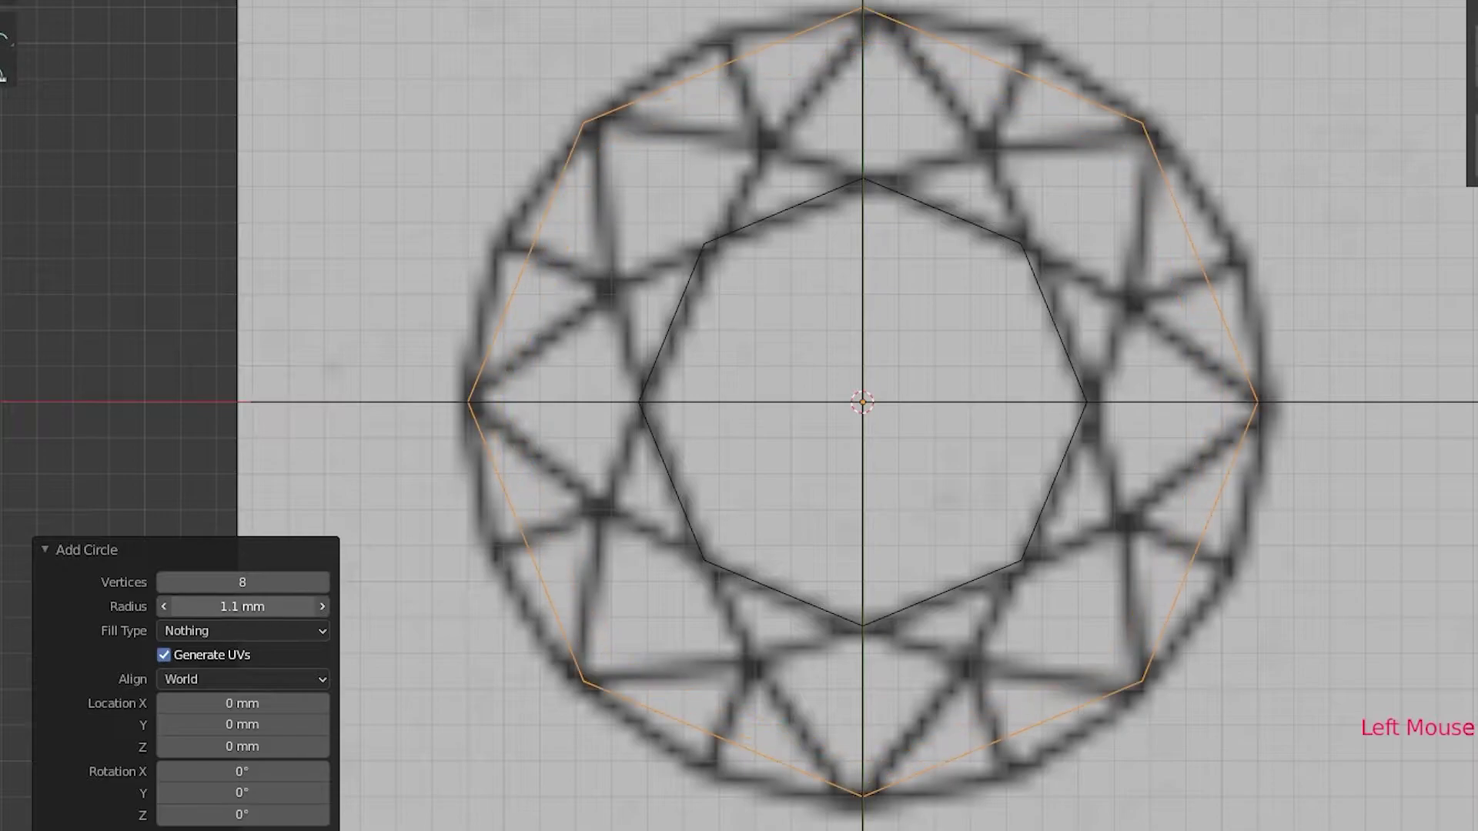
pyautogui.click(321, 583)
pyautogui.click(319, 582)
pyautogui.click(319, 583)
pyautogui.click(319, 582)
pyautogui.click(319, 582)
pyautogui.click(319, 583)
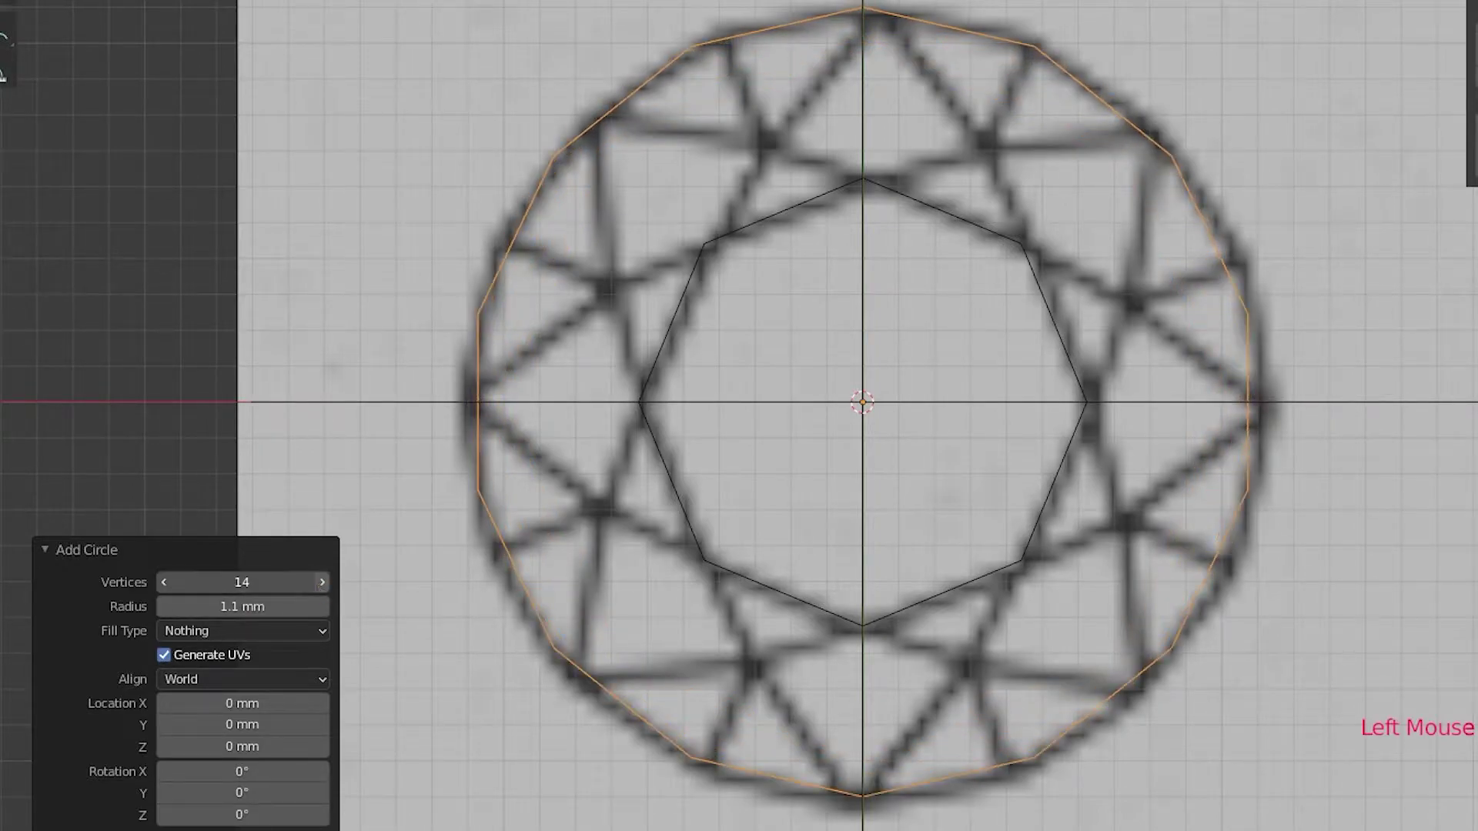
pyautogui.click(319, 582)
pyautogui.moveTo(392, 583); pyautogui.dragTo(400, 583)
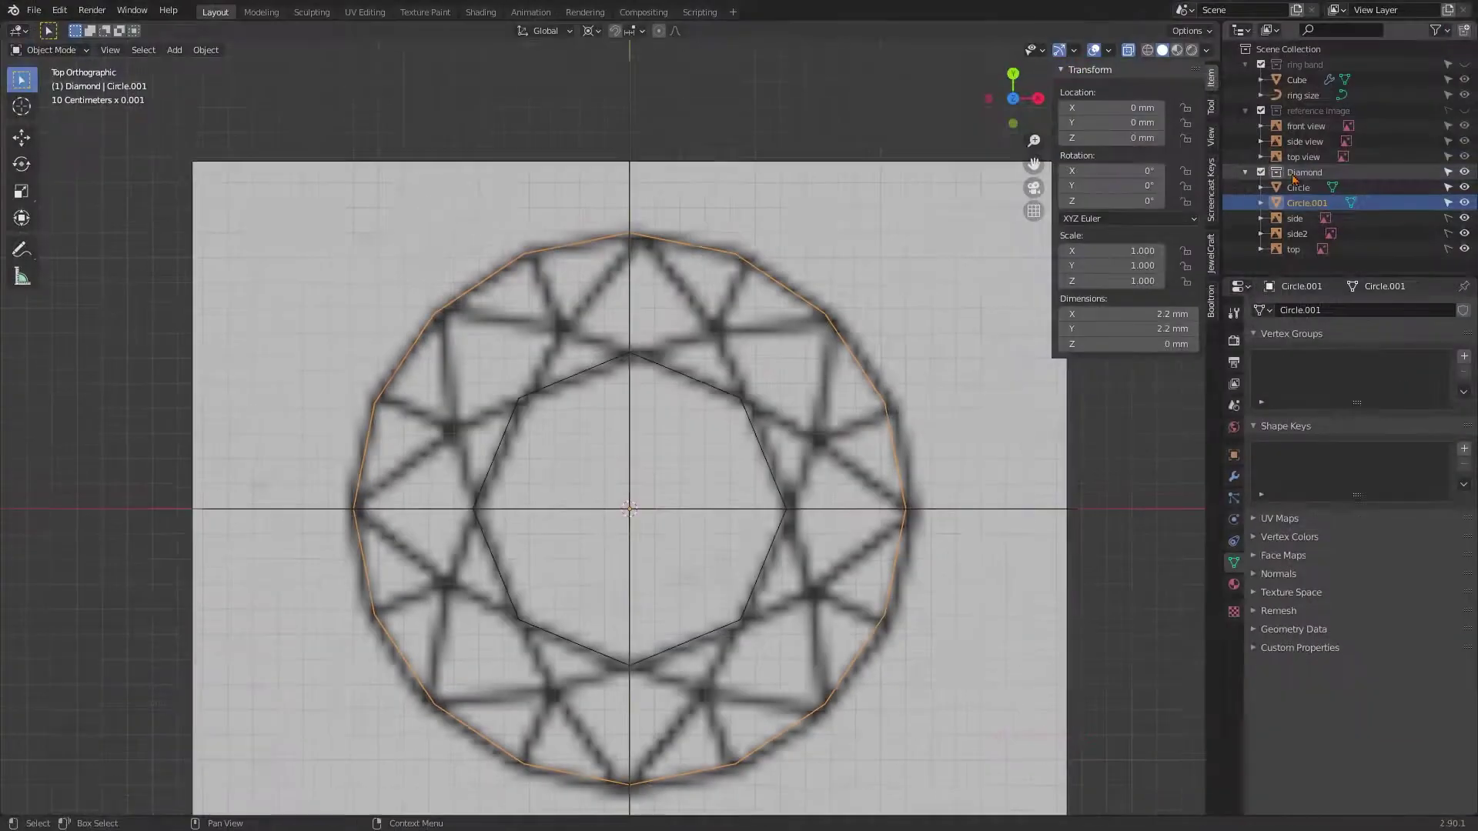
# - Create a new collection under the Scene Collection and name it Referenzdiamond
pyautogui.rightClick(1297, 52)
pyautogui.click(1296, 49)
pyautogui.doubleClick(1311, 264)
pyautogui.write('Re')
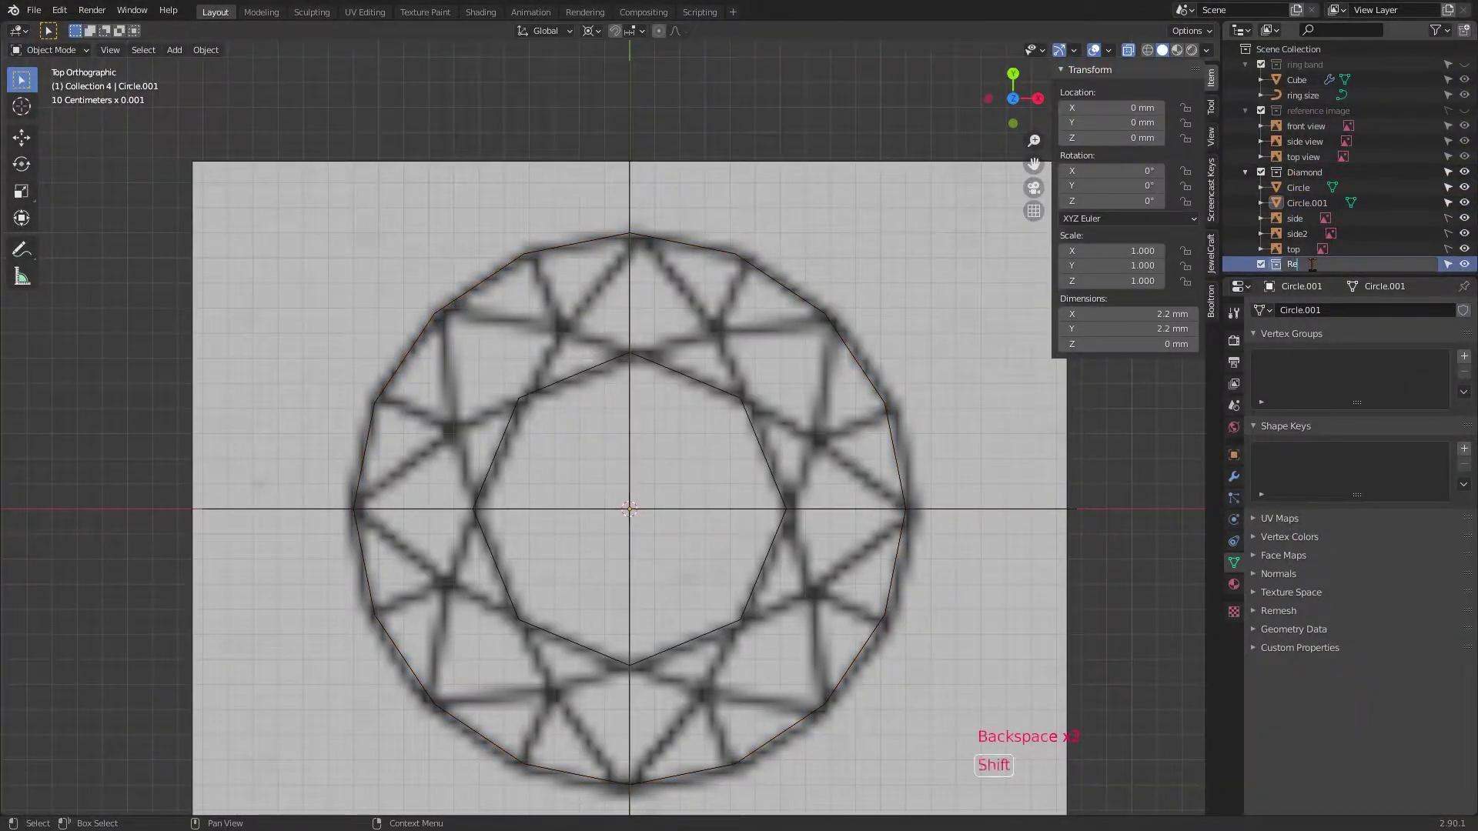
pyautogui.write('ferenzdiamond')
pyautogui.press('Return')
# - Move the side, side2 and top images into Referenzdiamond and switch the selection lock from the individual images to the collection
pyautogui.click(1298, 218)
pyautogui.keyDown('shift'); pyautogui.click(1298, 248); pyautogui.keyUp('shift')
pyautogui.moveTo(1298, 248); pyautogui.dragTo(1309, 264)
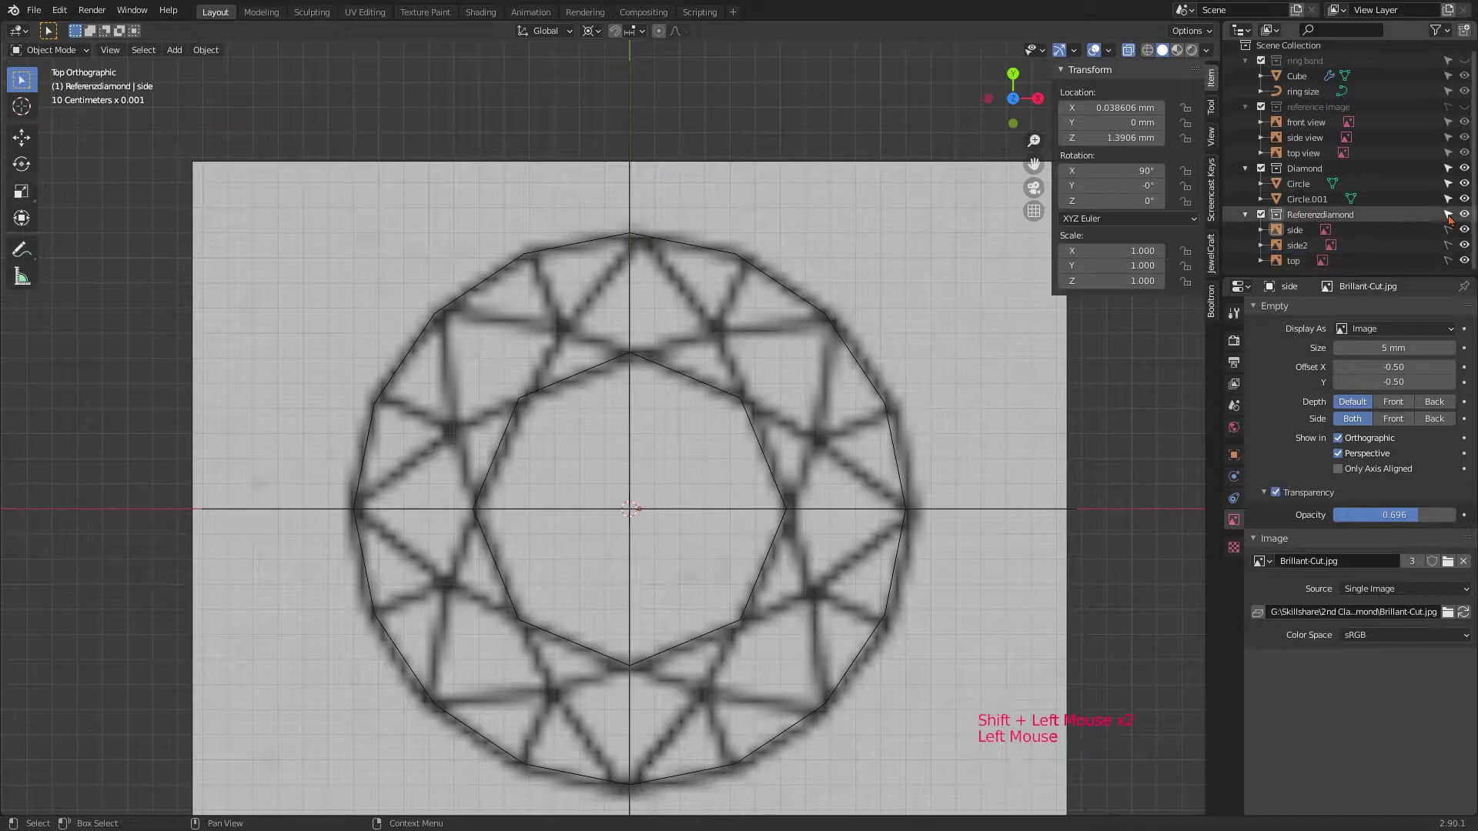
pyautogui.click(1447, 229)
pyautogui.click(1448, 246)
pyautogui.click(1447, 261)
pyautogui.click(1448, 214)
# - Rename the Diamond collection as Diamondsculpt
pyautogui.doubleClick(1313, 169)
pyautogui.click(1323, 168)
pyautogui.write('sculpt')
pyautogui.press('Return')
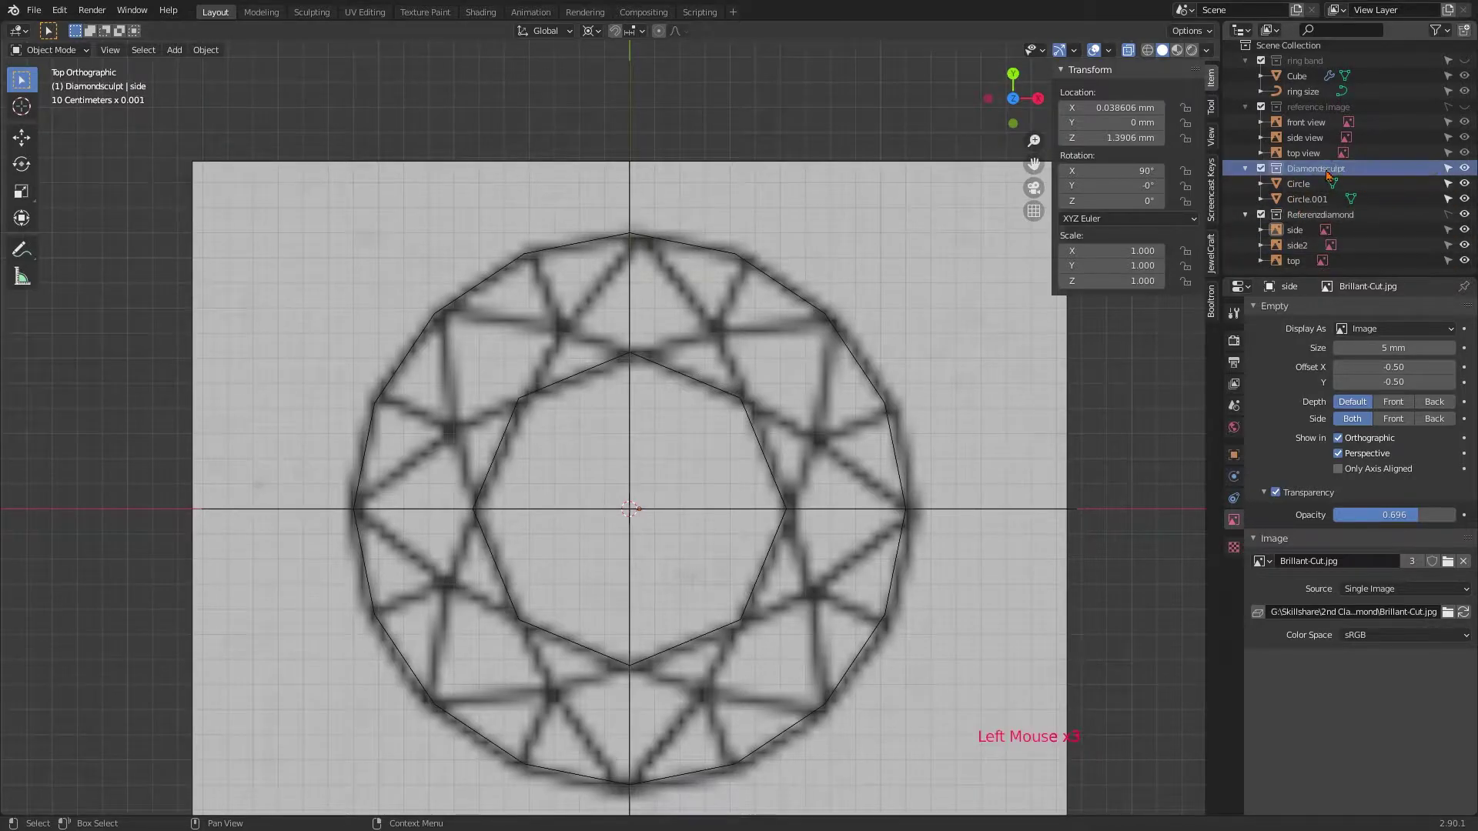
# - Extrude the outer circle inward and scale the new ring to 0.695 in X and Y to reach the reference's inner facet corners
pyautogui.click(1305, 184)
pyautogui.keyDown('shift'); pyautogui.click(1306, 199); pyautogui.keyUp('shift')
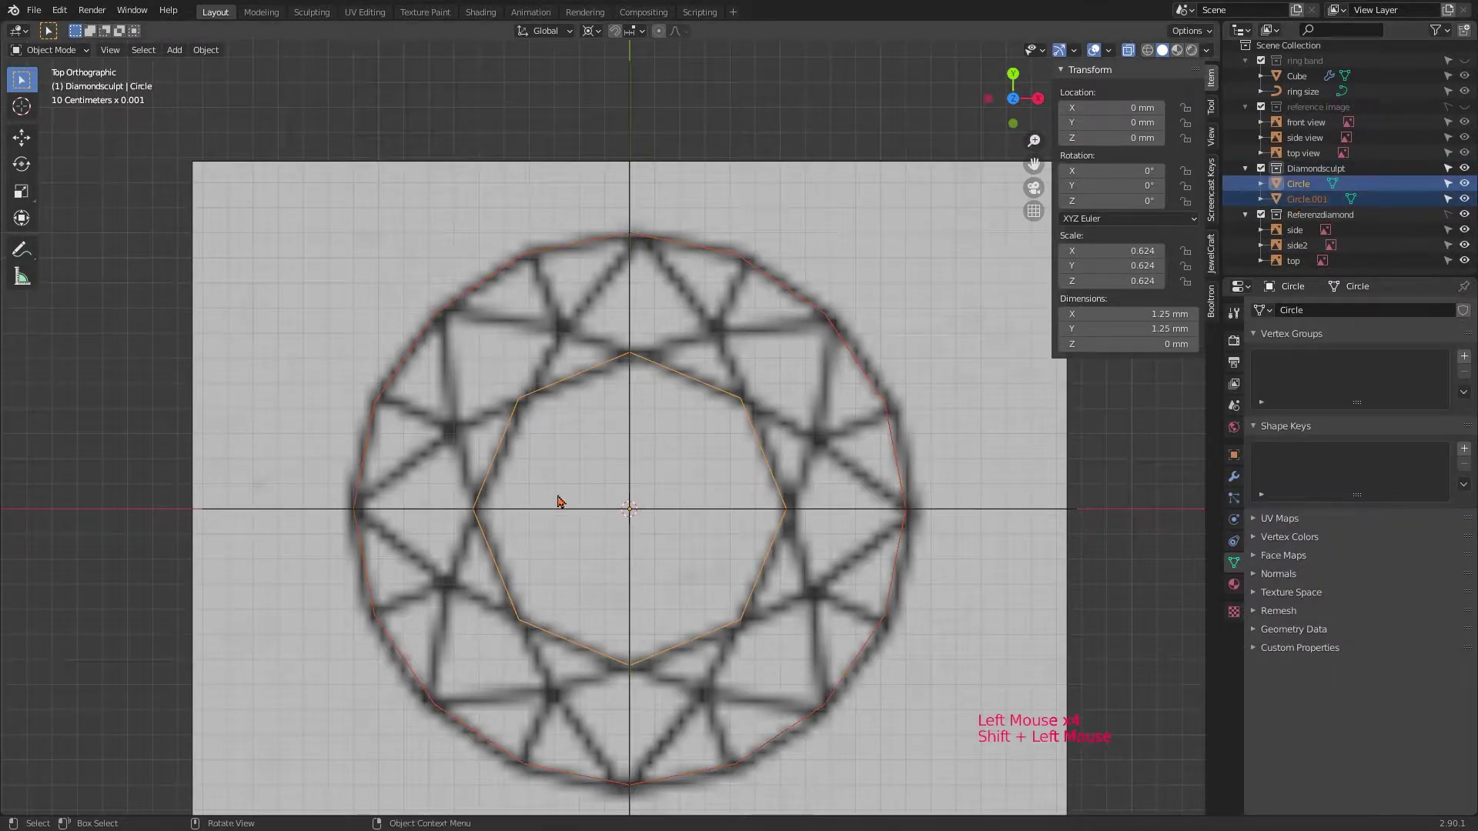
pyautogui.click(771, 280)
pyautogui.press('Tab')
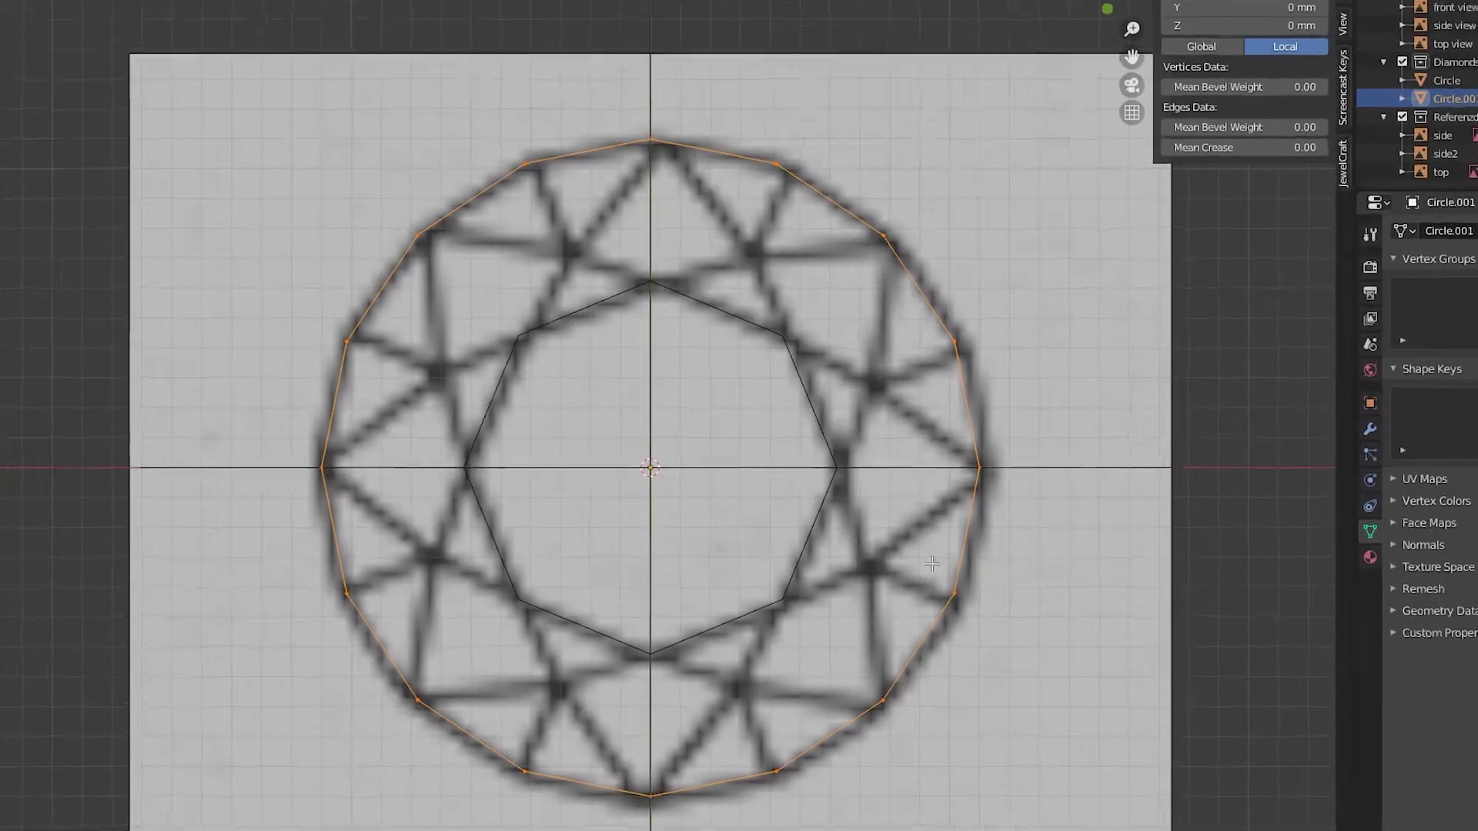
pyautogui.press('e')
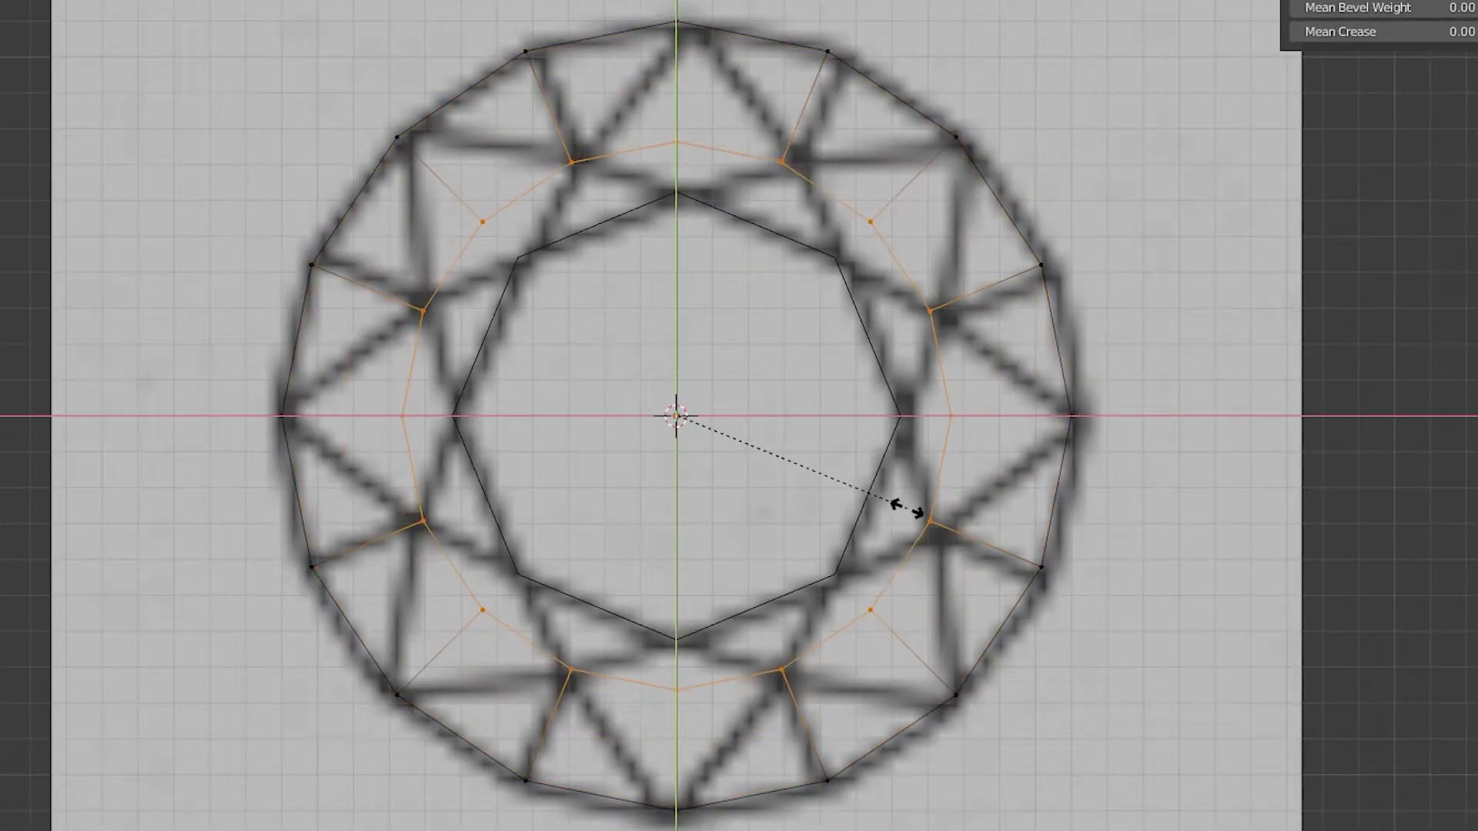
pyautogui.click(907, 508)
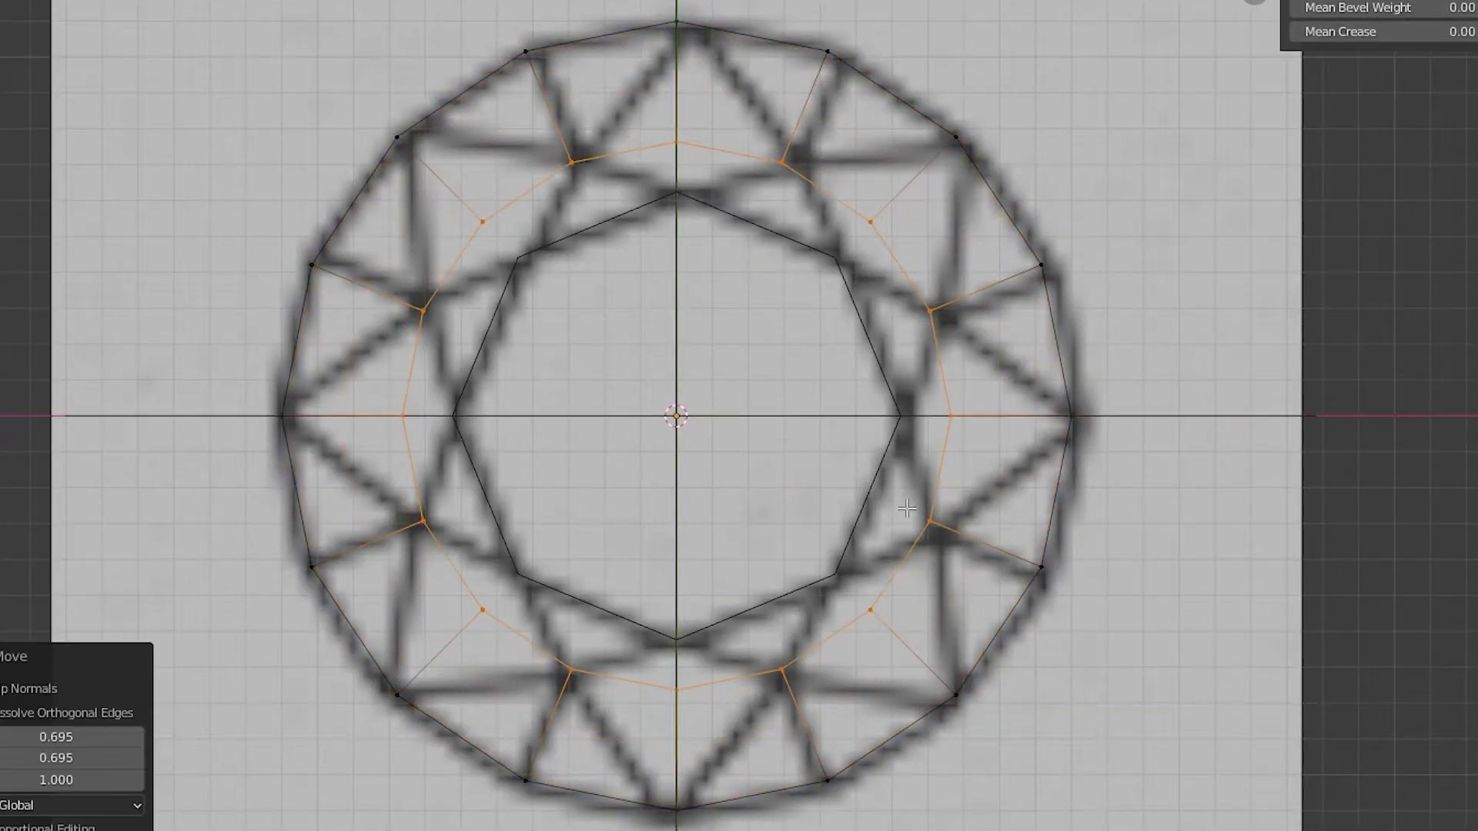
# - Merge the top and upper-right vertices of the inner ring into their matching outer vertices using At Last
pyautogui.click(681, 141)
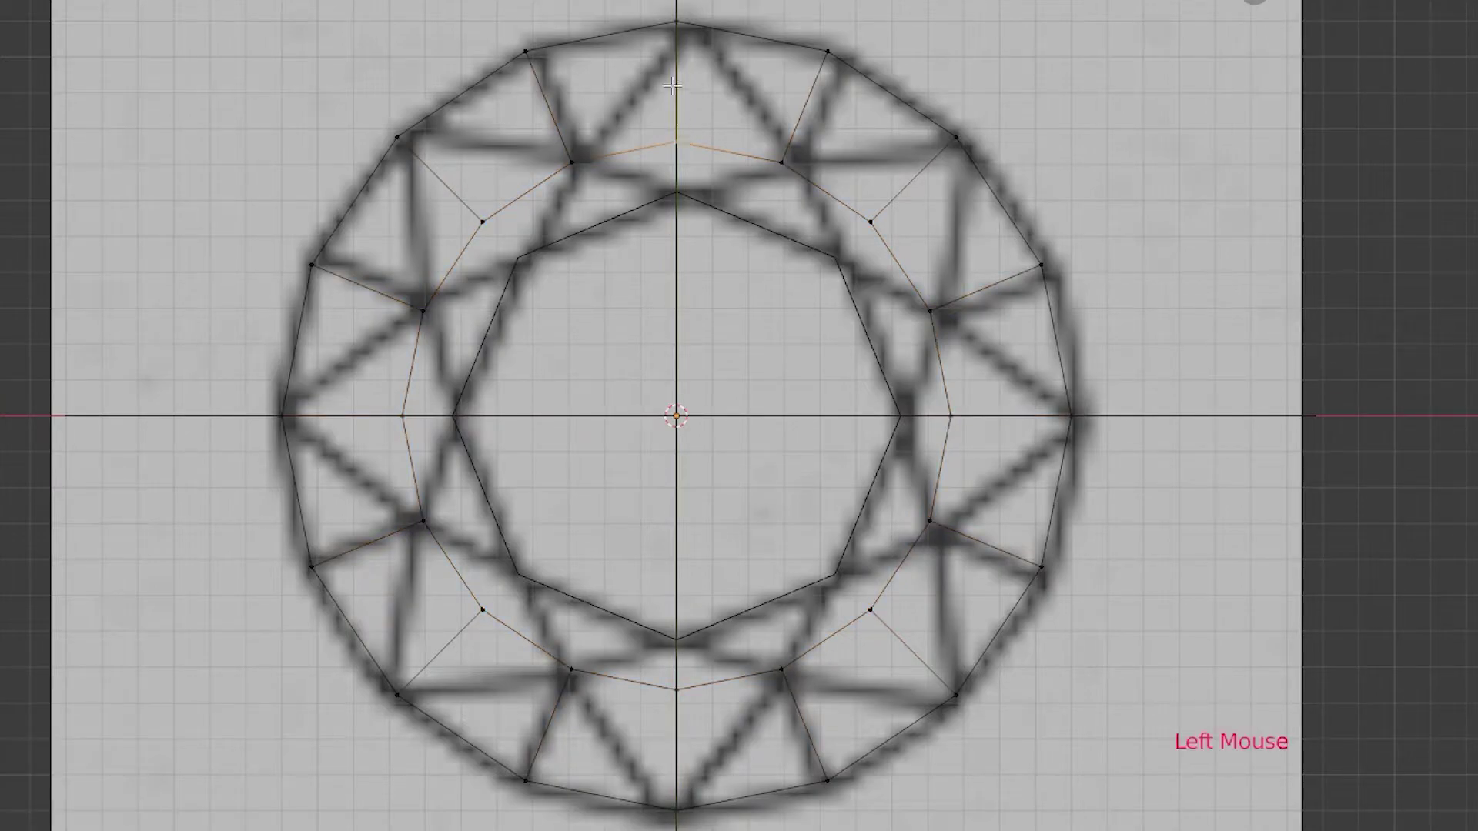
pyautogui.keyDown('shift'); pyautogui.click(674, 24); pyautogui.keyUp('shift')
pyautogui.hotkey('alt', 'm')
pyautogui.press('m')
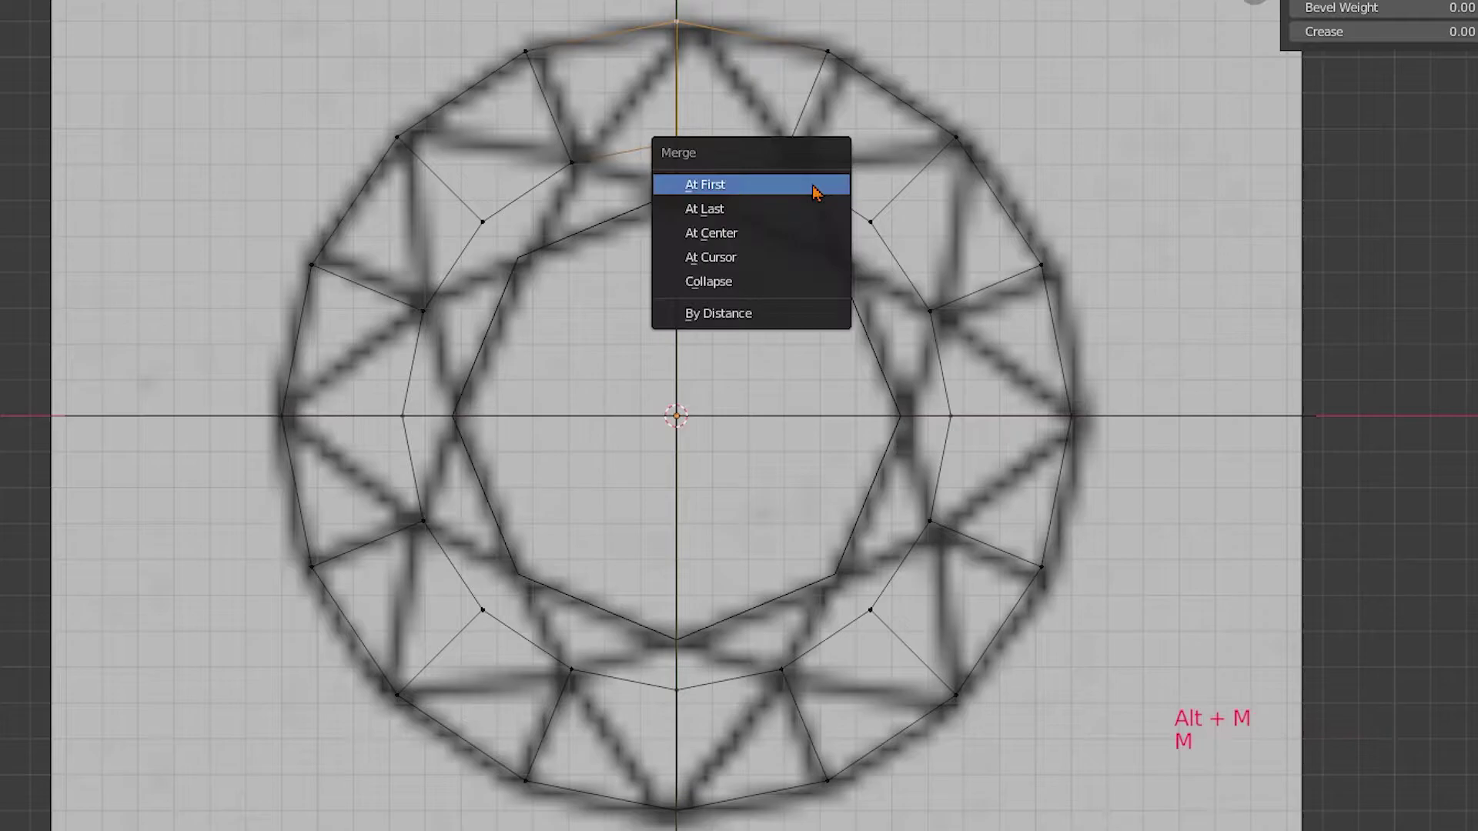
pyautogui.click(795, 204)
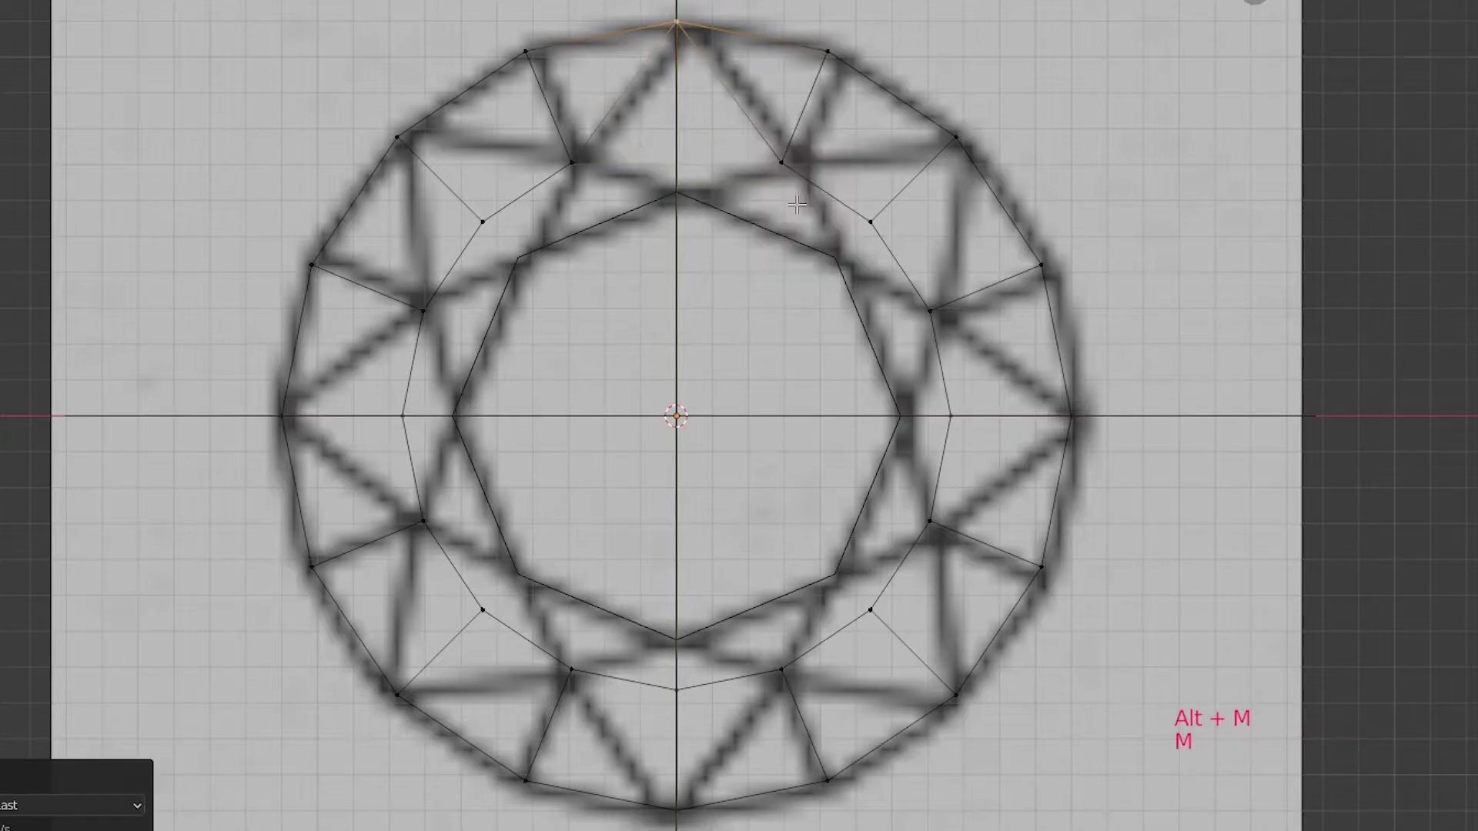
pyautogui.click(875, 216)
pyautogui.keyDown('shift'); pyautogui.click(963, 141); pyautogui.keyUp('shift')
pyautogui.press('m')
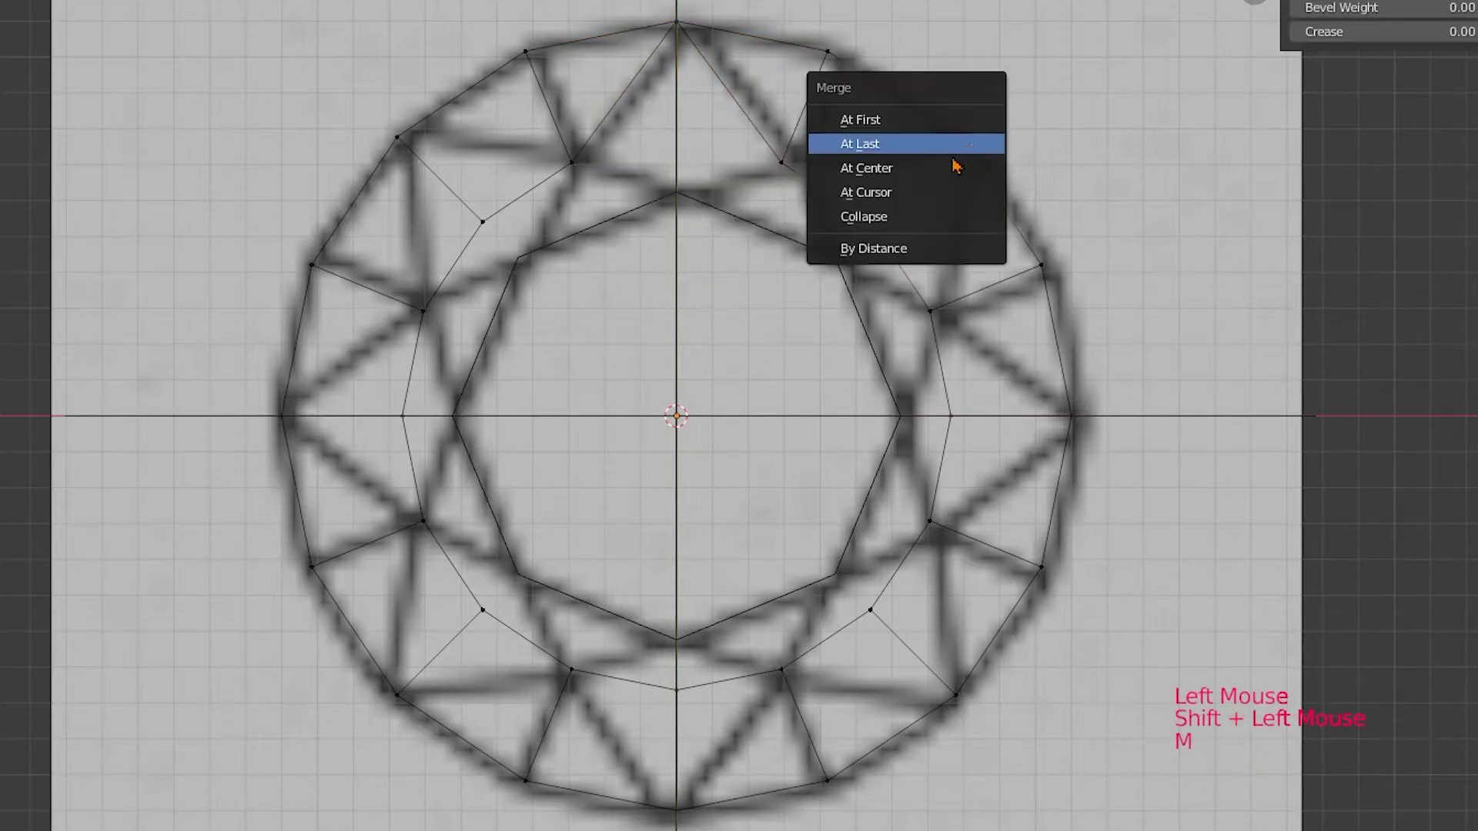
pyautogui.click(956, 147)
# - Merge the right and lower-right inner ring vertices into their matching outer vertices using At Last
pyautogui.click(950, 420)
pyautogui.keyDown('shift'); pyautogui.click(1071, 416); pyautogui.keyUp('shift')
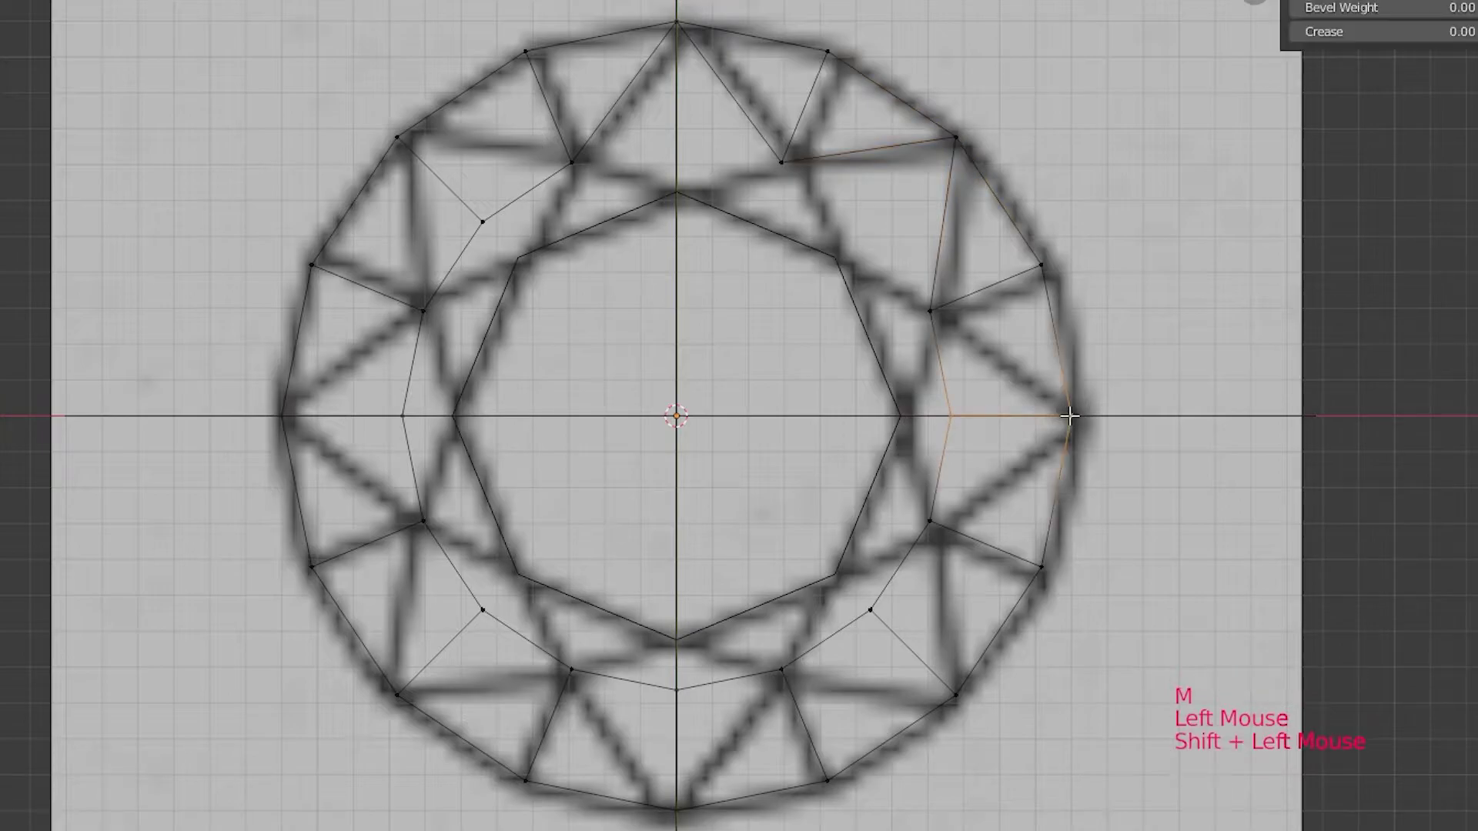
pyautogui.press('m')
pyautogui.click(1066, 419)
pyautogui.click(868, 609)
pyautogui.keyDown('shift'); pyautogui.click(952, 694); pyautogui.keyUp('shift')
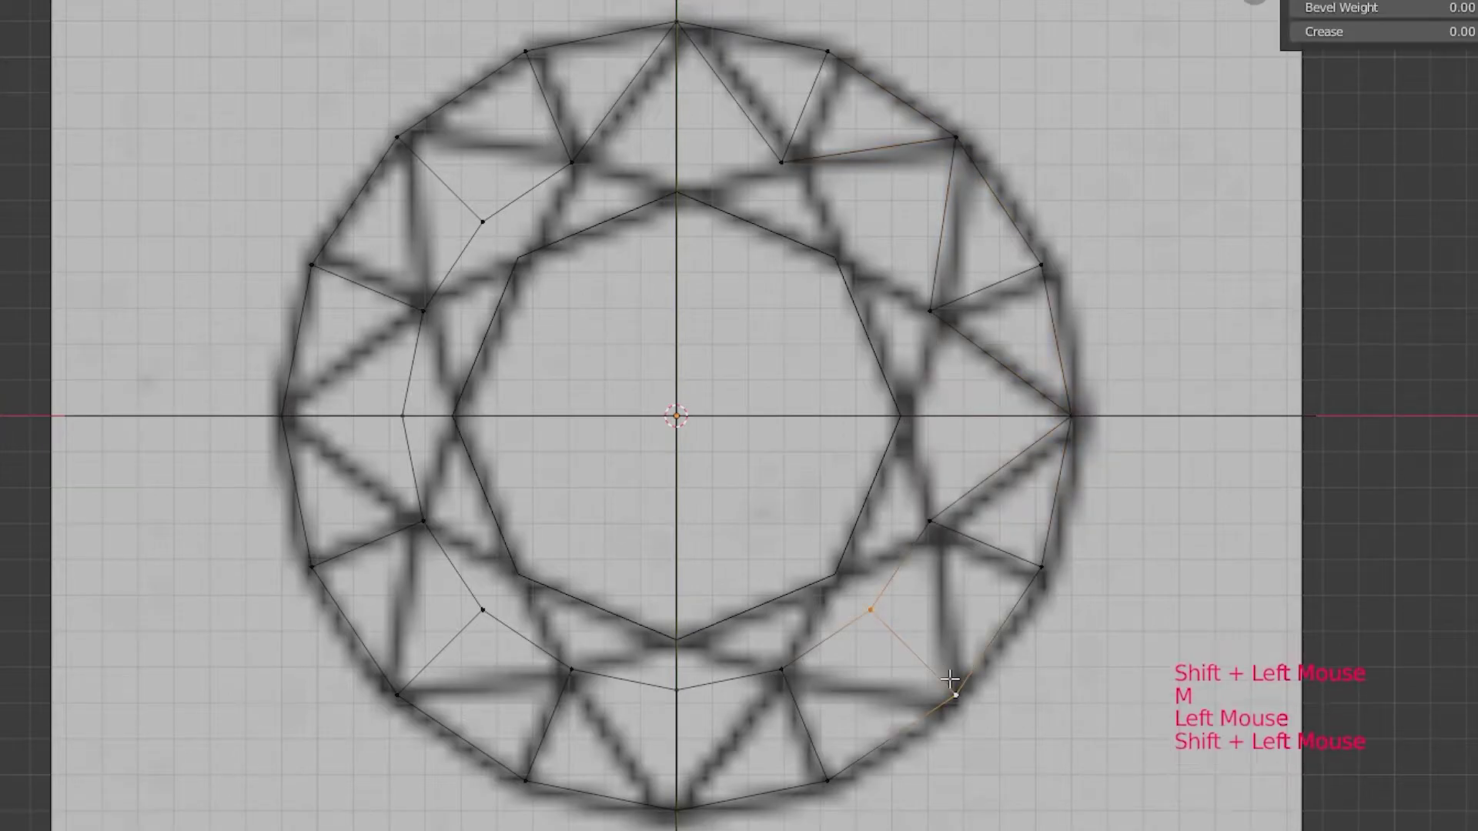
pyautogui.press('m')
pyautogui.click(952, 699)
# - Merge the bottom and lower-left inner ring vertices into their matching outer vertices using At Last
pyautogui.click(685, 737)
pyautogui.keyDown('shift'); pyautogui.click(680, 805); pyautogui.keyUp('shift')
pyautogui.press('m')
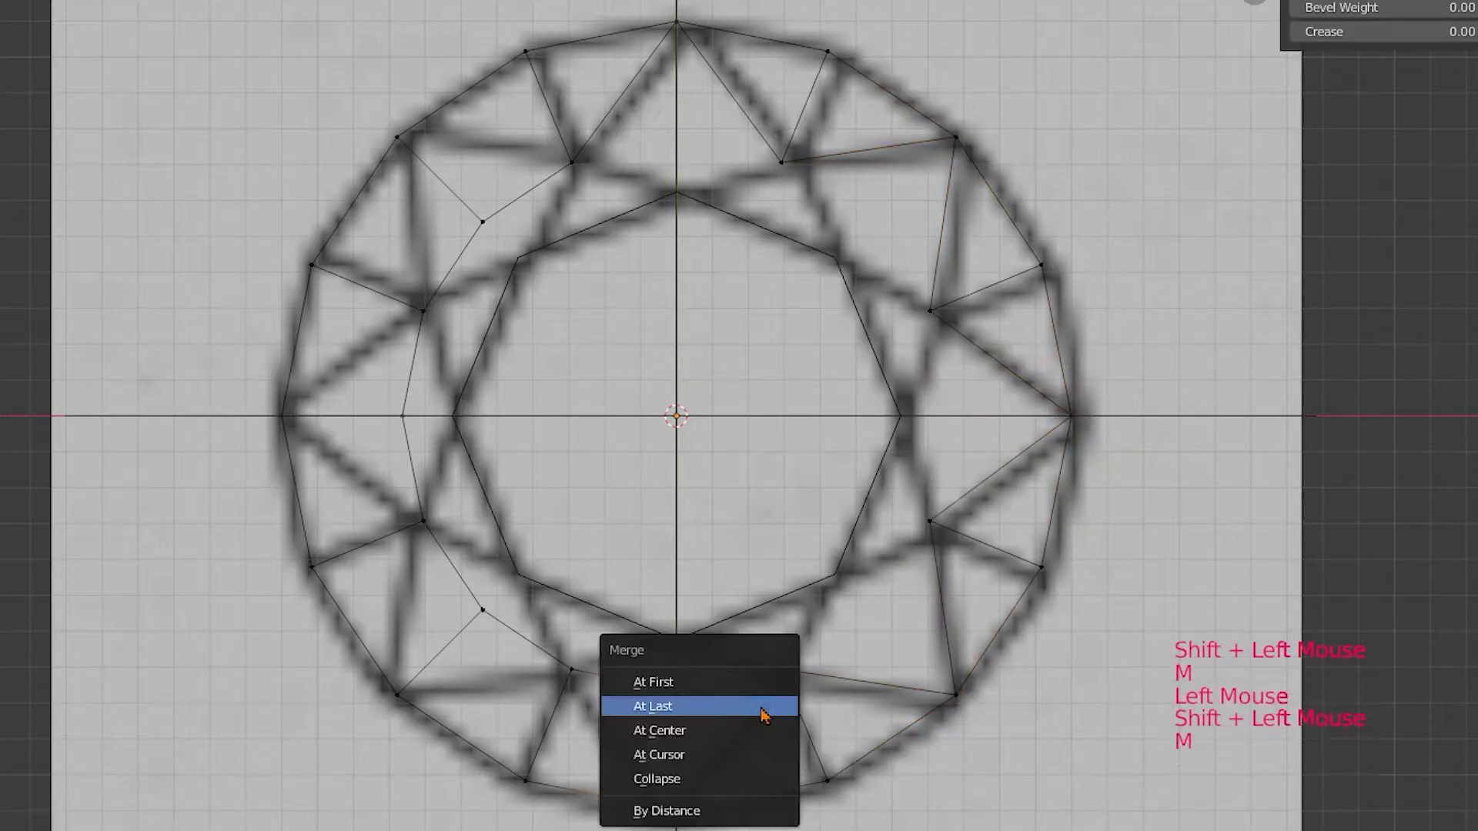
pyautogui.click(762, 706)
pyautogui.click(479, 614)
pyautogui.keyDown('shift'); pyautogui.click(394, 692); pyautogui.keyUp('shift')
pyautogui.press('m')
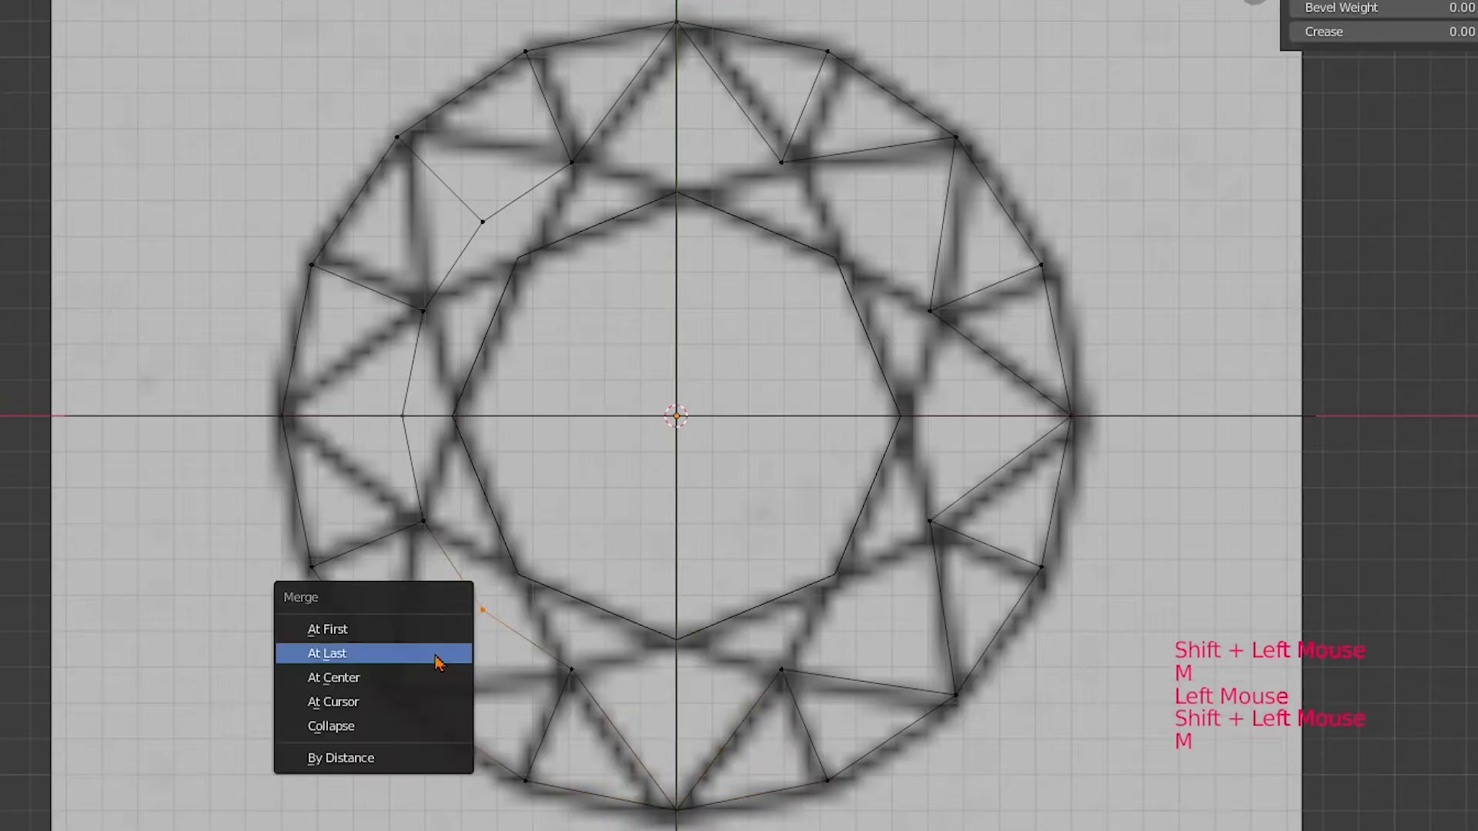
pyautogui.click(437, 654)
# - Merge the left and upper-left inner ring vertices into their matching outer vertices using At Last
pyautogui.click(398, 414)
pyautogui.keyDown('shift'); pyautogui.click(282, 416); pyautogui.keyUp('shift')
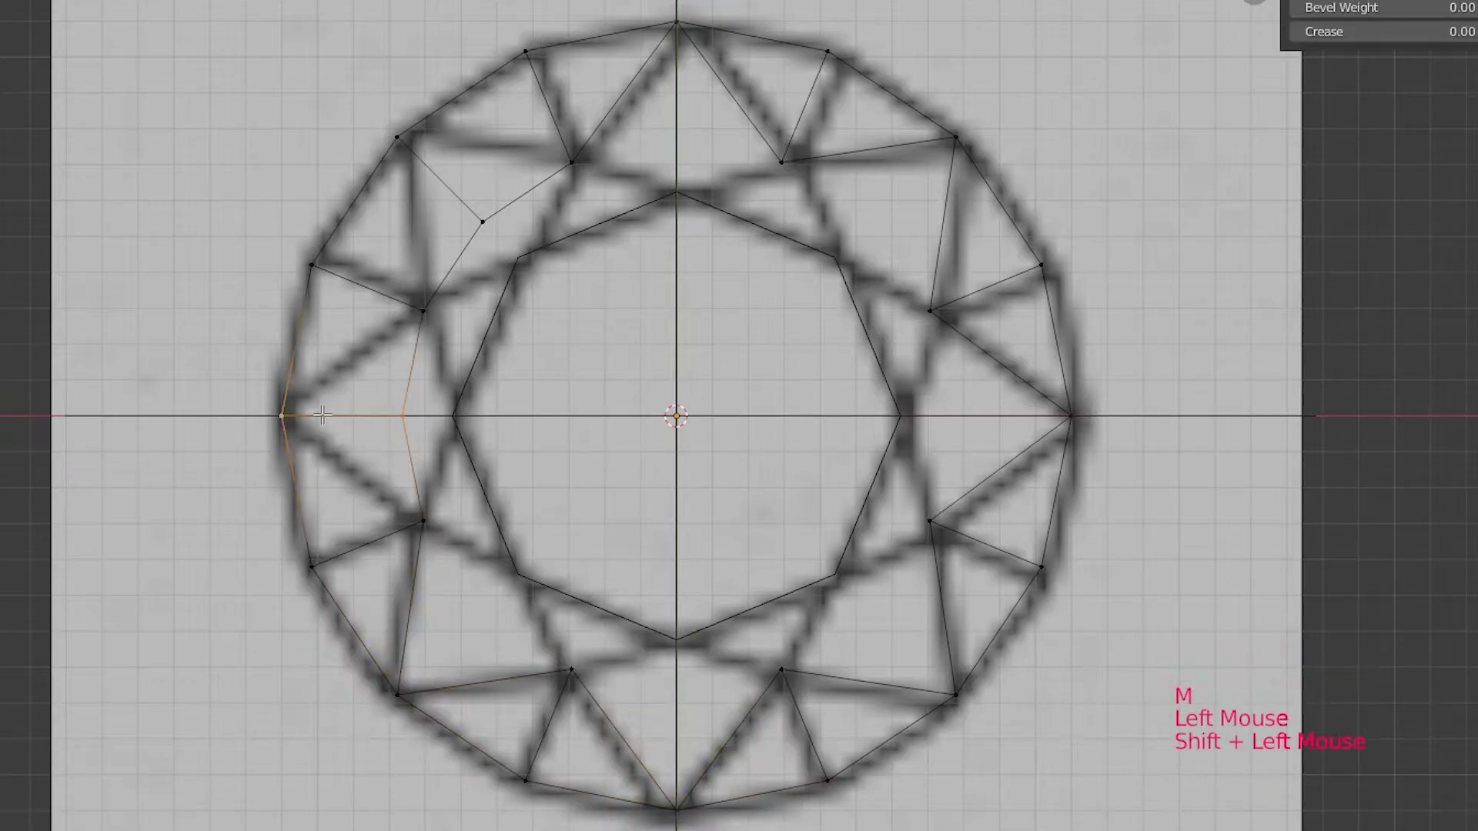
pyautogui.press('m')
pyautogui.click(328, 415)
pyautogui.click(482, 220)
pyautogui.keyDown('shift'); pyautogui.click(397, 137); pyautogui.keyUp('shift')
pyautogui.press('m')
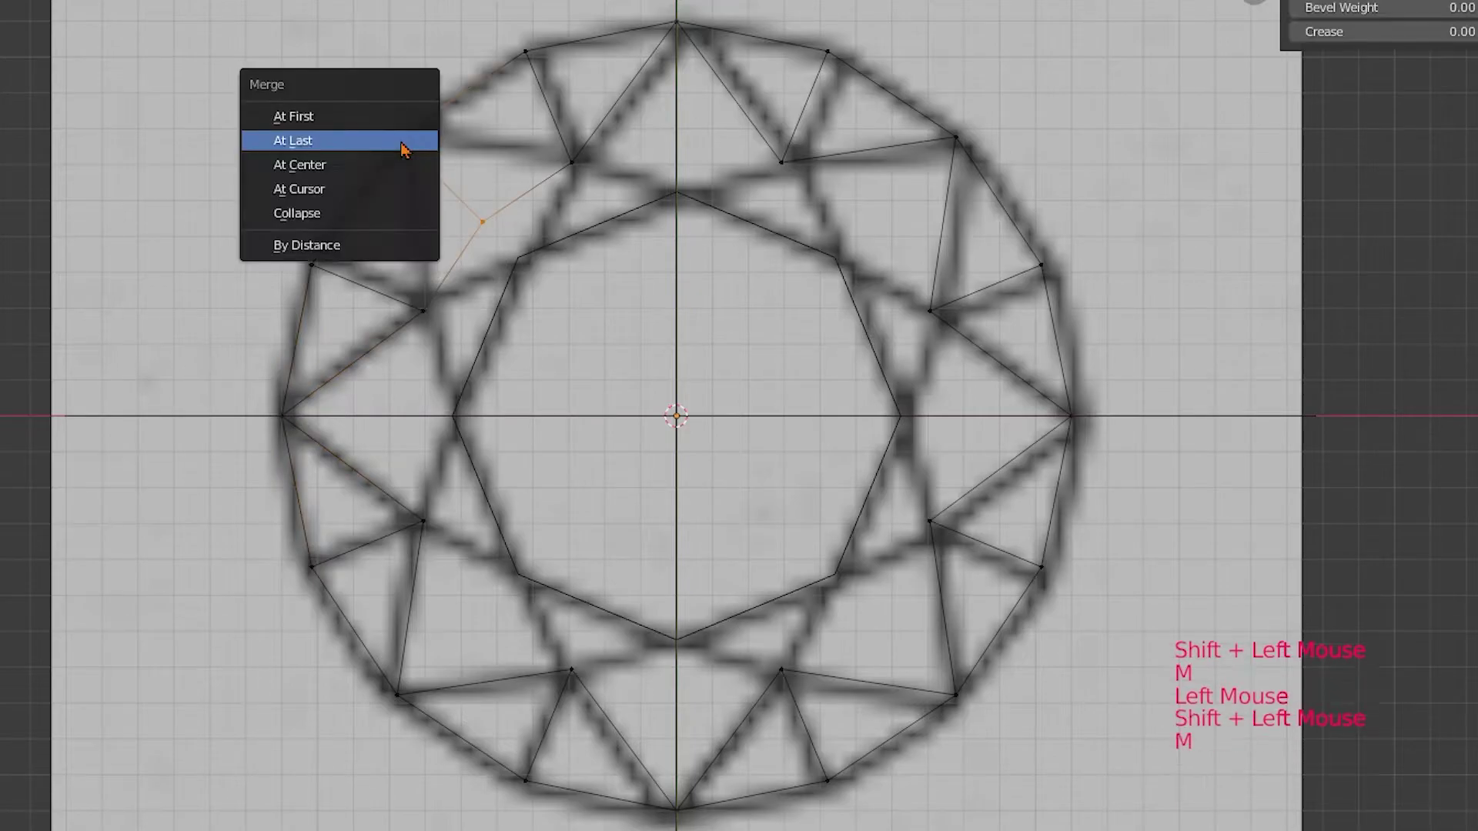
pyautogui.click(400, 140)
pyautogui.keyDown('shift'); pyautogui.middleClick(651, 367); pyautogui.keyUp('shift')
pyautogui.keyDown('shift'); pyautogui.moveTo(651, 368); pyautogui.dragTo(701, 349, button='middle'); pyautogui.keyUp('shift')
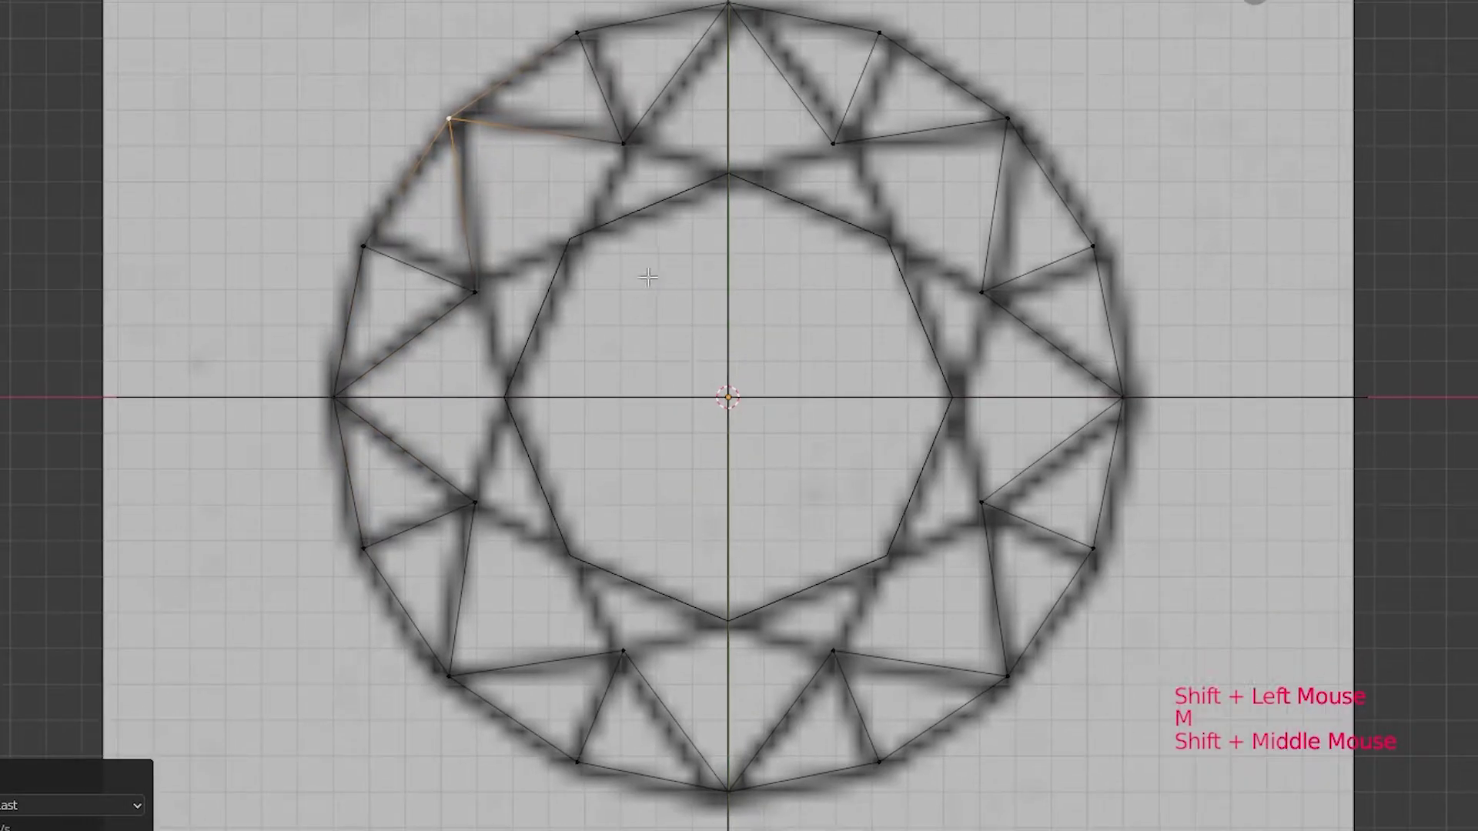
# - Join the outer facet ring and the inner octagon into one mesh object
pyautogui.press('Tab')
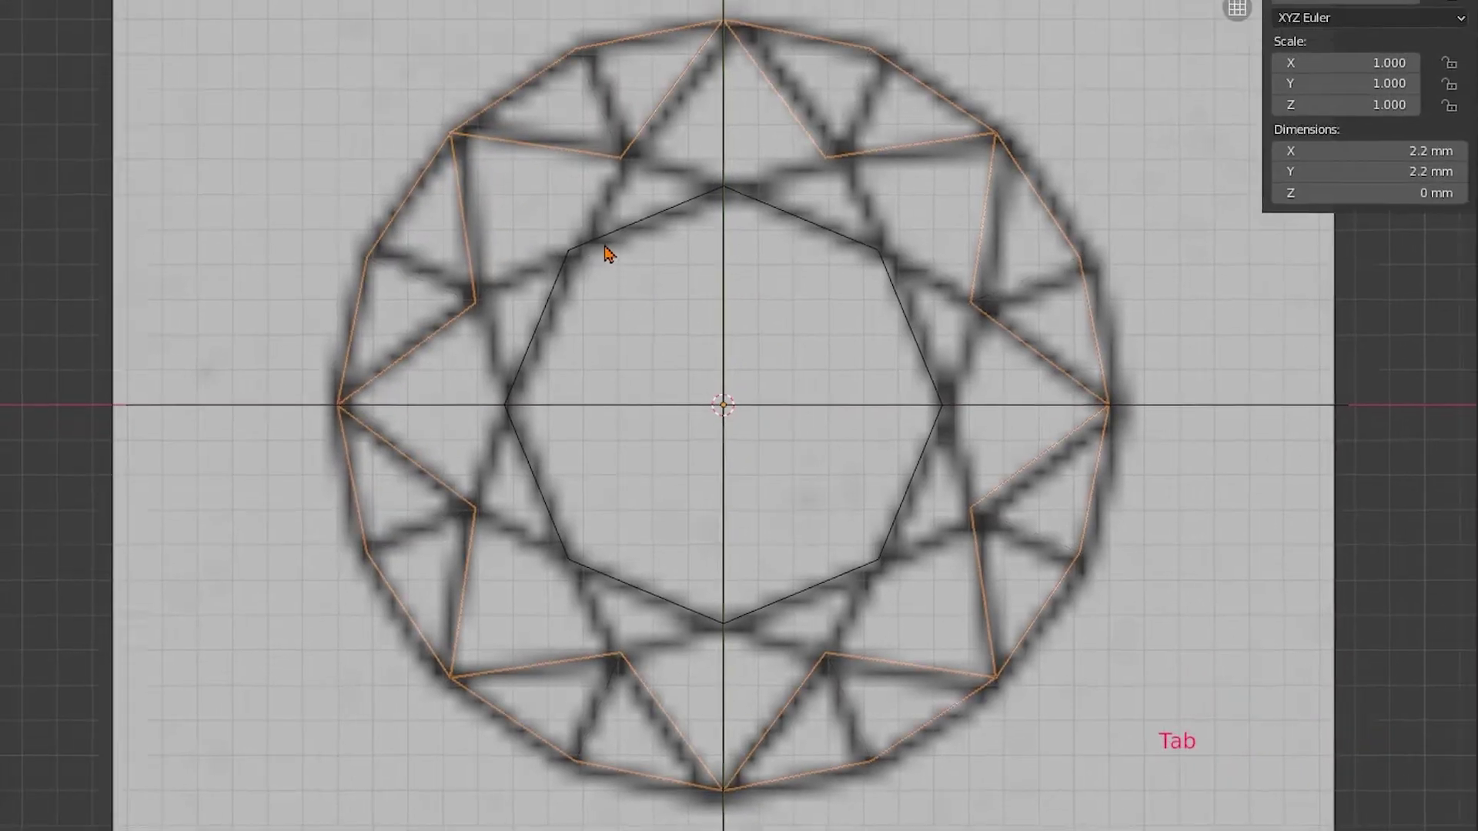
pyautogui.keyDown('shift'); pyautogui.click(610, 238); pyautogui.keyUp('shift')
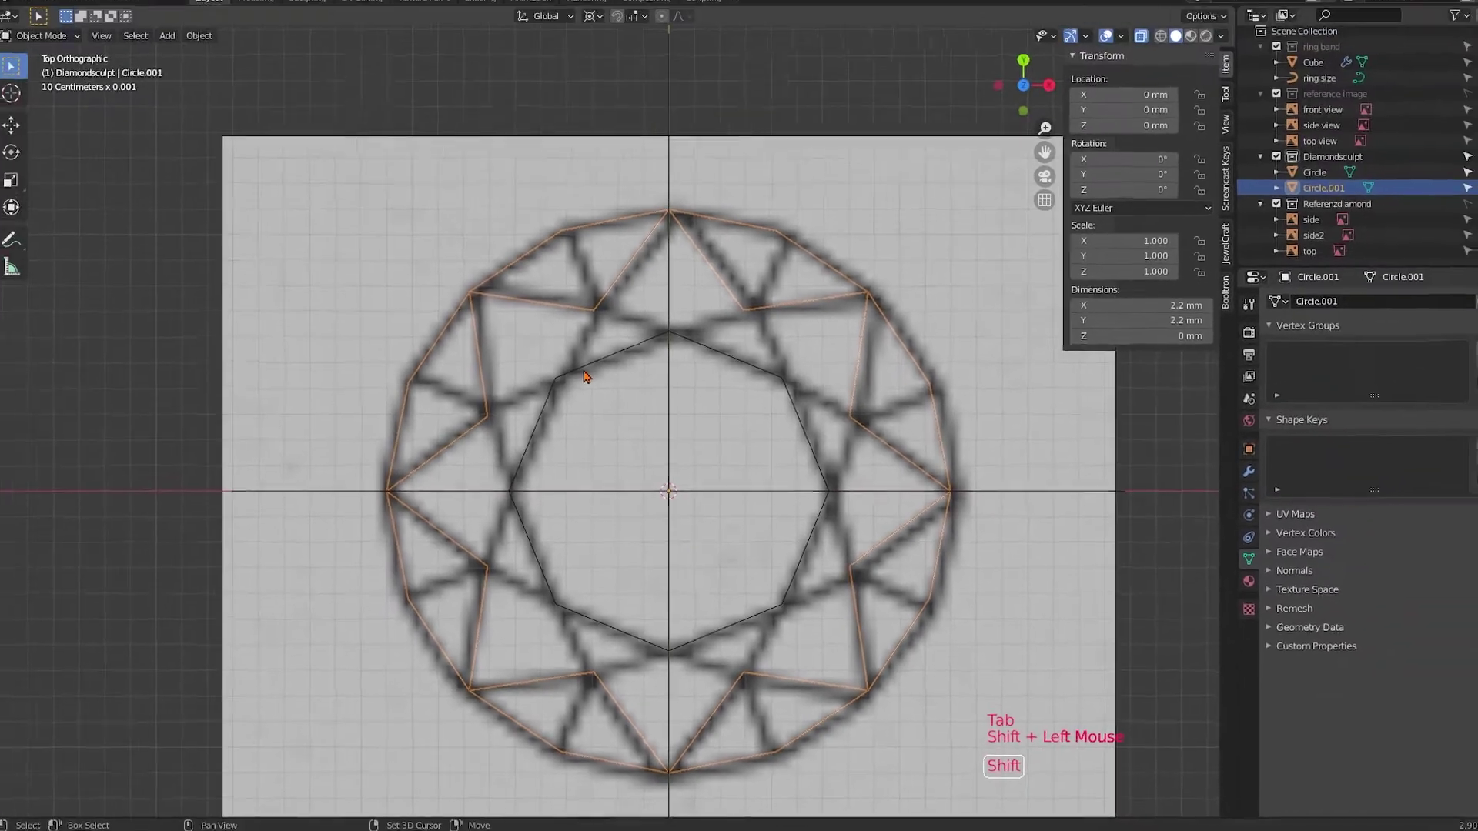
pyautogui.keyDown('shift'); pyautogui.click(583, 375); pyautogui.keyUp('shift')
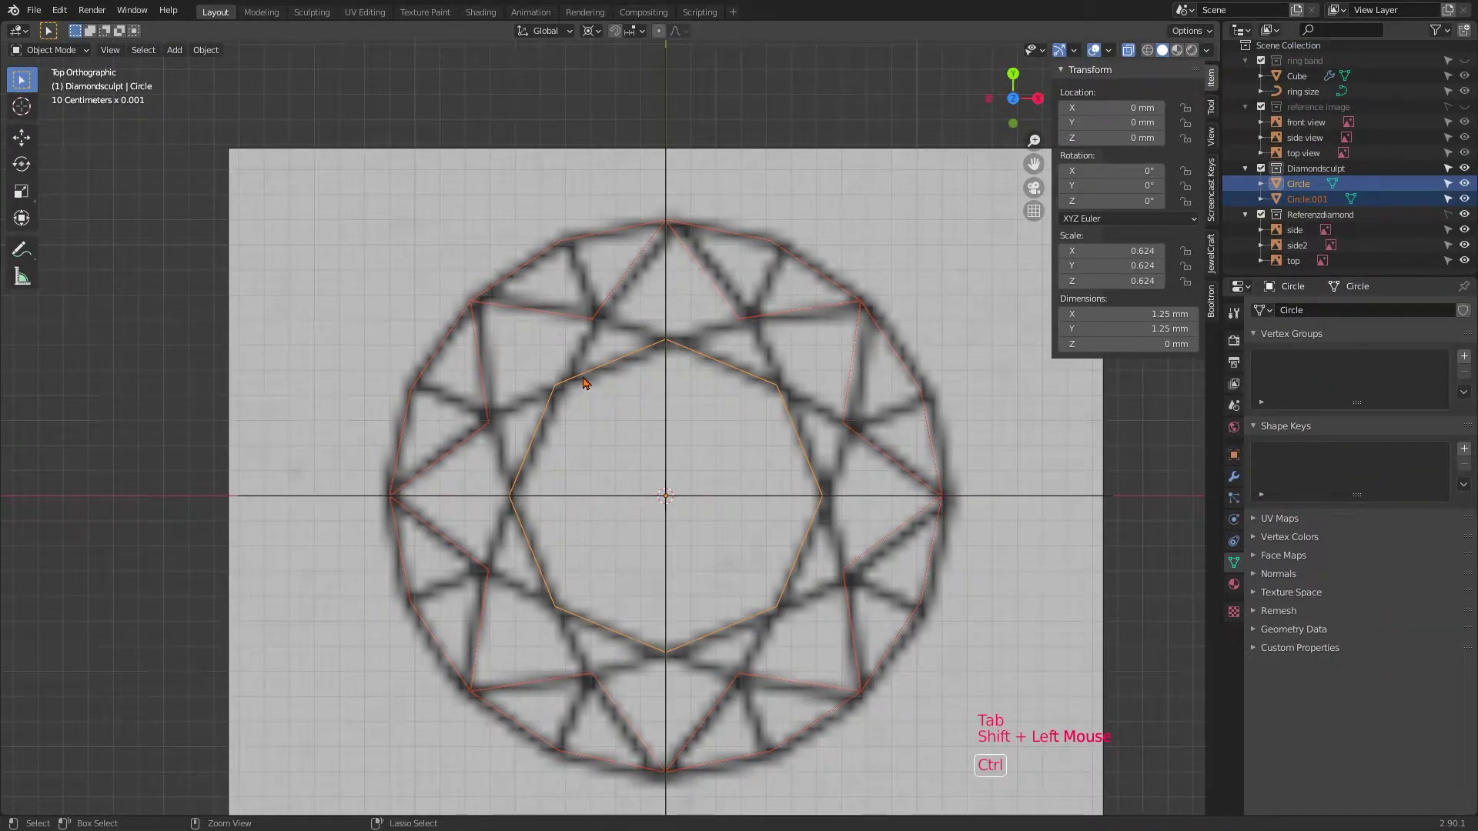
pyautogui.hotkey('ctrl', 'j')
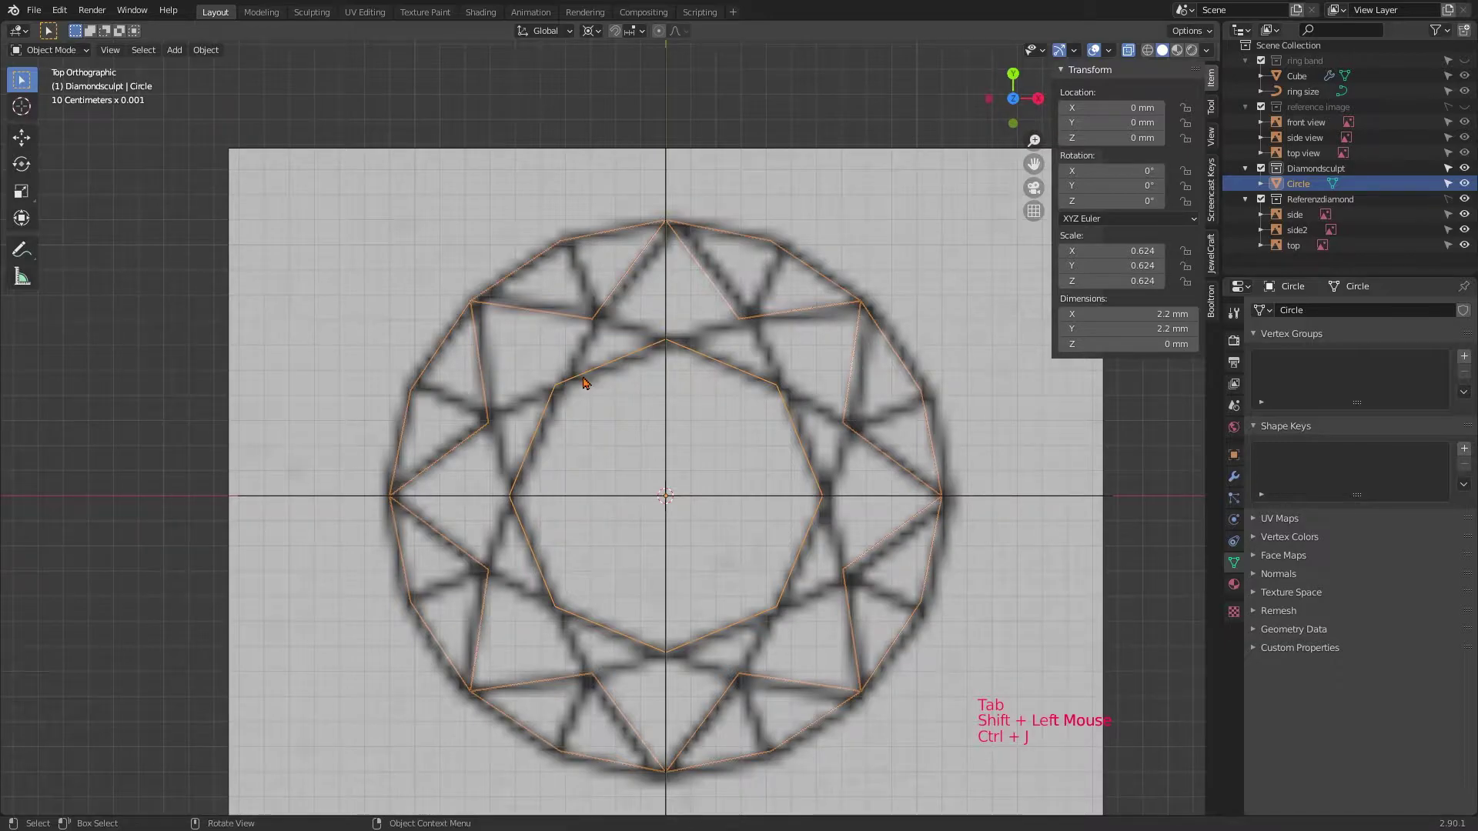
# - Fill the triangular faces between the octagon and the facet ring along the left side down to the octagon's bottom corner
pyautogui.press('Tab')
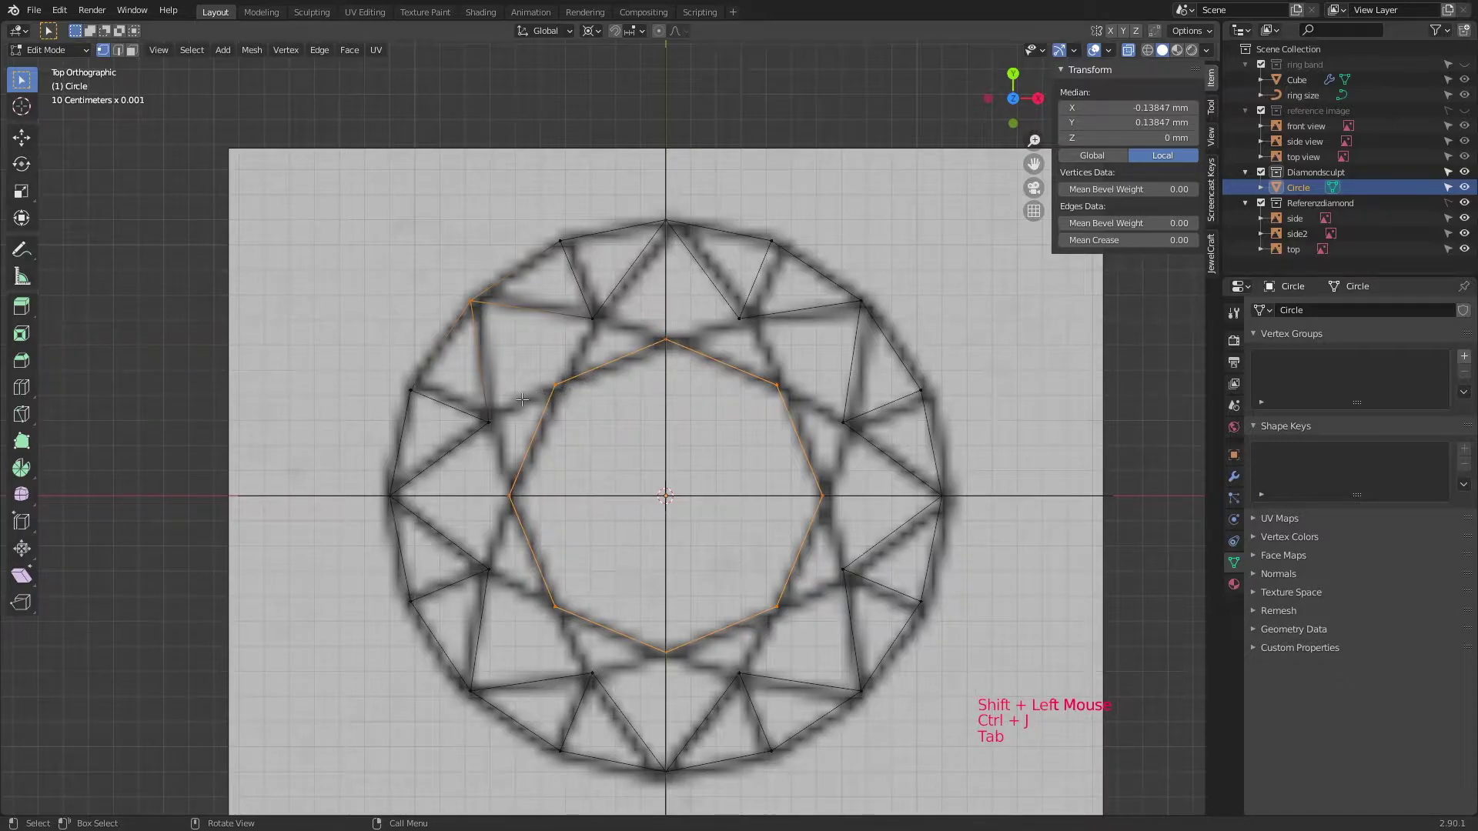
pyautogui.click(490, 424)
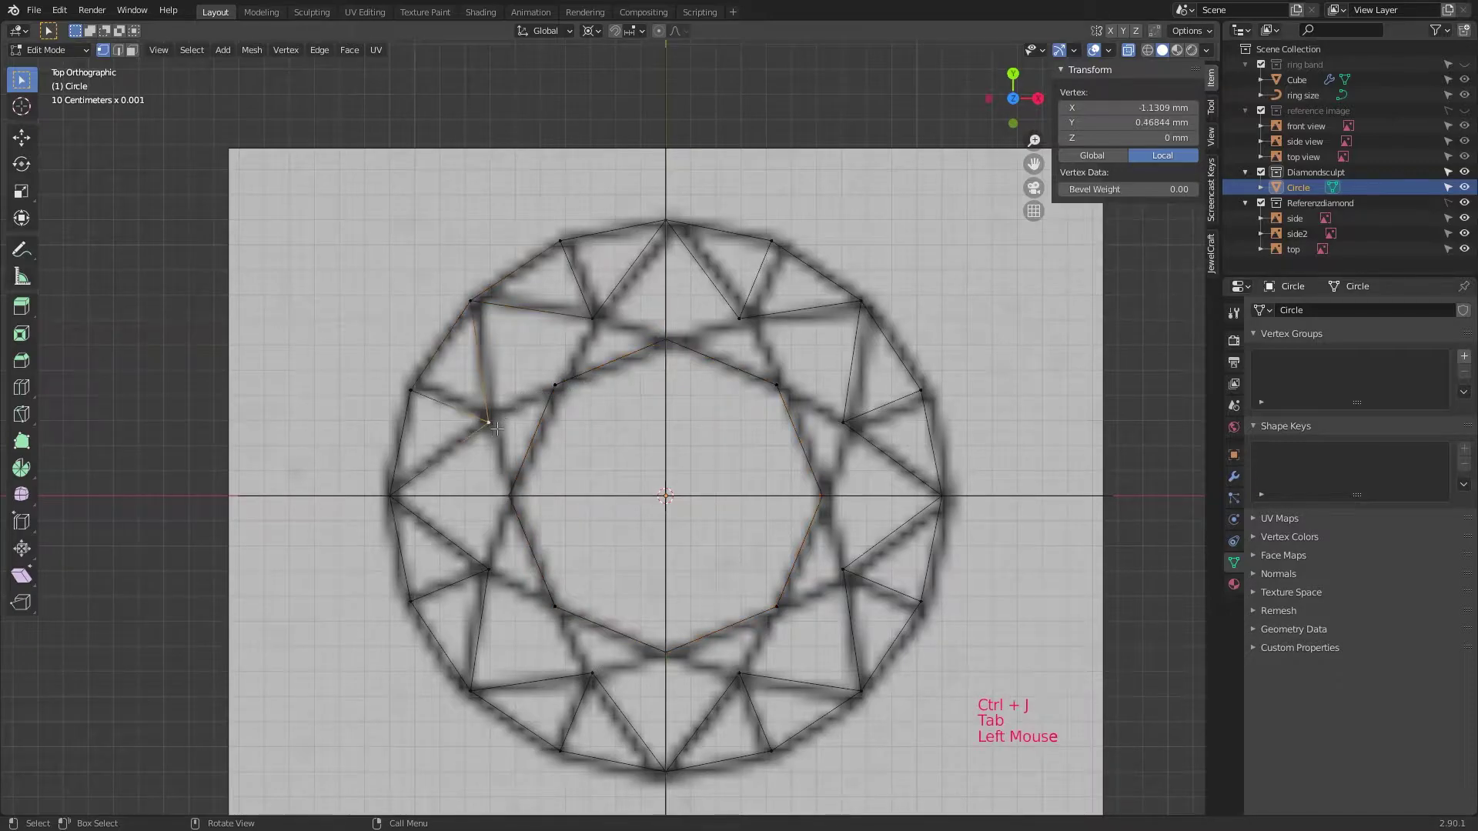
pyautogui.keyDown('shift'); pyautogui.click(560, 388); pyautogui.keyUp('shift')
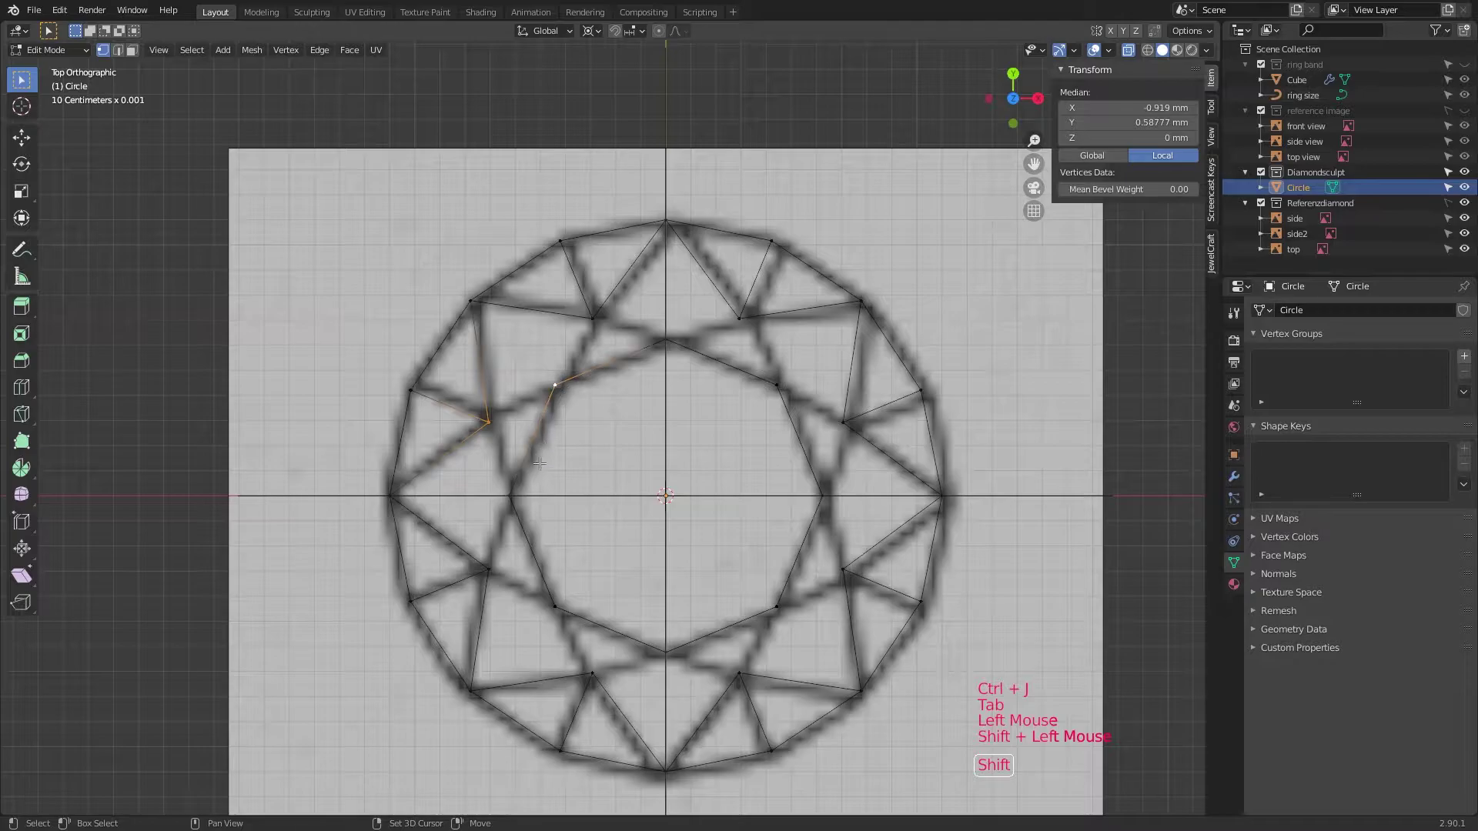
pyautogui.keyDown('shift'); pyautogui.click(514, 496); pyautogui.keyUp('shift')
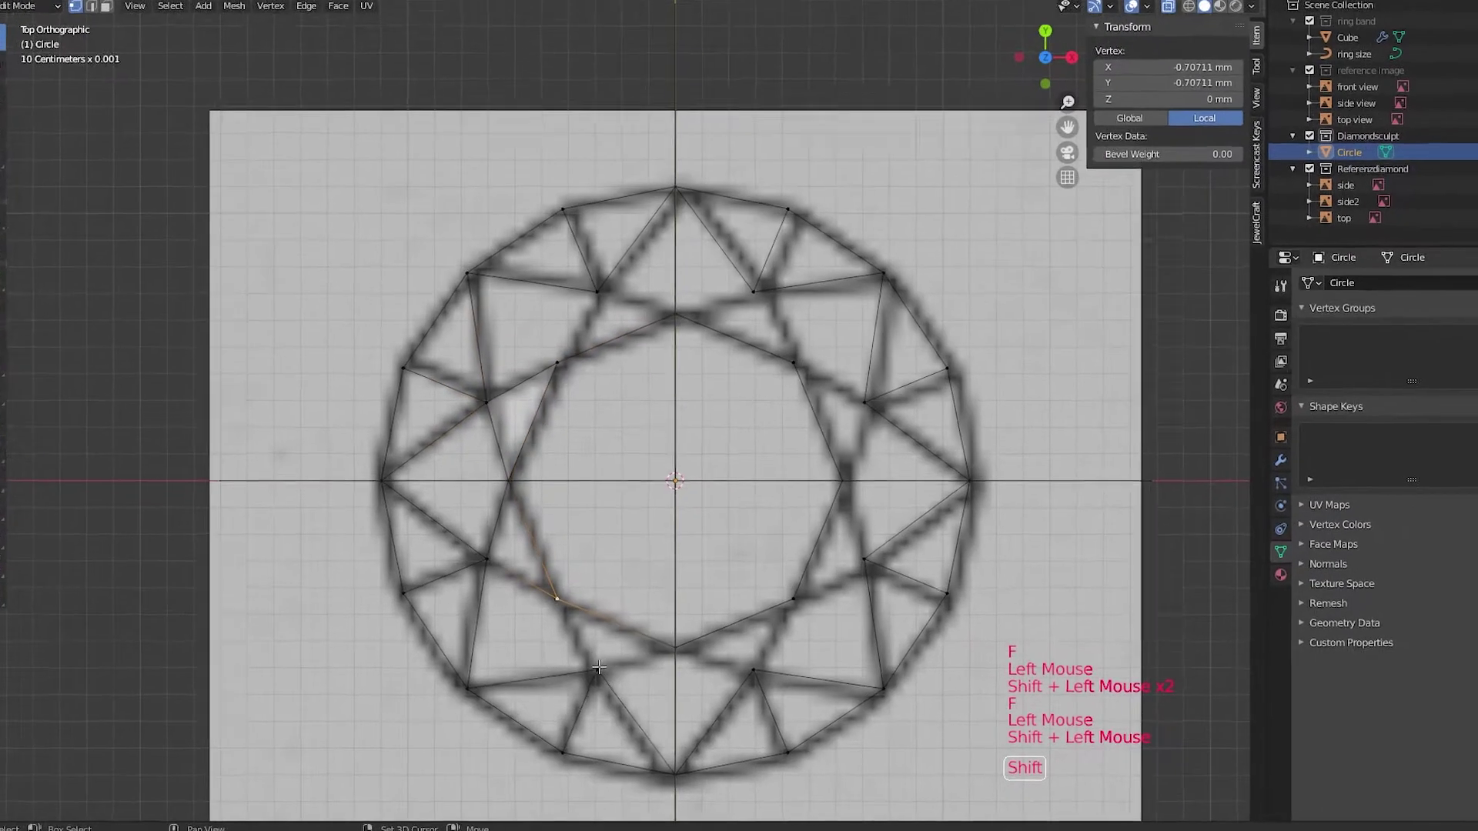
pyautogui.keyDown('shift'); pyautogui.click(667, 652); pyautogui.keyUp('shift')
pyautogui.press('f')
# - Fill the triangular faces between the octagon and the facet ring from the bottom corner up the right side
pyautogui.click(667, 652)
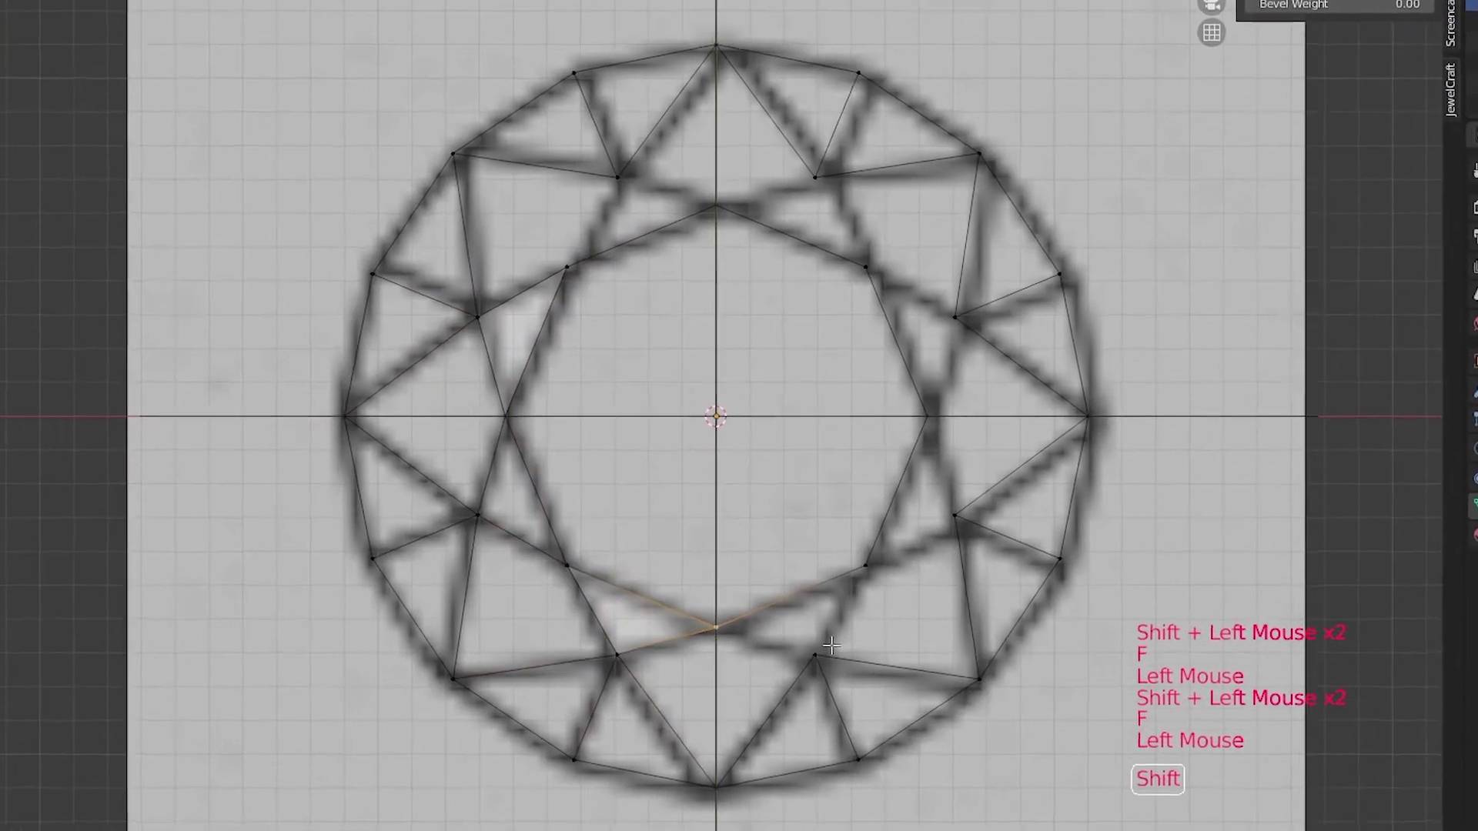
pyautogui.keyDown('shift'); pyautogui.click(739, 674); pyautogui.keyUp('shift')
pyautogui.keyDown('shift'); pyautogui.click(780, 606); pyautogui.keyUp('shift')
pyautogui.press('f')
pyautogui.click(952, 396)
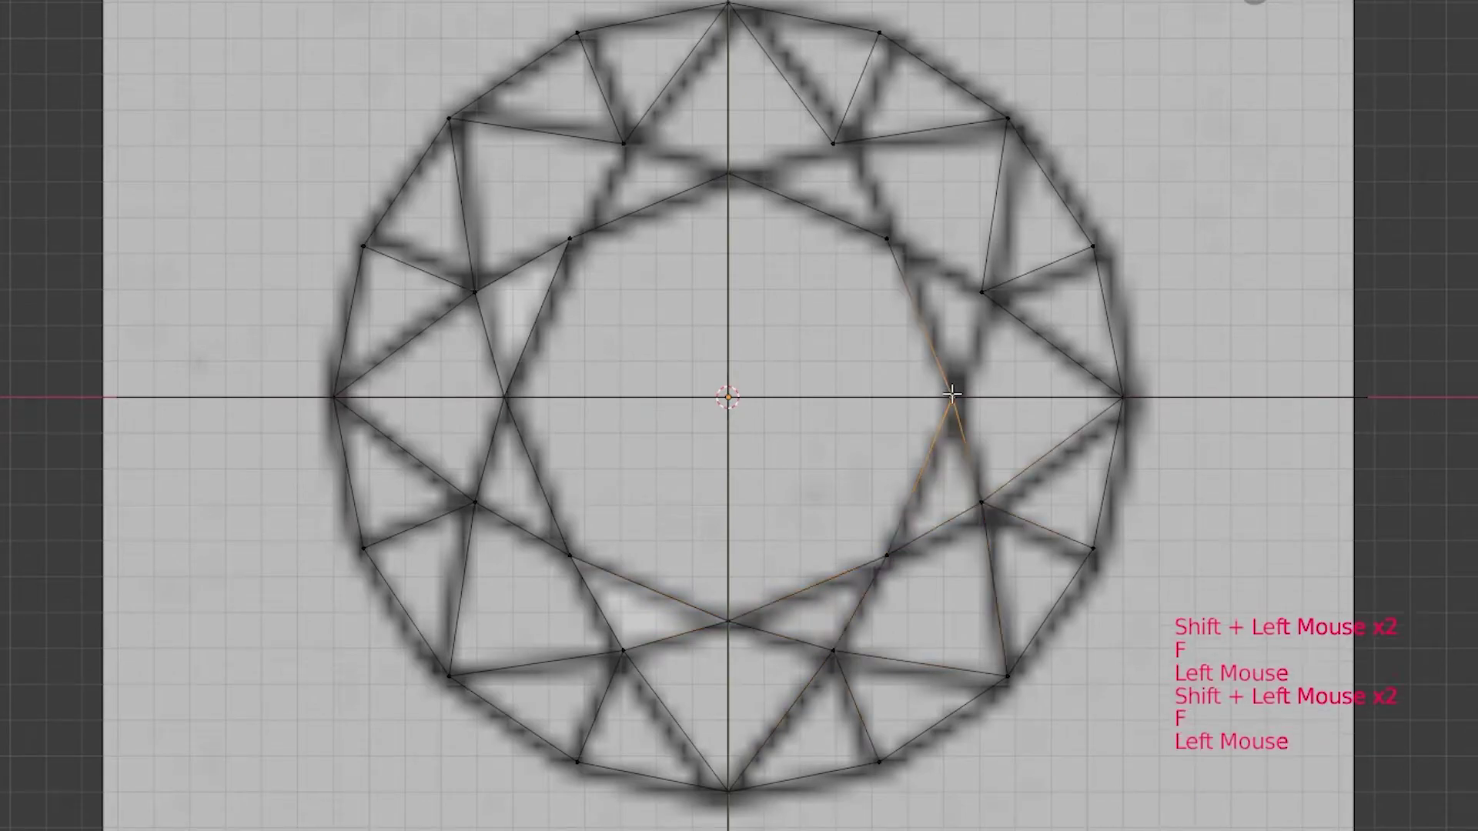
pyautogui.keyDown('shift'); pyautogui.click(981, 293); pyautogui.keyUp('shift')
pyautogui.keyDown('shift'); pyautogui.click(886, 240); pyautogui.keyUp('shift')
pyautogui.press('f')
# - Fill the two triangular faces on either side of the octagon's top corner
pyautogui.click(885, 239)
pyautogui.keyDown('shift'); pyautogui.click(833, 143); pyautogui.keyUp('shift')
pyautogui.keyDown('shift'); pyautogui.click(728, 174); pyautogui.keyUp('shift')
pyautogui.press('f')
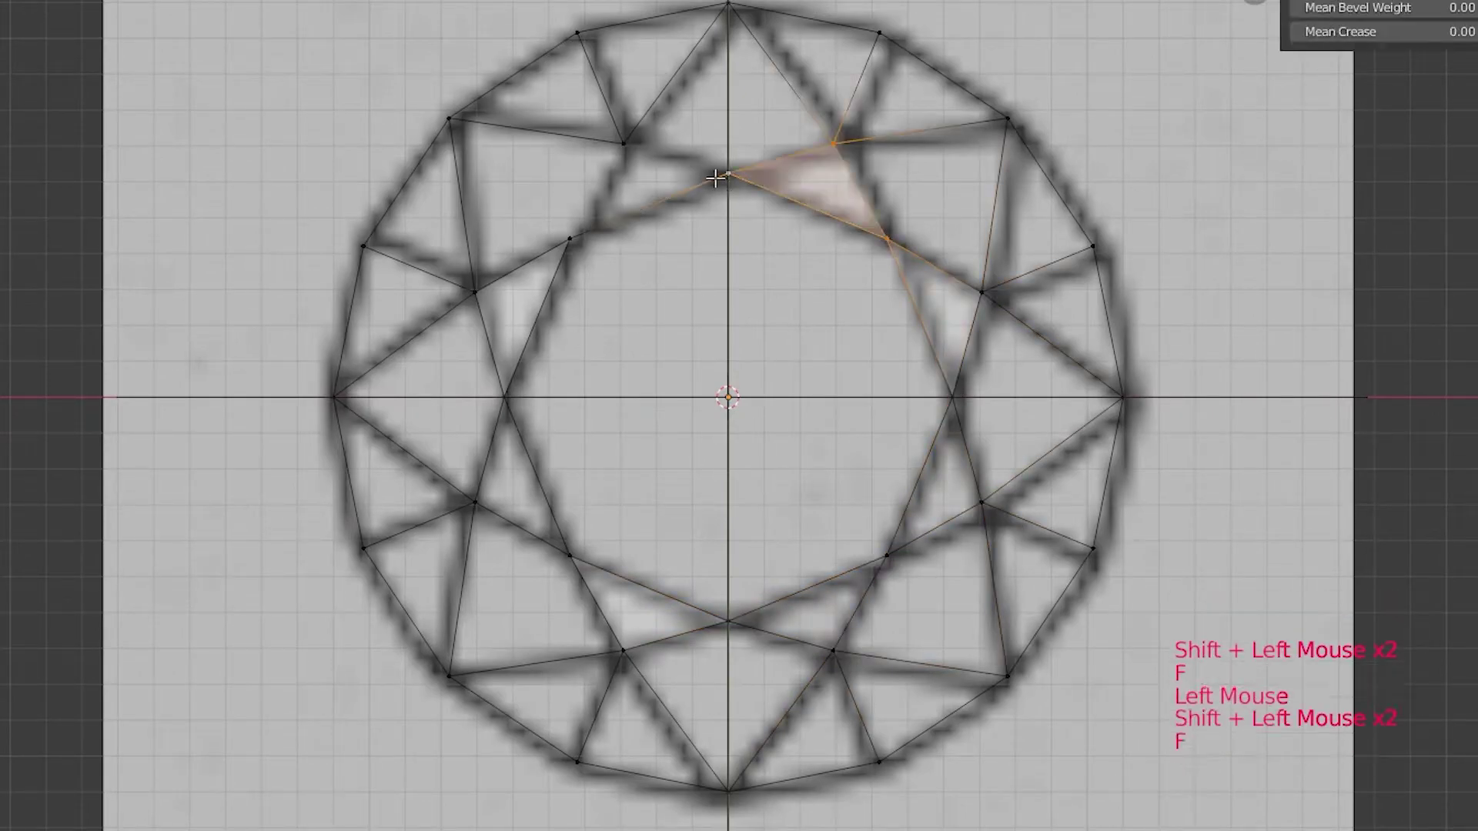
pyautogui.click(728, 174)
pyautogui.keyDown('shift'); pyautogui.click(623, 146); pyautogui.keyUp('shift')
pyautogui.keyDown('shift'); pyautogui.click(571, 239); pyautogui.keyUp('shift')
pyautogui.press('f')
# - Fill the four-sided facet between the outer ring and the octagon at the upper left of the diamond
pyautogui.keyDown('shift'); pyautogui.moveTo(732, 368); pyautogui.dragTo(788, 378, button='middle'); pyautogui.keyUp('shift')
pyautogui.keyDown('alt'); pyautogui.click(562, 220); pyautogui.keyUp('alt')
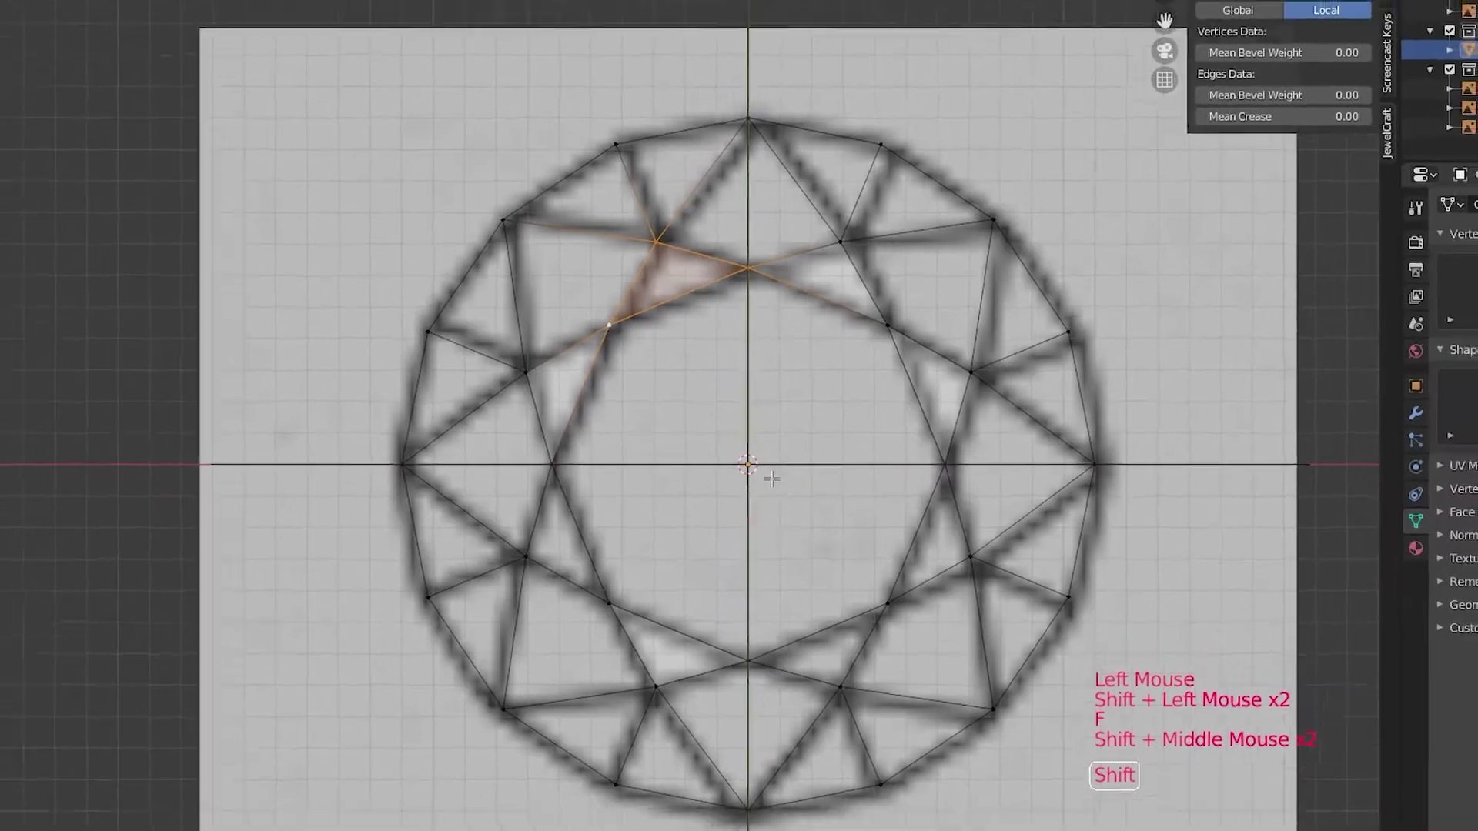
pyautogui.click(583, 318)
pyautogui.keyDown('shift'); pyautogui.click(625, 245); pyautogui.keyUp('shift')
pyautogui.keyDown('shift'); pyautogui.click(490, 225); pyautogui.keyUp('shift')
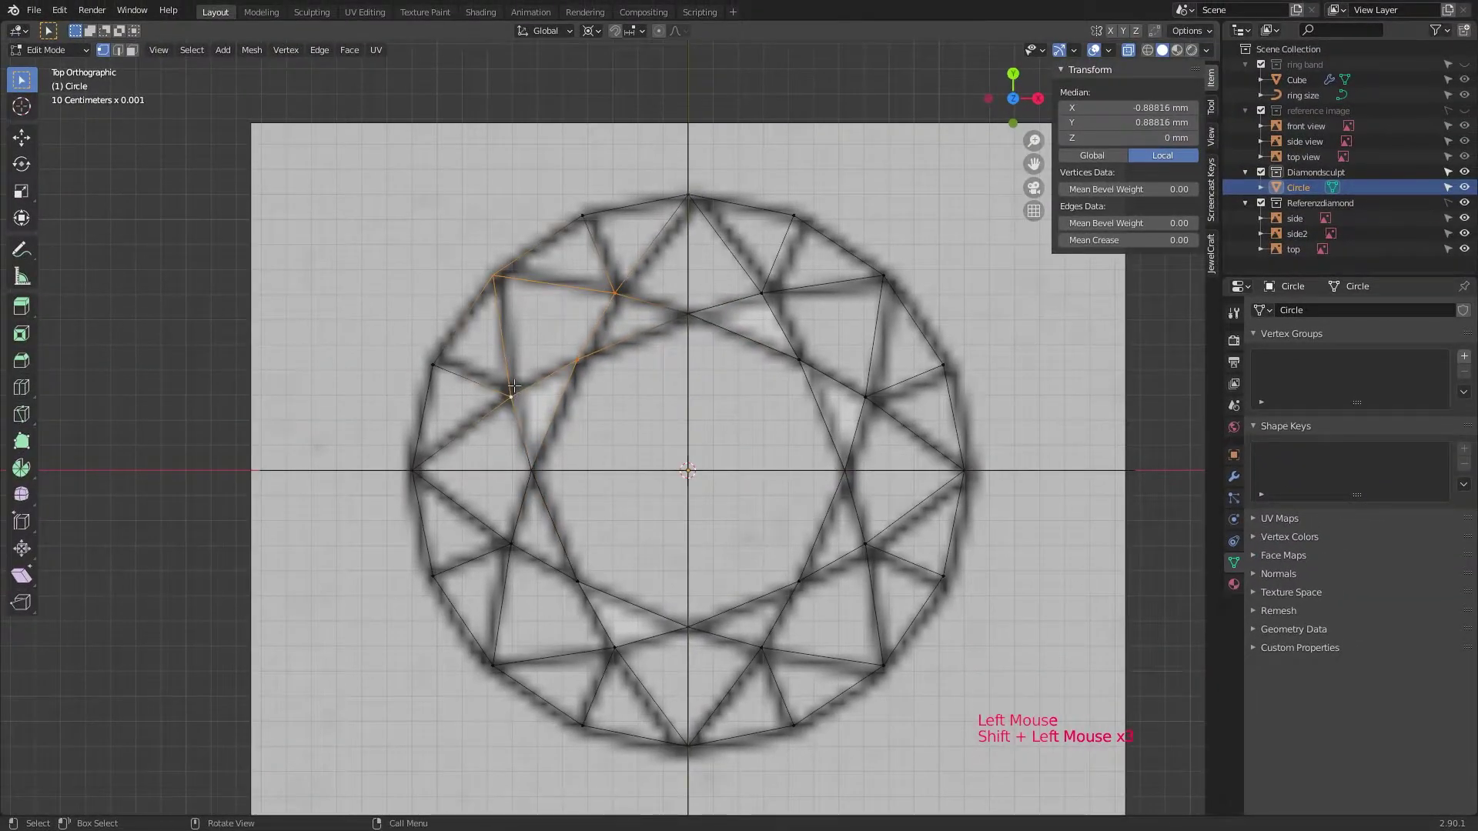
pyautogui.press('f')
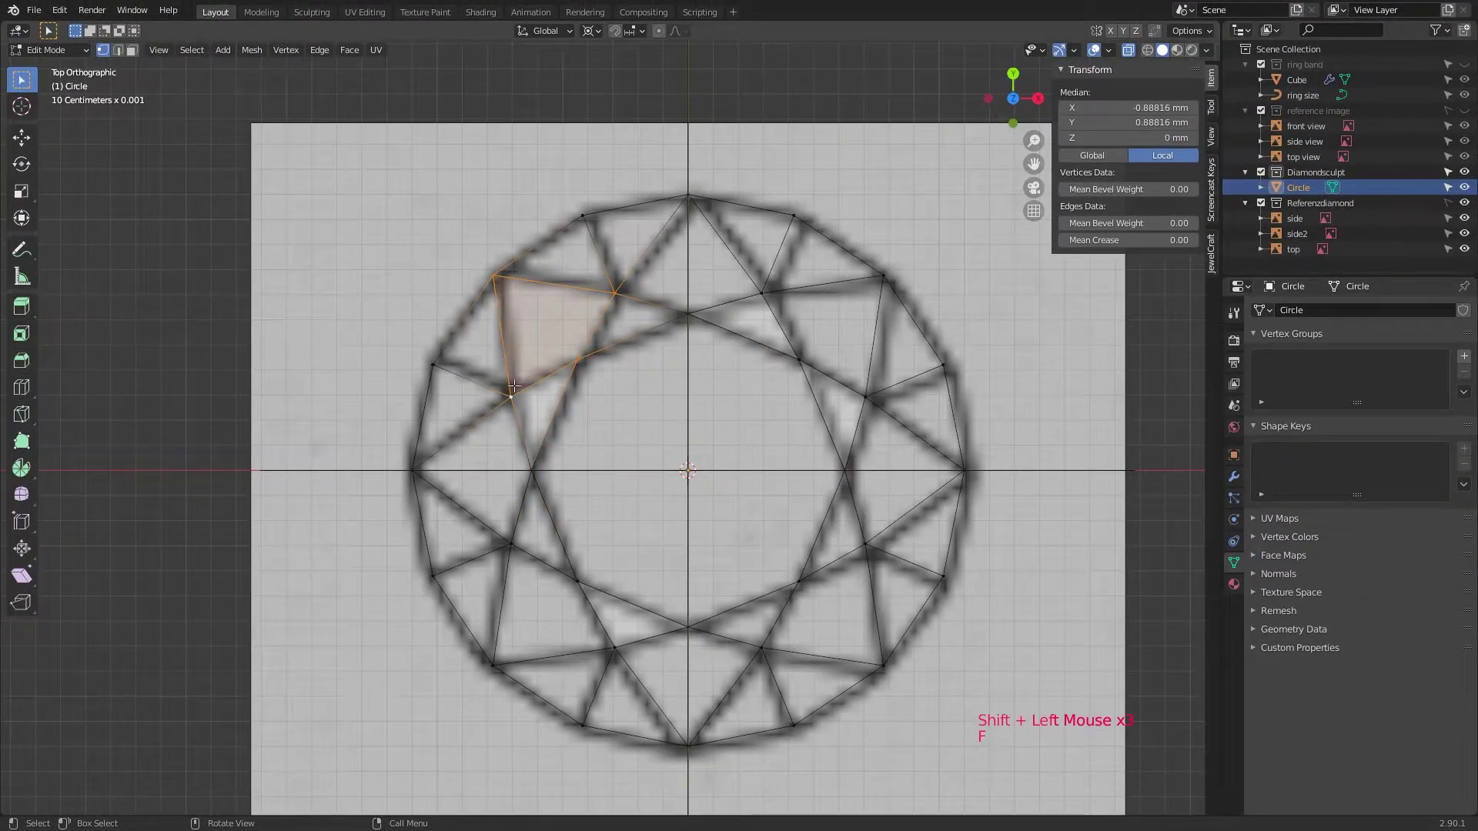
# - Turn off X-ray display and fill the four-sided facet at the diamond's far left
pyautogui.hotkey('alt', 'z')
pyautogui.keyDown('alt'); pyautogui.click(525, 493); pyautogui.keyUp('alt')
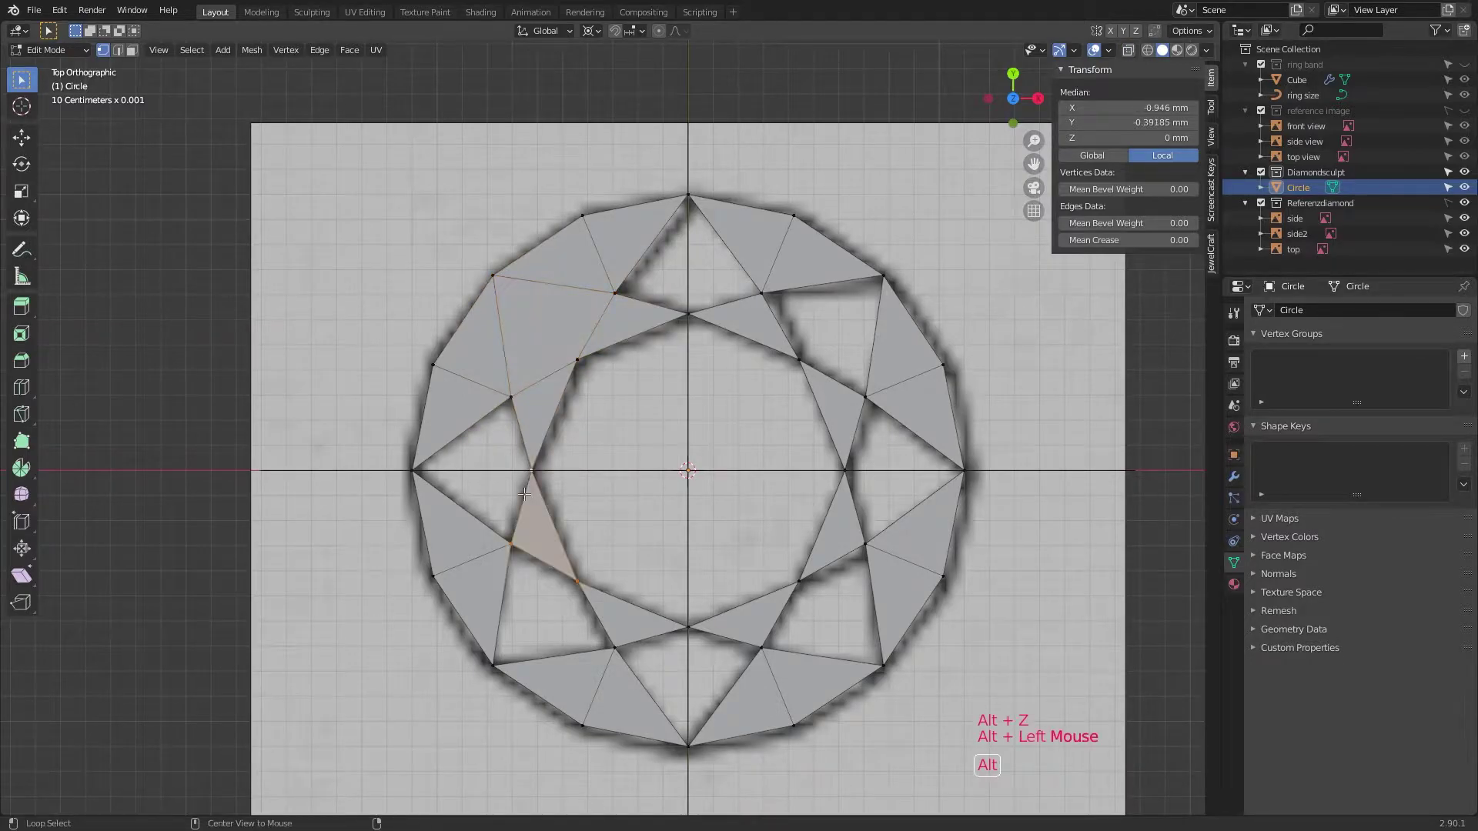
pyautogui.keyDown('alt'); pyautogui.click(458, 503); pyautogui.keyUp('alt')
pyautogui.click(414, 469)
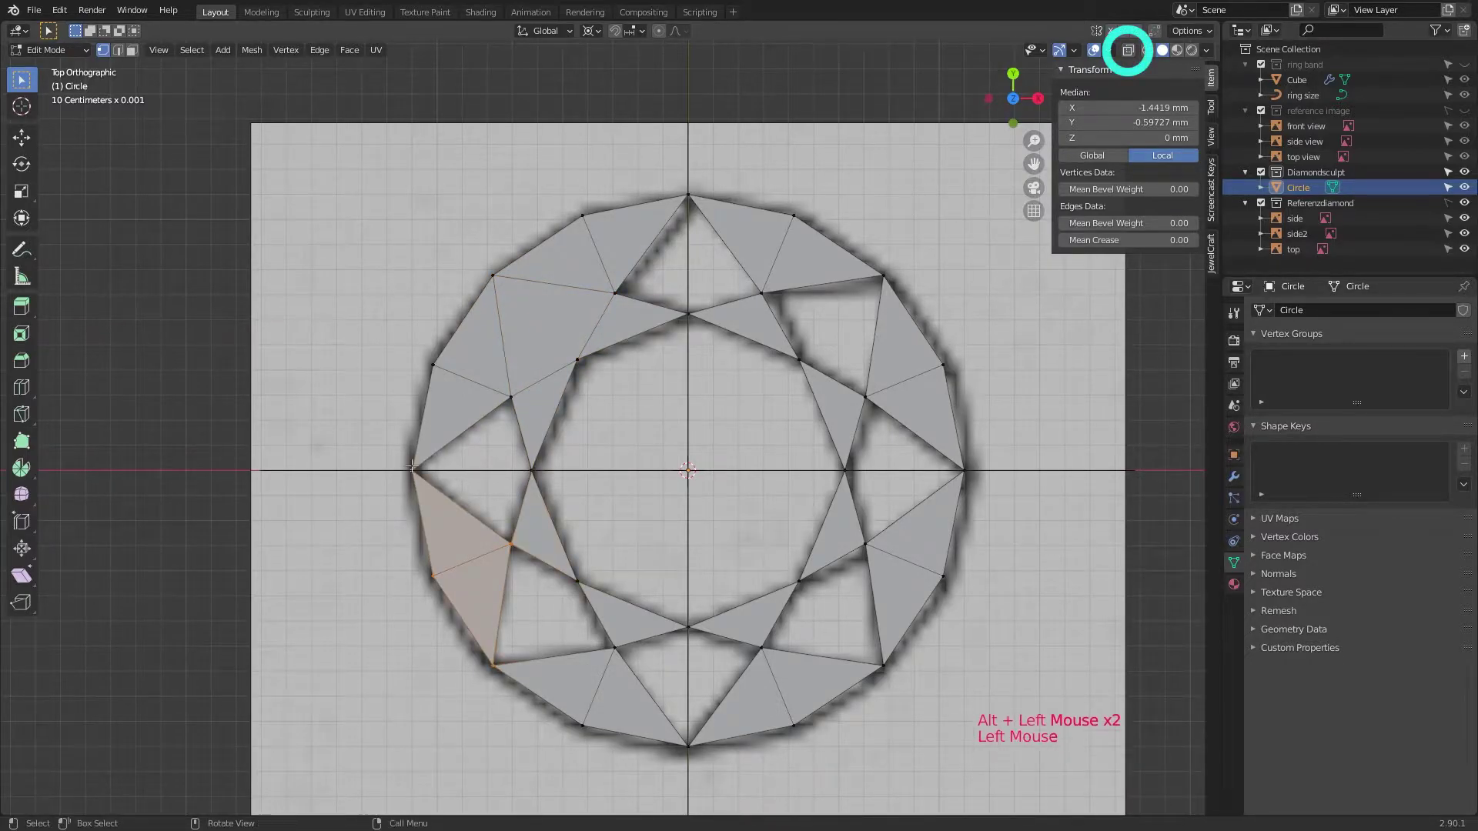
pyautogui.keyDown('shift'); pyautogui.click(510, 398); pyautogui.keyUp('shift')
pyautogui.press('f')
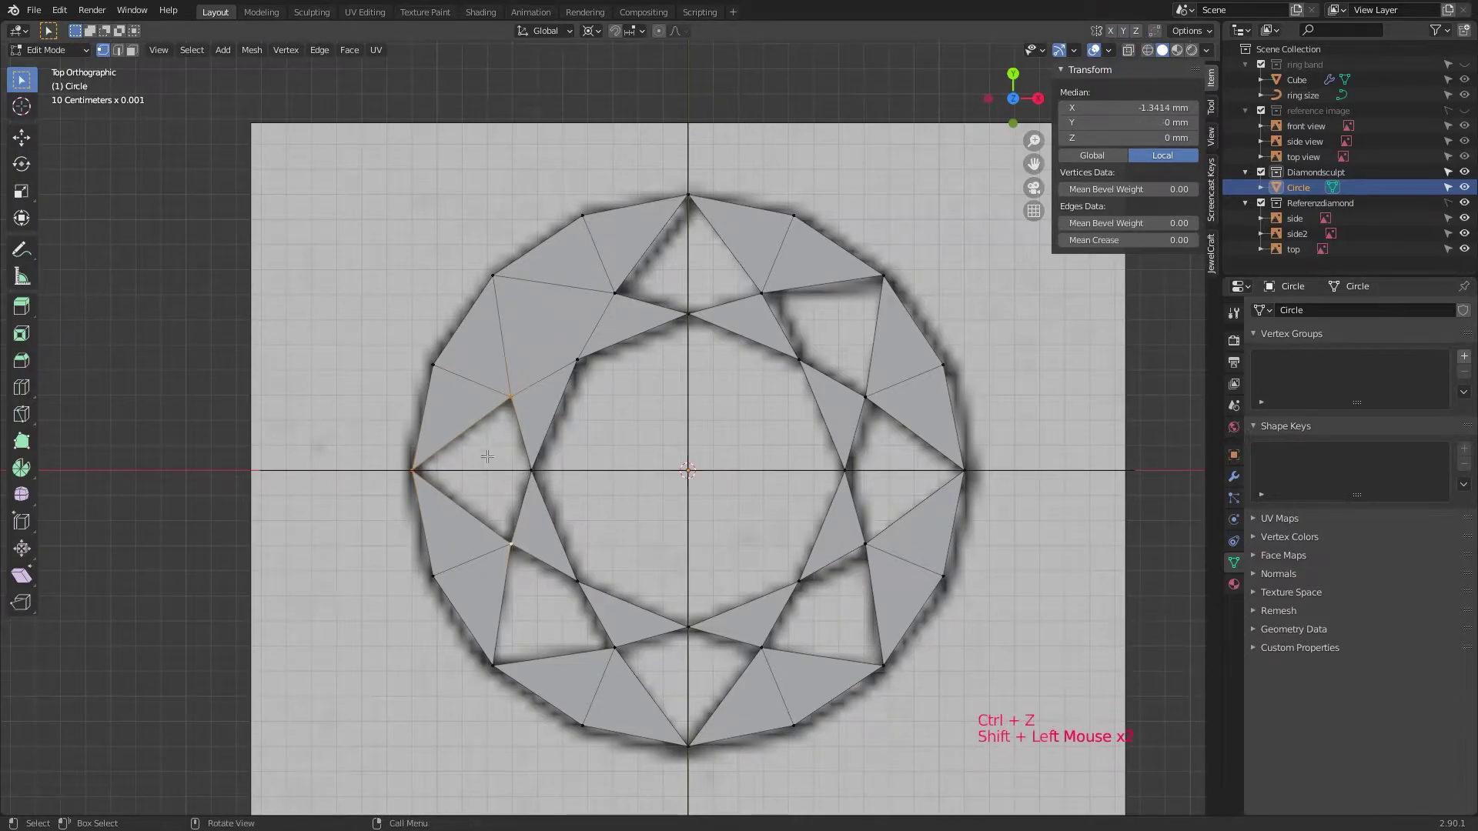
pyautogui.press('f')
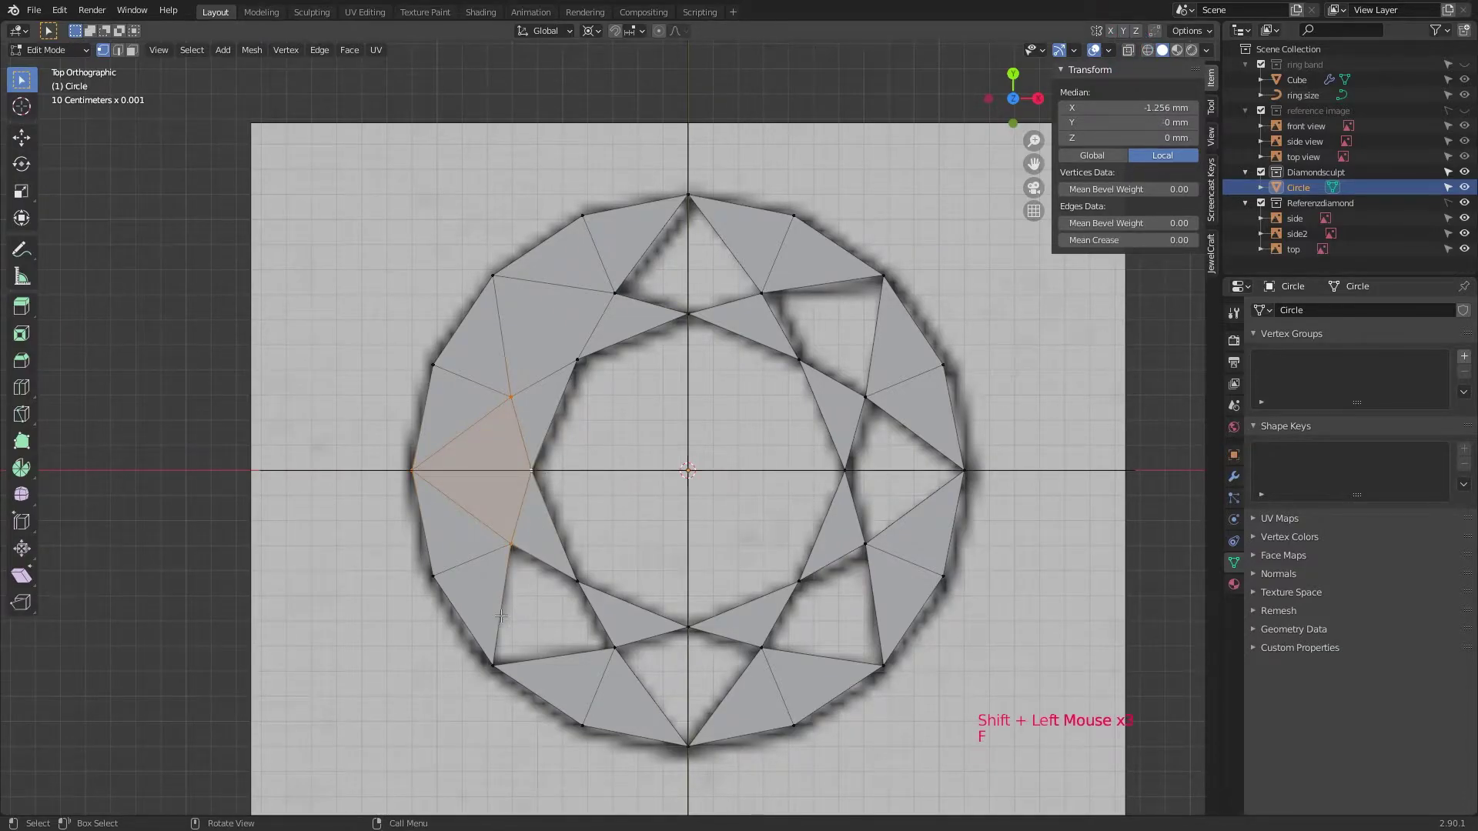
# - Switch to edge selection and fill the four-sided facet at the lower left of the diamond
pyautogui.press('2')
pyautogui.click(505, 631)
pyautogui.keyDown('shift'); pyautogui.click(554, 655); pyautogui.keyUp('shift')
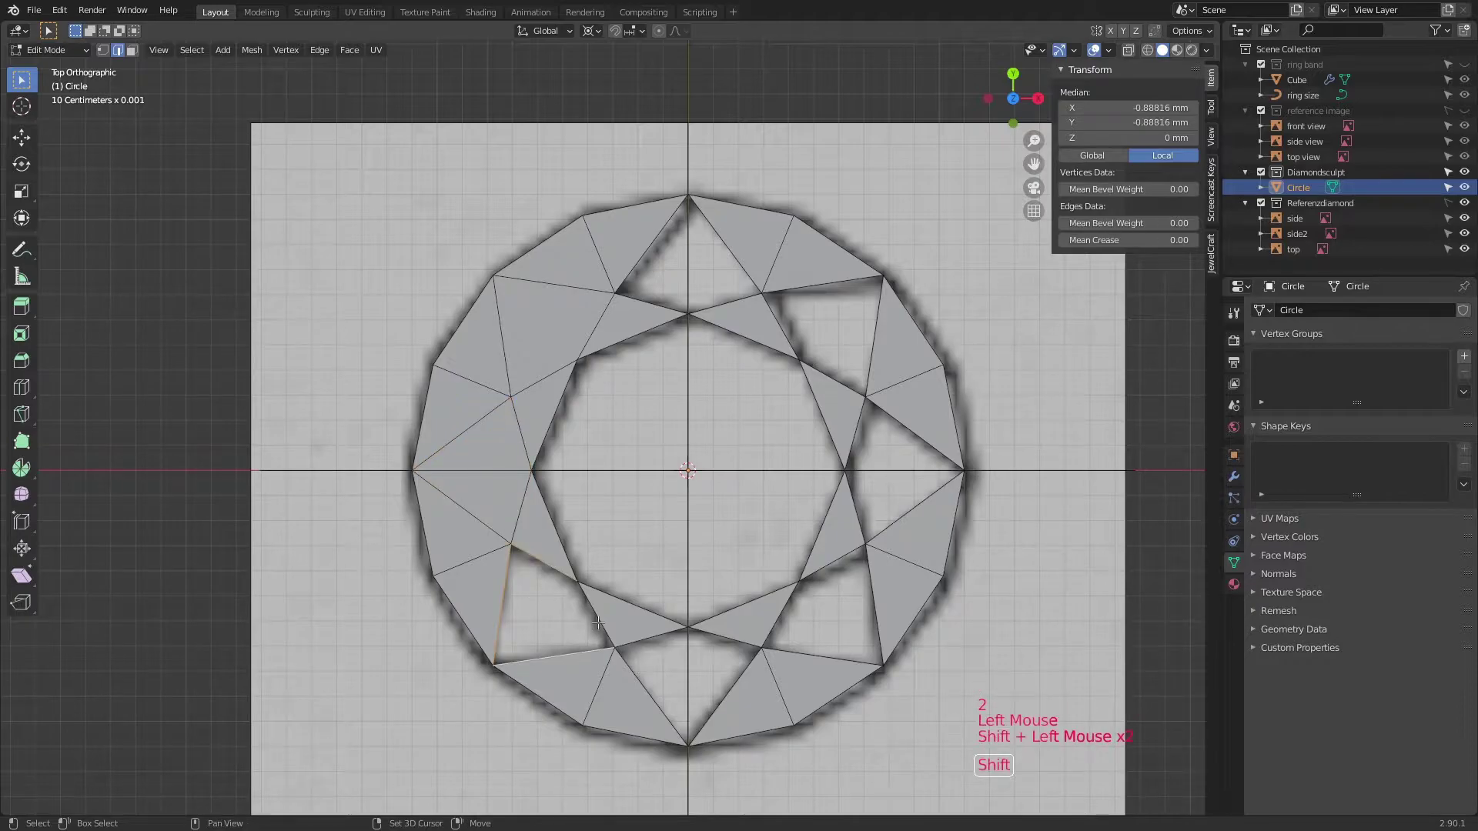
pyautogui.press('d')
pyautogui.press('f')
# - Fill the four-sided facets at the bottom and lower right of the diamond, using Circle Select on their boundary edges
pyautogui.press('c')
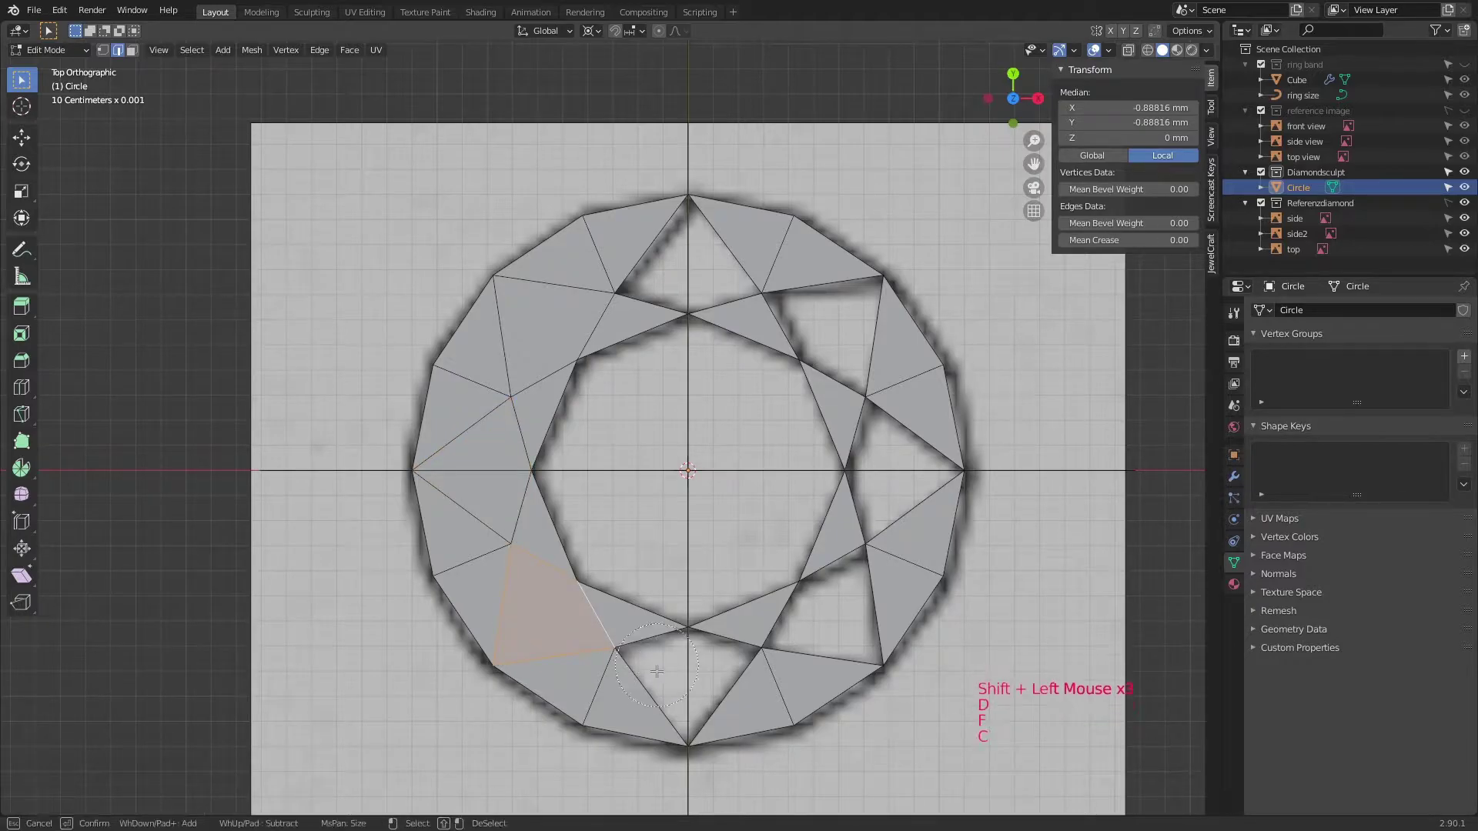
pyautogui.moveTo(592, 666); pyautogui.dragTo(517, 614, button='middle')
pyautogui.moveTo(671, 684); pyautogui.dragTo(667, 674)
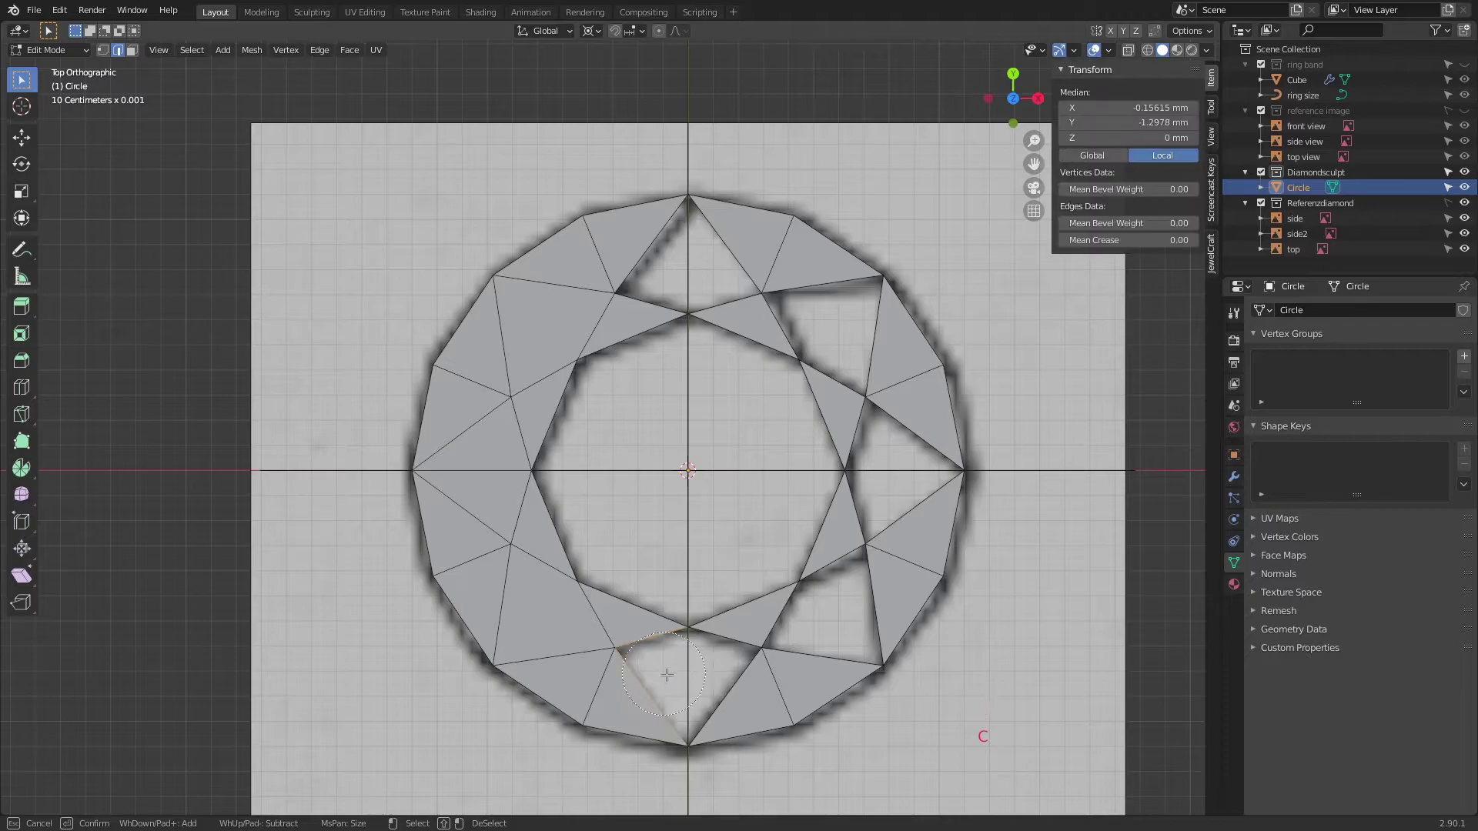
pyautogui.press('f')
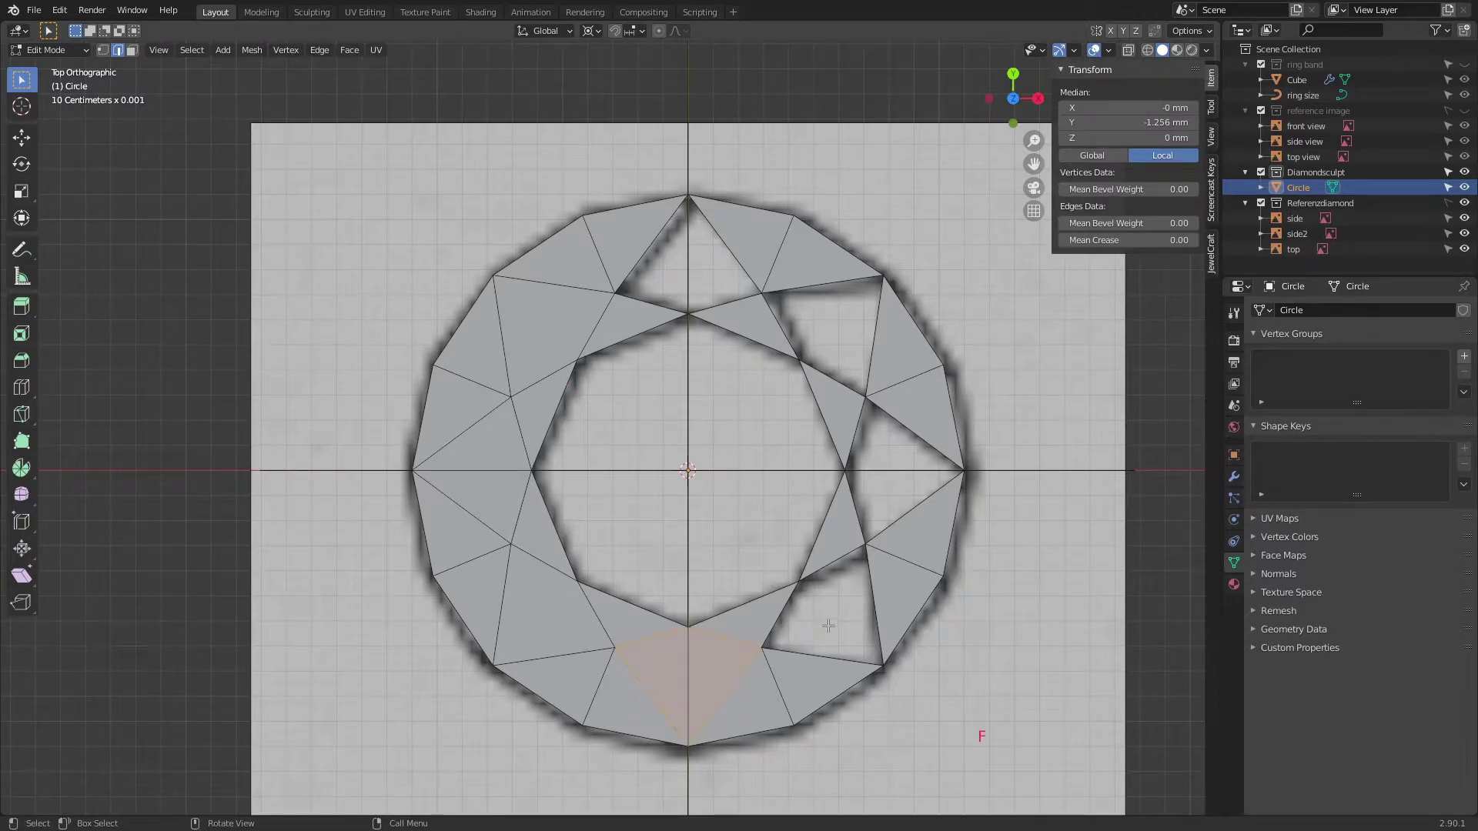
pyautogui.press('c')
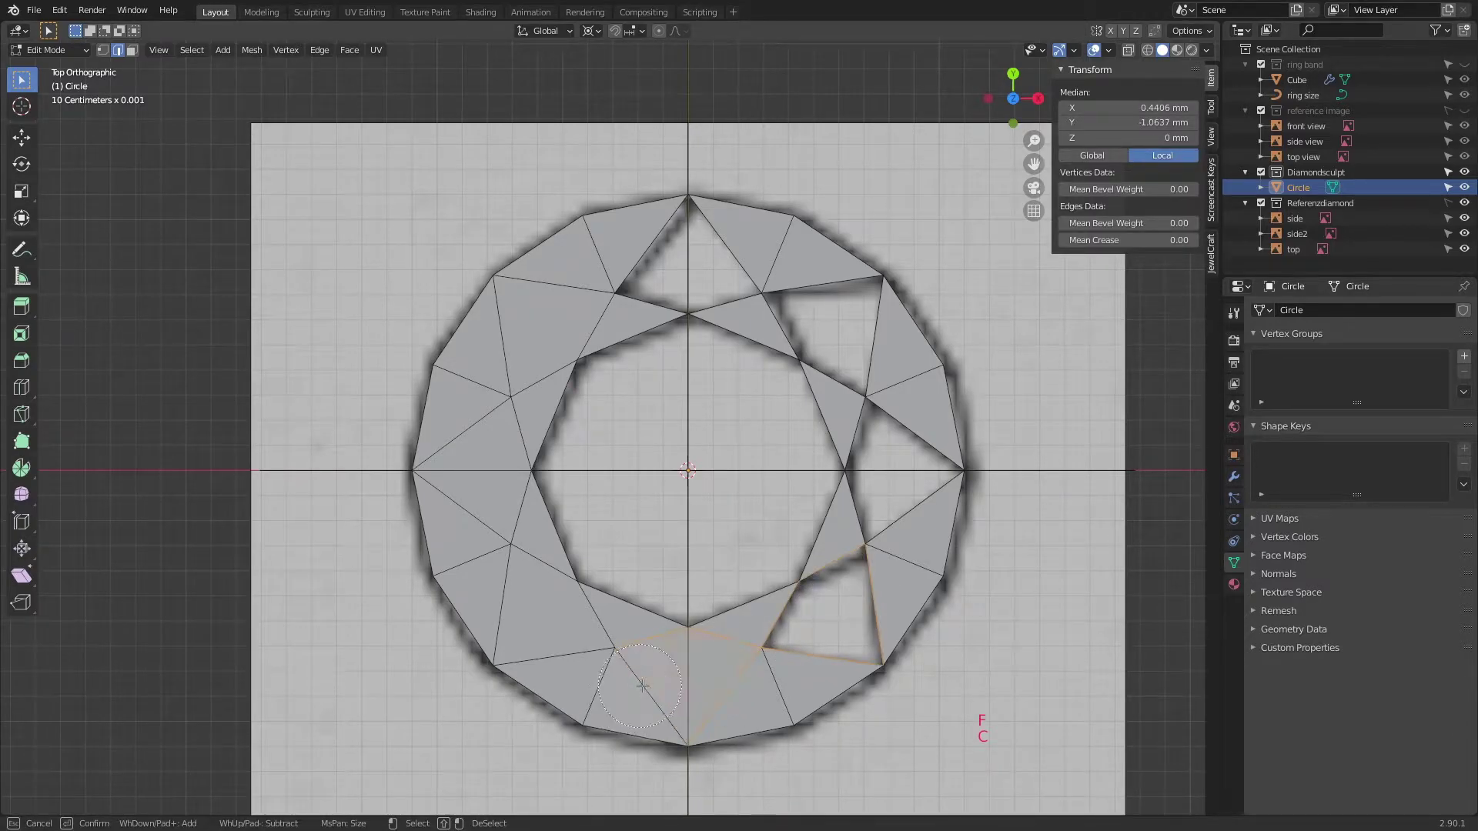
pyautogui.moveTo(701, 672); pyautogui.dragTo(701, 677, button='middle')
pyautogui.rightClick(700, 677)
pyautogui.press('f')
# - Fill the four-sided facets at the far right and upper right of the diamond from their boundary edges
pyautogui.keyDown('alt'); pyautogui.click(882, 444); pyautogui.keyUp('alt')
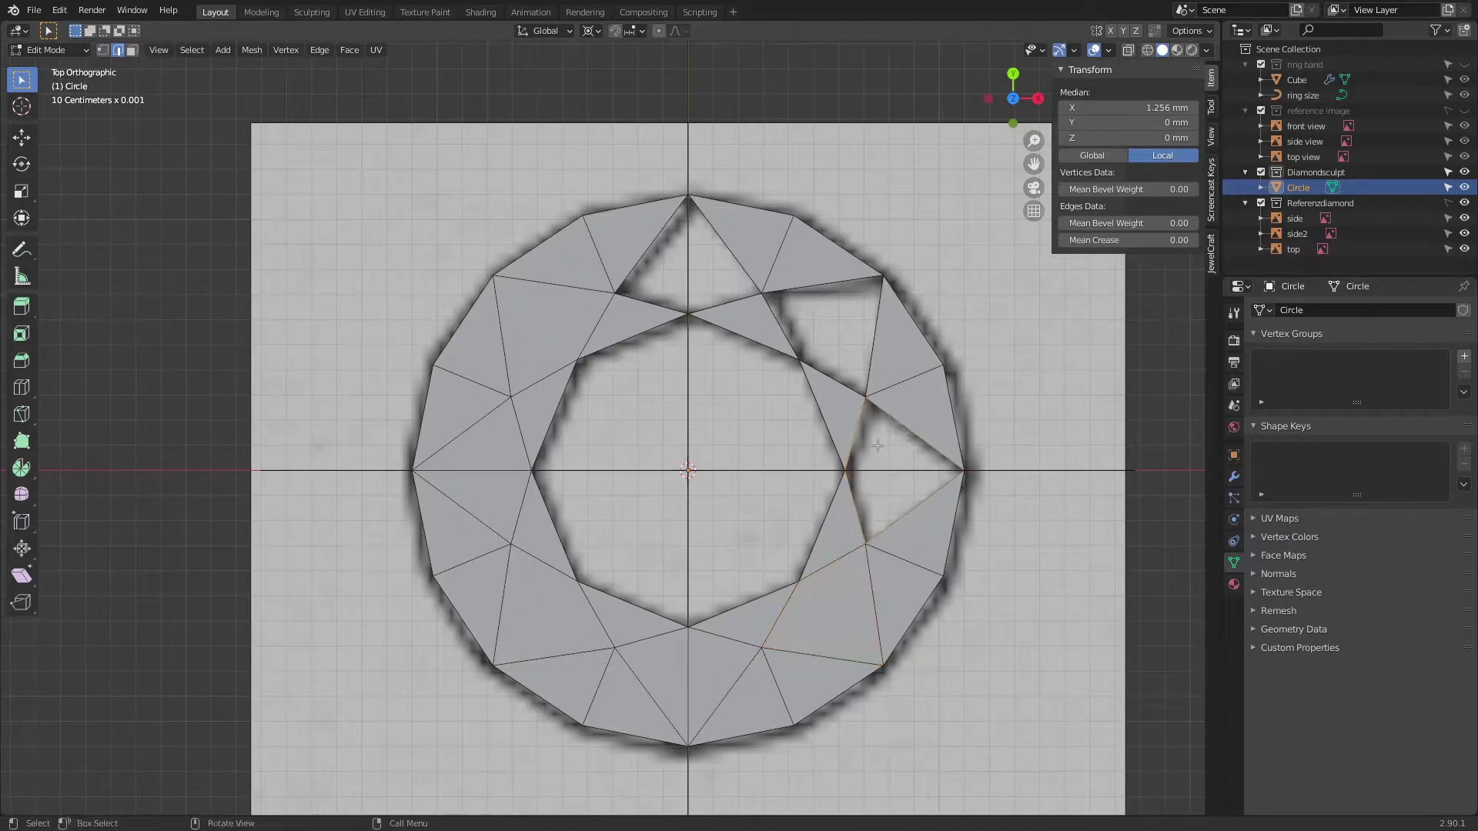
pyautogui.press('f')
pyautogui.press('c')
pyautogui.moveTo(886, 442)
pyautogui.mouseDown(button='middle')
pyautogui.moveTo(875, 488)
pyautogui.moveTo(896, 510)
pyautogui.mouseUp(button='middle')
pyautogui.rightClick(896, 509)
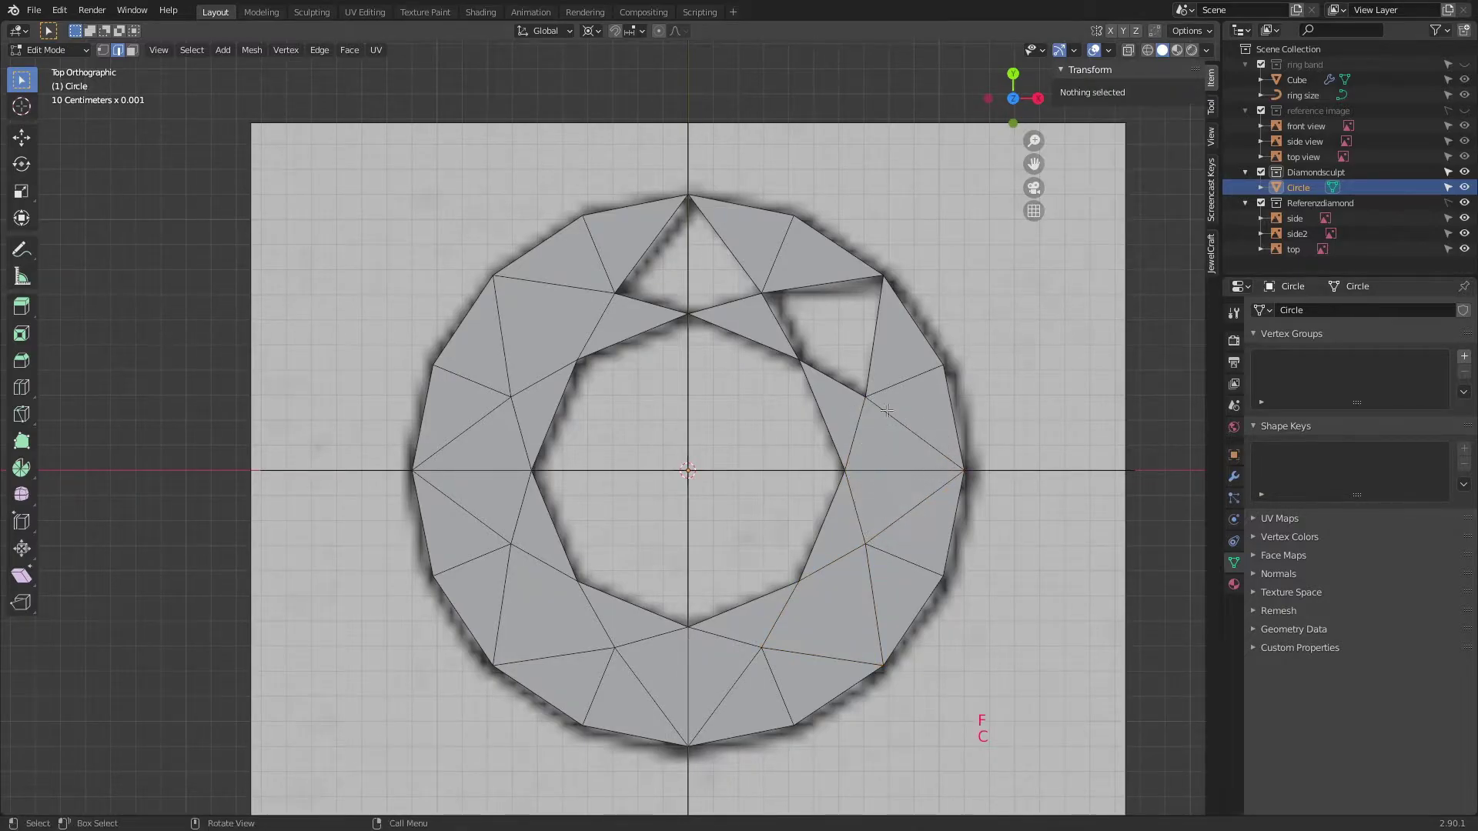
pyautogui.press('c')
pyautogui.moveTo(848, 346); pyautogui.dragTo(795, 322)
pyautogui.rightClick(795, 322)
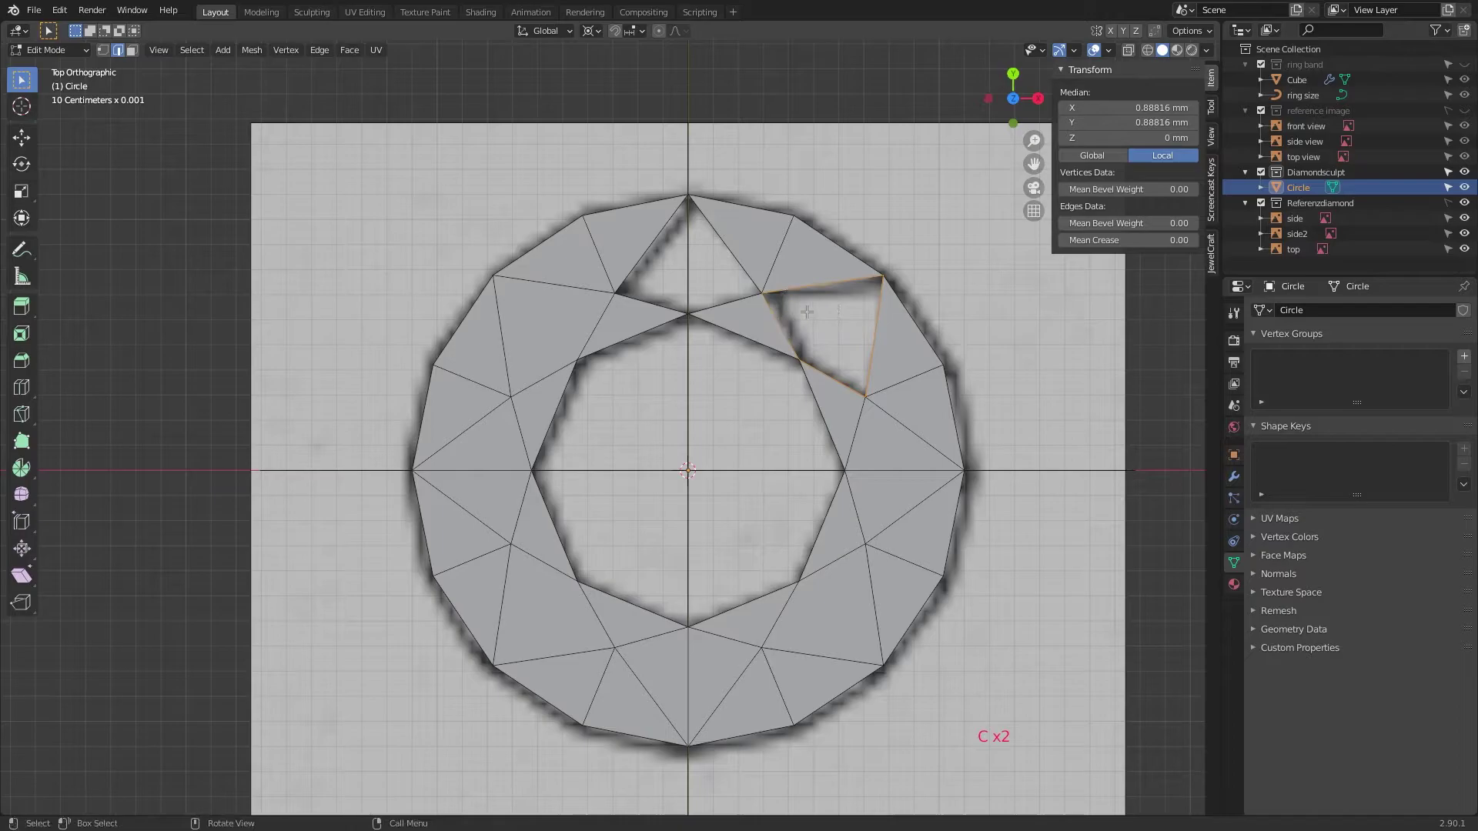
pyautogui.press('f')
# - Clear the selection and fill the remaining four-sided facet at the top of the diamond
pyautogui.press('c')
pyautogui.moveTo(814, 361); pyautogui.dragTo(878, 346, button='middle')
pyautogui.press('c')
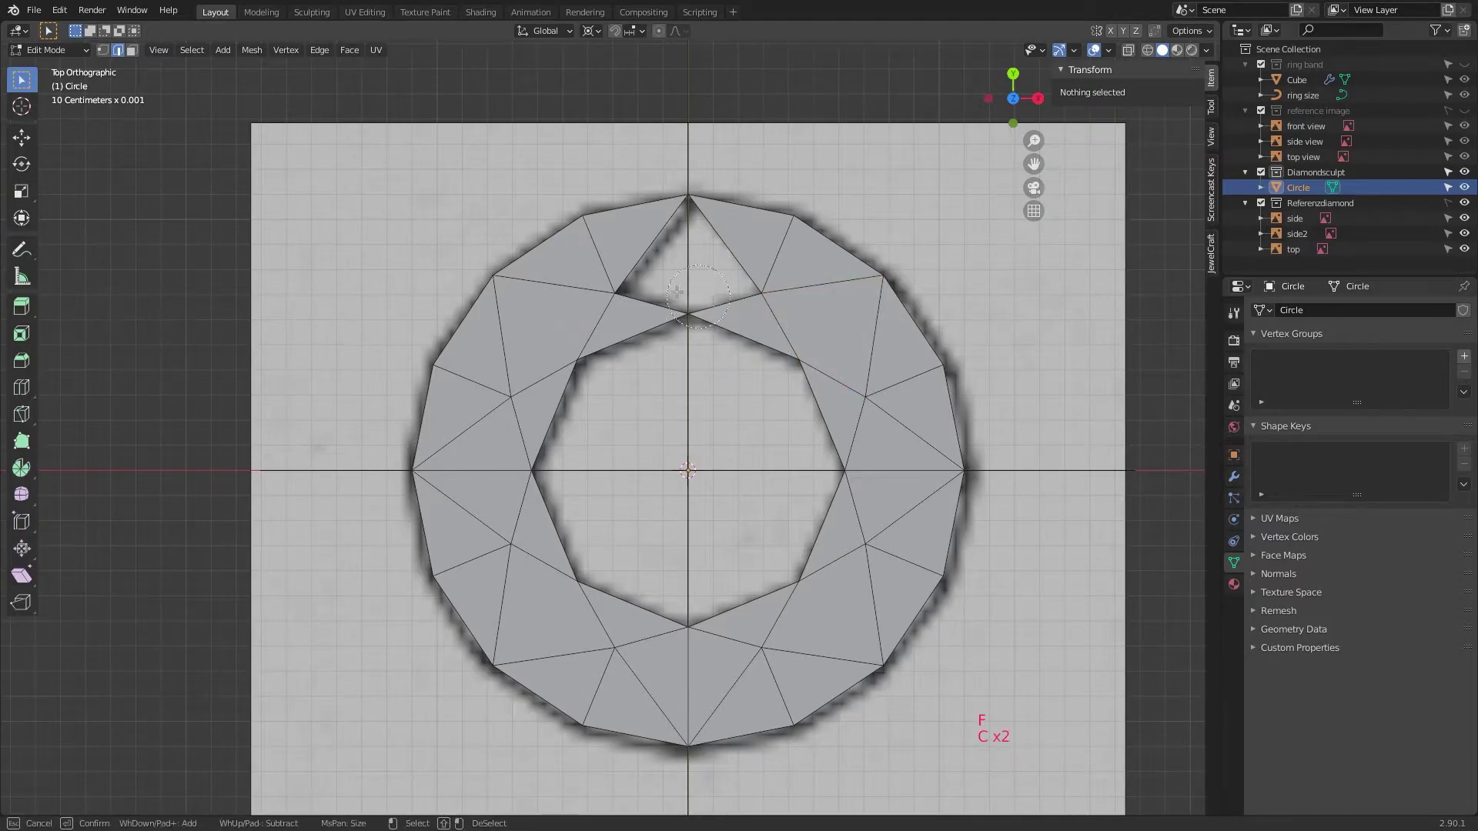
pyautogui.moveTo(658, 279); pyautogui.dragTo(727, 276)
pyautogui.rightClick(727, 276)
pyautogui.press('f')
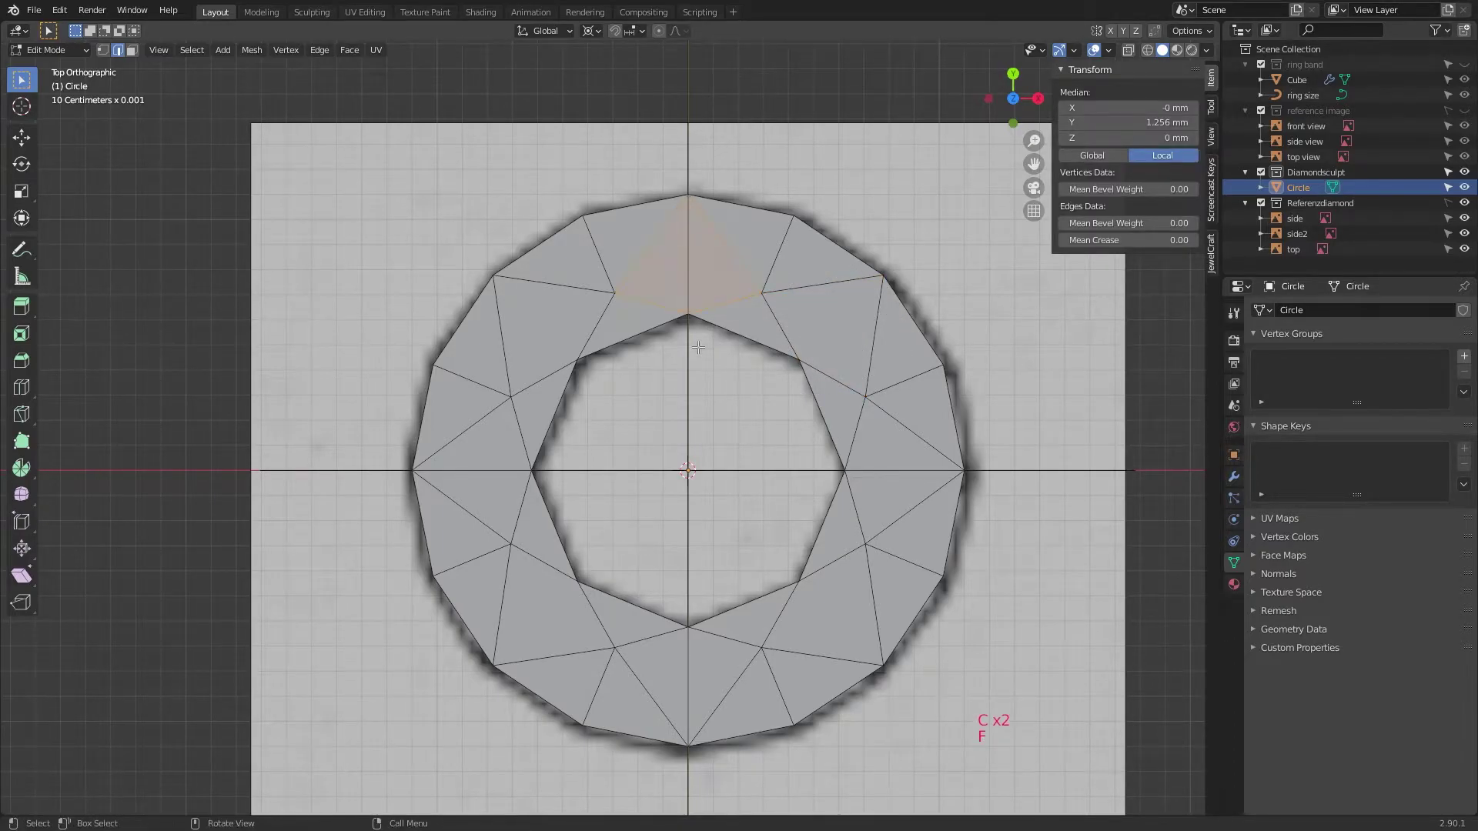
# - Fill the central octagon with a face from its inner edge loop
pyautogui.hotkey('alt', 'a')
pyautogui.keyDown('alt'); pyautogui.click(565, 397); pyautogui.keyUp('alt')
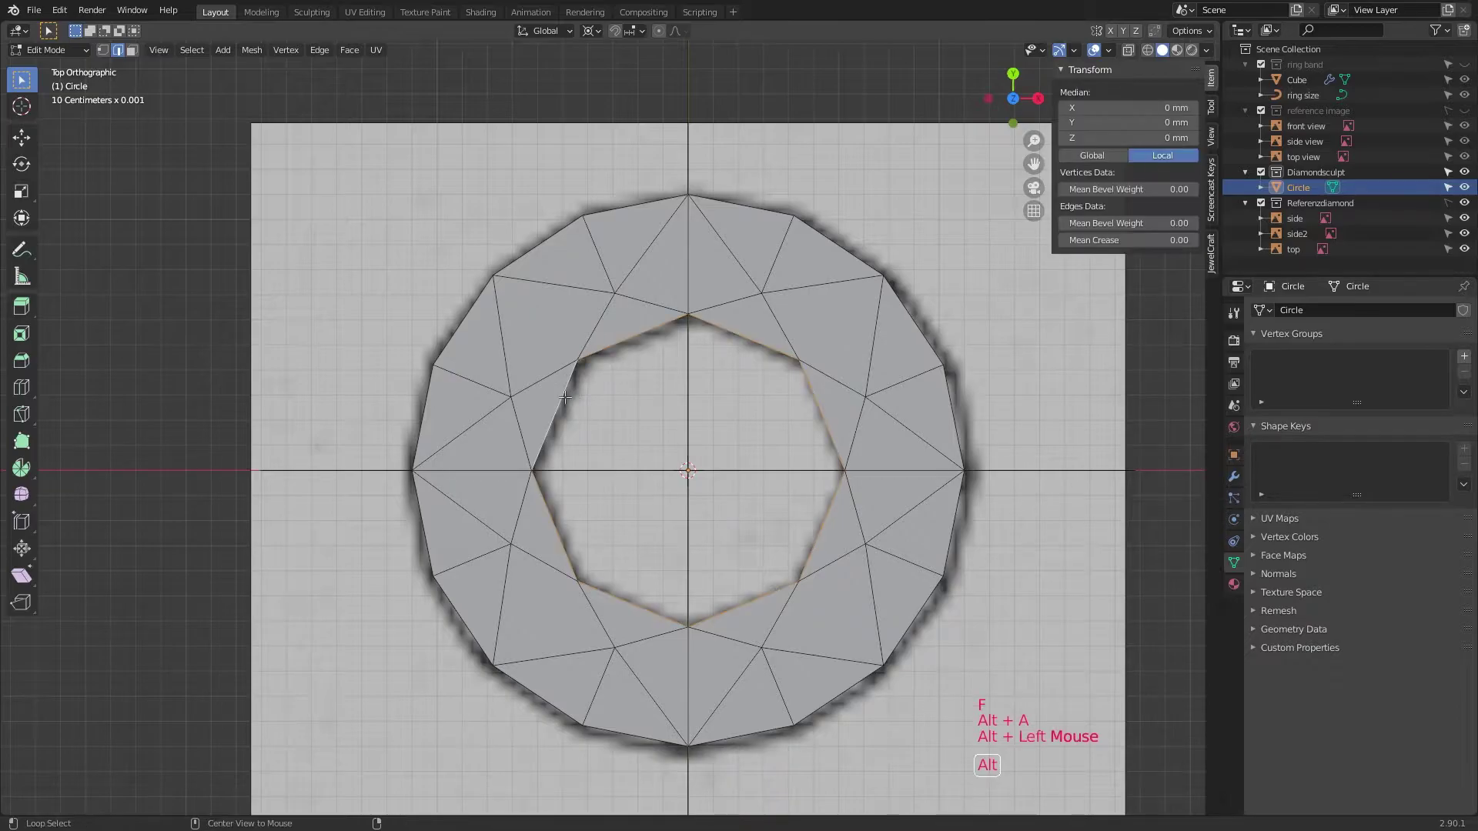
pyautogui.press('f')
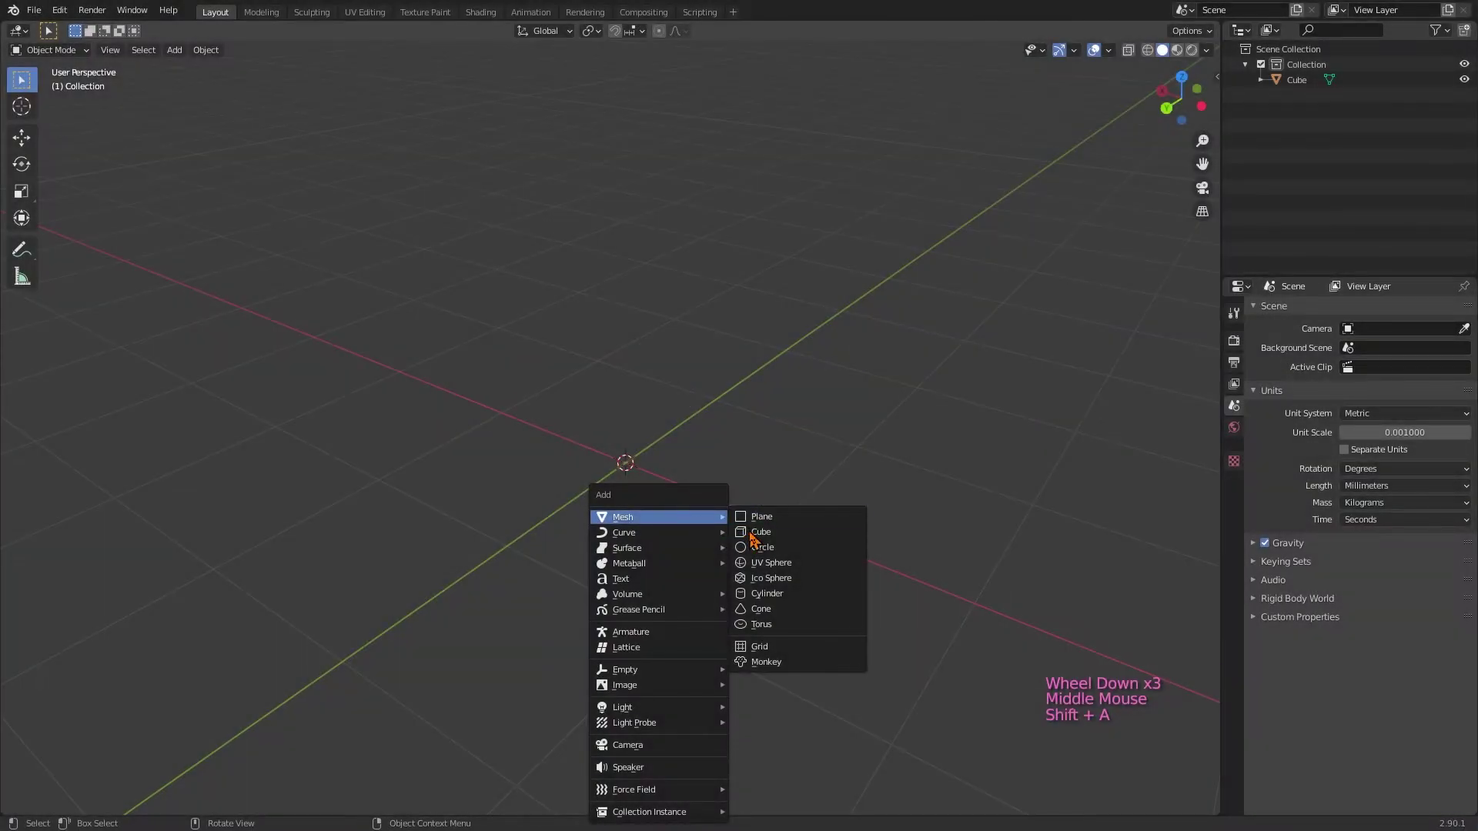
# - Add a cube in the demo scene with a Subdivision modifier at viewport level 6 and inspect its surface
pyautogui.click(746, 531)
pyautogui.press('Tab')
pyautogui.press('Tab')
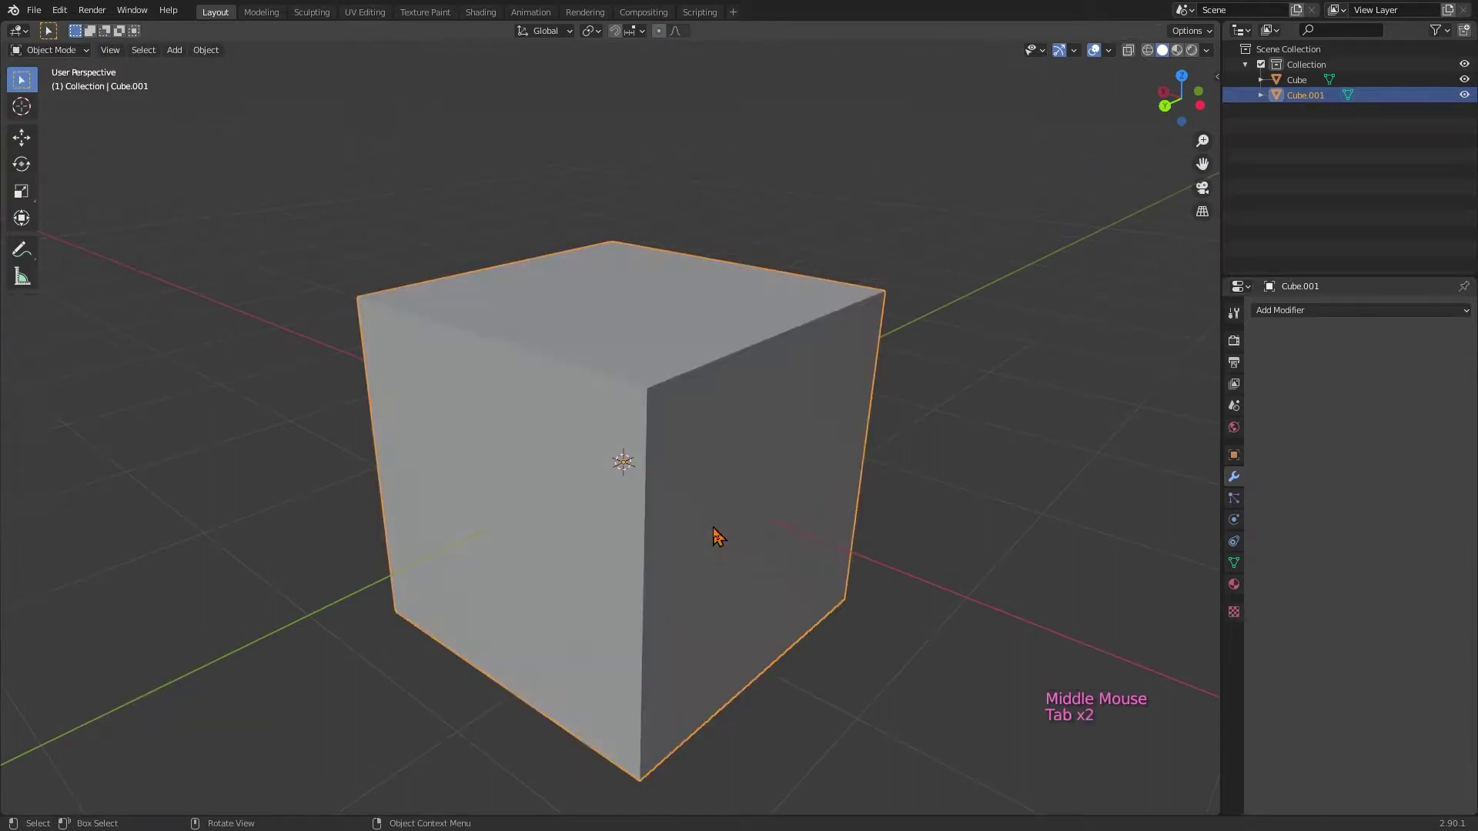
pyautogui.hotkey('ctrl', '1')
pyautogui.click(1447, 379)
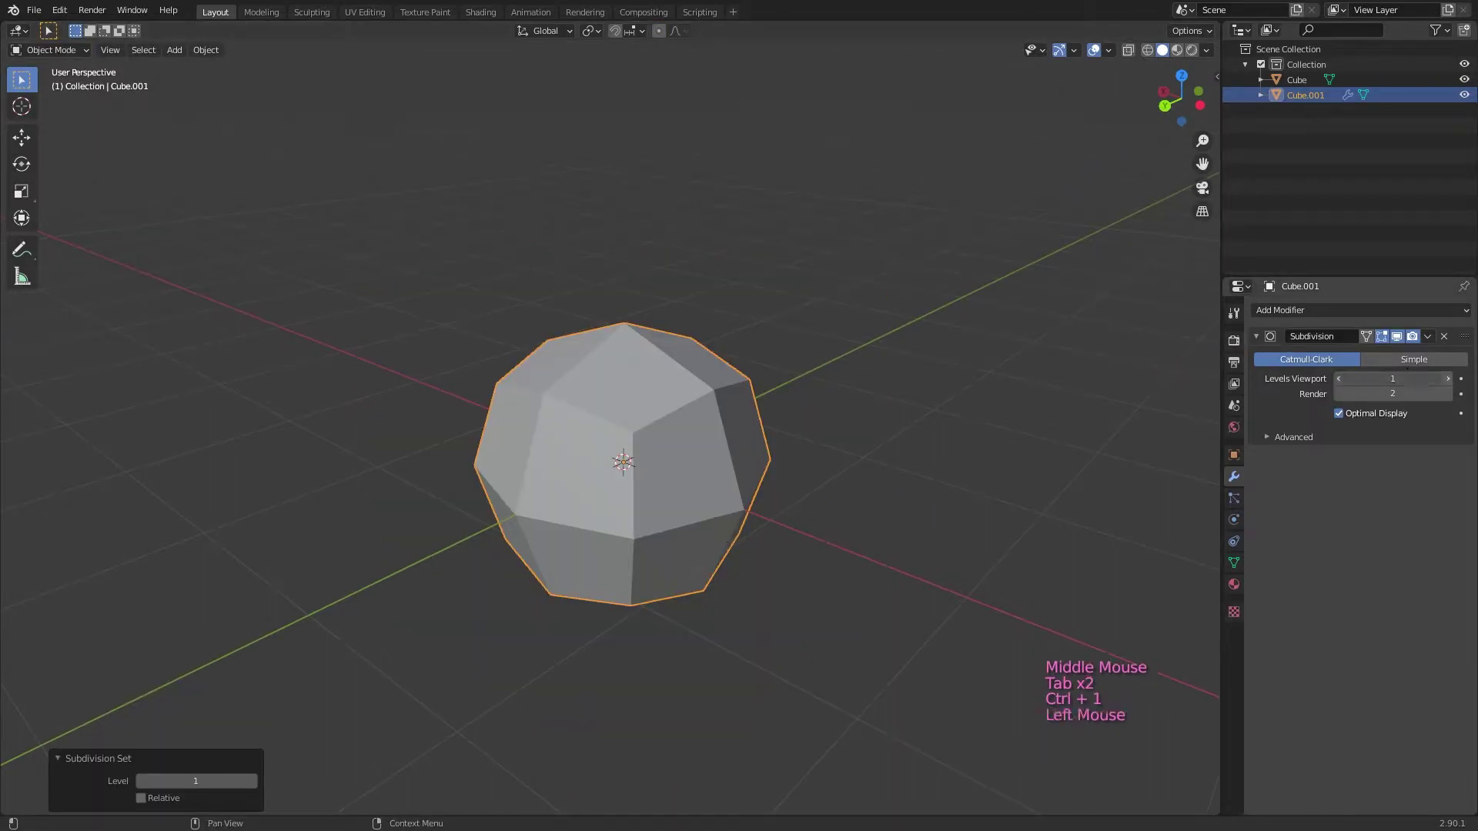
pyautogui.click(1447, 378)
pyautogui.click(1447, 379)
pyautogui.click(1447, 378)
pyautogui.click(1447, 378)
pyautogui.scroll(3, 692, 535)
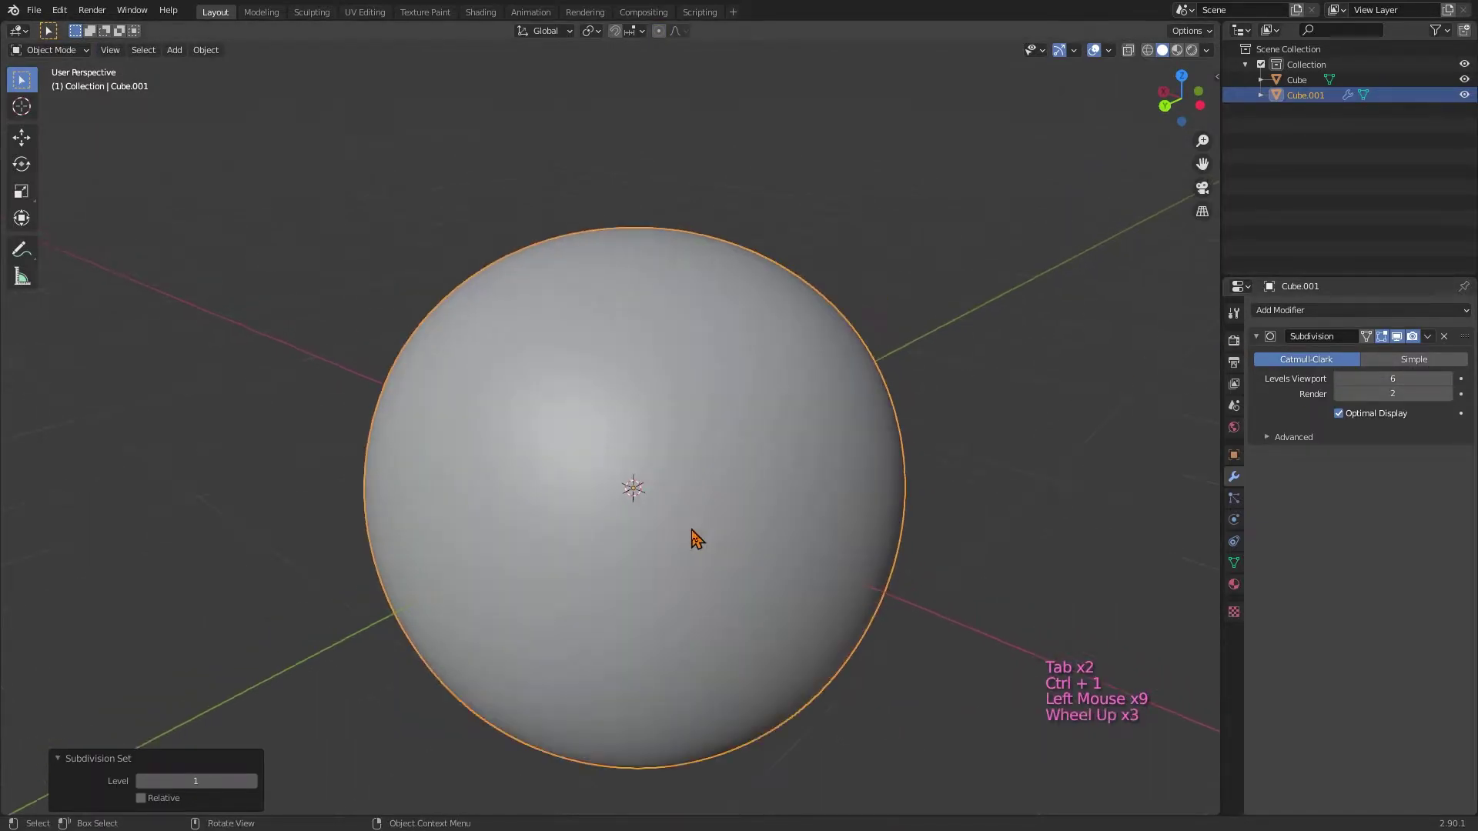
pyautogui.moveTo(693, 534); pyautogui.dragTo(788, 469, button='middle')
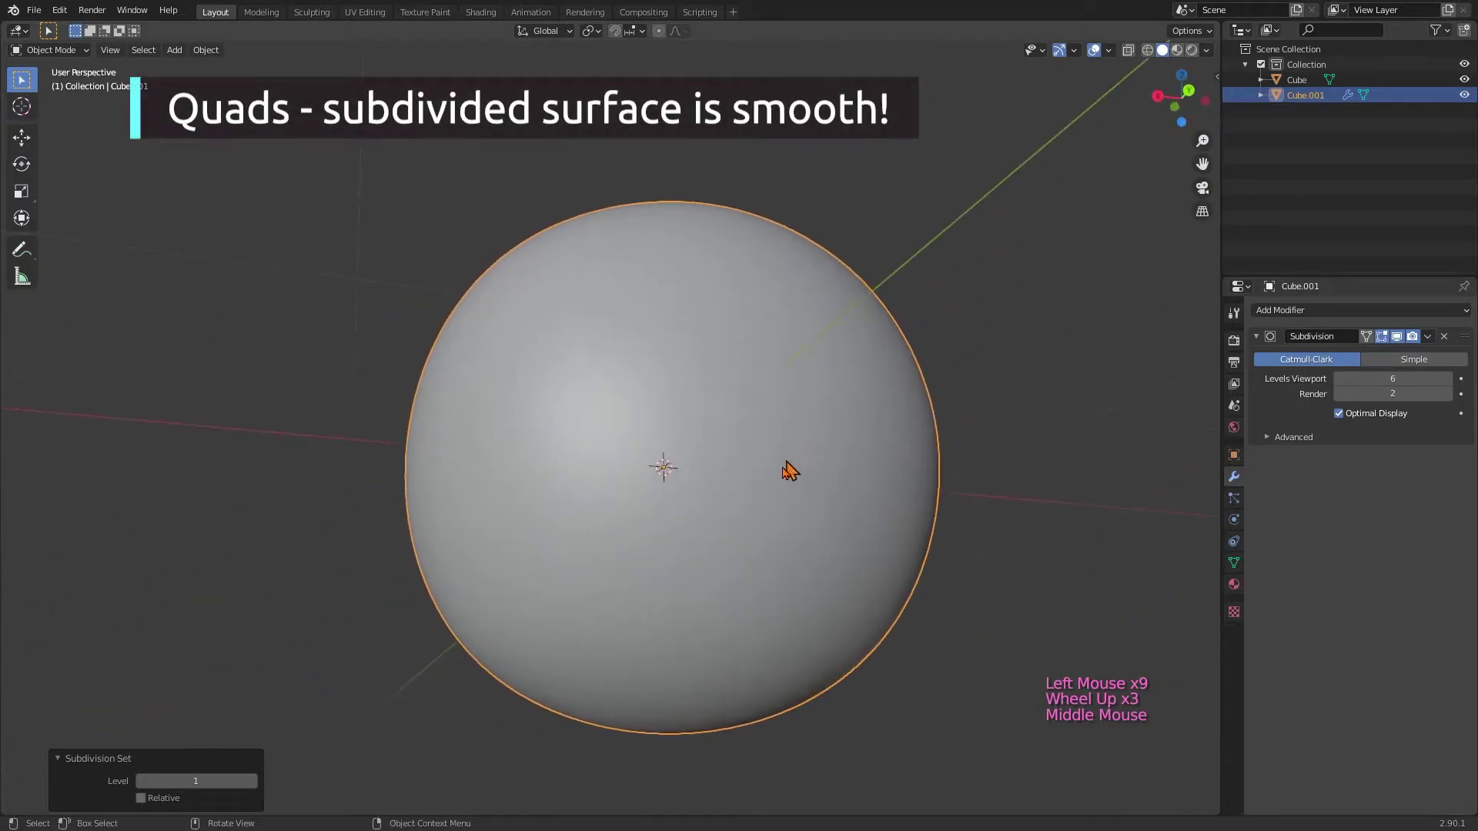
pyautogui.scroll(2, 778, 482)
pyautogui.scroll(-1, 778, 482)
pyautogui.moveTo(887, 349); pyautogui.dragTo(820, 426, button='middle')
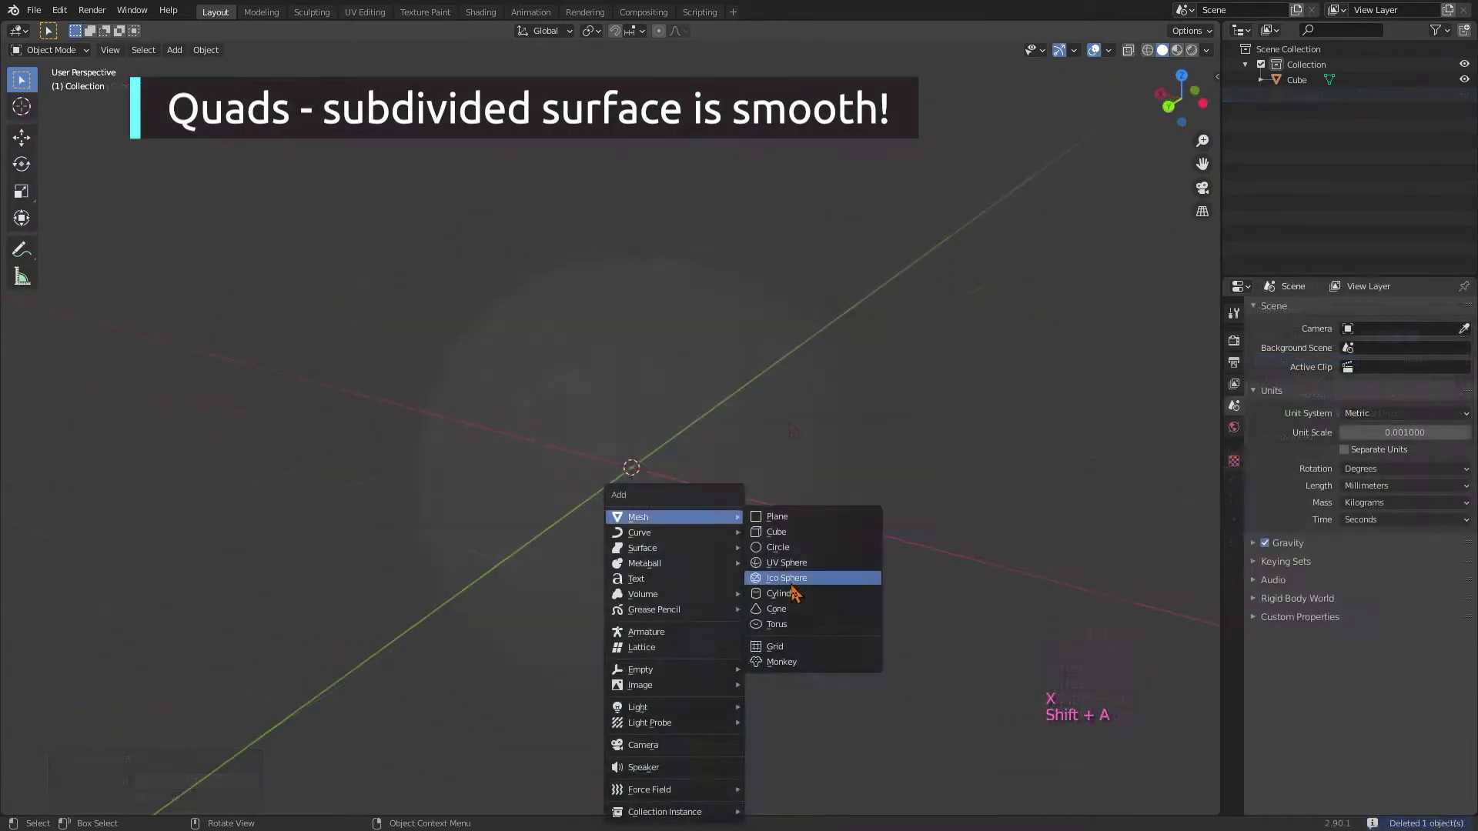
# - Replace the cube with an ico sphere, apply a Subdivision modifier at viewport level 6 and inspect its shading
pyautogui.click(792, 585)
pyautogui.hotkey('ctrl', '1')
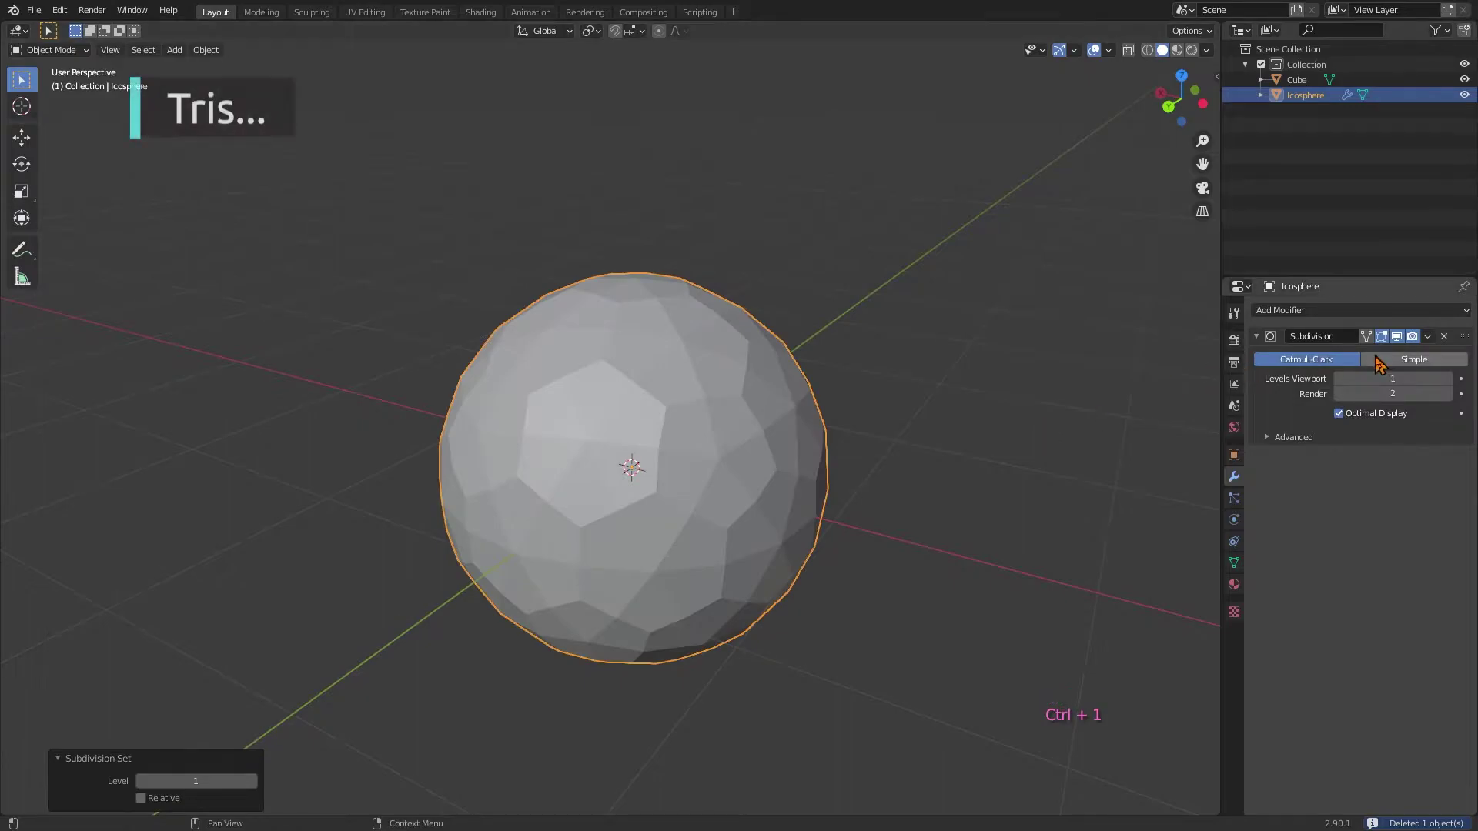
pyautogui.click(1447, 378)
pyautogui.click(1447, 378)
pyautogui.click(1447, 379)
pyautogui.click(1447, 379)
pyautogui.moveTo(886, 462); pyautogui.dragTo(692, 534, button='middle')
pyautogui.scroll(3, 770, 489)
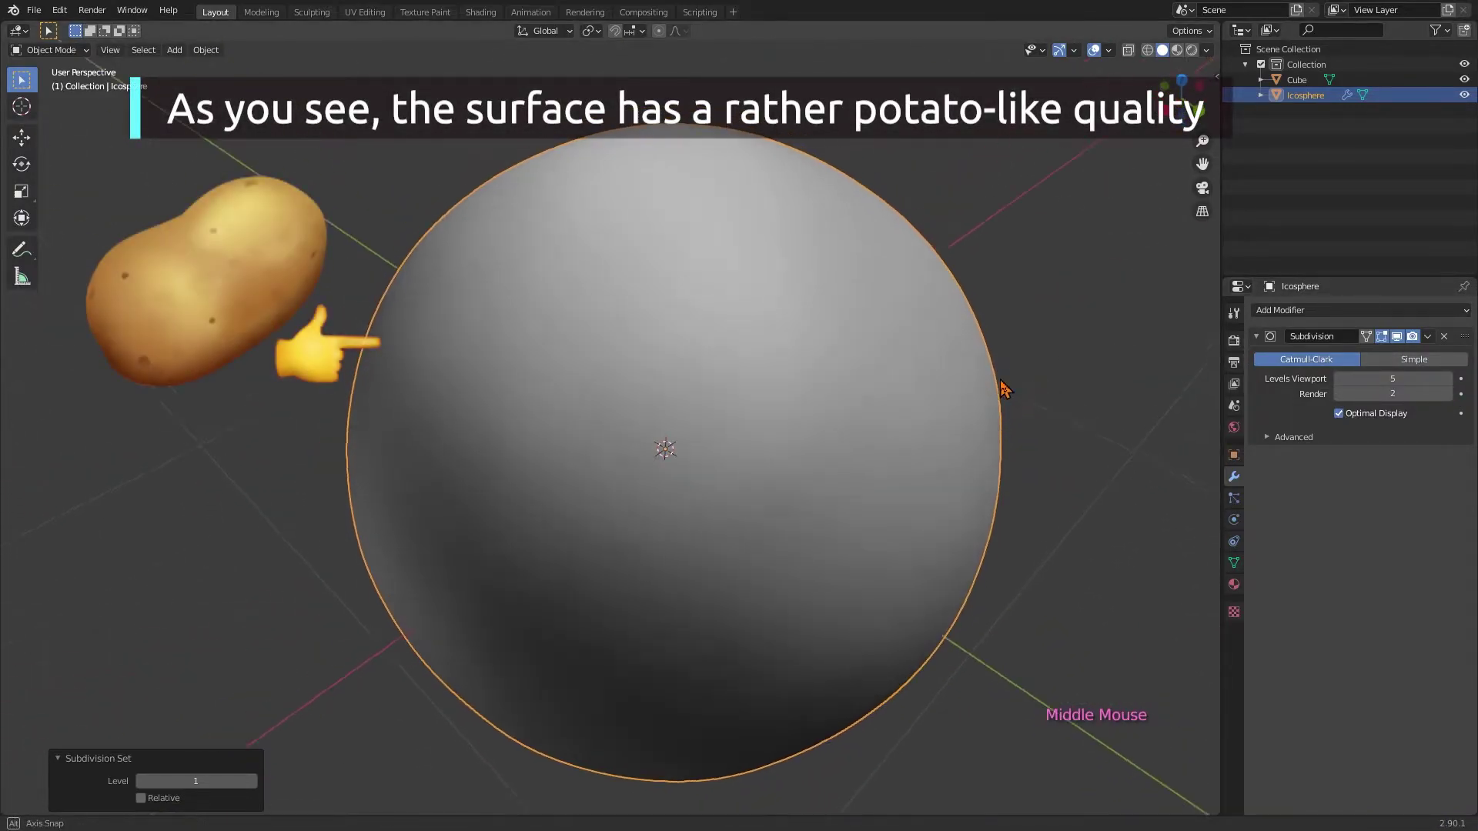
pyautogui.click(1447, 379)
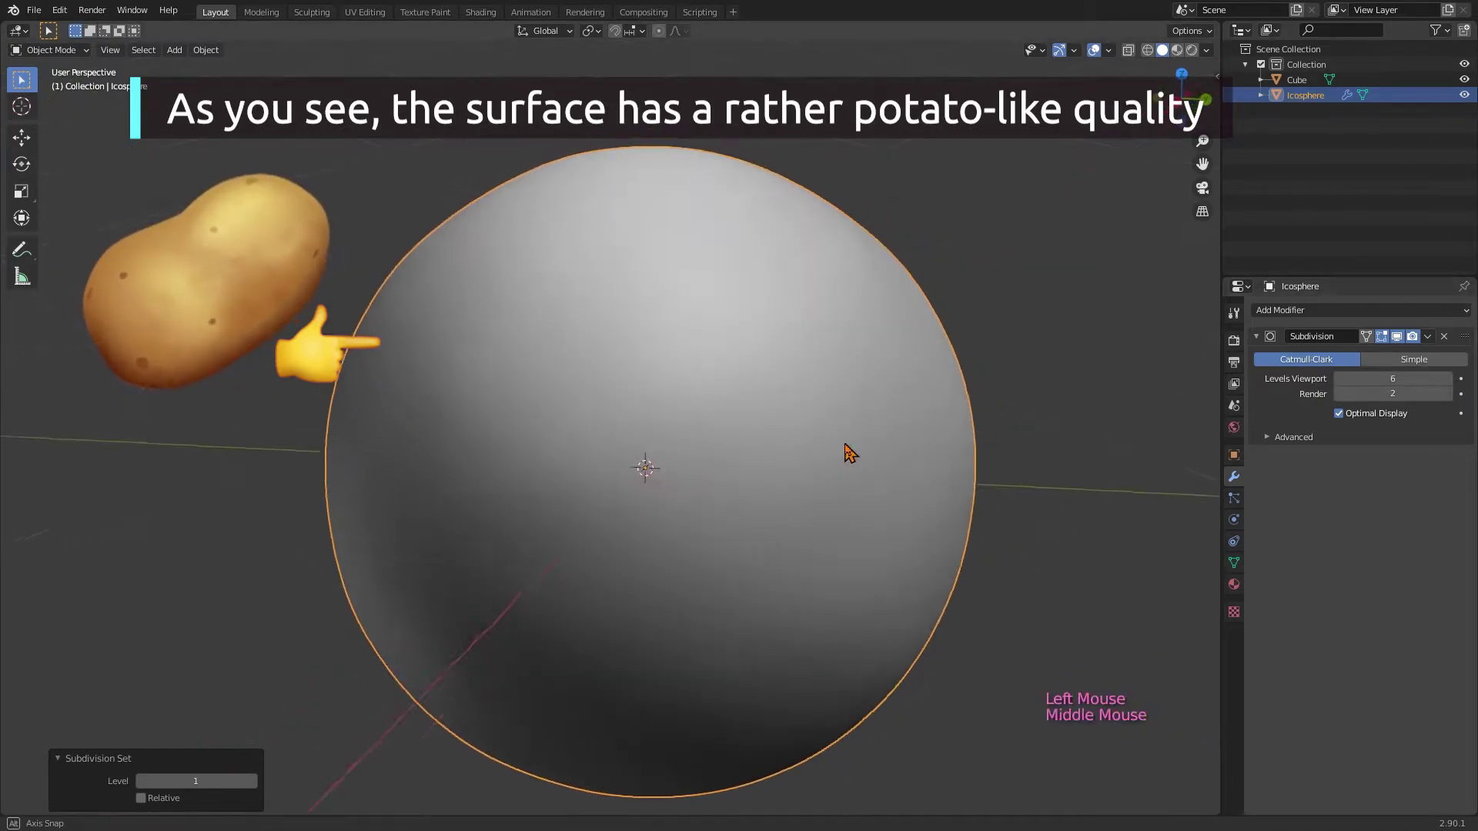
pyautogui.moveTo(847, 449); pyautogui.dragTo(808, 340, button='middle')
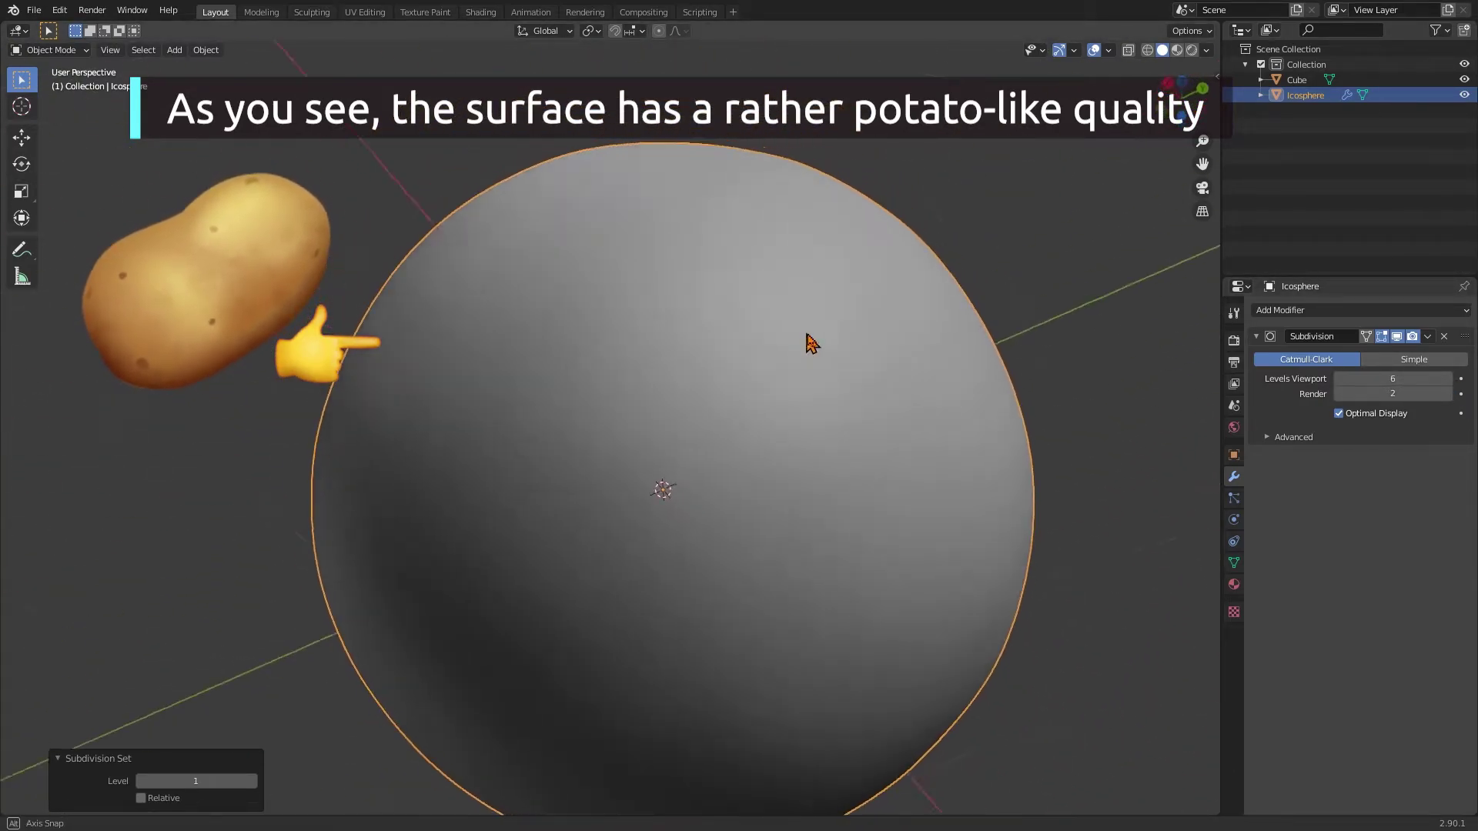
pyautogui.scroll(-4, 960, 495)
pyautogui.moveTo(704, 483); pyautogui.dragTo(765, 379, button='middle')
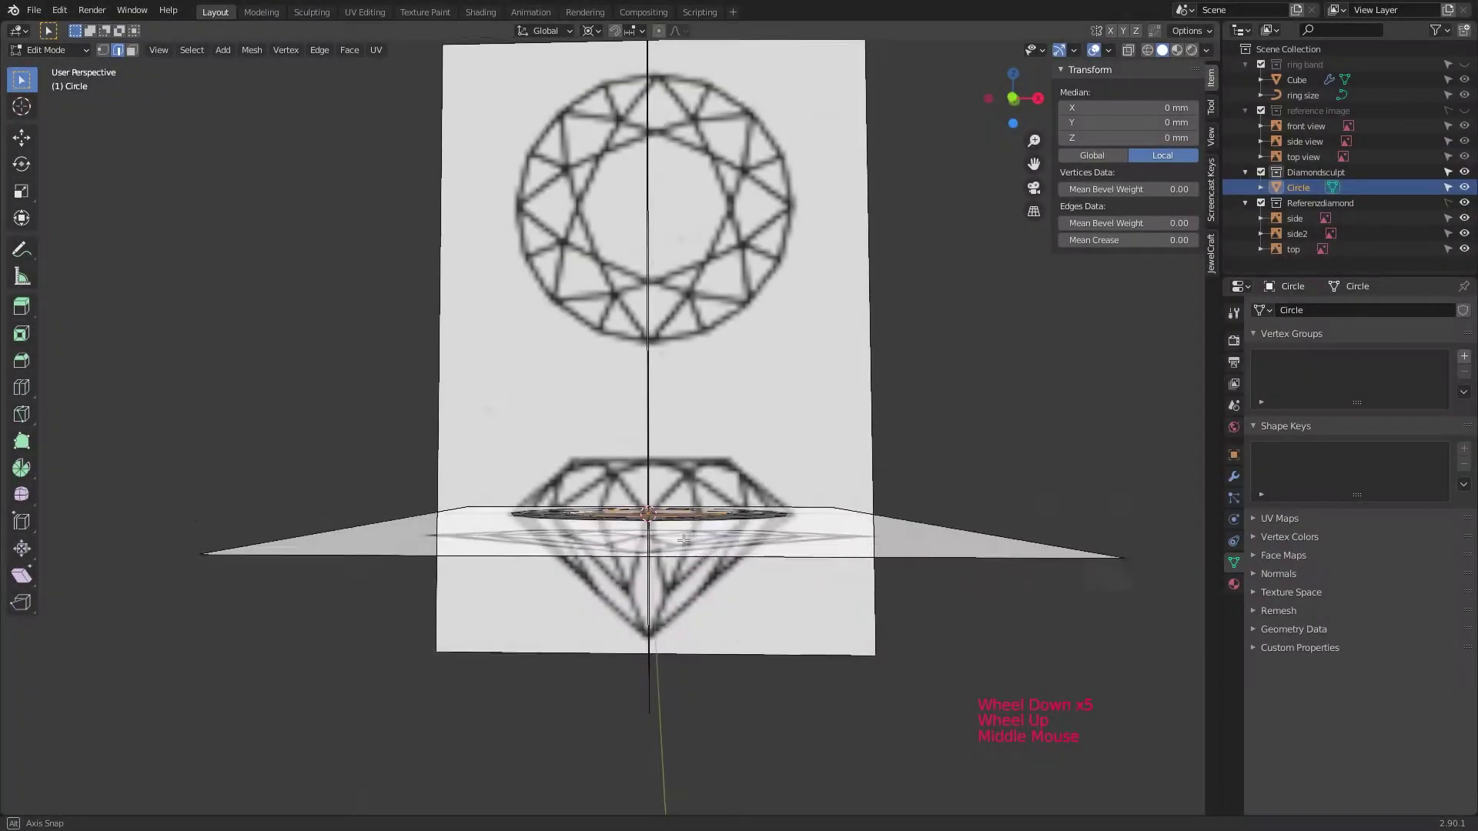
# - Return to the diamond mesh, turn on proportional editing in the front view and check its falloff options
pyautogui.moveTo(683, 541); pyautogui.dragTo(683, 536, button='middle')
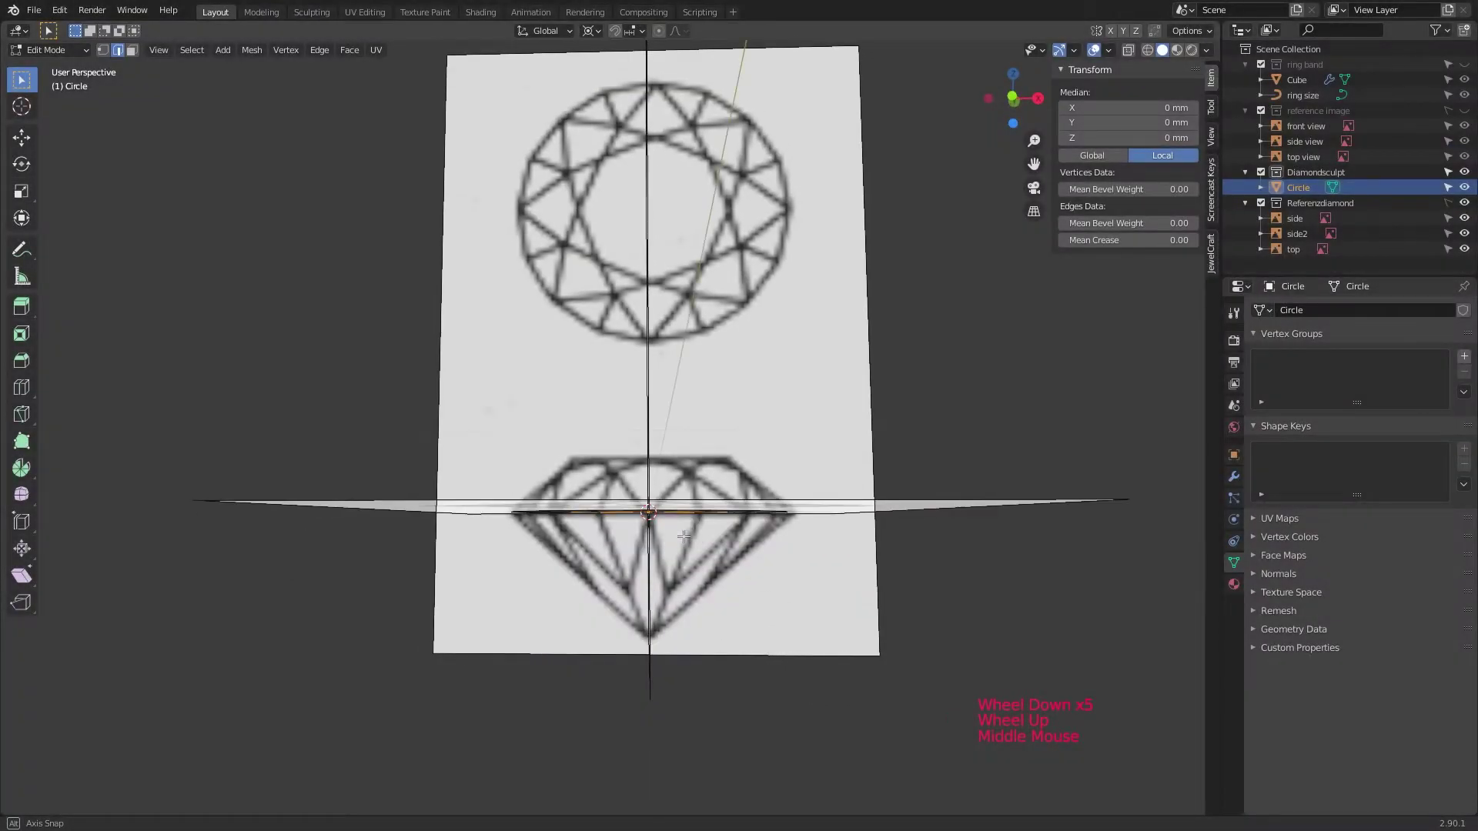
pyautogui.scroll(3, 684, 536)
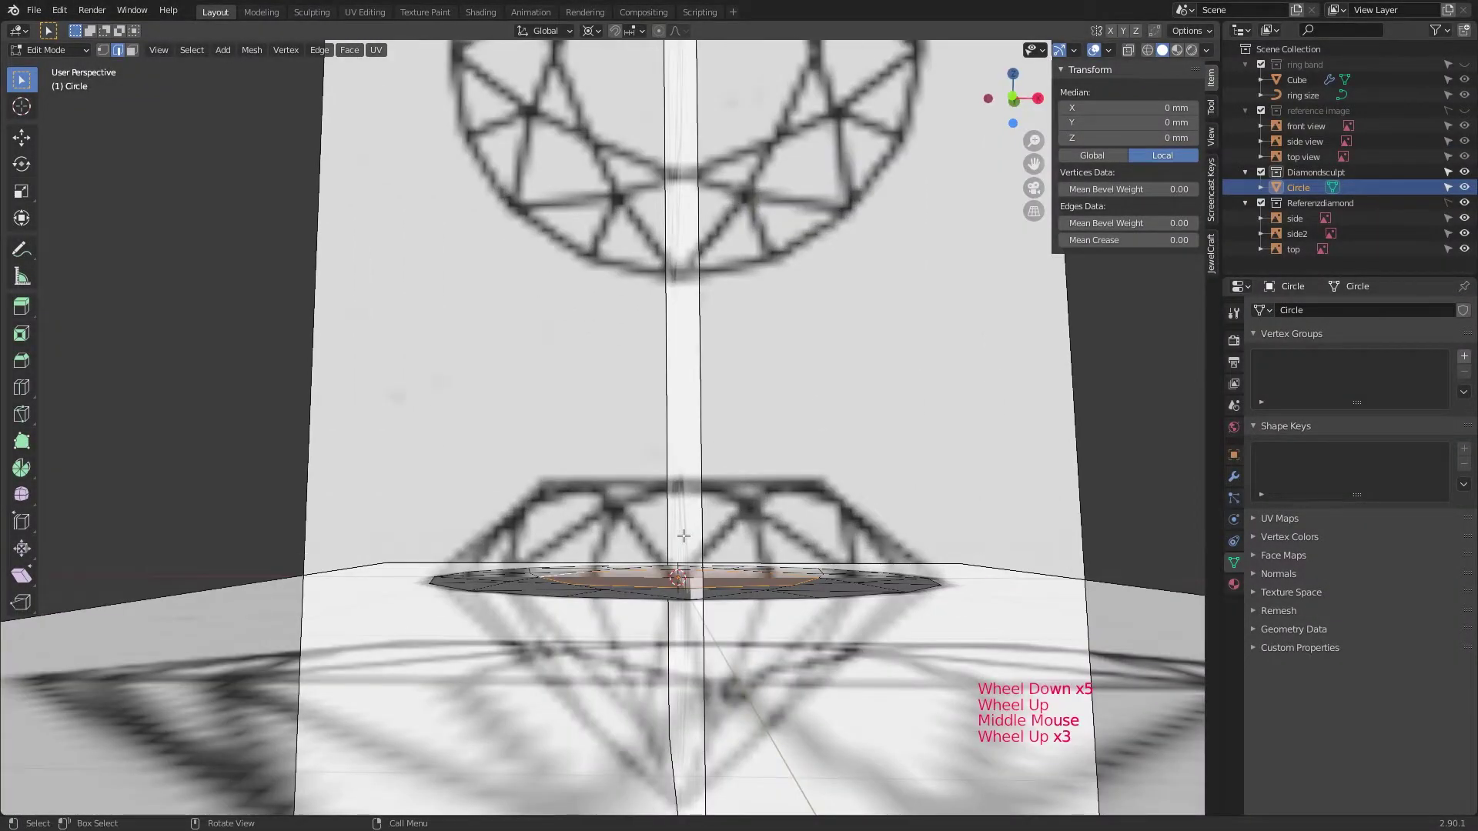
pyautogui.moveTo(684, 536); pyautogui.dragTo(682, 612, button='middle')
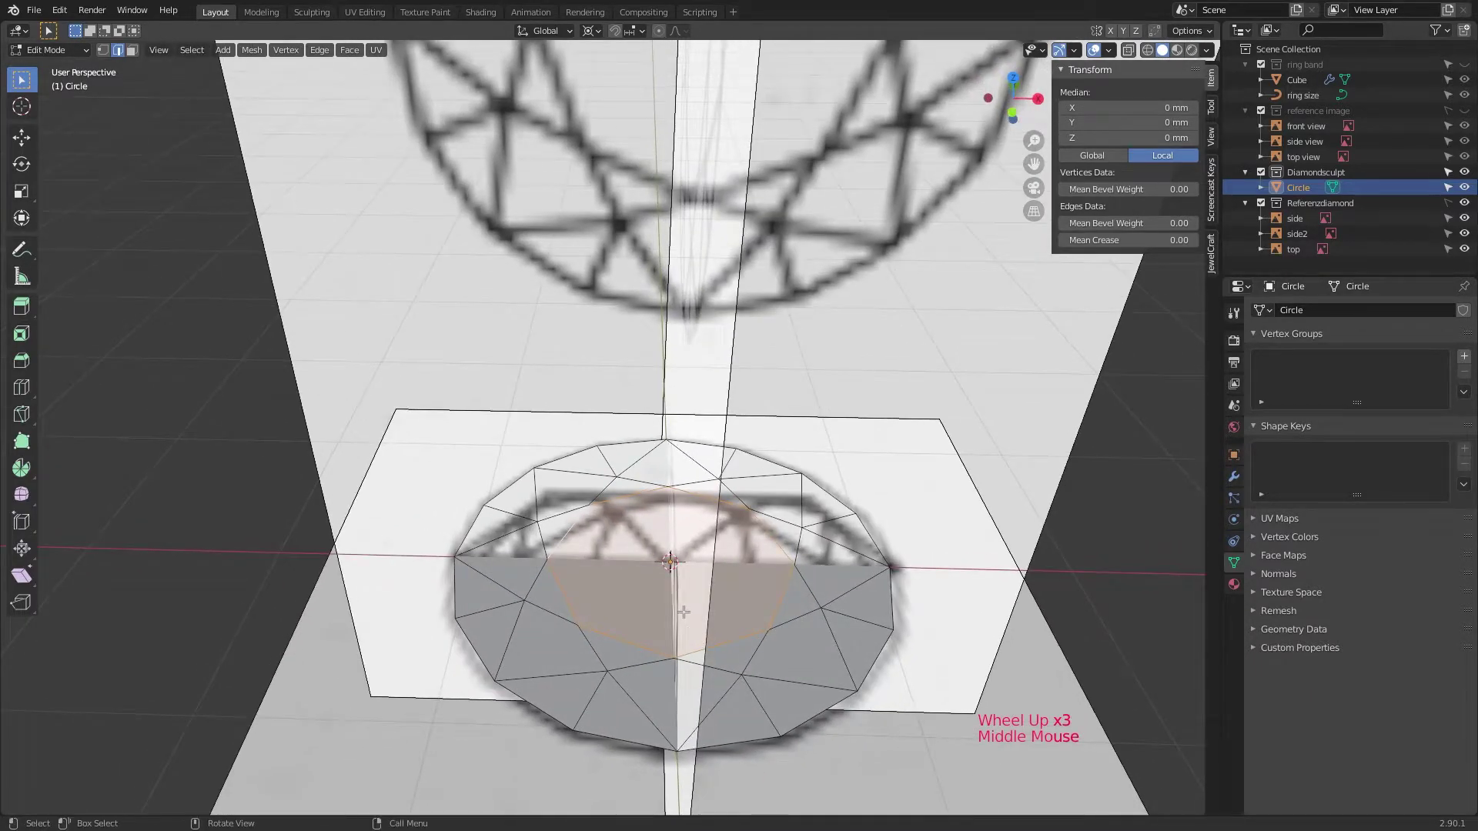
pyautogui.press('KP_3')
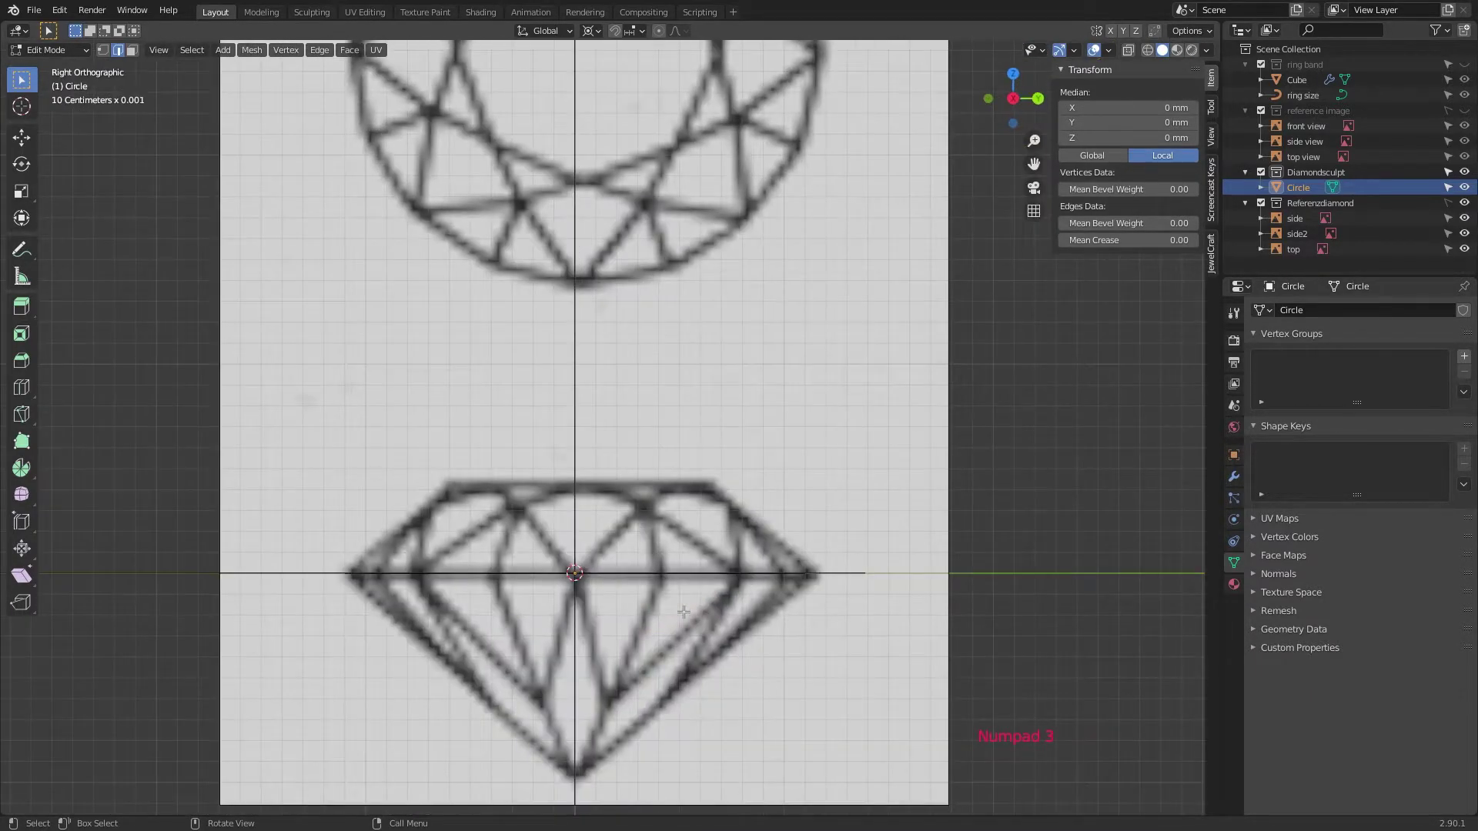
pyautogui.press('KP_1')
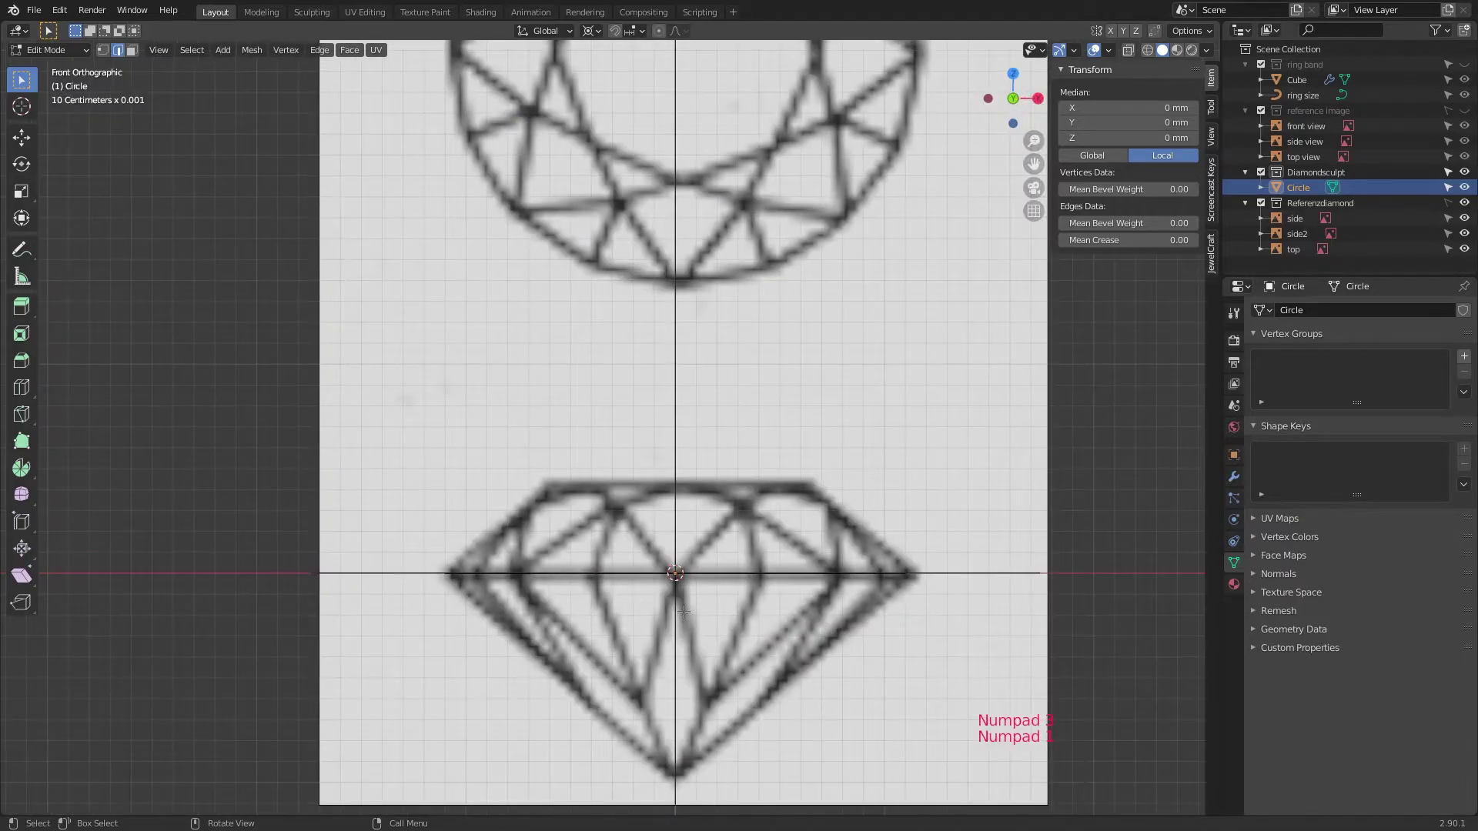
pyautogui.click(659, 33)
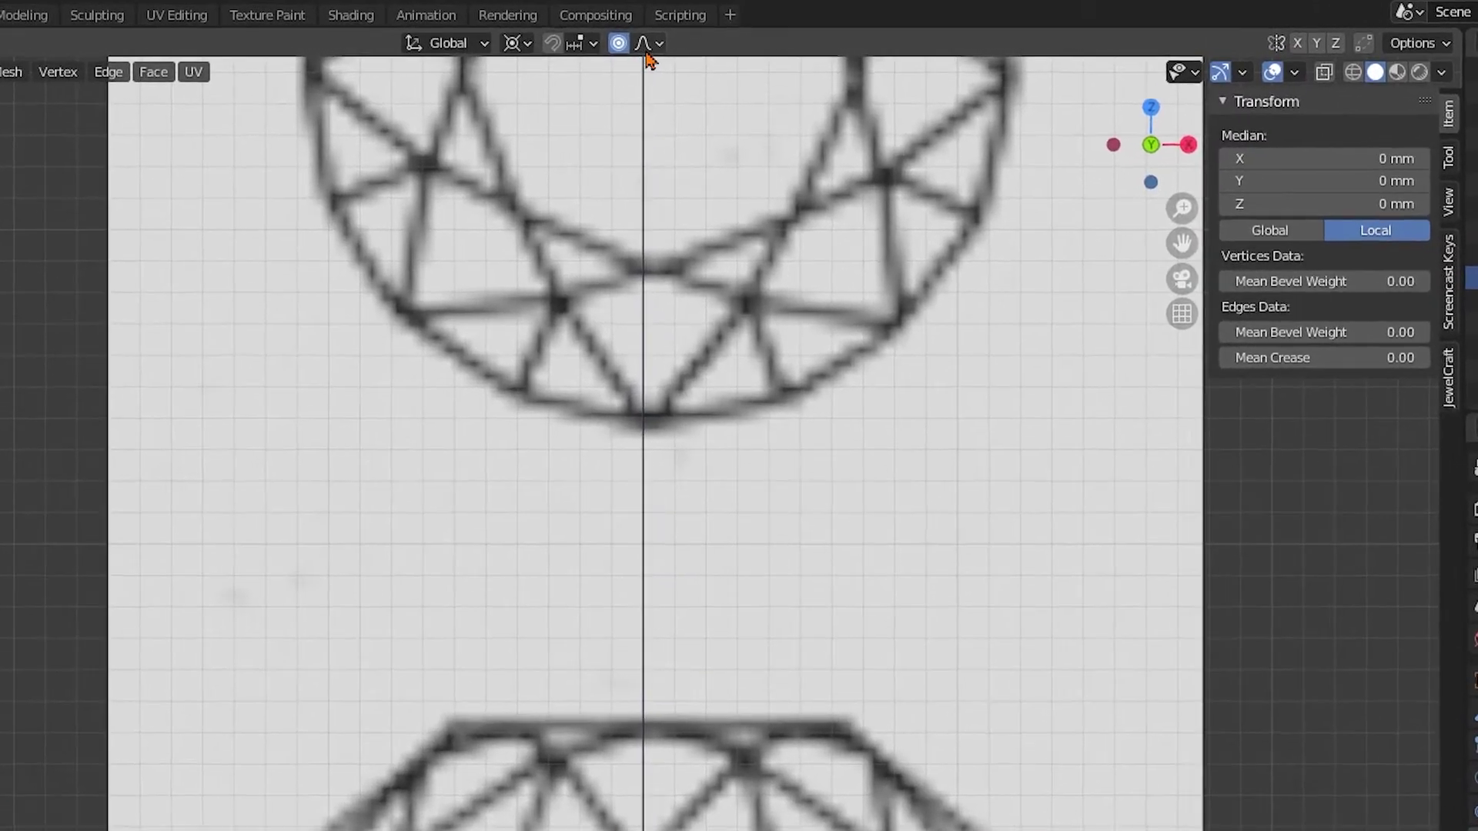
pyautogui.click(664, 42)
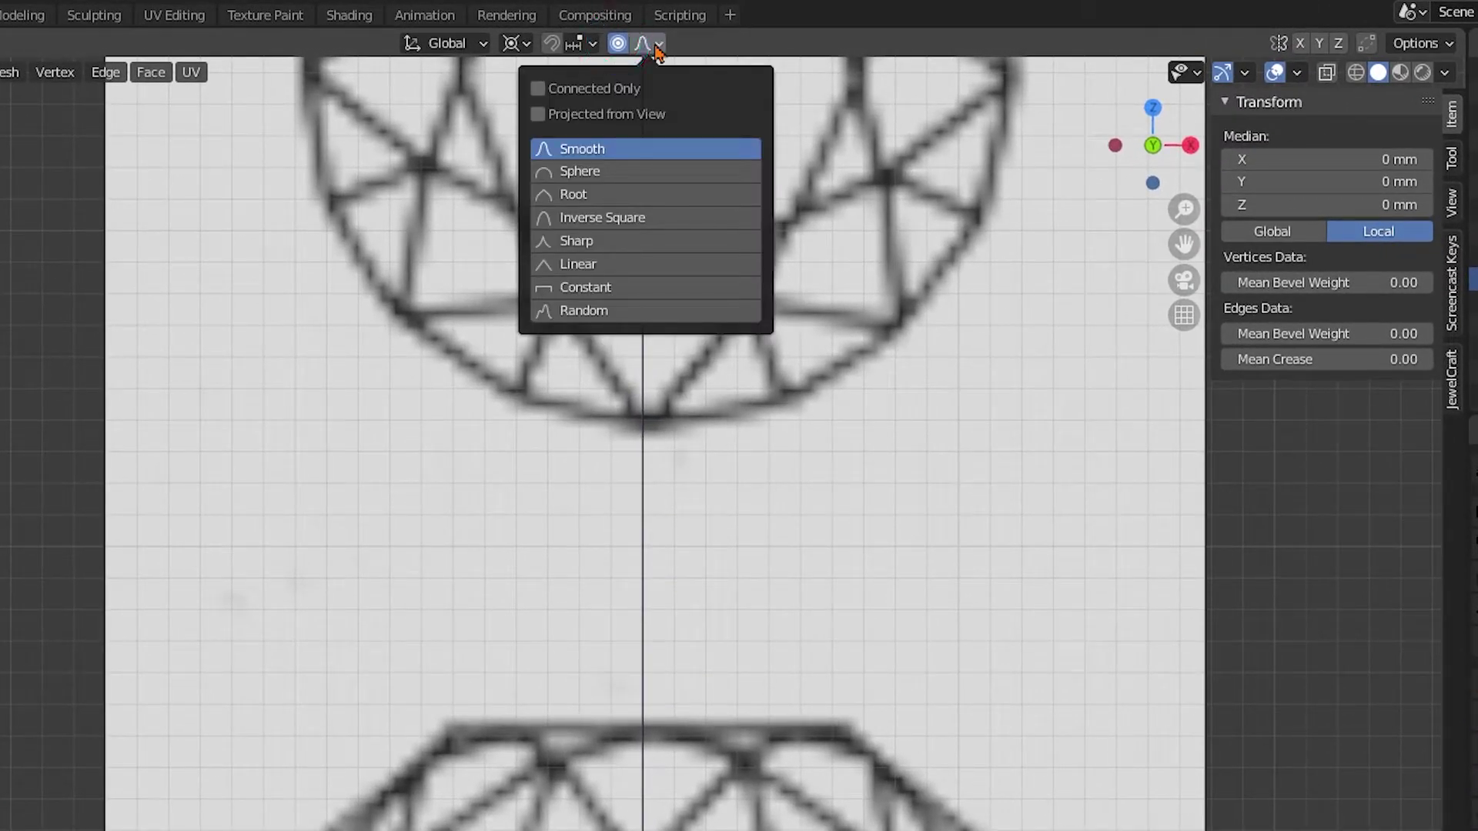
pyautogui.click(655, 46)
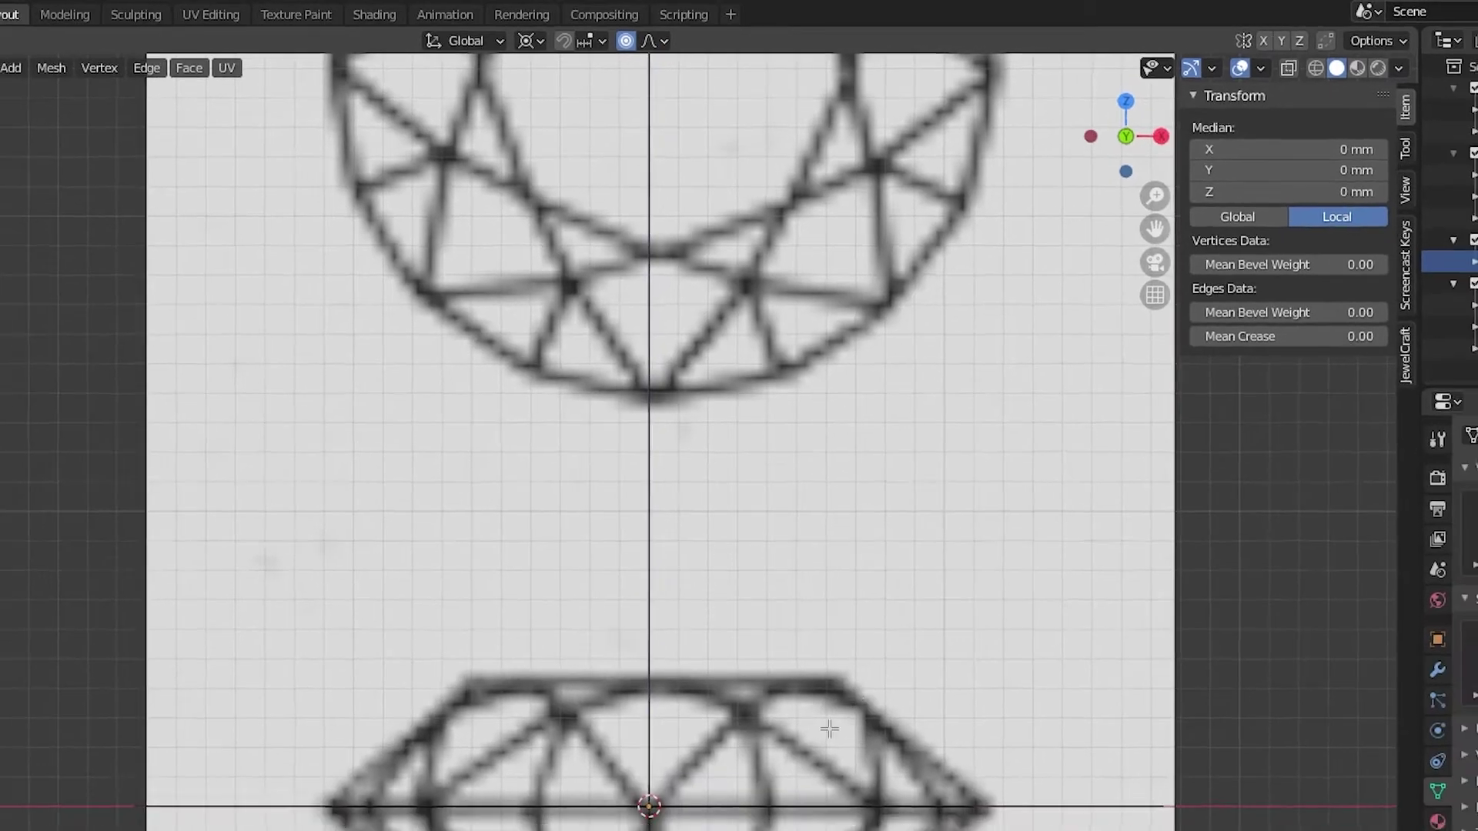
pyautogui.press('g')
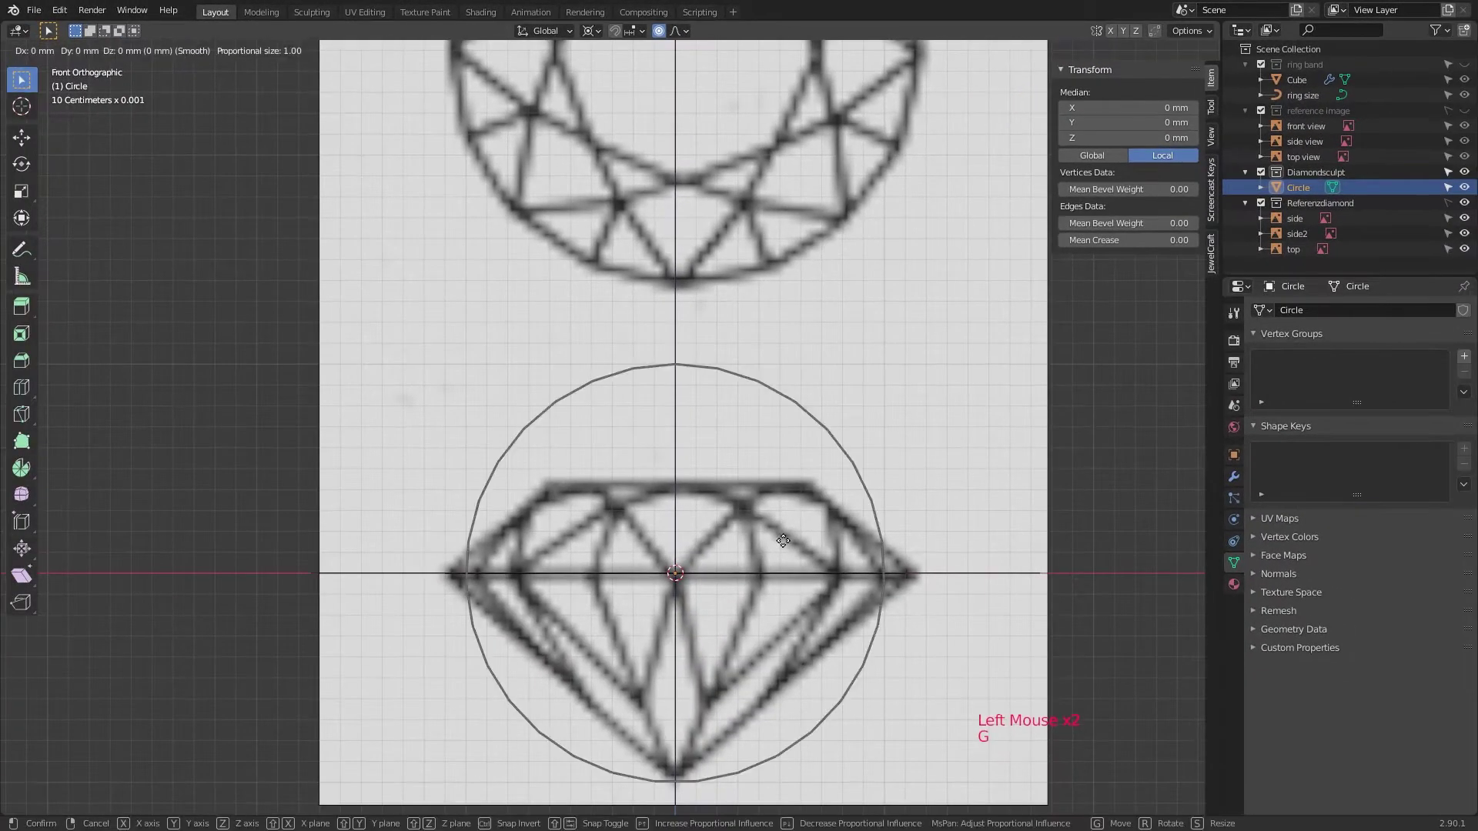
pyautogui.press('z')
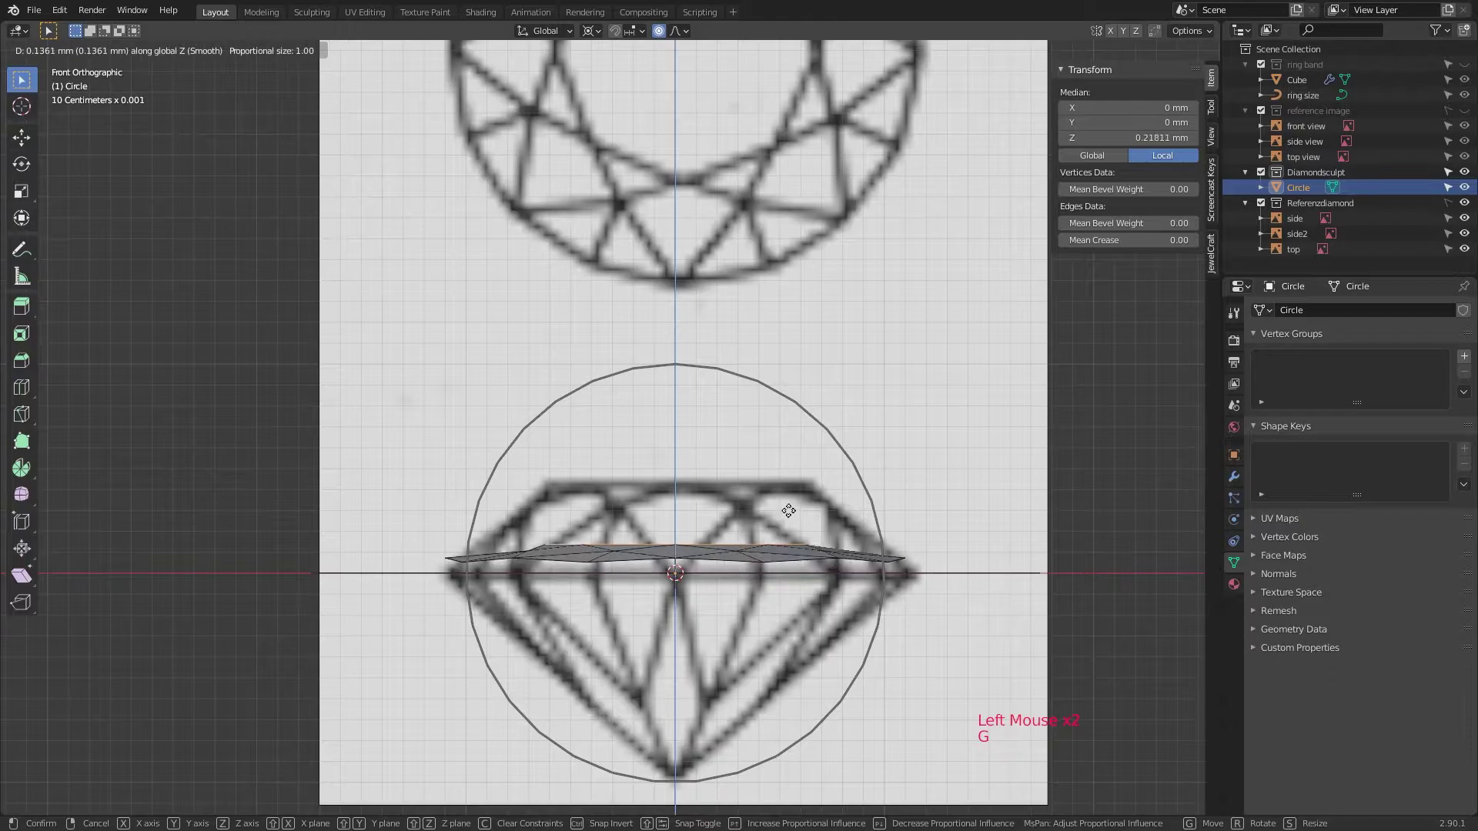
pyautogui.scroll(3, 789, 508)
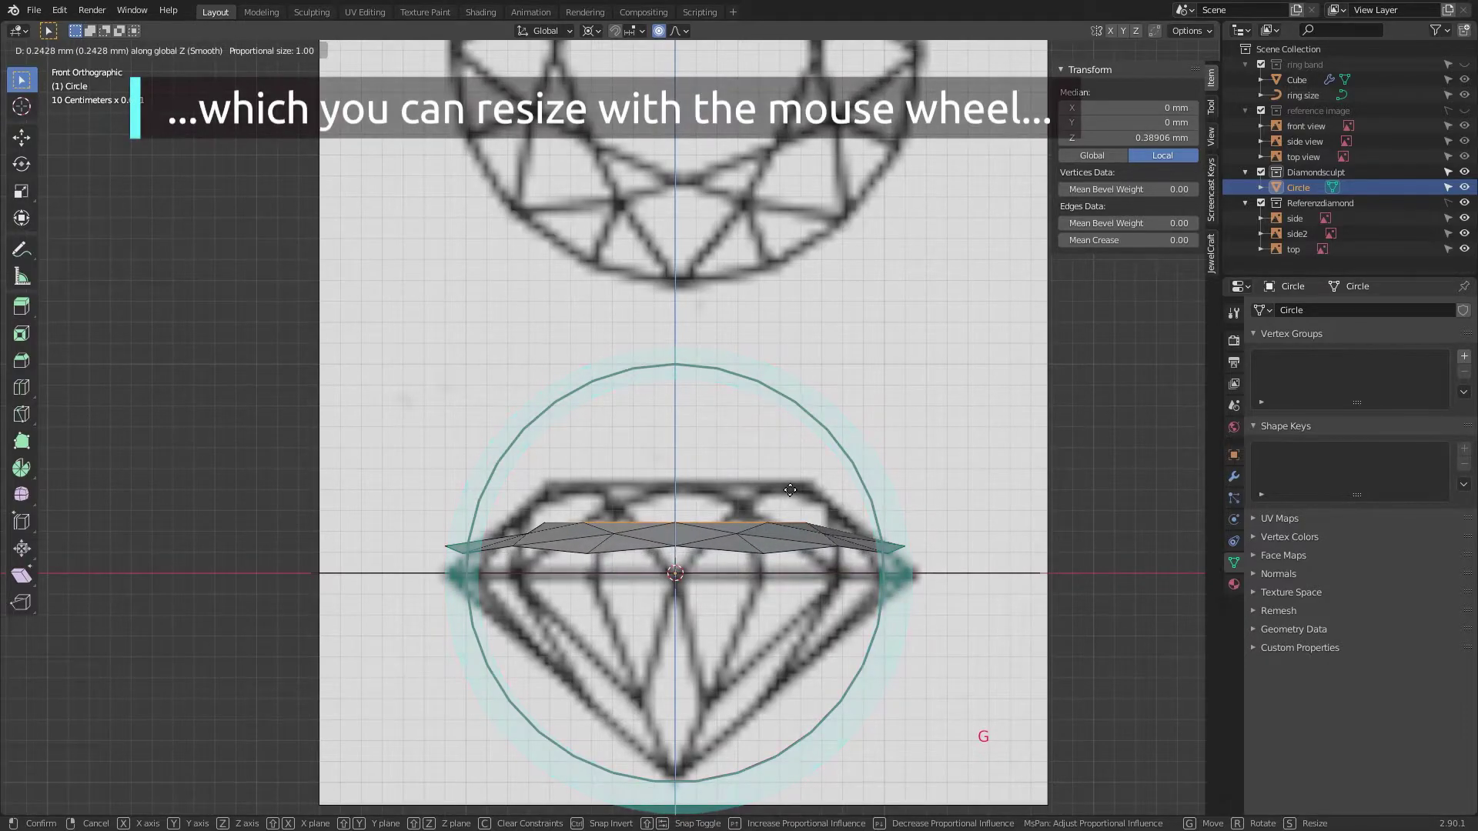
pyautogui.scroll(5, 790, 490)
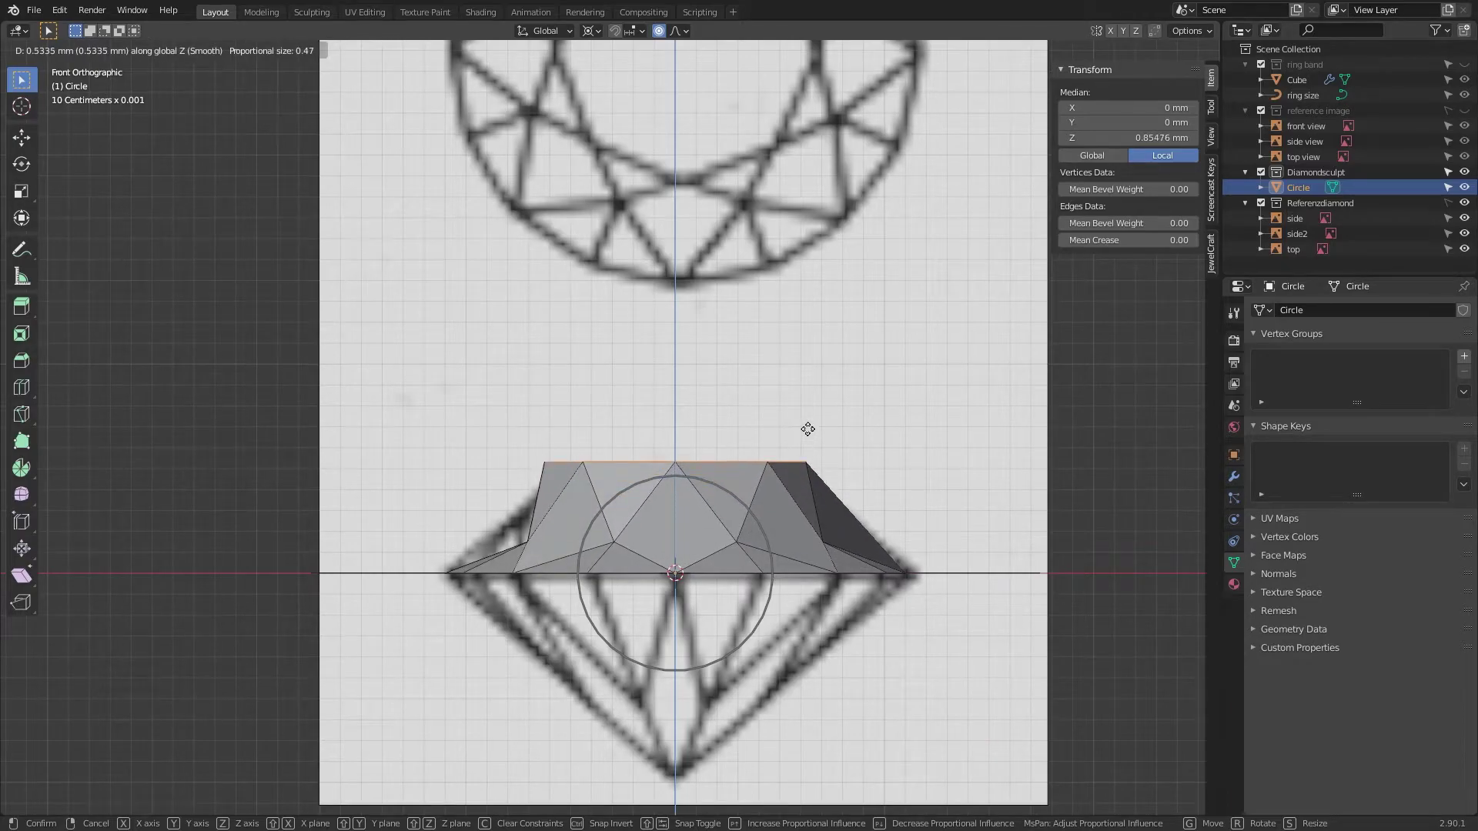
pyautogui.press('Escape')
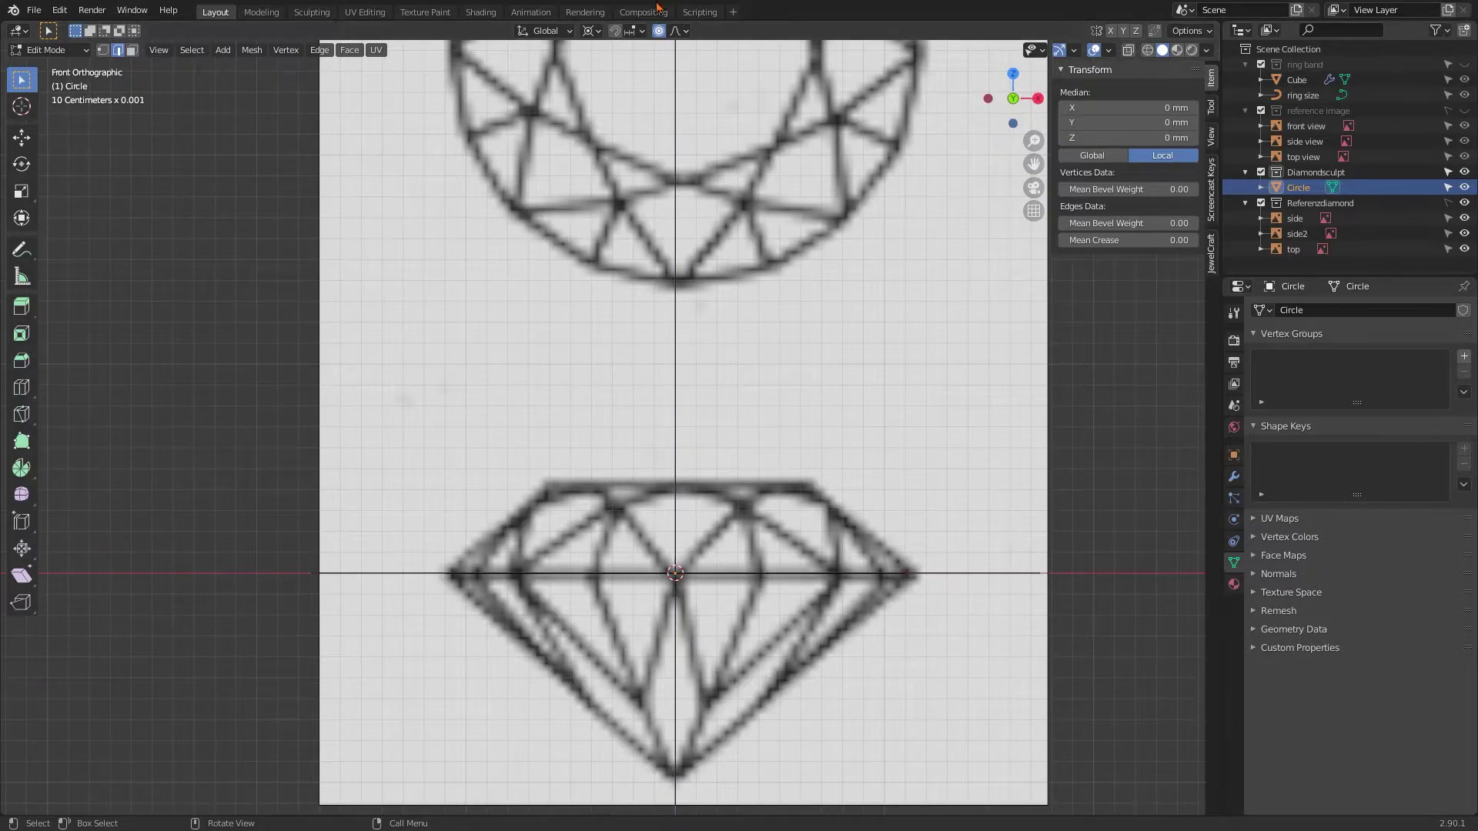
# - Turn off proportional editing and raise the table octagon about 0.43 mm along Z to the reference's upper outline
pyautogui.click(659, 31)
pyautogui.press('g')
pyautogui.press('z')
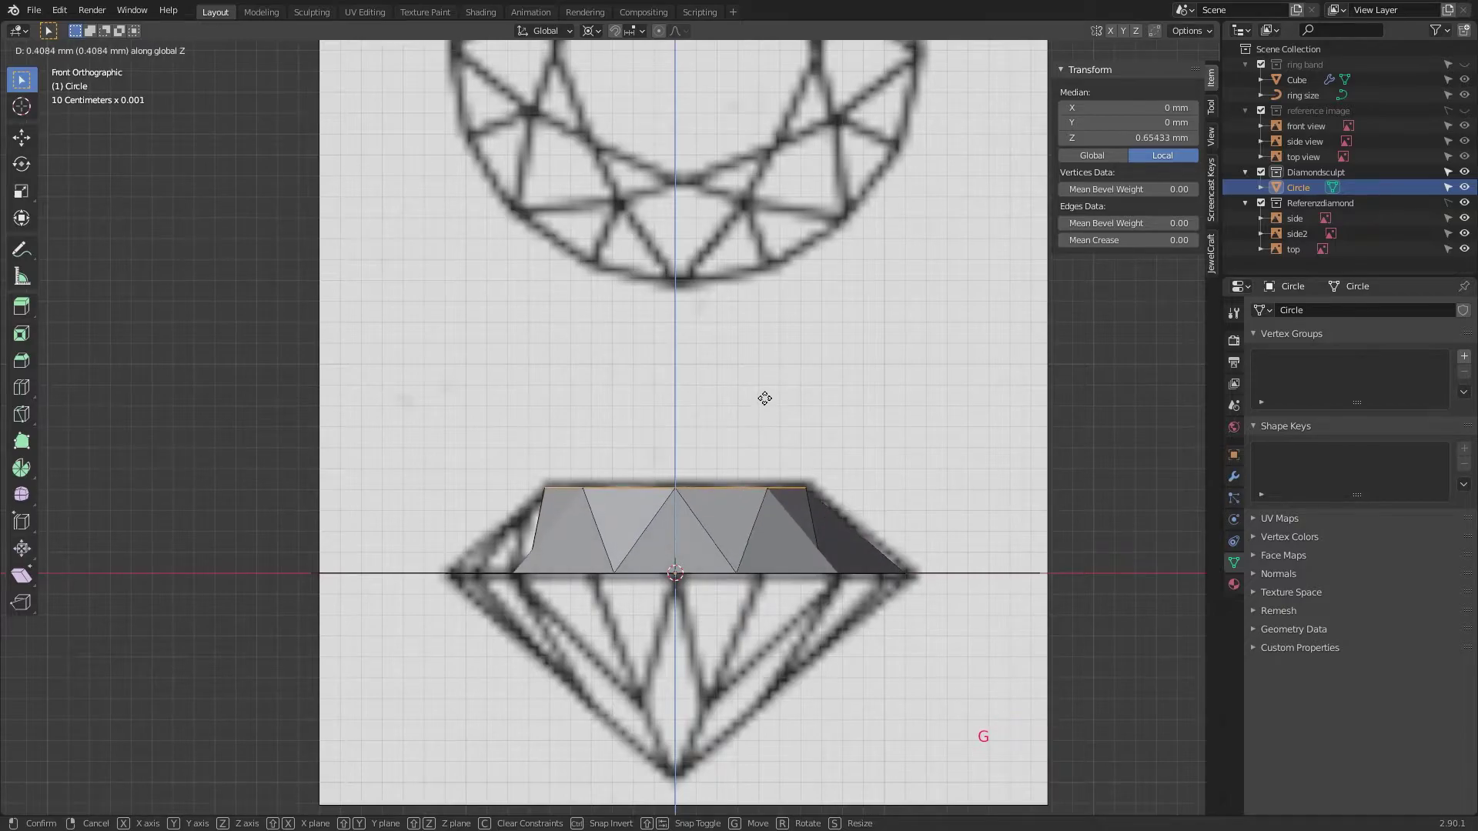
pyautogui.click(764, 394)
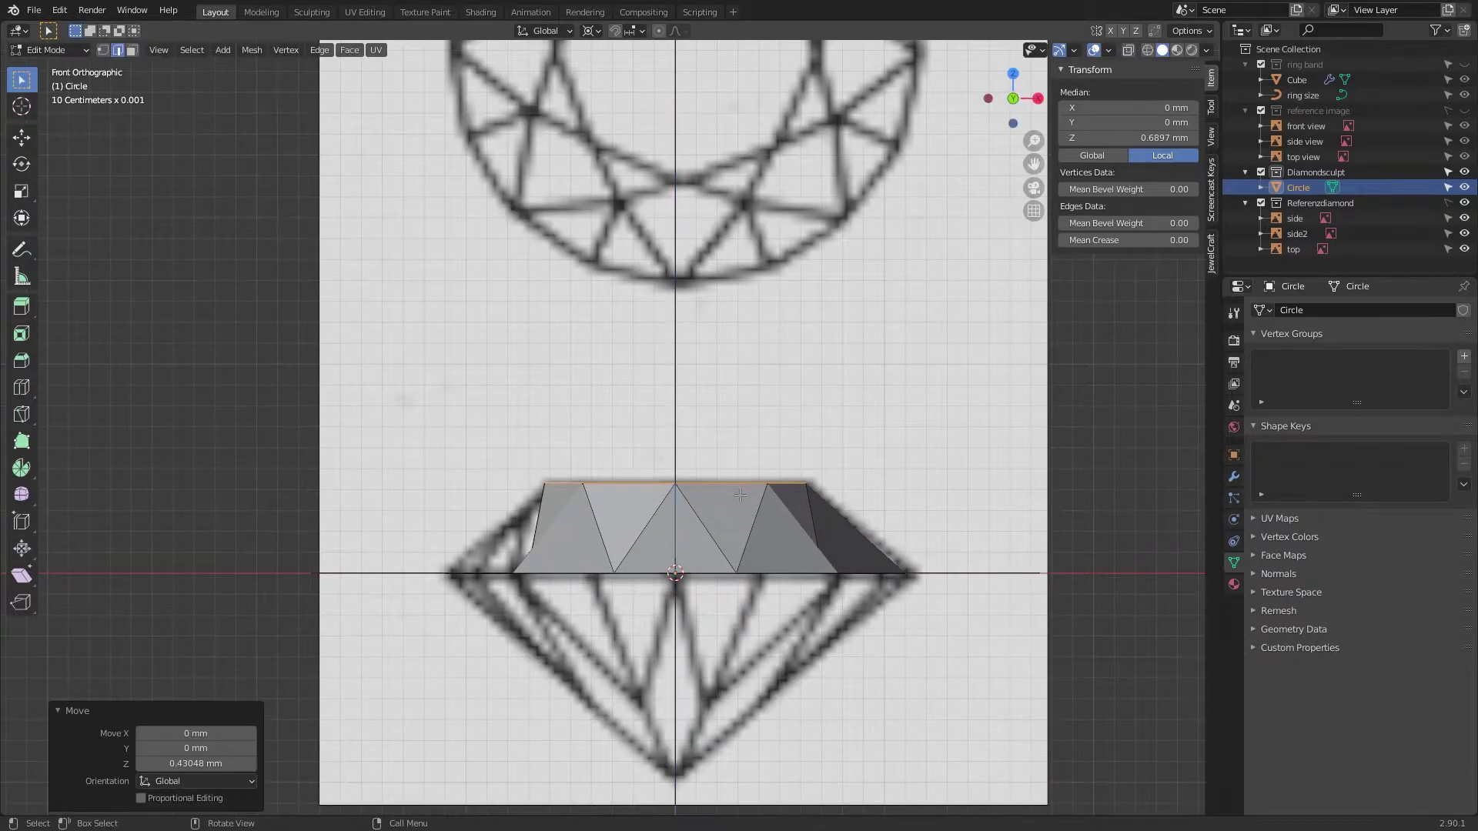
# - Select the ring of crown vertices between table and girdle and raise them to about 0.57 mm local Z, matching the side-view reference
pyautogui.moveTo(765, 394); pyautogui.dragTo(606, 661, button='middle')
pyautogui.press('1')
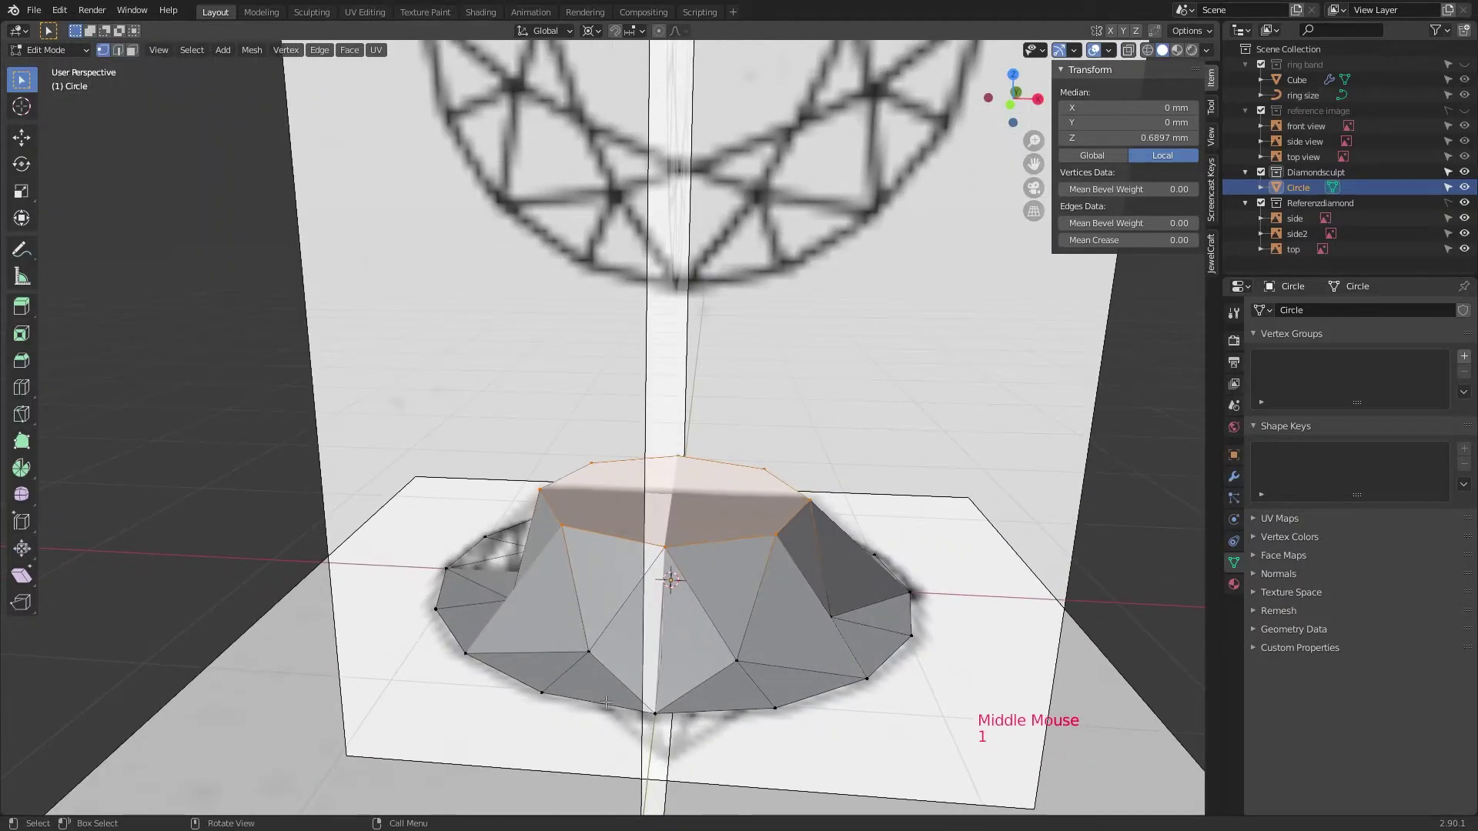
pyautogui.click(589, 652)
pyautogui.keyDown('shift'); pyautogui.click(736, 660); pyautogui.keyUp('shift')
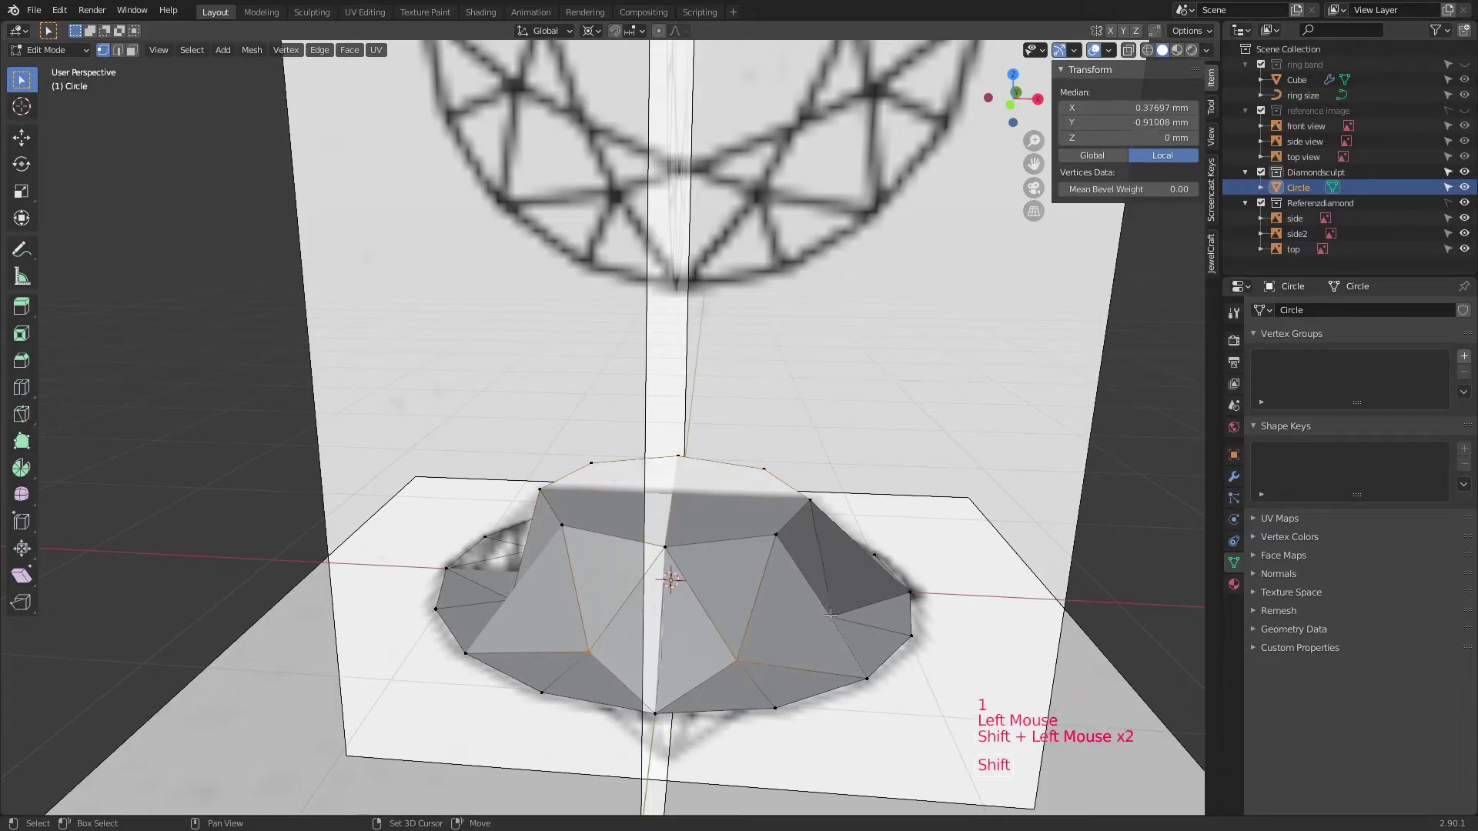
pyautogui.moveTo(885, 623); pyautogui.dragTo(762, 647, button='middle')
pyautogui.keyDown('shift'); pyautogui.click(677, 678); pyautogui.keyUp('shift')
pyautogui.keyDown('shift'); pyautogui.click(757, 637); pyautogui.keyUp('shift')
pyautogui.moveTo(862, 604); pyautogui.dragTo(712, 575, button='middle')
pyautogui.keyDown('shift'); pyautogui.click(677, 612); pyautogui.keyUp('shift')
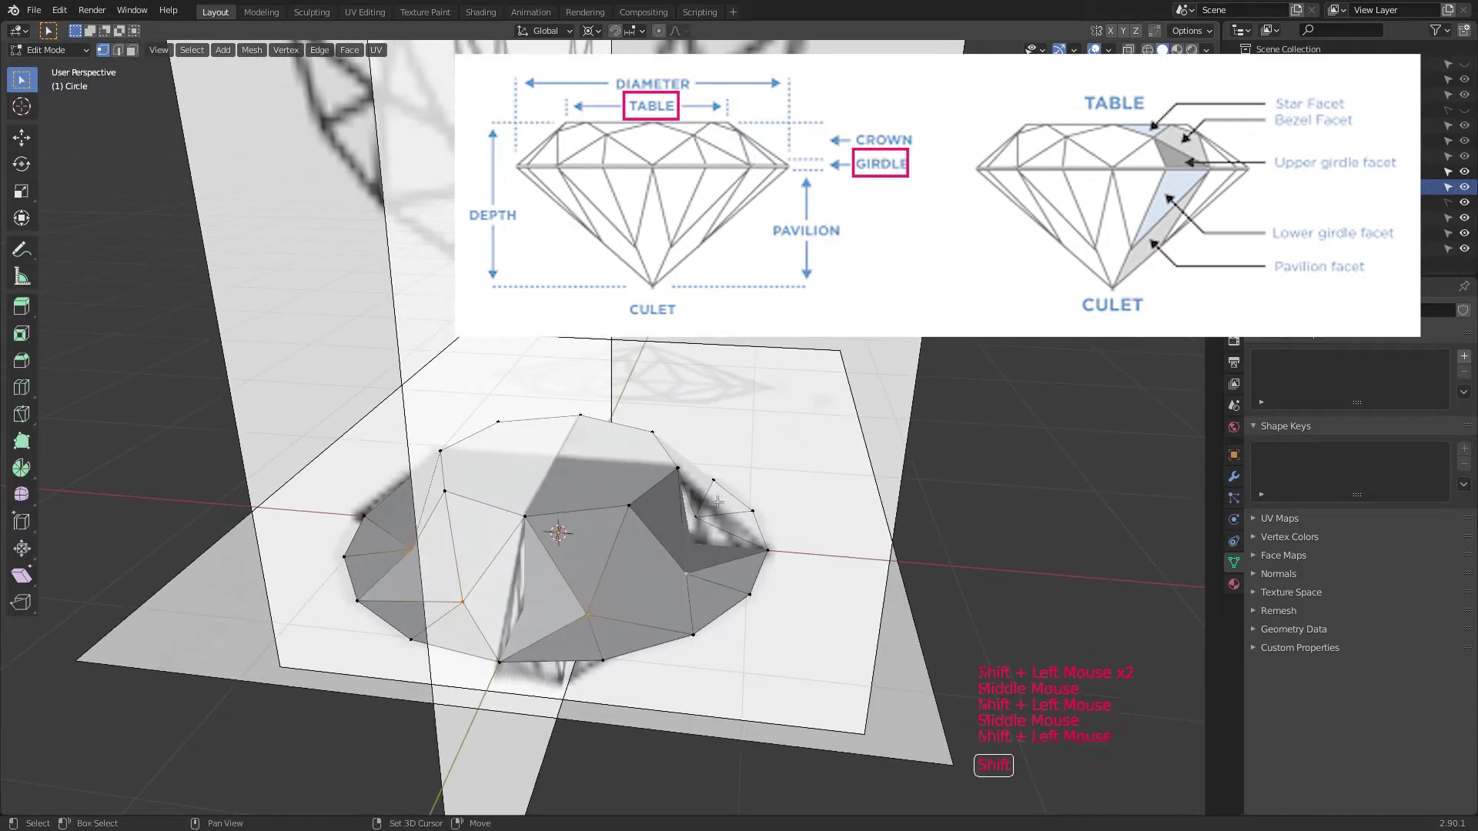
pyautogui.moveTo(795, 527); pyautogui.dragTo(832, 560, button='middle')
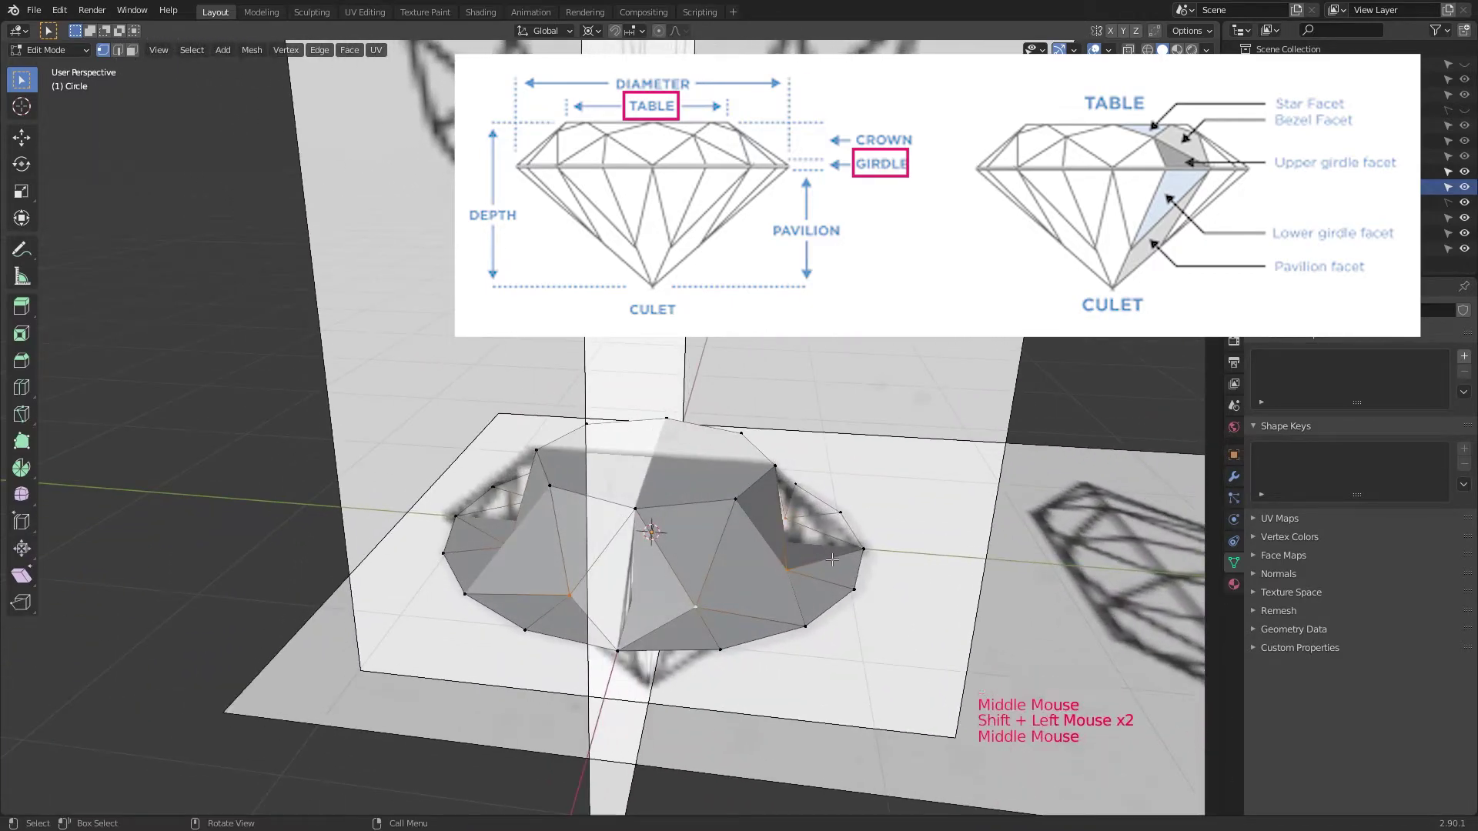
pyautogui.press('KP_1')
pyautogui.press('g')
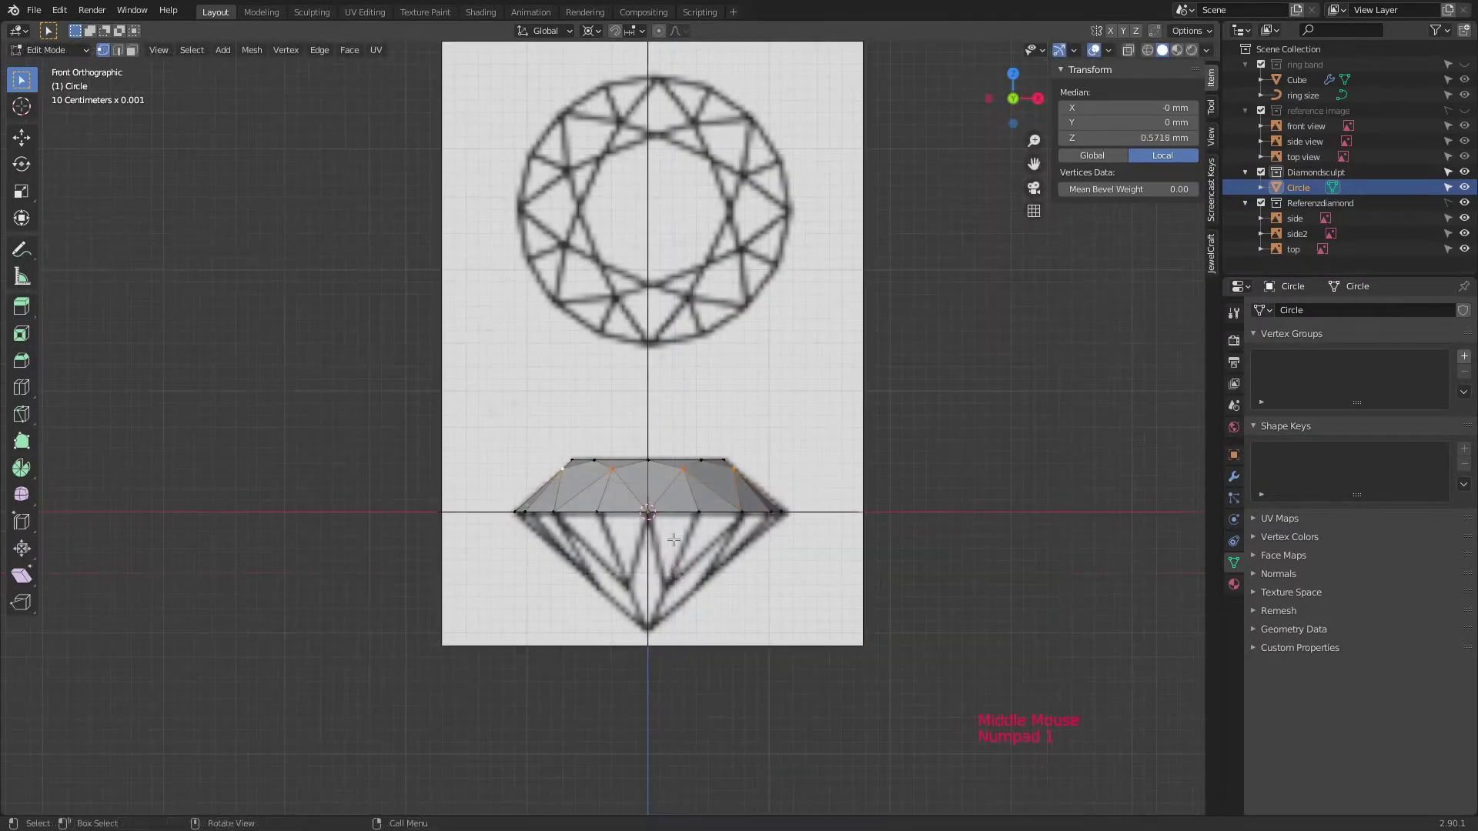
pyautogui.scroll(3, 611, 573)
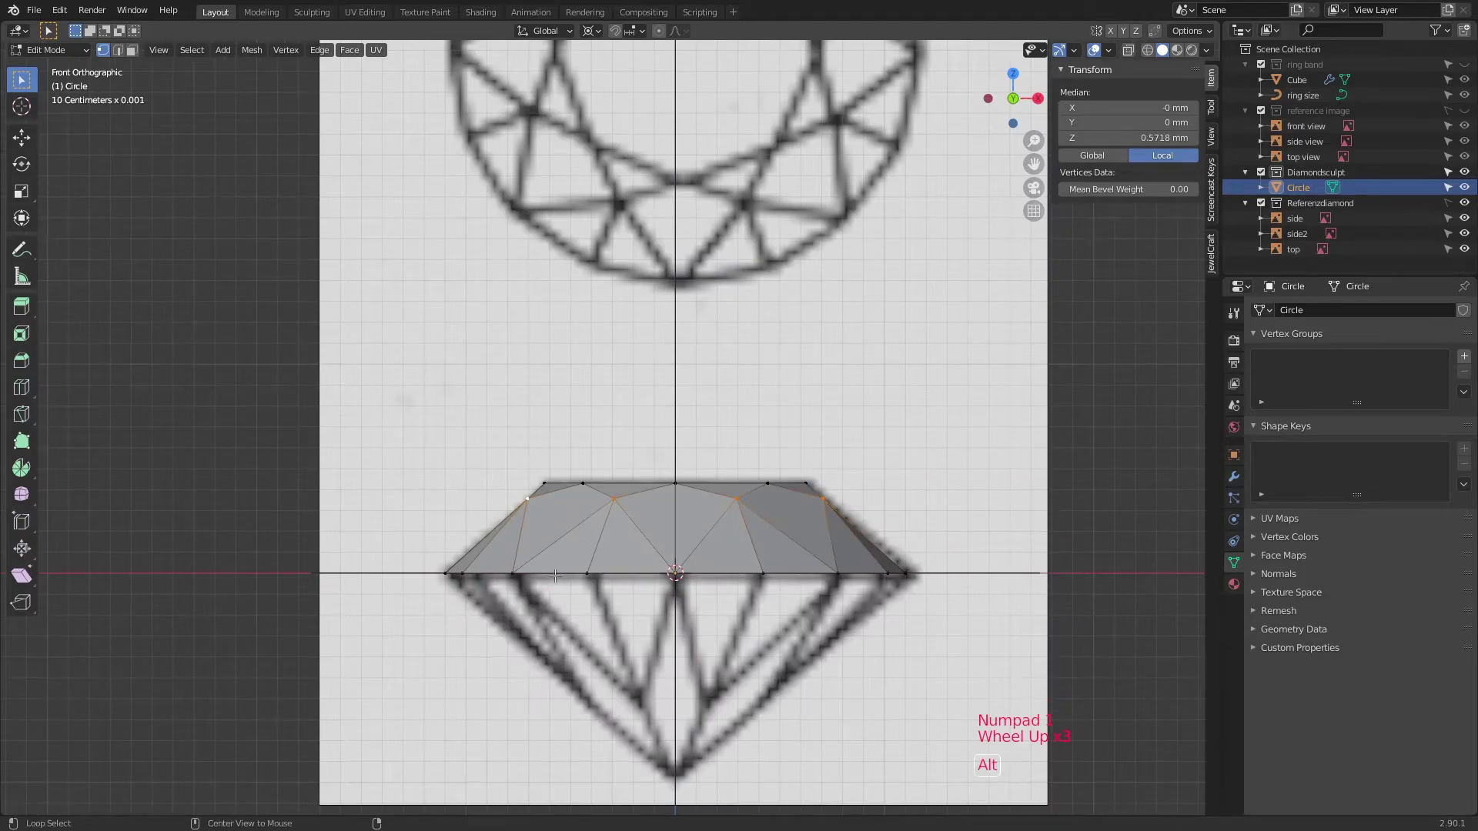
# - Extrude the diamond's outer edge loop down to about -0.065 mm local Z to form the girdle band
pyautogui.keyDown('alt'); pyautogui.click(549, 573); pyautogui.keyUp('alt')
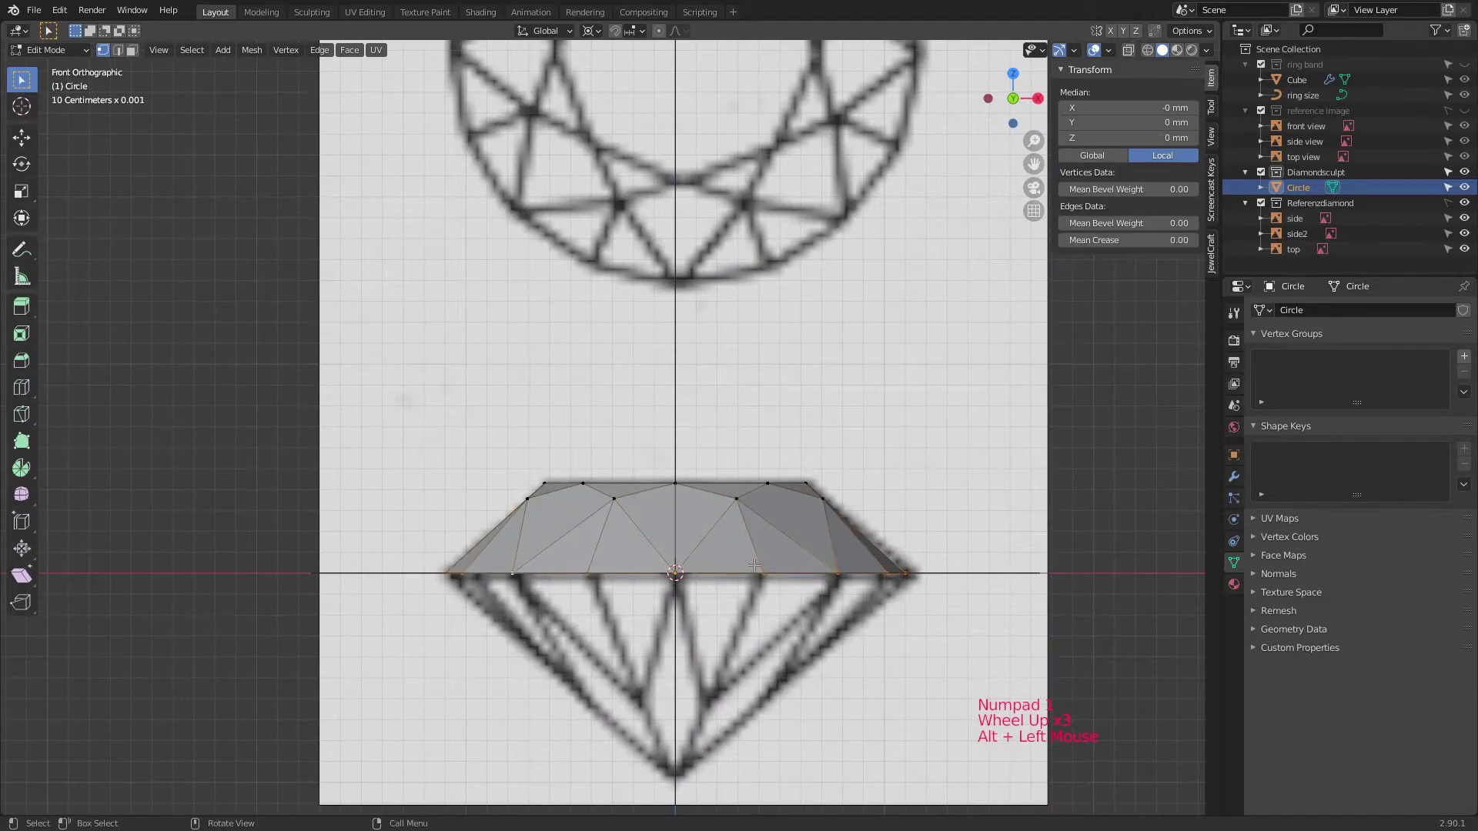
pyautogui.press('e')
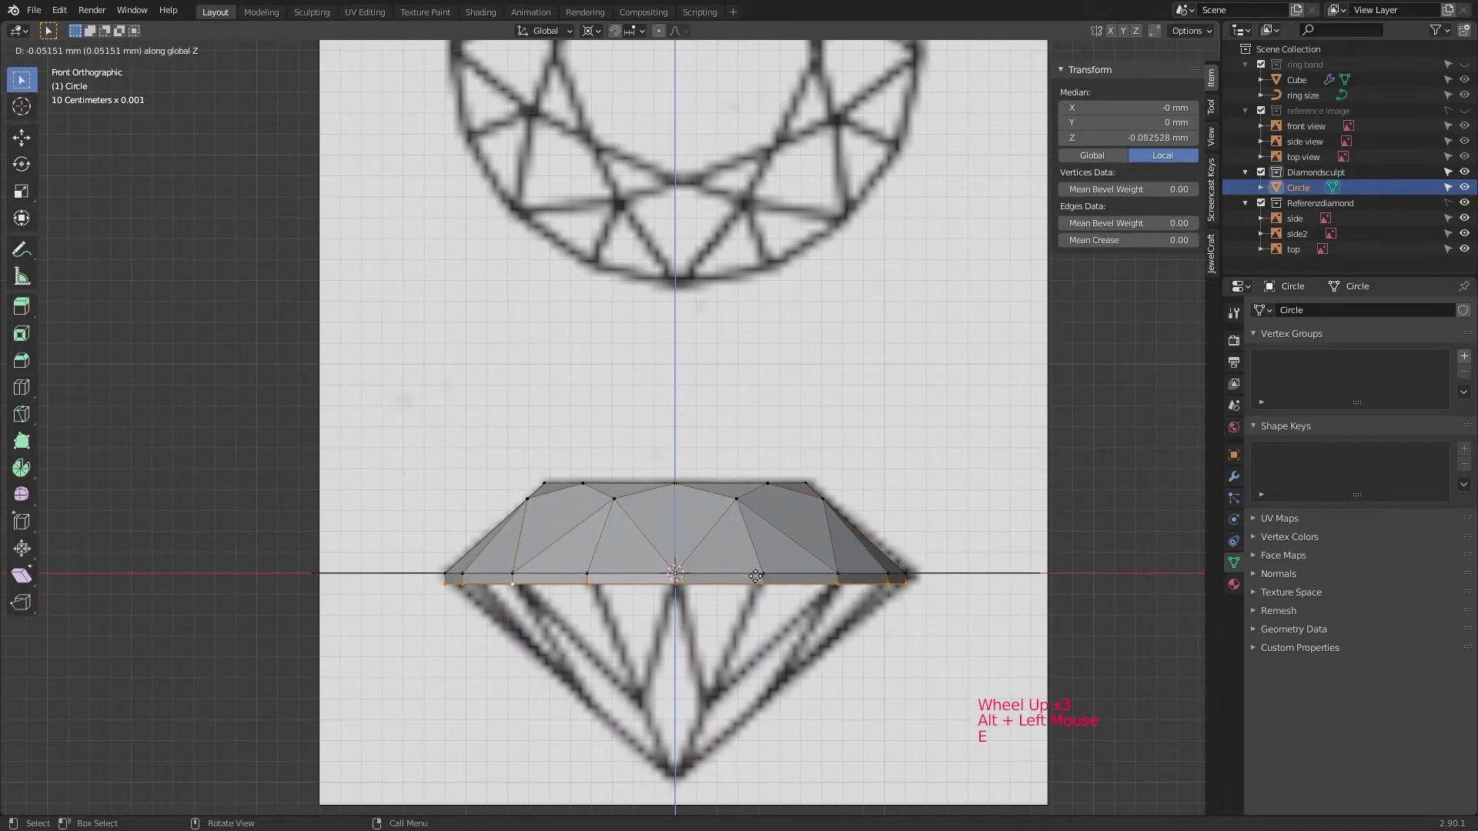
pyautogui.click(755, 578)
# - Select alternate vertices of the lower girdle loop with Checker Deselect, starting from a different active vertex to switch the pattern
pyautogui.moveTo(755, 577); pyautogui.dragTo(364, 615, button='middle')
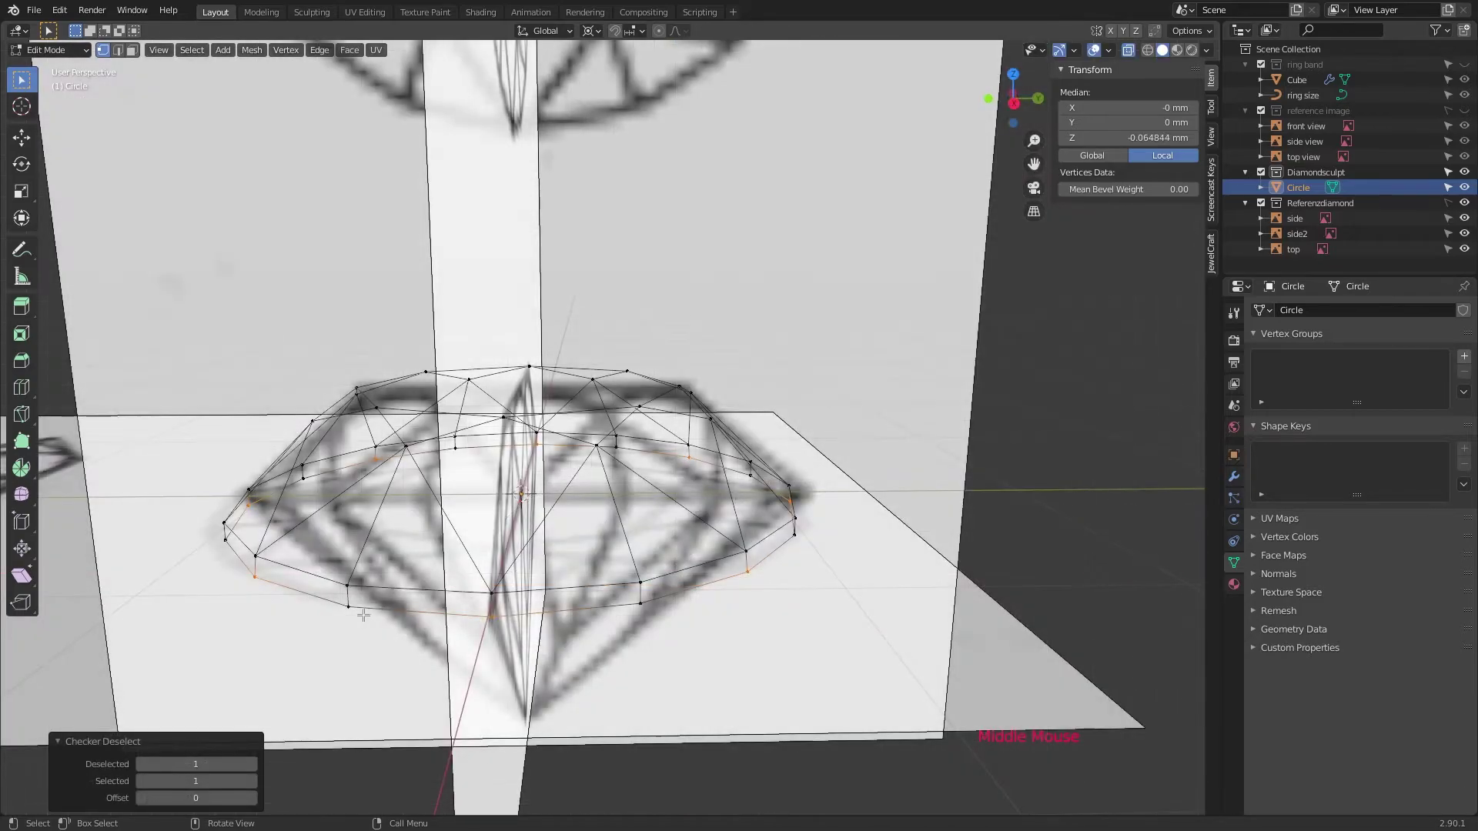
pyautogui.keyDown('alt'); pyautogui.click(363, 608); pyautogui.keyUp('alt')
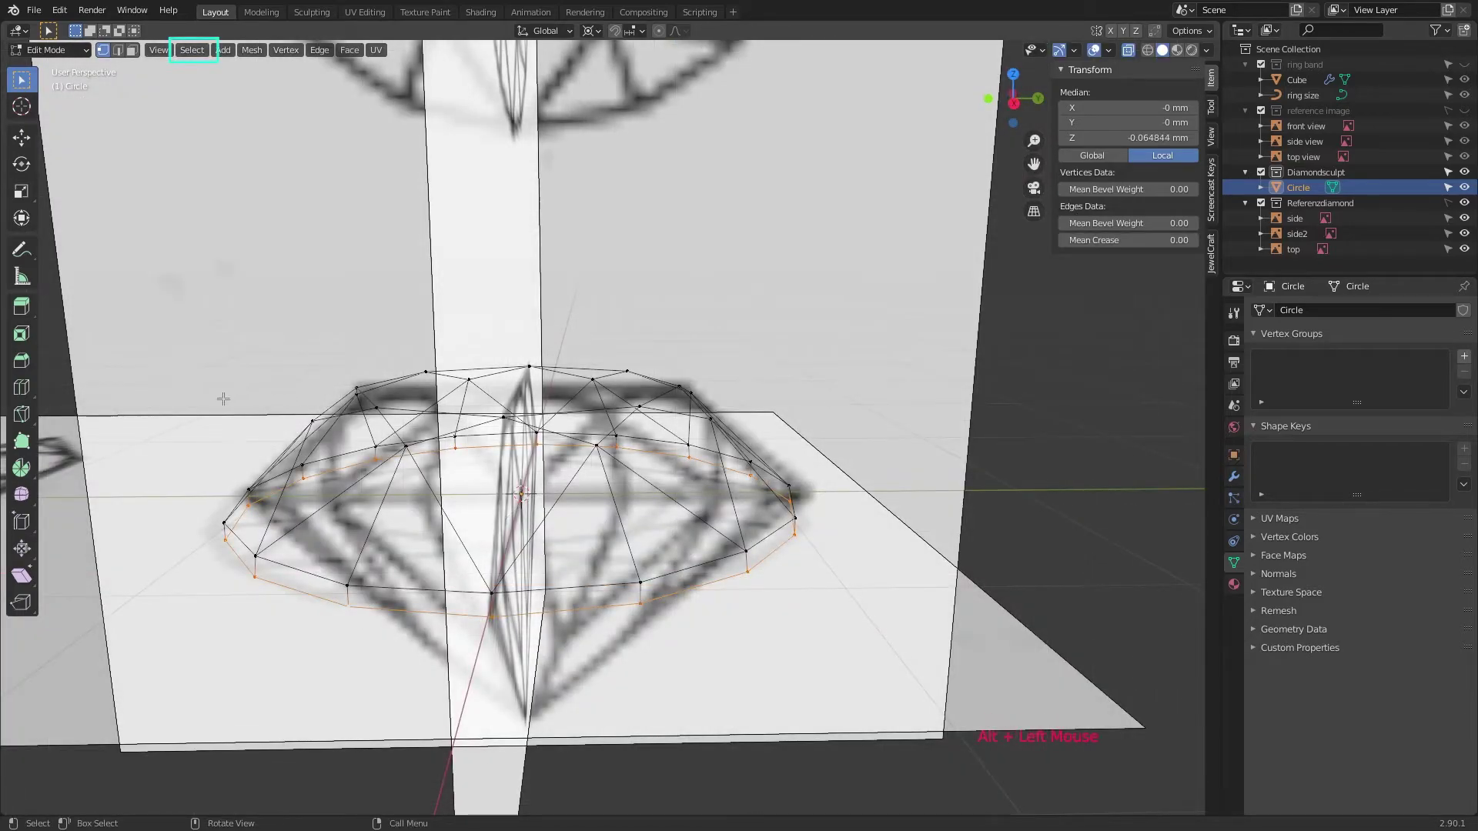
pyautogui.click(215, 50)
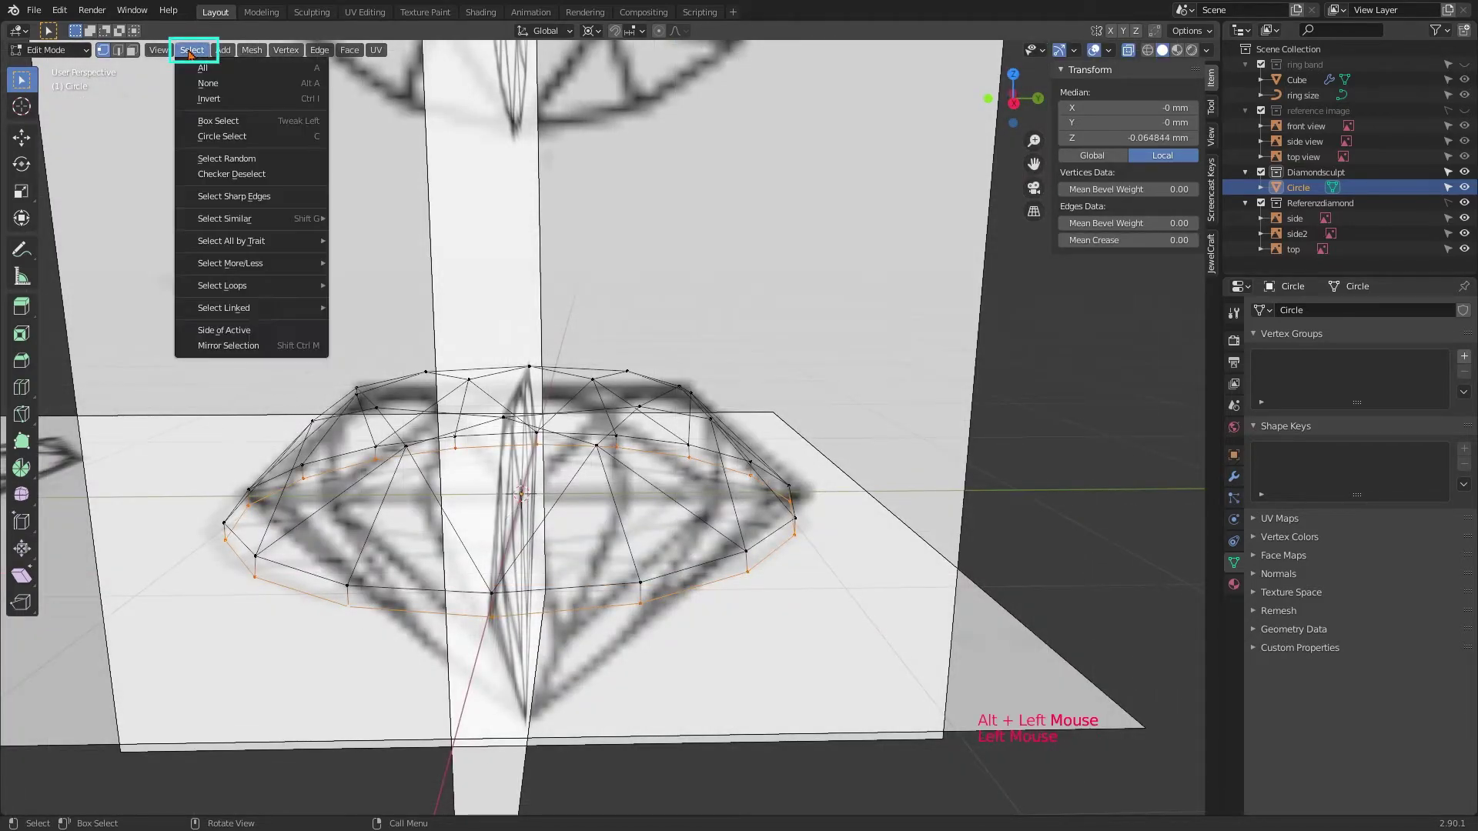
pyautogui.click(228, 176)
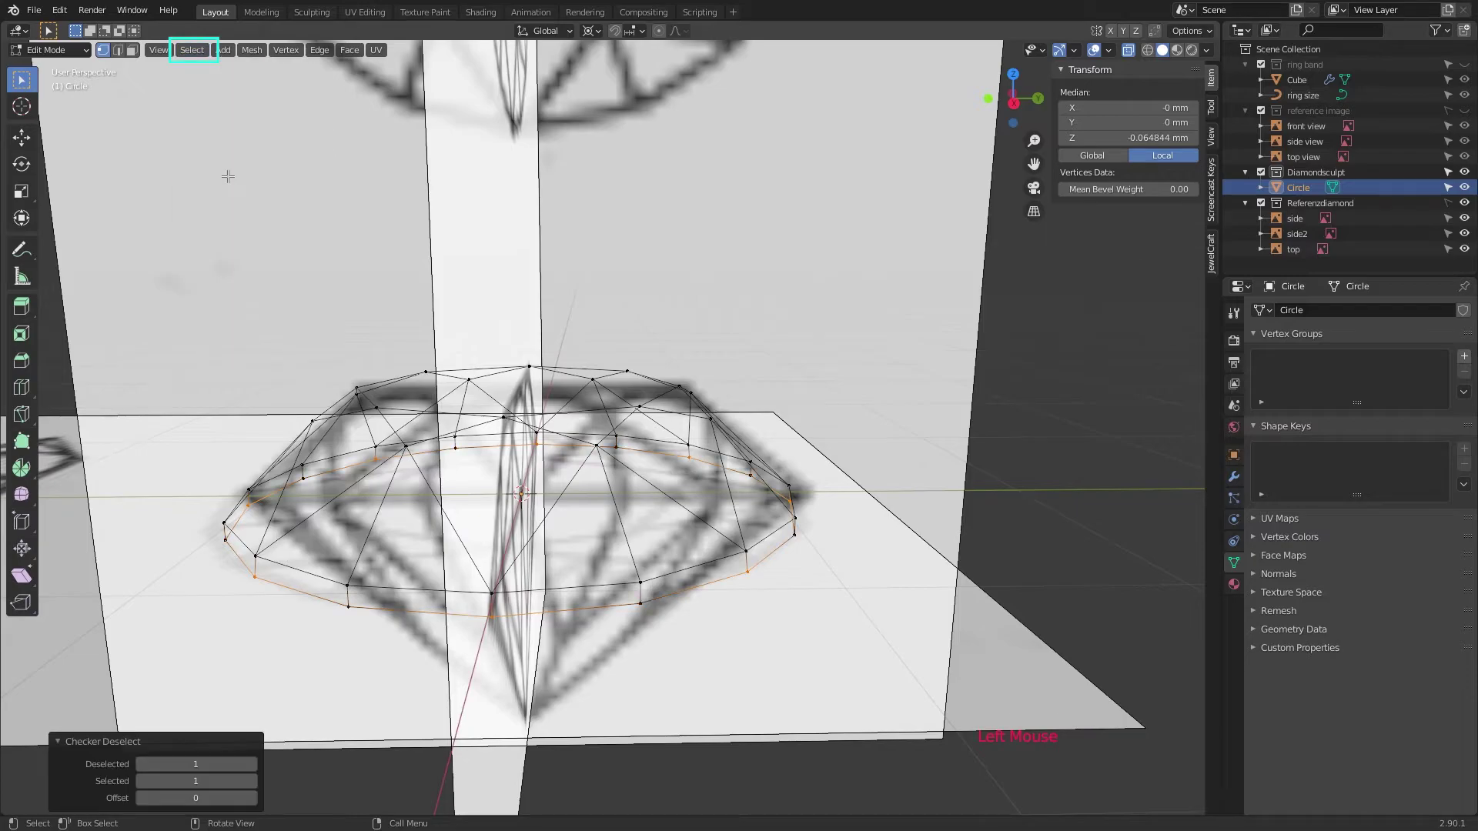
pyautogui.keyDown('alt'); pyautogui.click(355, 612); pyautogui.keyUp('alt')
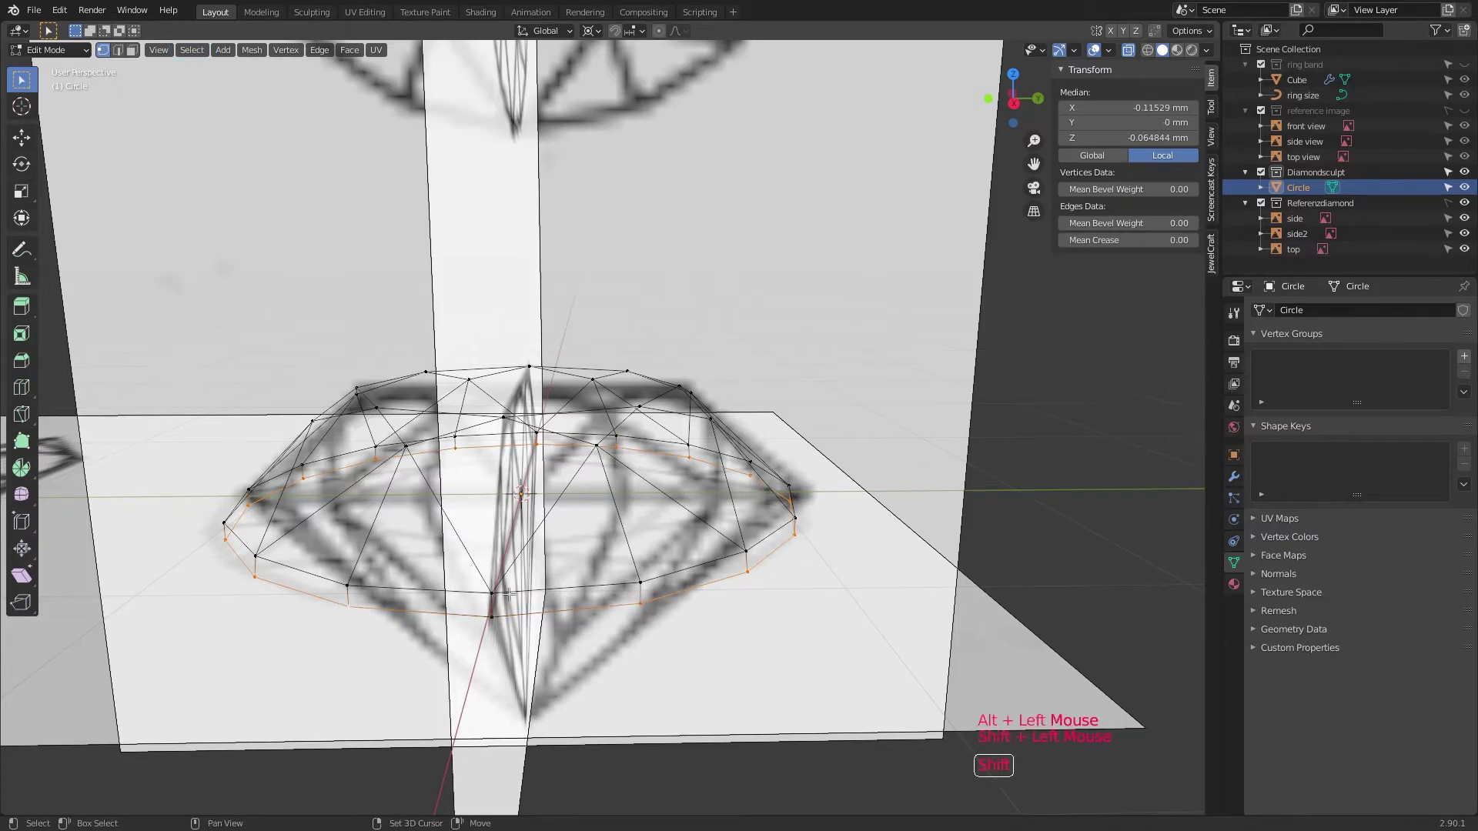
pyautogui.click(189, 50)
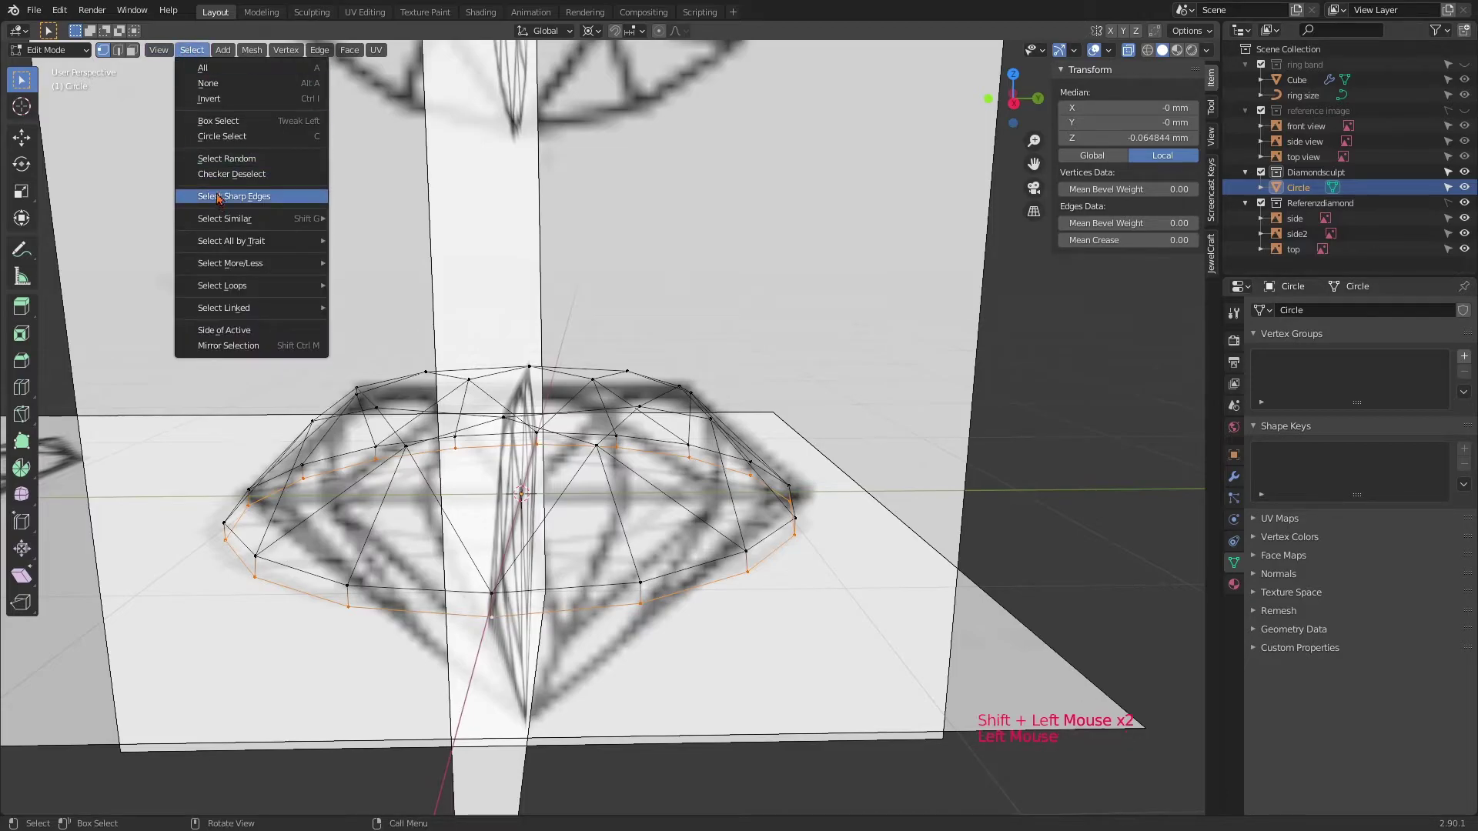
pyautogui.click(222, 174)
# - Extrude the alternate girdle vertices about 0.95 mm down along Z and merge them at center to form the culet
pyautogui.press('KP_1')
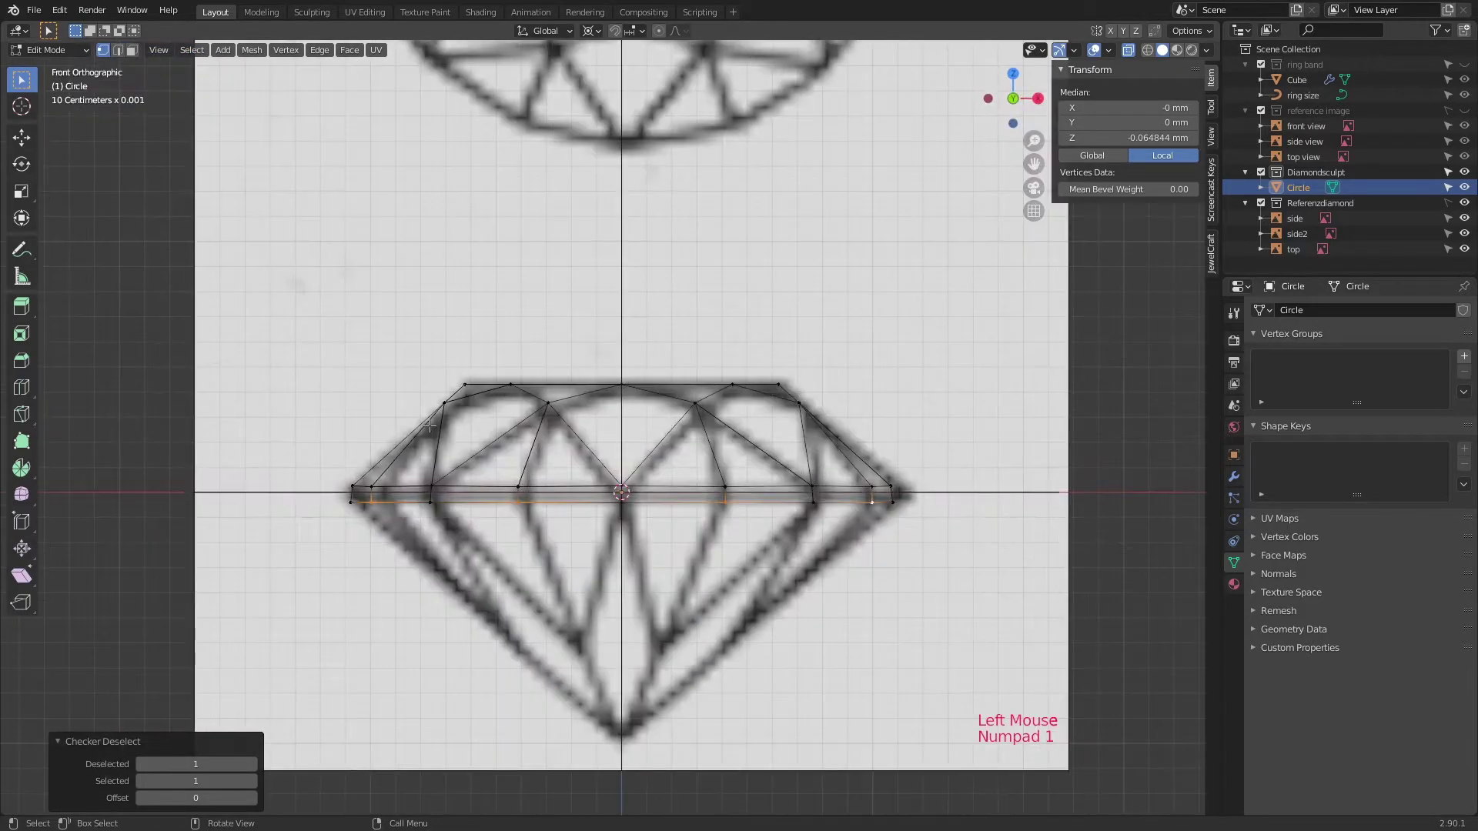
pyautogui.press('KP_3')
pyautogui.press('KP_1')
pyautogui.press('e')
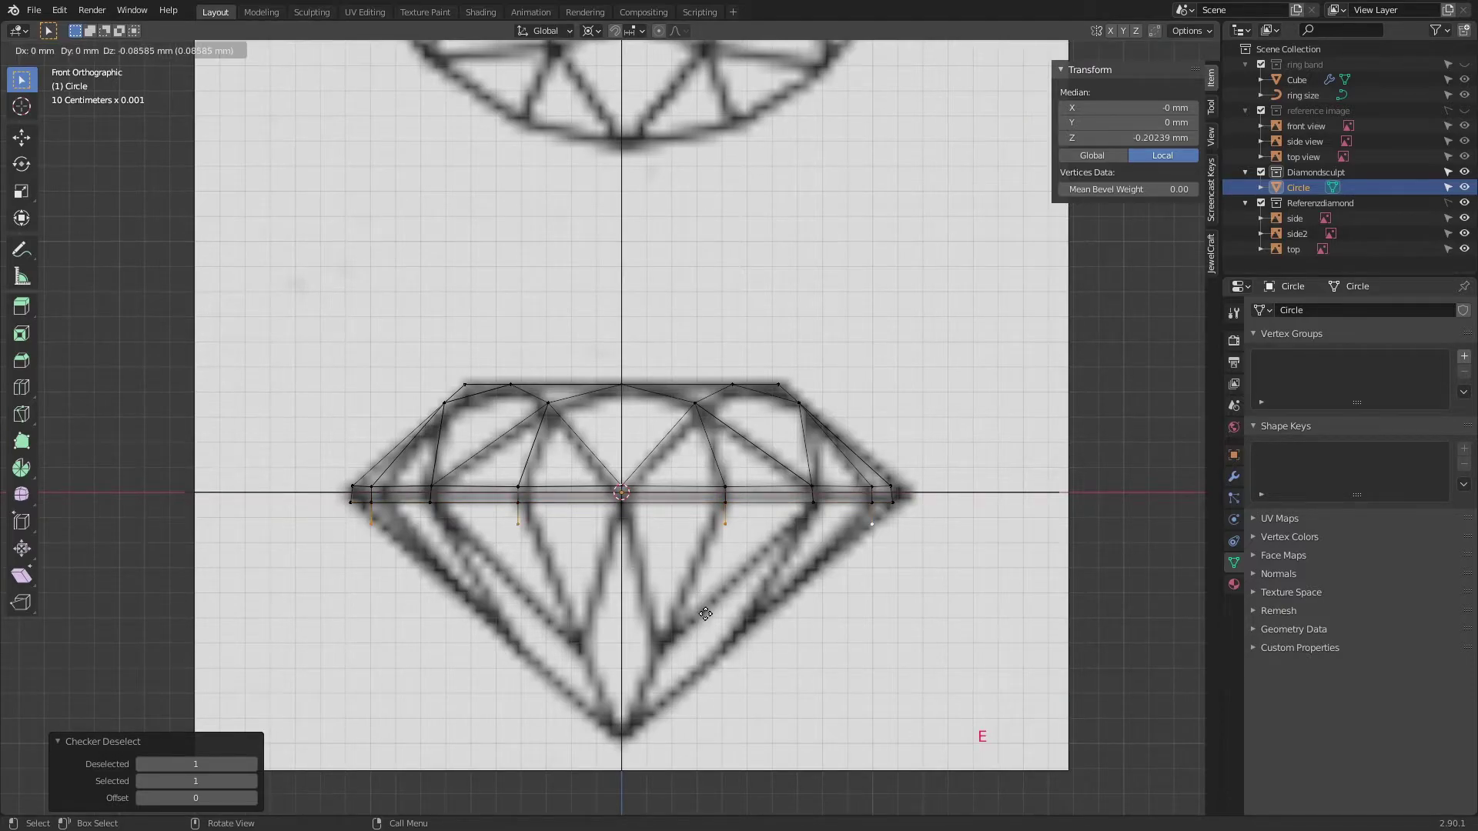
pyautogui.click(710, 61)
pyautogui.press('m')
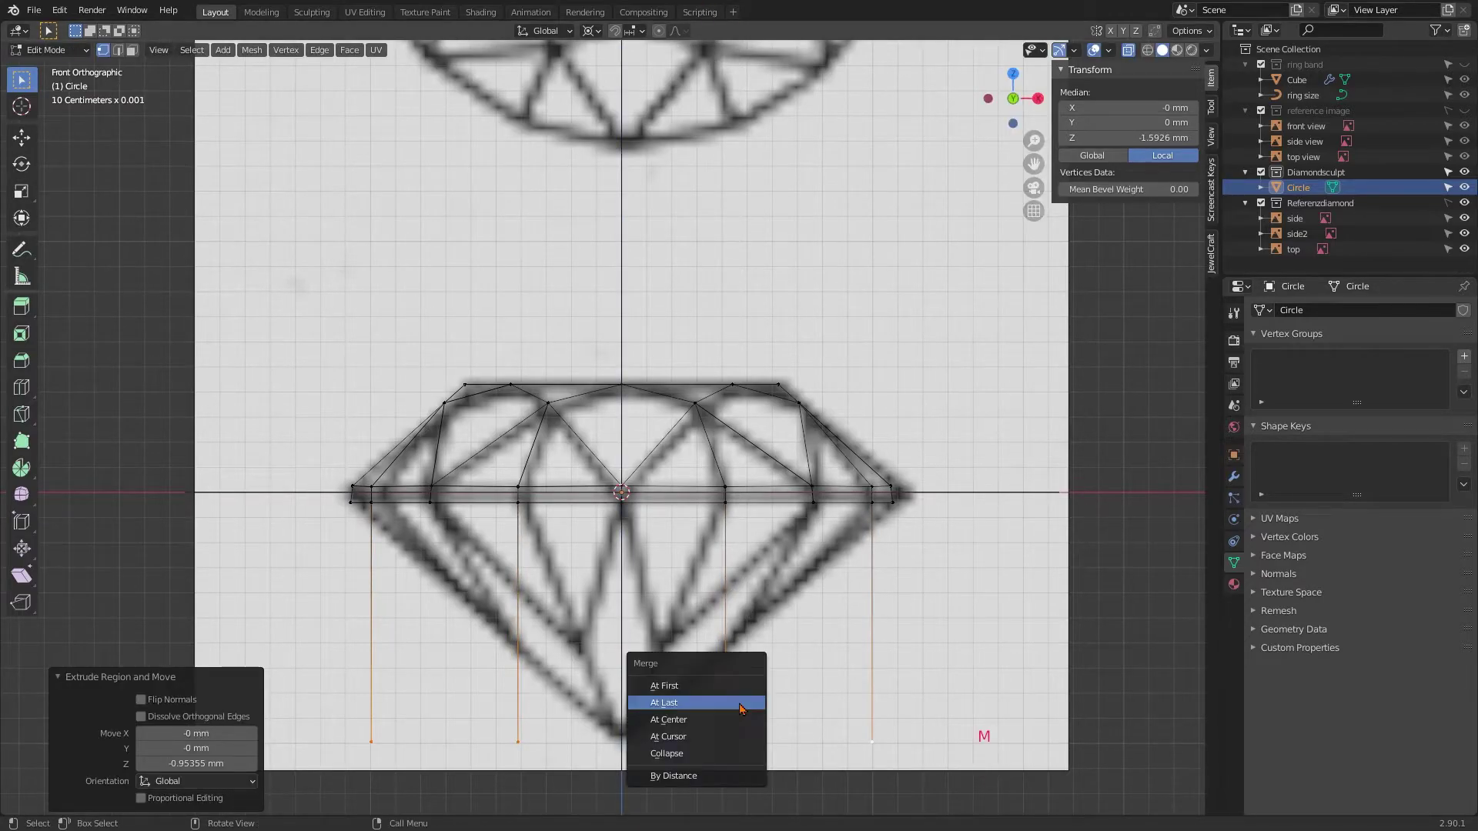
pyautogui.click(739, 714)
pyautogui.moveTo(737, 631)
pyautogui.mouseDown(button='middle')
pyautogui.moveTo(740, 597)
pyautogui.moveTo(744, 620)
pyautogui.mouseUp(button='middle')
pyautogui.press('KP_1')
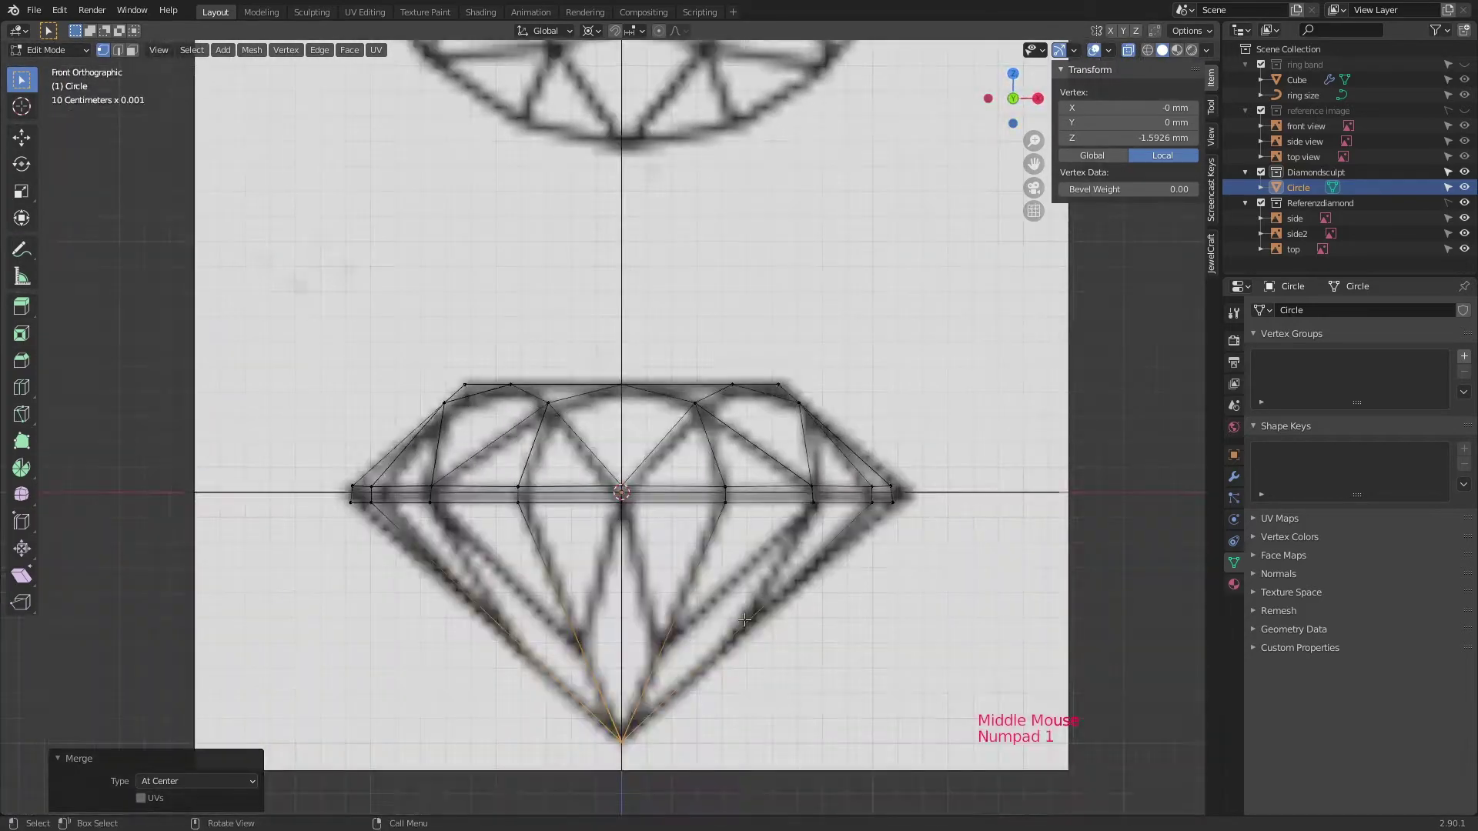
# - Split each pavilion edge between girdle and culet at its middle with a single loop cut, without sliding
pyautogui.hotkey('ctrl', 'r')
pyautogui.click(579, 643)
pyautogui.rightClick(579, 643)
pyautogui.hotkey('ctrl', 'r')
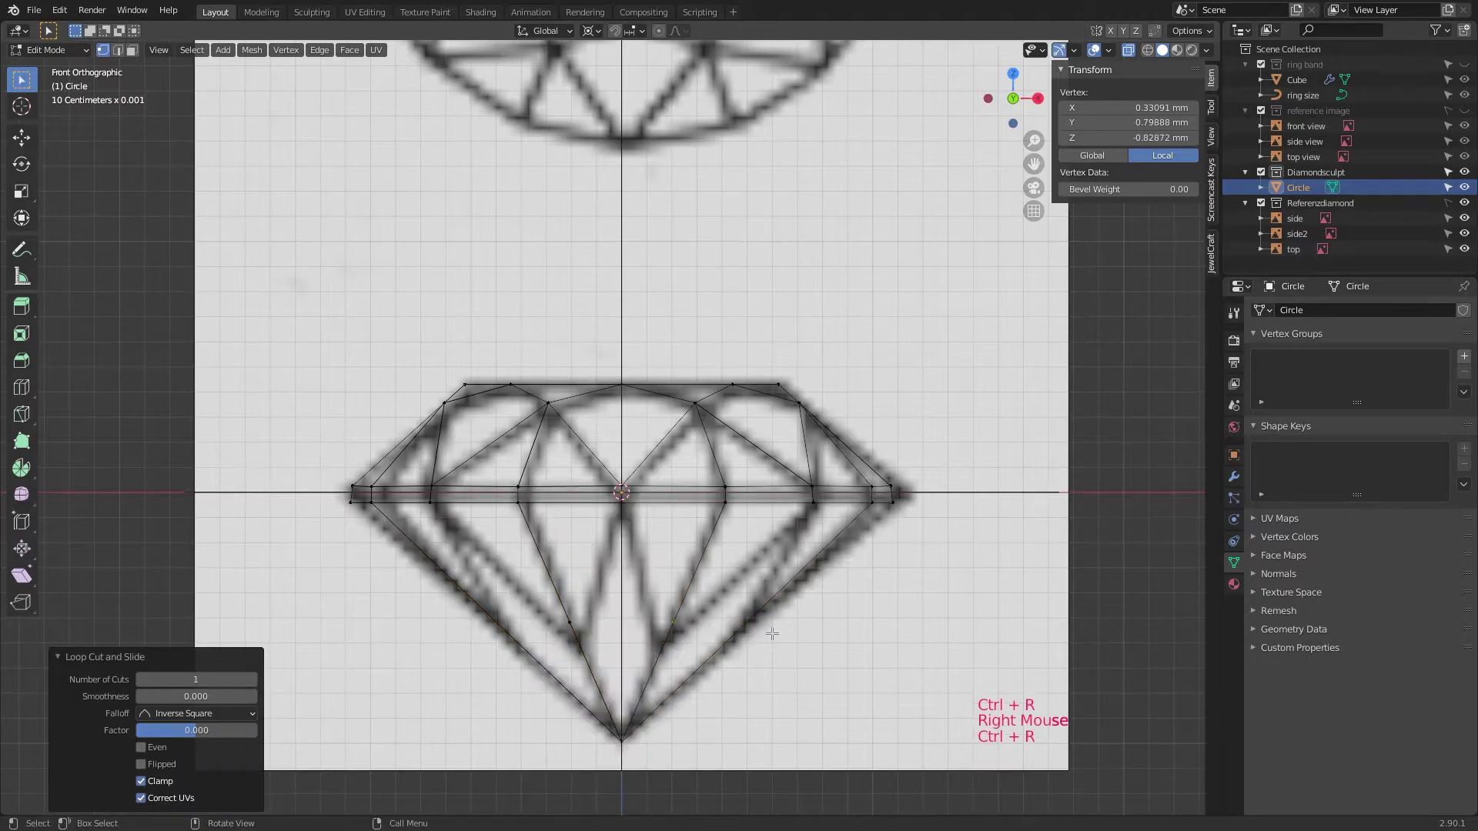
pyautogui.moveTo(772, 633); pyautogui.dragTo(656, 629, button='middle')
pyautogui.hotkey('ctrl', 'r')
pyautogui.rightClick(767, 643)
pyautogui.hotkey('ctrl', 'r')
pyautogui.hotkey('ctrl', 'r')
pyautogui.hotkey('ctrl', 'r')
pyautogui.hotkey('ctrl', 'r')
pyautogui.click(676, 613)
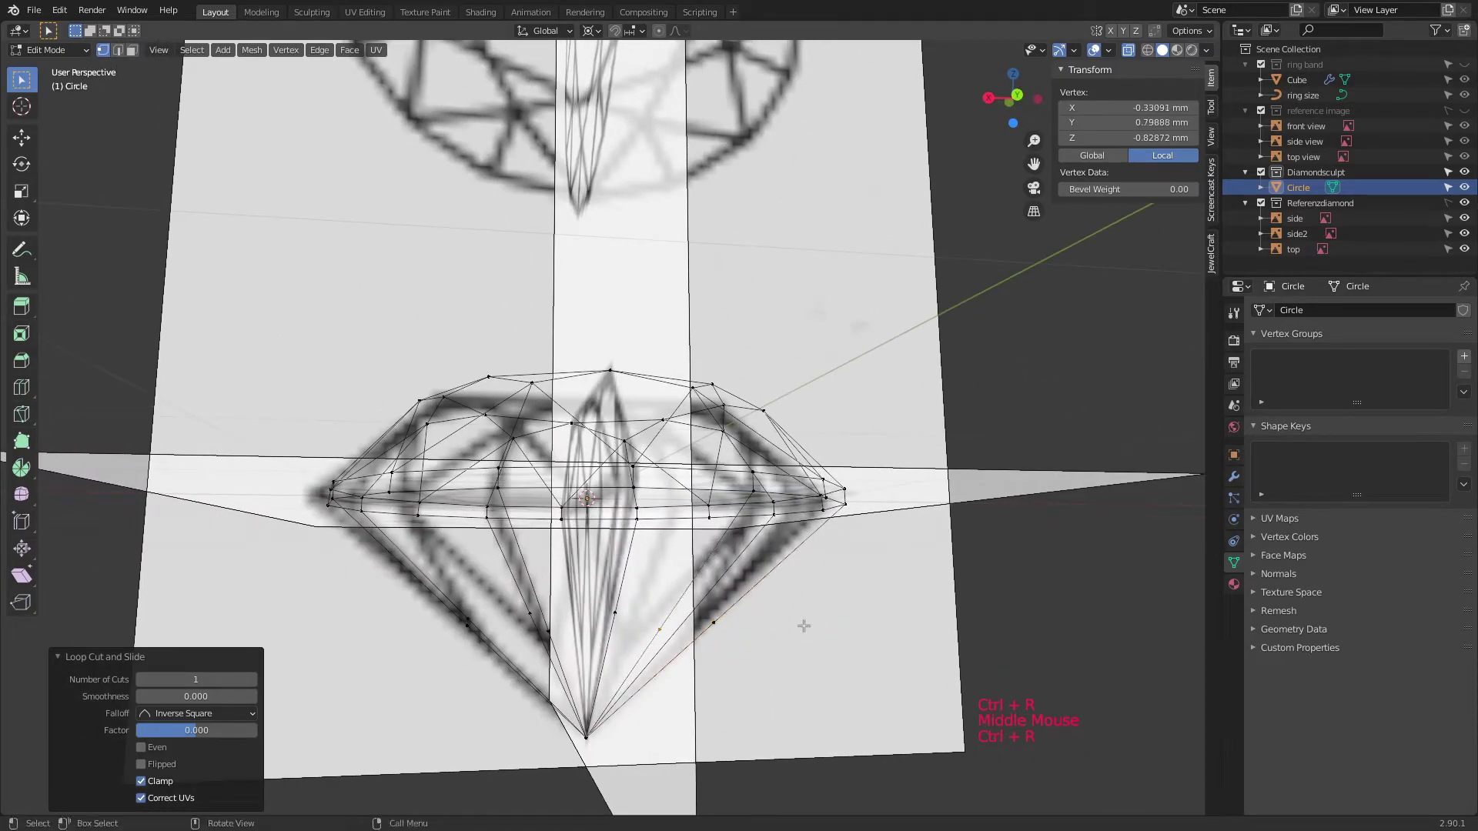
pyautogui.moveTo(804, 620); pyautogui.dragTo(885, 637, button='middle')
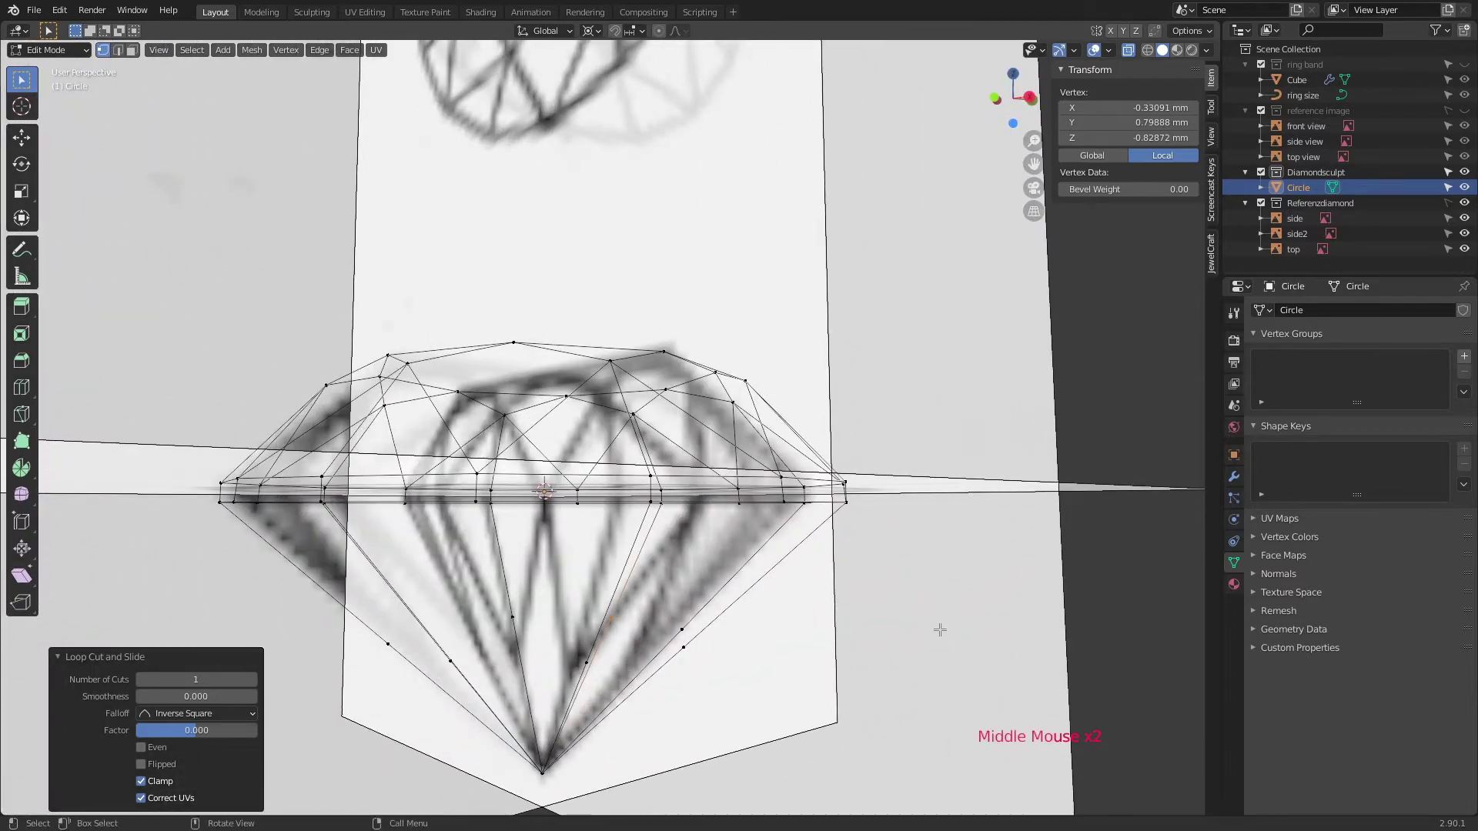
# - Hide the Referenzdiamond collection so only the diamond mesh is shown
pyautogui.press('KP_1')
pyautogui.moveTo(601, 523); pyautogui.dragTo(613, 538, button='middle')
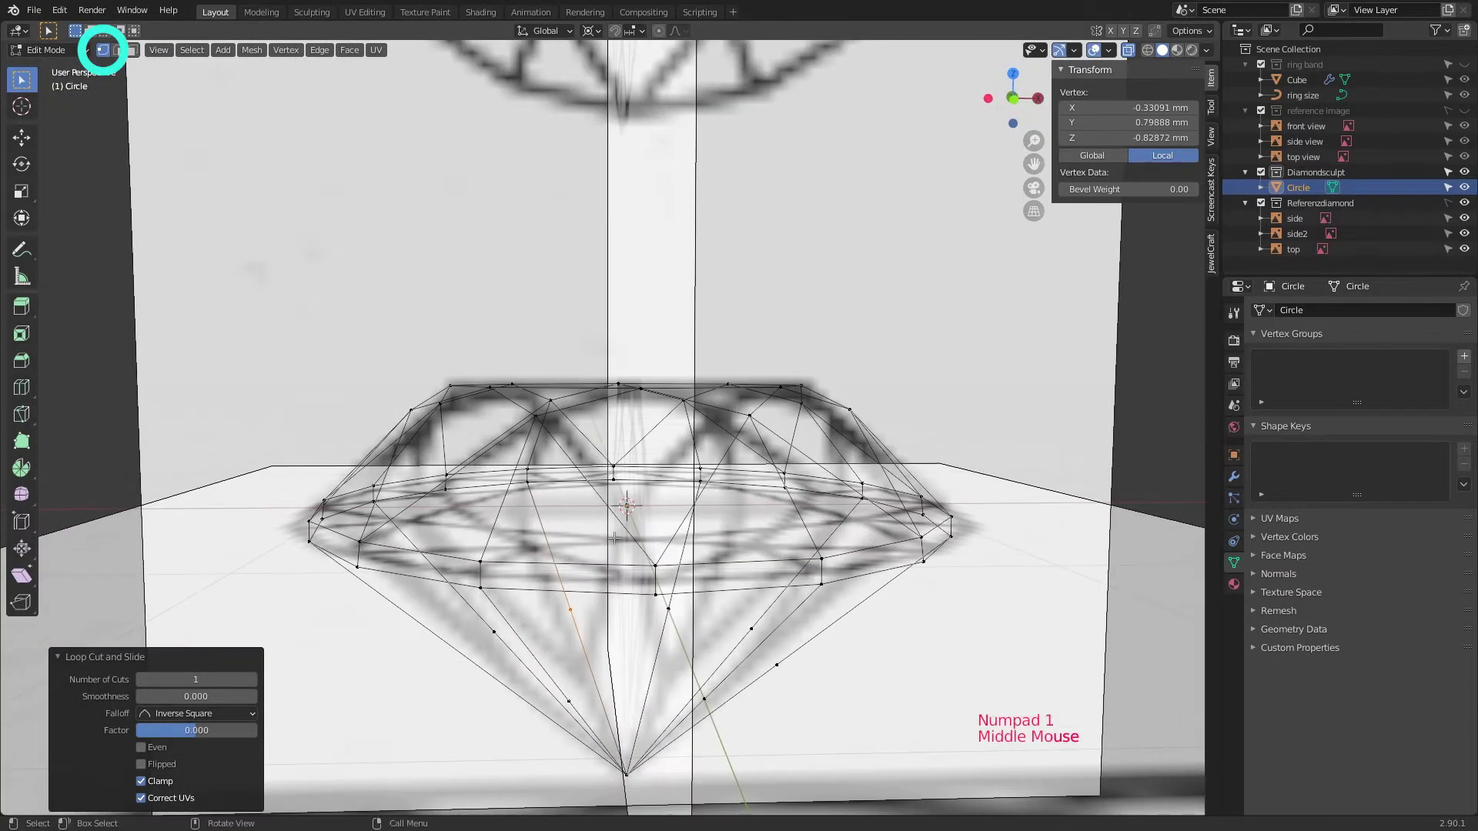
pyautogui.click(1464, 204)
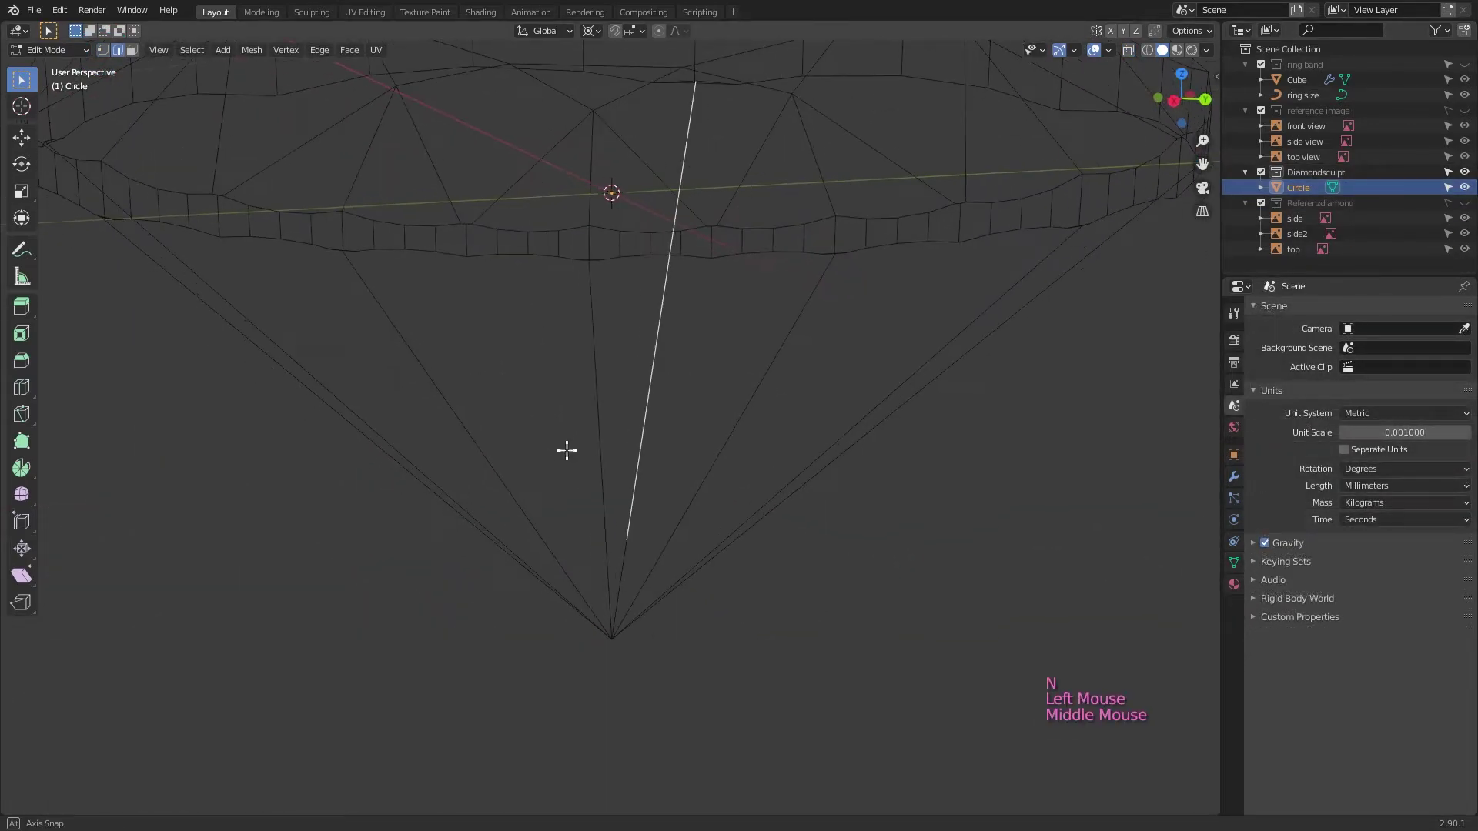
pyautogui.moveTo(566, 450); pyautogui.dragTo(407, 443, button='middle')
# - Try selecting pavilion edges and their midpoint vertices, switching between edge and vertex selection
pyautogui.click(397, 487)
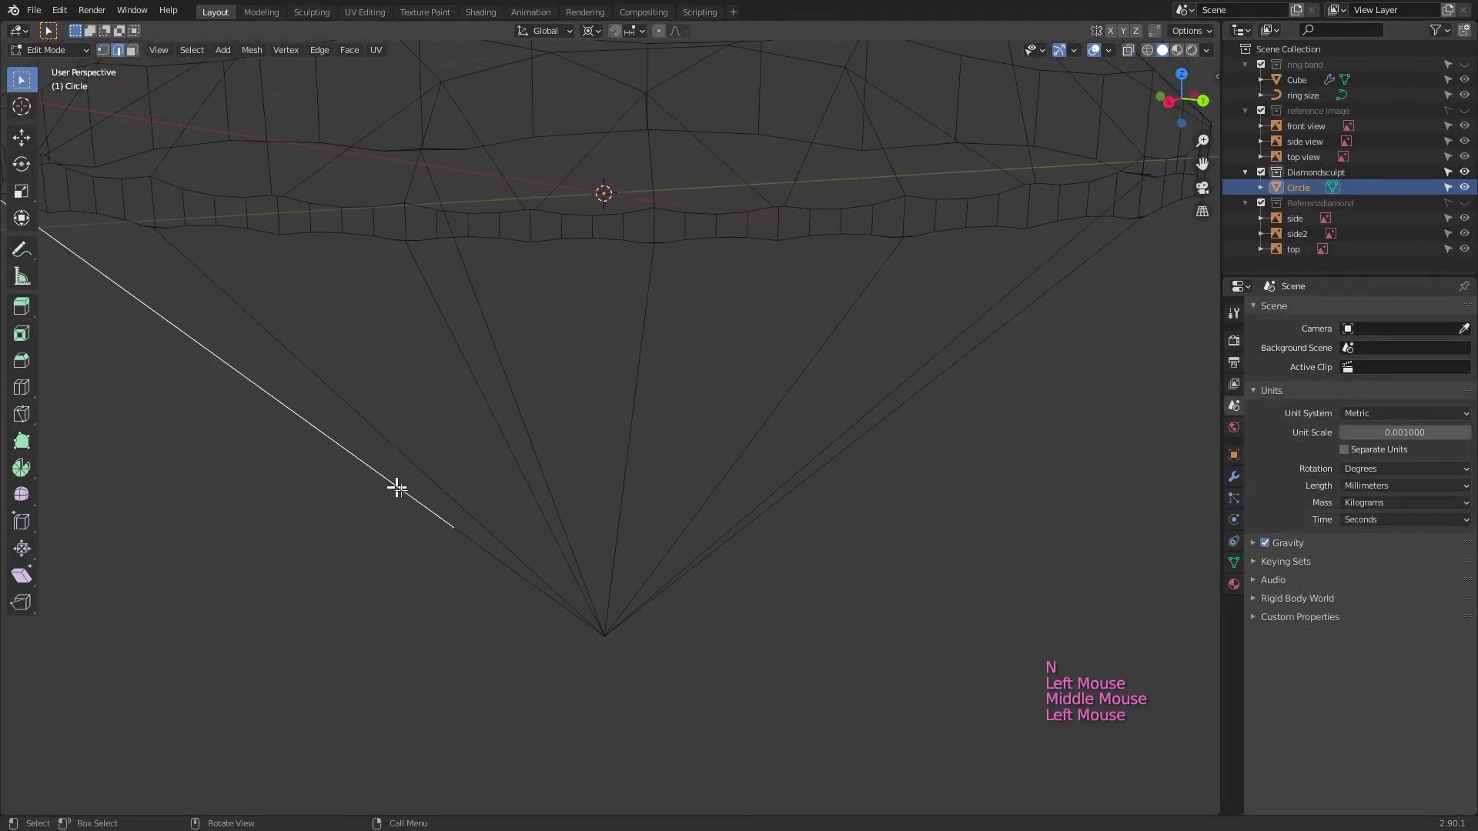
pyautogui.click(477, 545)
pyautogui.click(397, 440)
pyautogui.press('1')
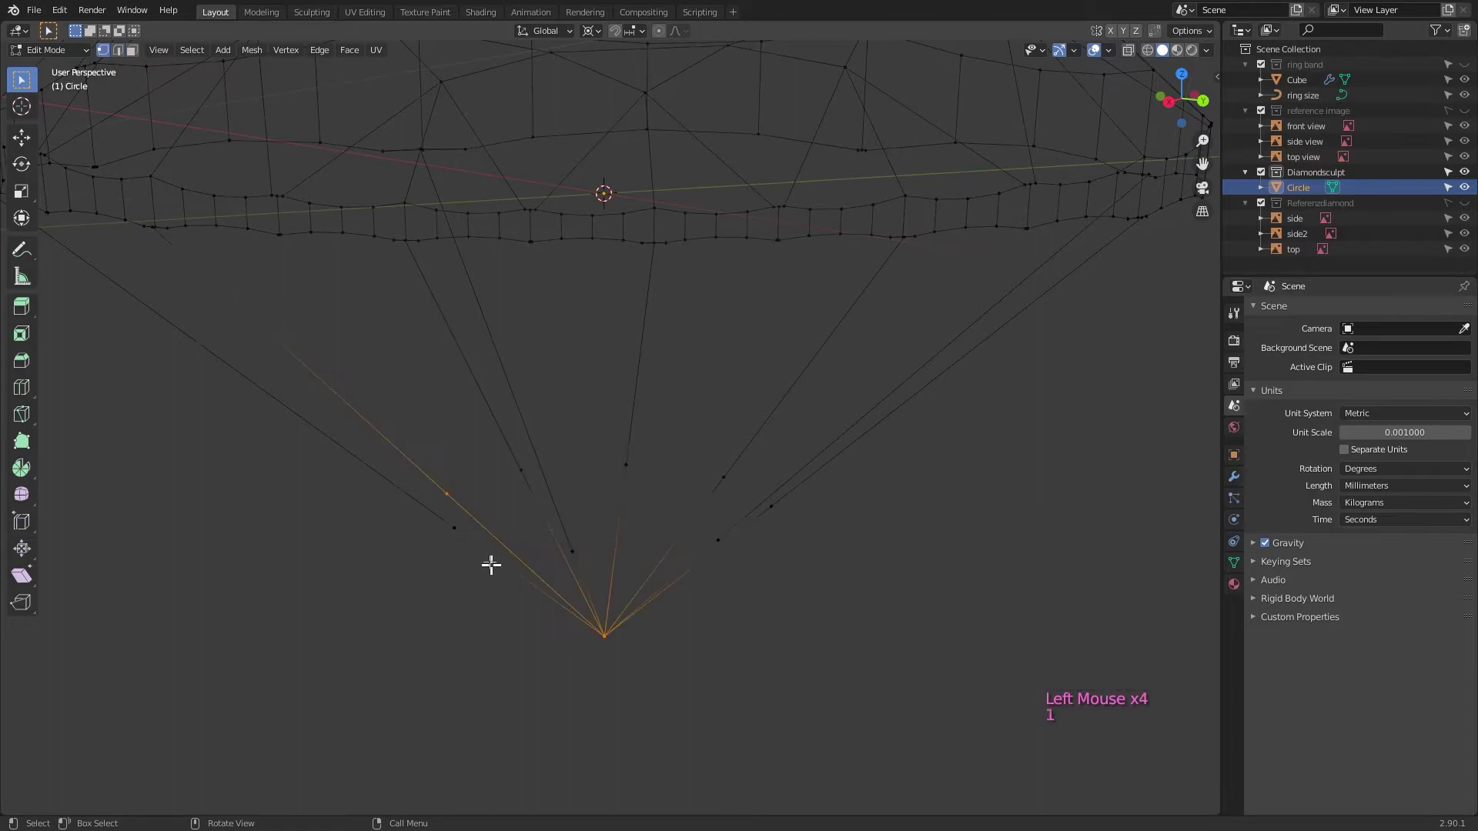
pyautogui.click(413, 467)
pyautogui.click(445, 490)
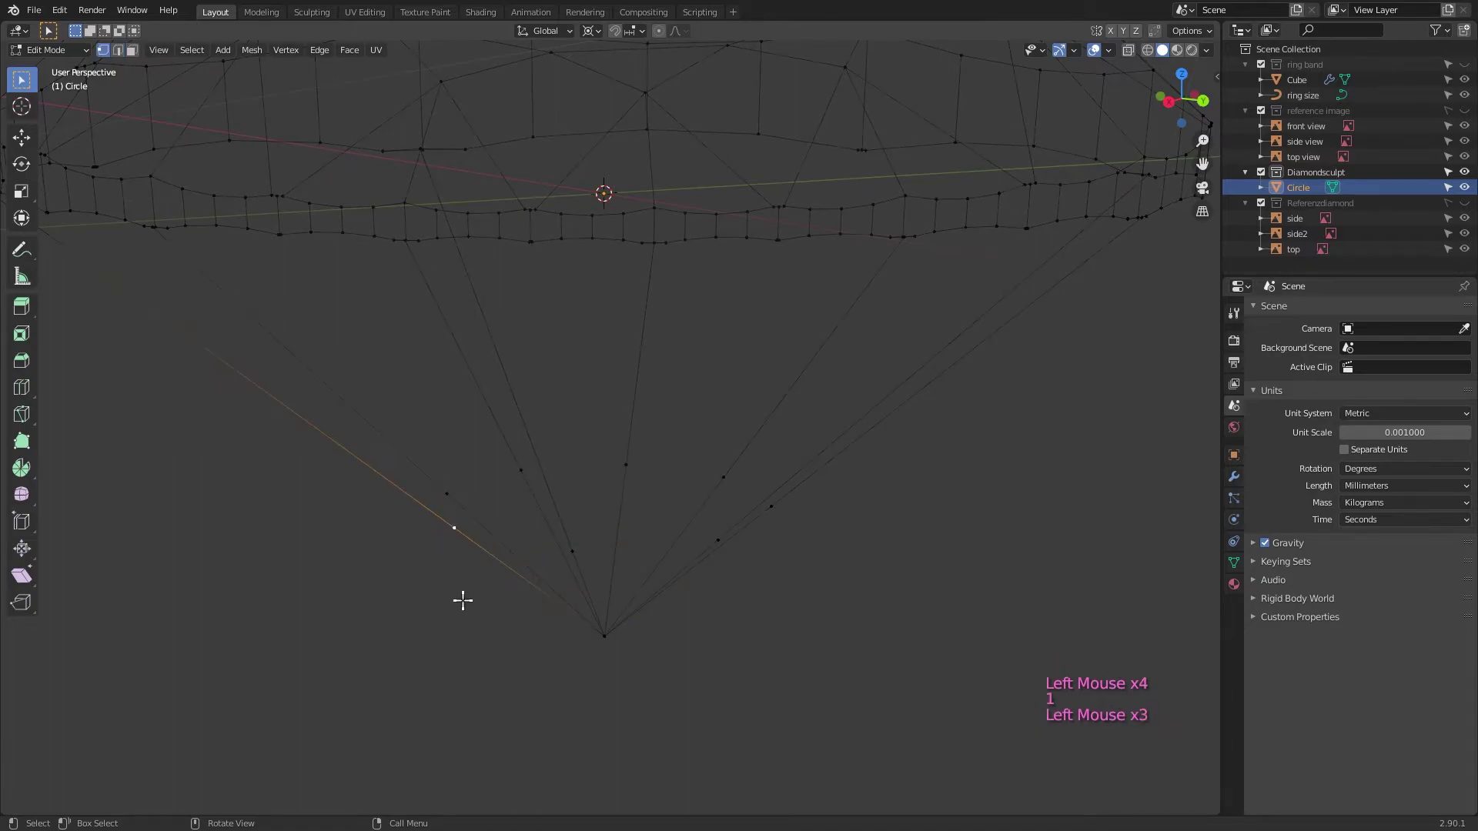
pyautogui.press('2')
pyautogui.click(488, 538)
pyautogui.click(486, 564)
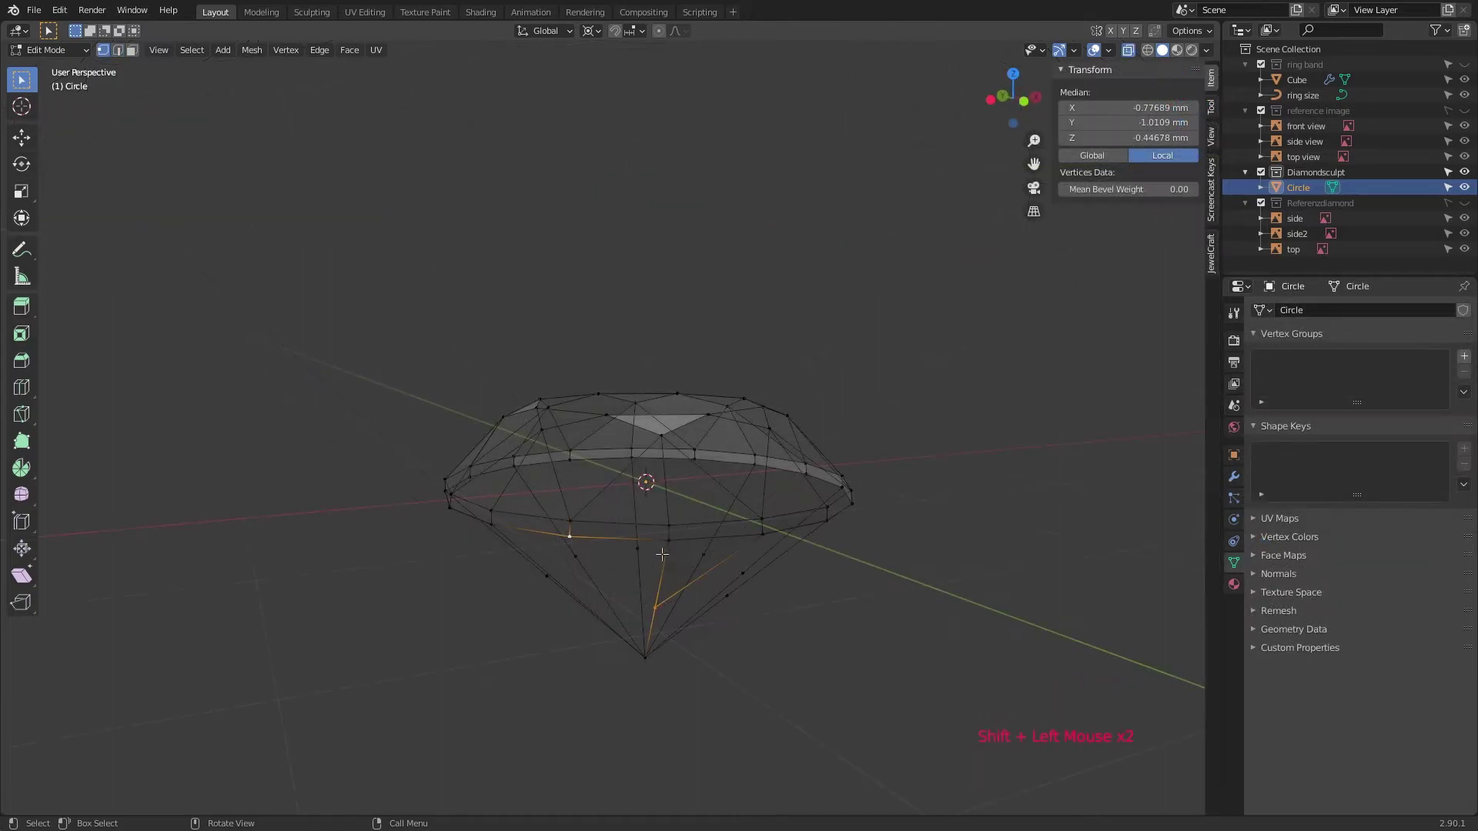
# - Fill a first triangular facet between two neighbouring lower girdle vertices and the adjacent pavilion edge midpoint
pyautogui.keyDown('shift'); pyautogui.click(593, 555); pyautogui.keyUp('shift')
pyautogui.press('f')
pyautogui.moveTo(739, 585); pyautogui.dragTo(770, 609, button='middle')
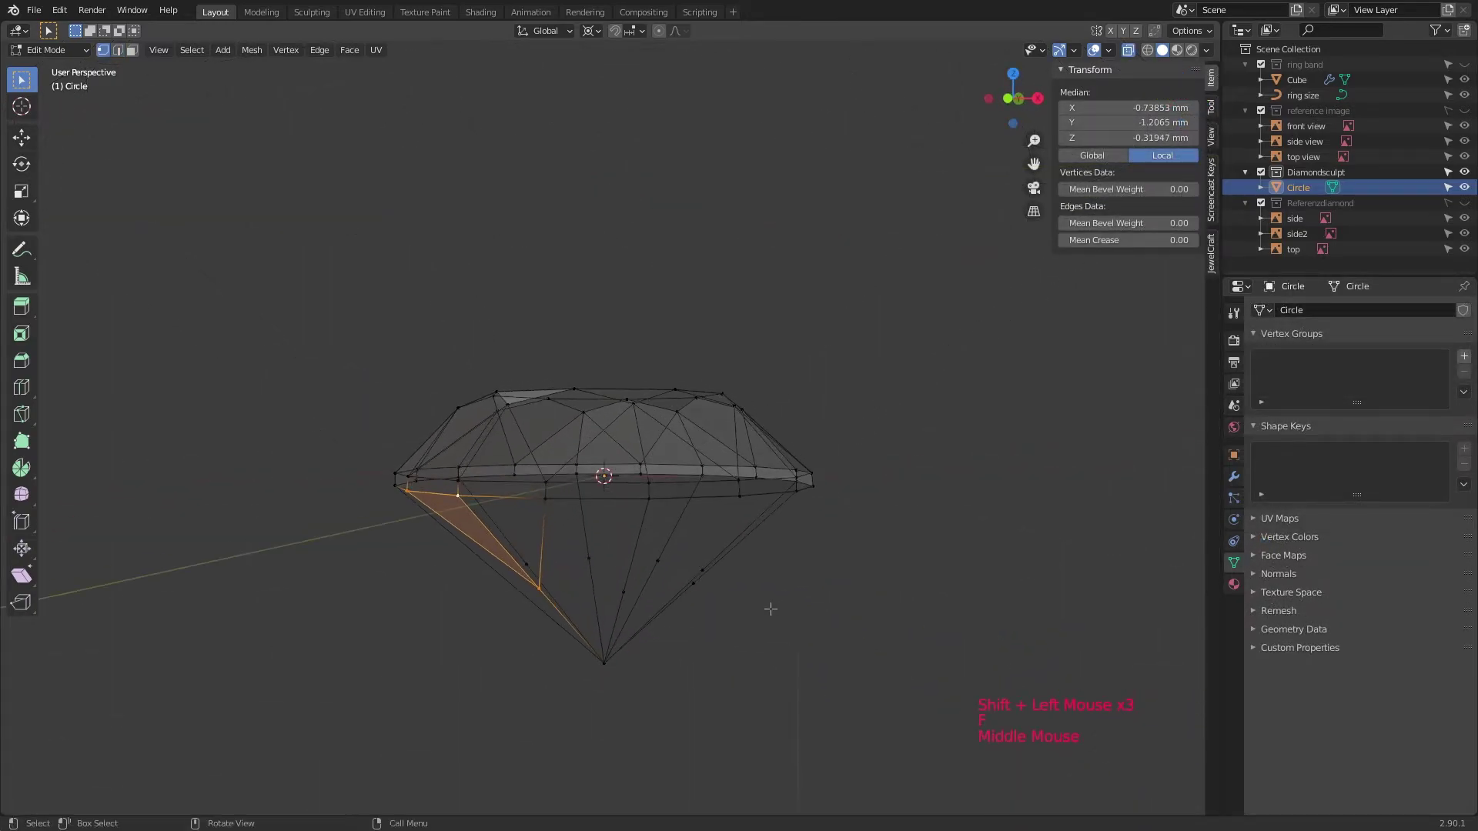
# - Fill the remaining triangular facets between the lower girdle edge and the pavilion midpoints all the way around the diamond
pyautogui.click(545, 499)
pyautogui.keyDown('ctrl'); pyautogui.click(623, 591); pyautogui.keyUp('ctrl')
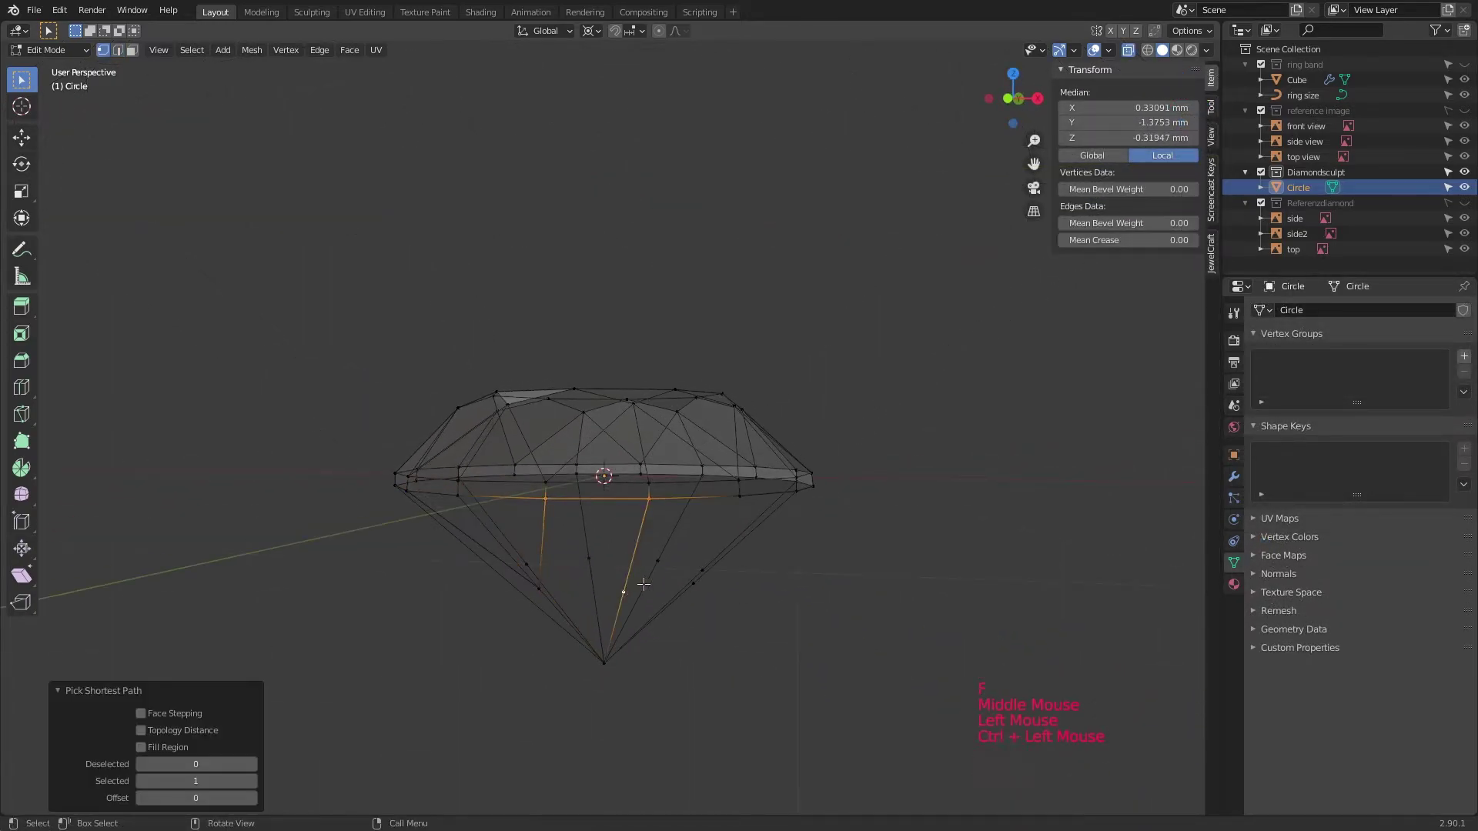
pyautogui.press('f')
pyautogui.moveTo(751, 575); pyautogui.dragTo(718, 601, button='middle')
pyautogui.keyDown('ctrl'); pyautogui.click(657, 504); pyautogui.keyUp('ctrl')
pyautogui.press('f')
pyautogui.click(578, 533)
pyautogui.keyDown('ctrl'); pyautogui.click(619, 600); pyautogui.keyUp('ctrl')
pyautogui.press('f')
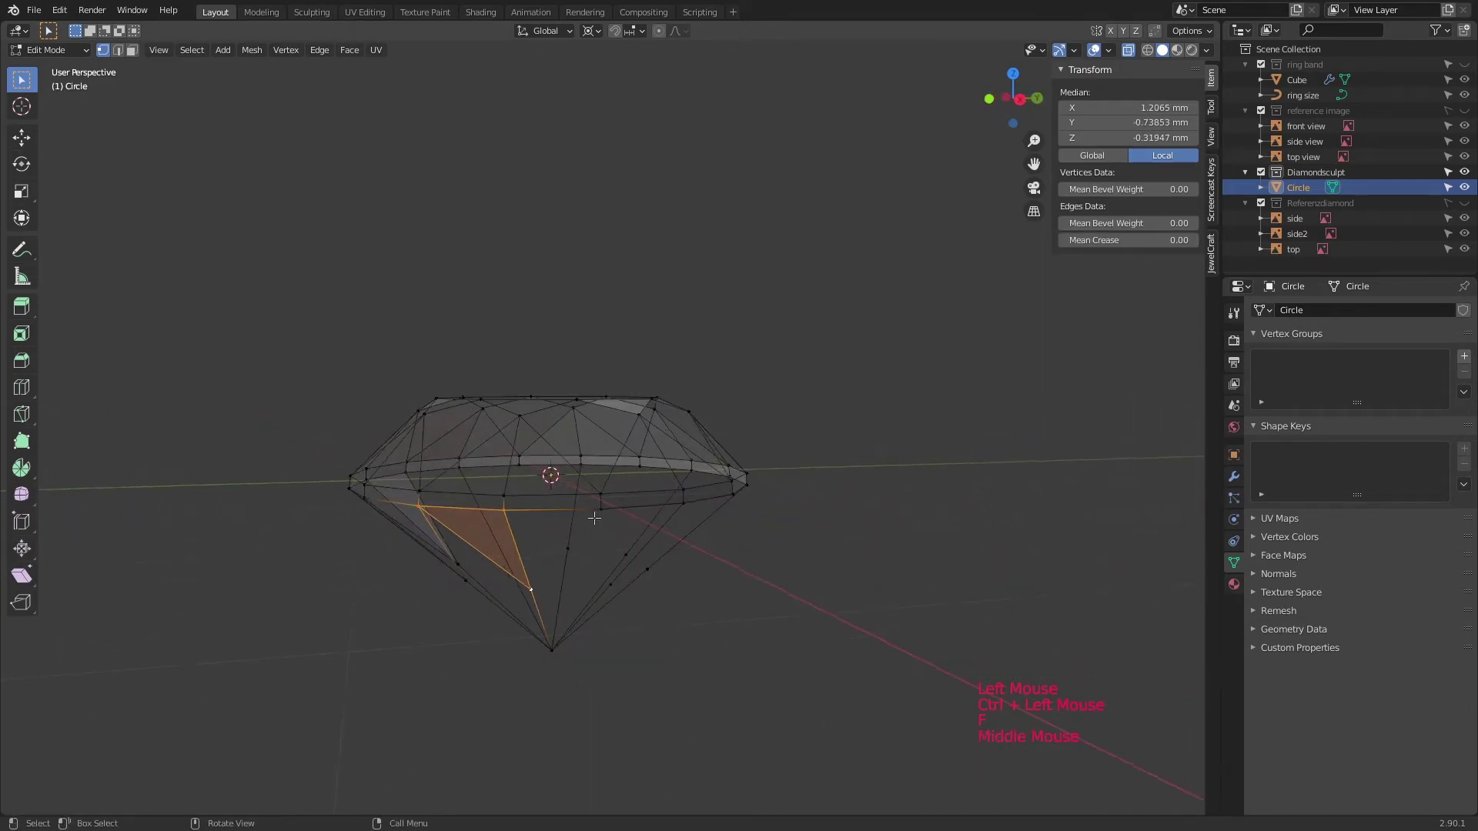
pyautogui.click(601, 509)
pyautogui.keyDown('ctrl'); pyautogui.click(531, 589); pyautogui.keyUp('ctrl')
pyautogui.press('f')
pyautogui.moveTo(693, 581); pyautogui.dragTo(640, 541, button='middle')
pyautogui.click(548, 526)
pyautogui.keyDown('ctrl'); pyautogui.click(587, 588); pyautogui.keyUp('ctrl')
pyautogui.press('f')
pyautogui.click(540, 579)
pyautogui.keyDown('ctrl'); pyautogui.click(608, 507); pyautogui.keyUp('ctrl')
pyautogui.press('f')
pyautogui.click(593, 571)
pyautogui.keyDown('ctrl'); pyautogui.click(534, 527); pyautogui.keyUp('ctrl')
pyautogui.press('f')
pyautogui.click(636, 508)
pyautogui.keyDown('ctrl'); pyautogui.click(571, 568); pyautogui.keyUp('ctrl')
pyautogui.press('f')
pyautogui.moveTo(720, 567); pyautogui.dragTo(684, 528, button='middle')
pyautogui.click(590, 512)
pyautogui.keyDown('ctrl'); pyautogui.click(638, 567); pyautogui.keyUp('ctrl')
pyautogui.press('f')
pyautogui.click(692, 507)
pyautogui.keyDown('ctrl'); pyautogui.click(618, 569); pyautogui.keyUp('ctrl')
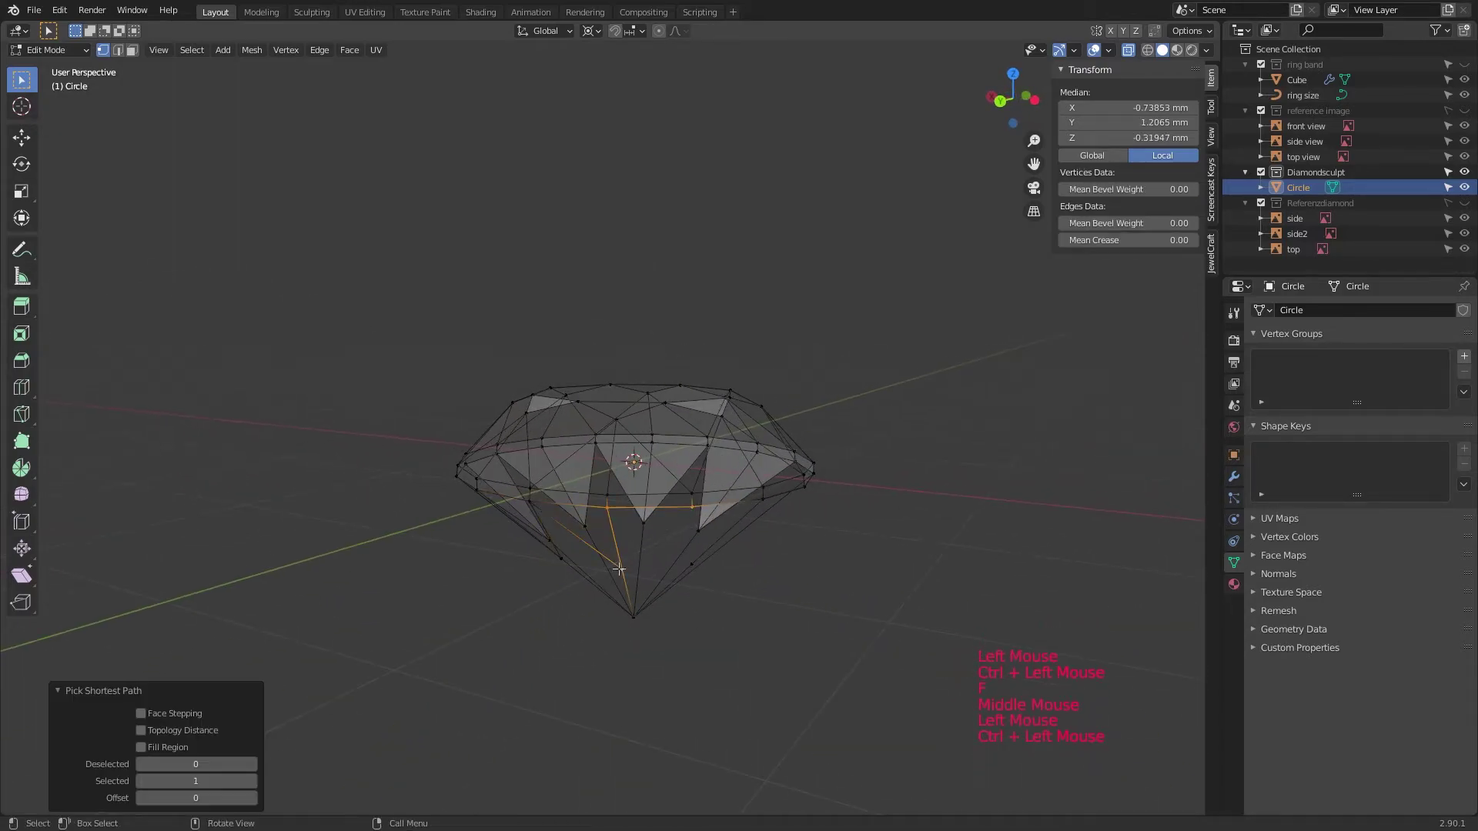
pyautogui.press('f')
pyautogui.moveTo(620, 570); pyautogui.dragTo(616, 531, button='middle')
pyautogui.click(603, 505)
pyautogui.keyDown('ctrl'); pyautogui.click(672, 577); pyautogui.keyUp('ctrl')
pyautogui.press('f')
pyautogui.click(740, 509)
pyautogui.keyDown('ctrl'); pyautogui.click(664, 572); pyautogui.keyUp('ctrl')
pyautogui.press('f')
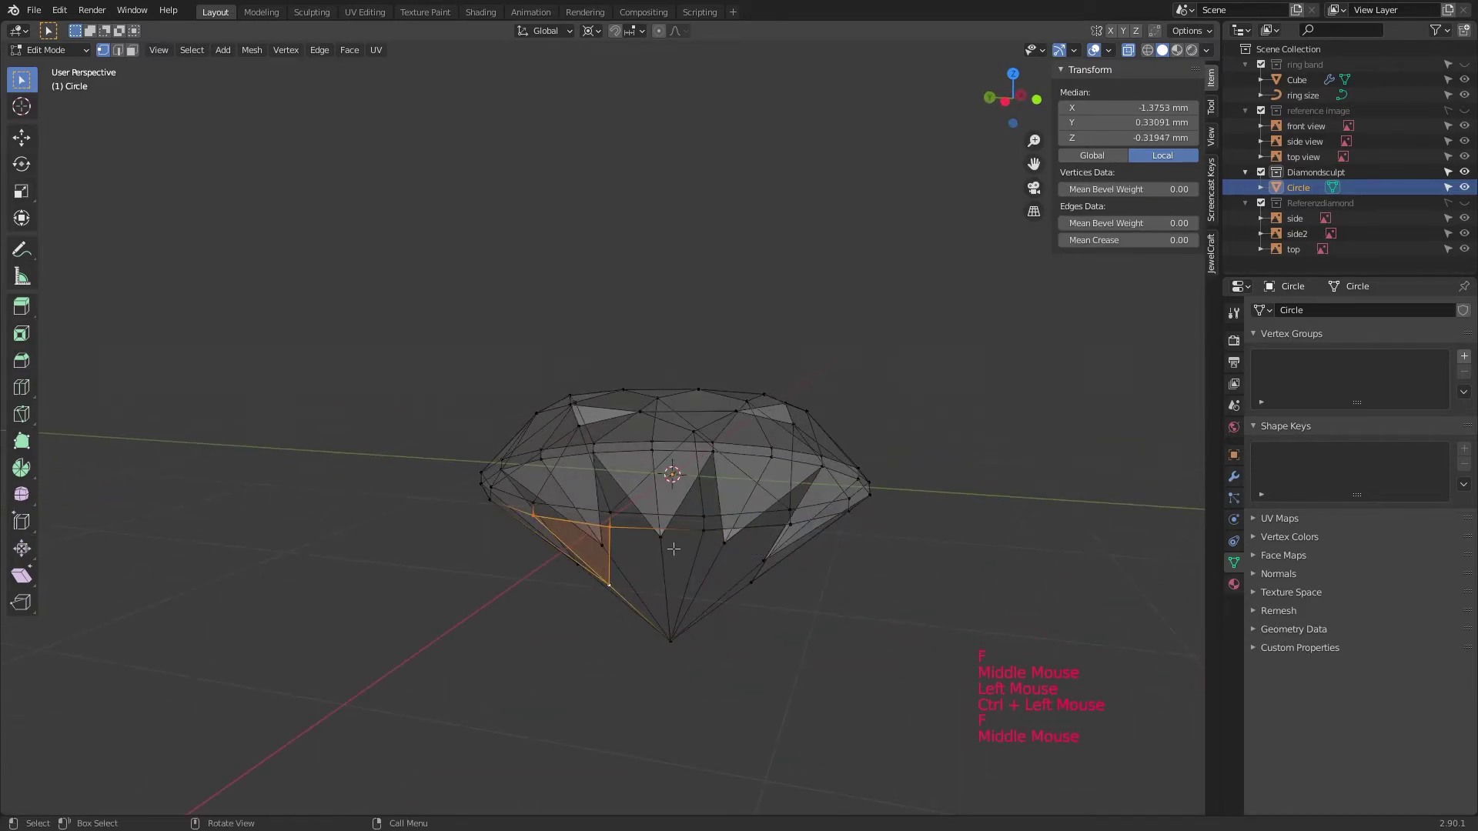
pyautogui.click(612, 530)
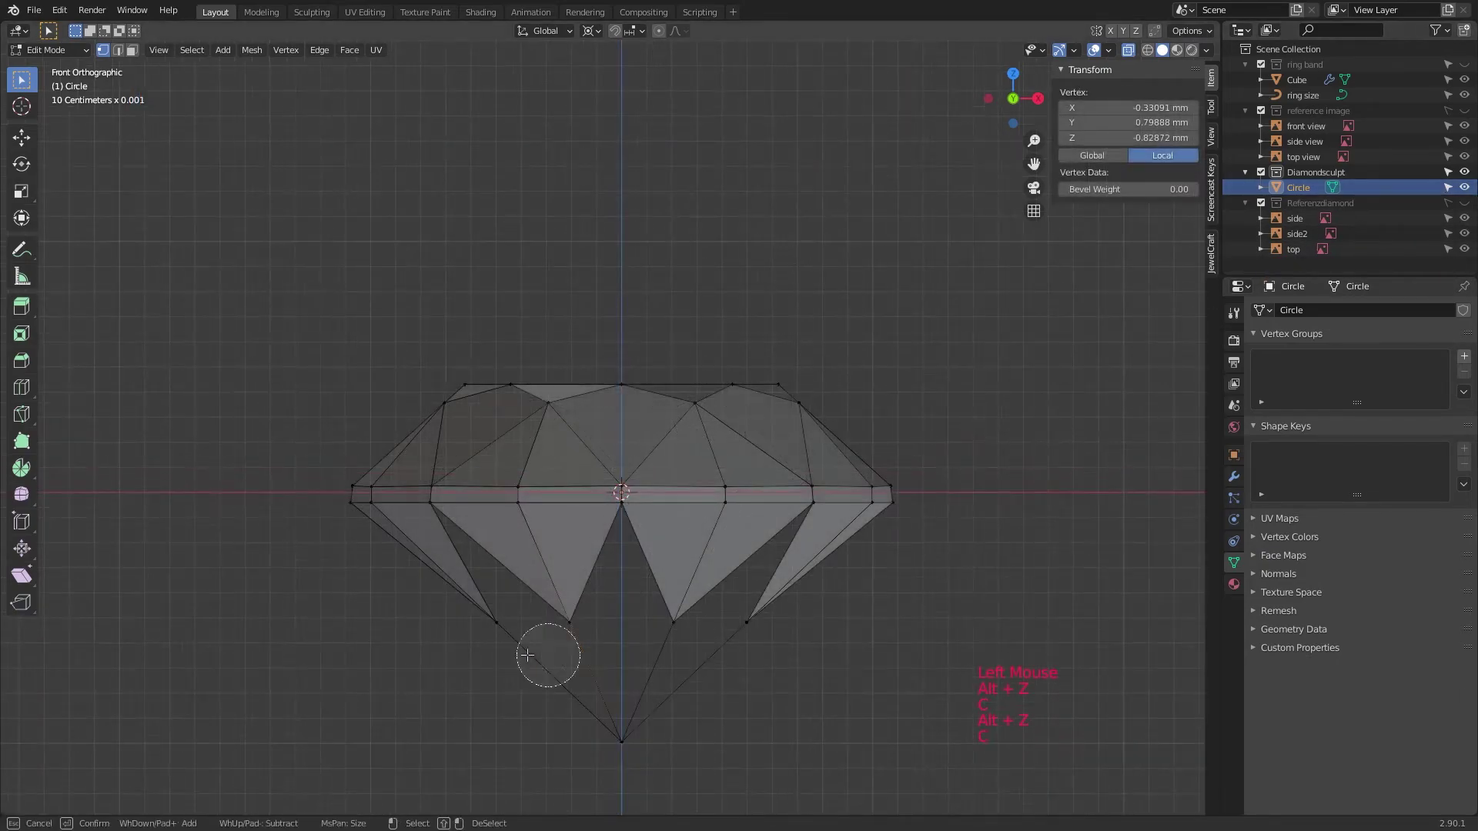
# - Select all pavilion midpoint vertices in front view and slide them along their edges toward the culet by a factor of about 0.316
pyautogui.moveTo(527, 655)
pyautogui.mouseDown()
pyautogui.moveTo(472, 636)
pyautogui.moveTo(775, 631)
pyautogui.mouseUp()
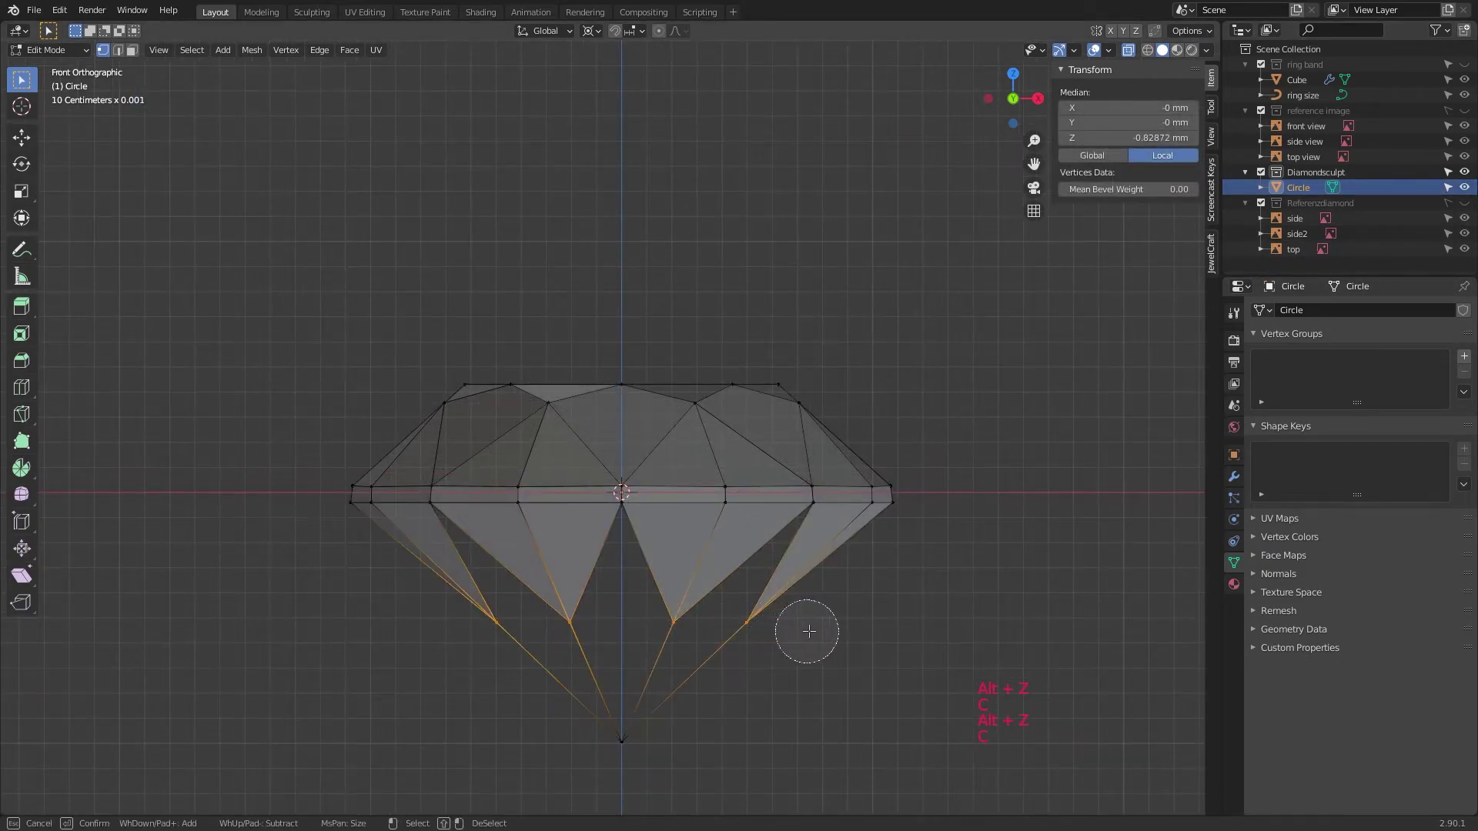
pyautogui.rightClick(809, 632)
pyautogui.press('g')
pyautogui.press('g')
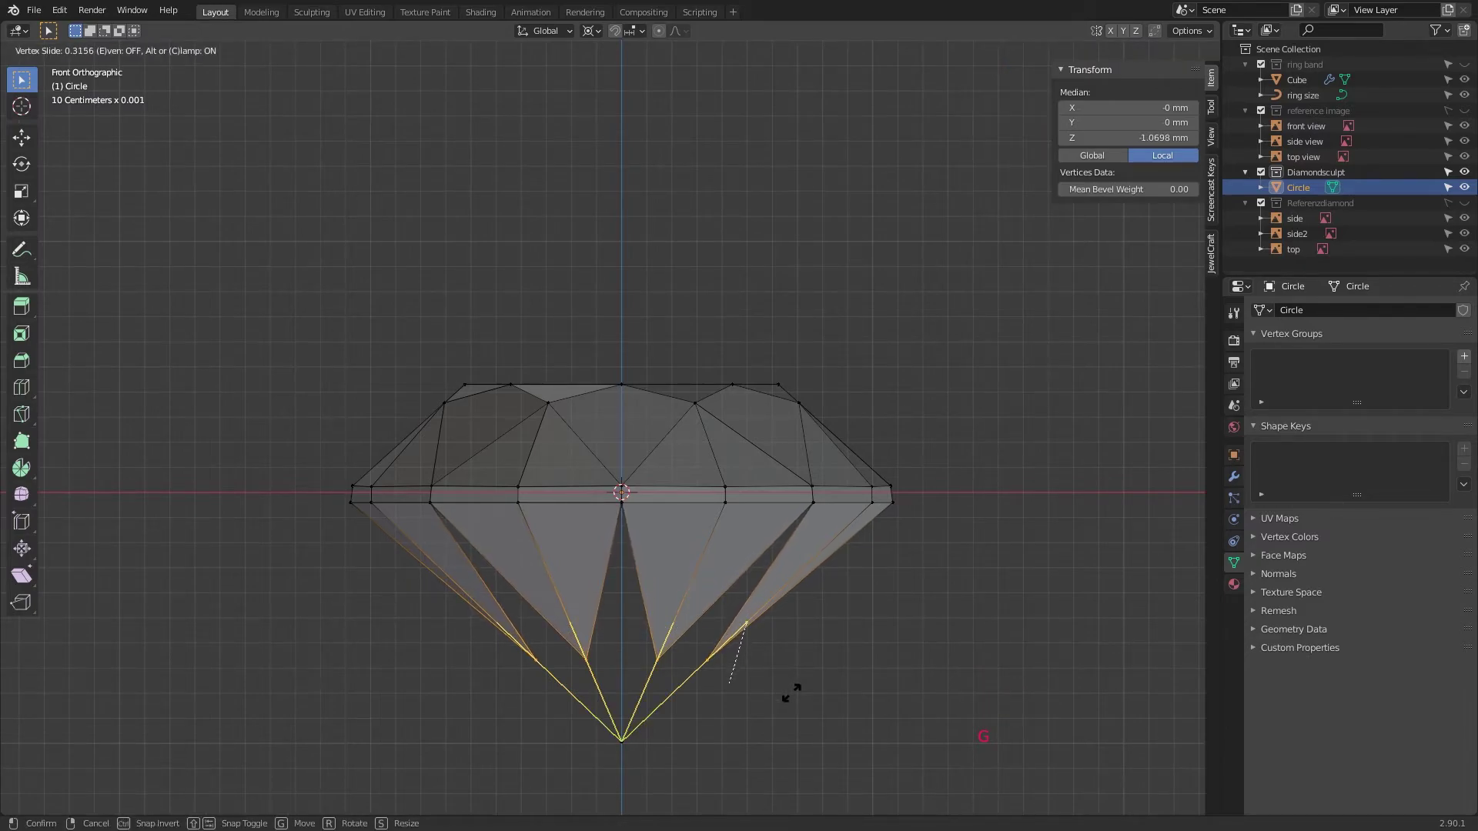
pyautogui.click(790, 693)
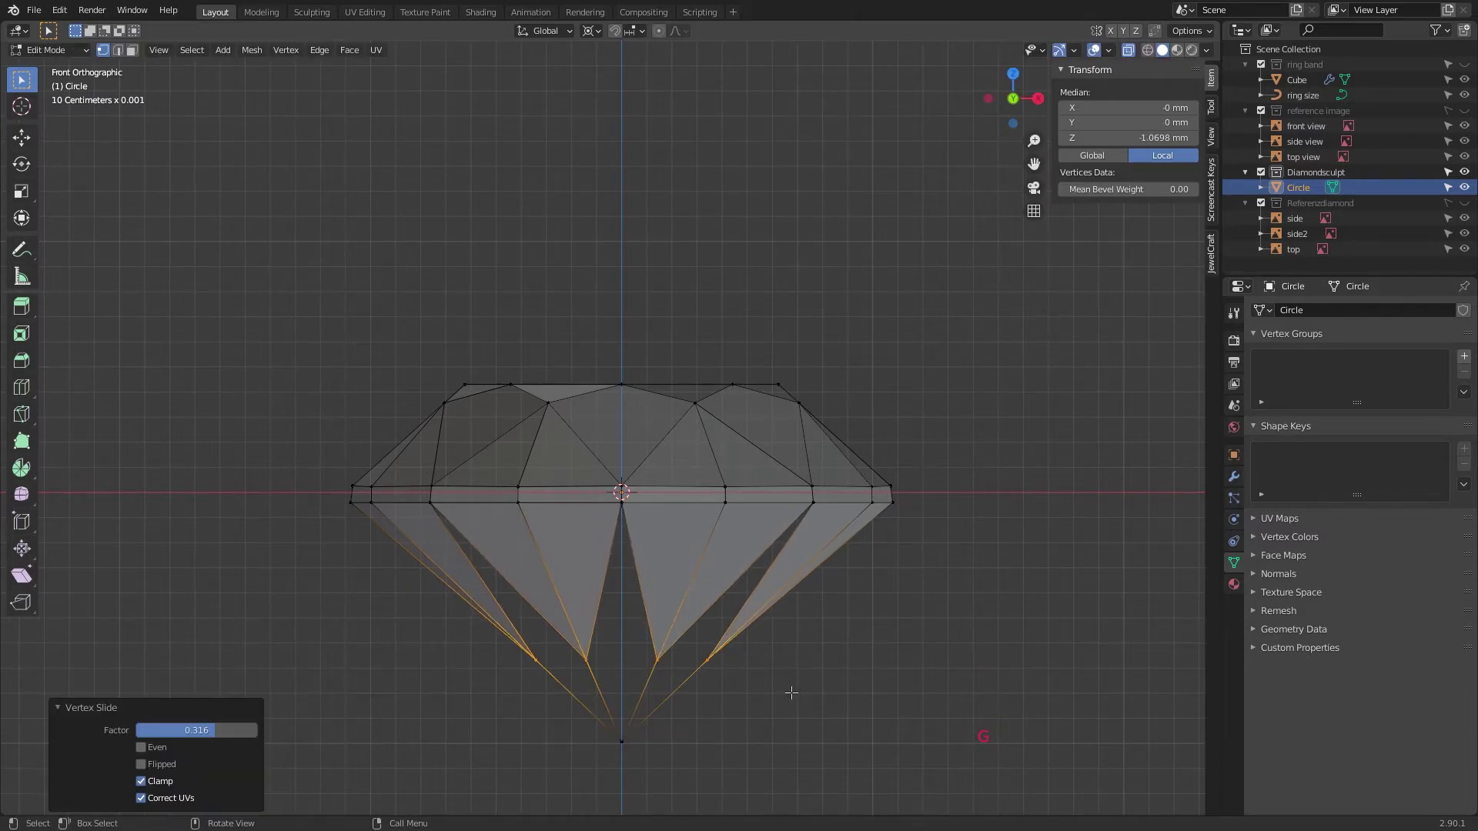
# - Fill kite-shaped pavilion facets, each from a girdle vertex, two neighbouring pavilion midpoints and the culet
pyautogui.keyDown('alt'); pyautogui.click(629, 669); pyautogui.keyUp('alt')
pyautogui.moveTo(630, 669); pyautogui.dragTo(708, 524, button='middle')
pyautogui.moveTo(708, 523); pyautogui.dragTo(736, 473, button='middle')
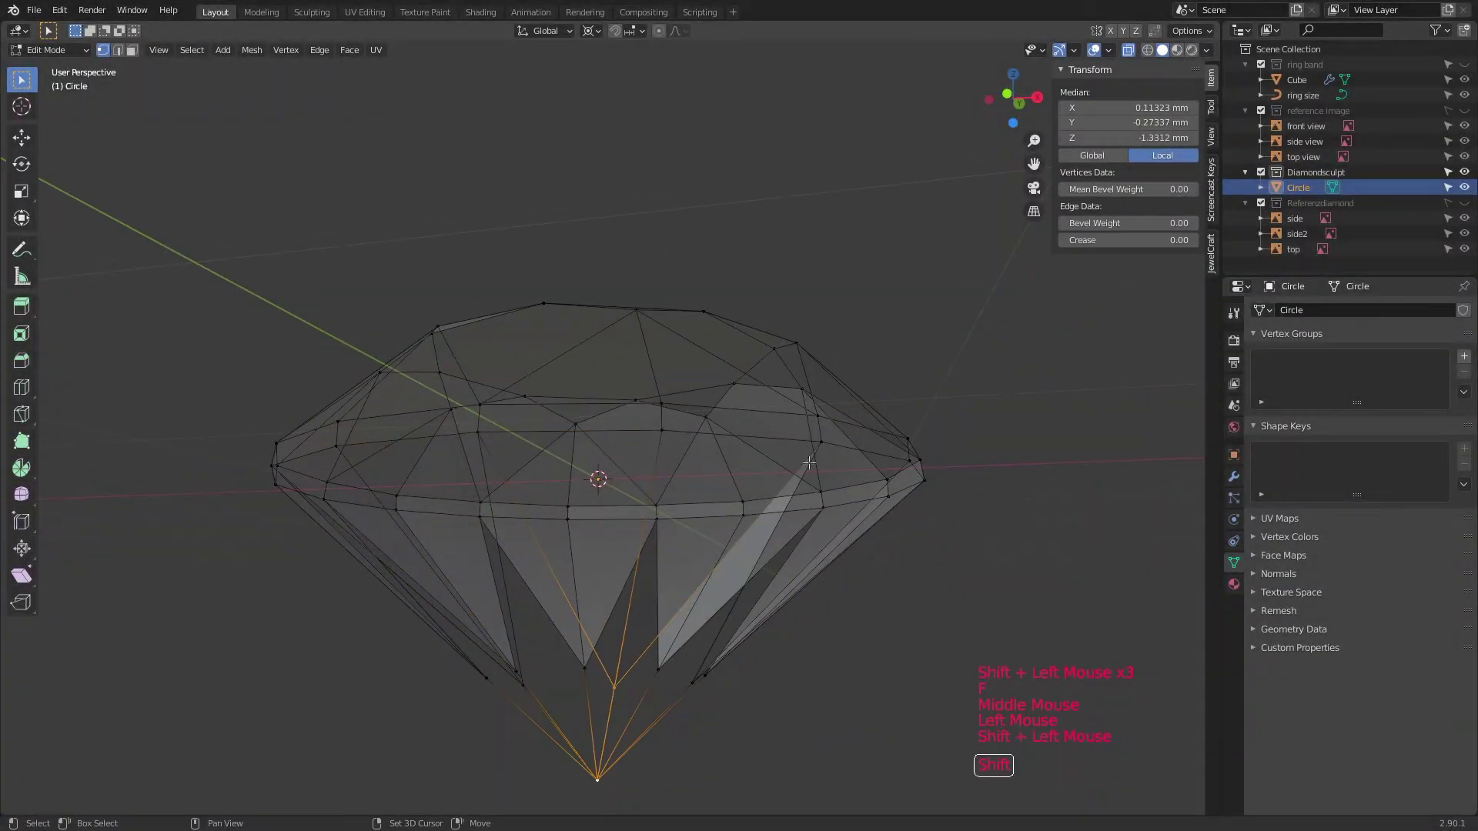
pyautogui.moveTo(597, 482); pyautogui.dragTo(689, 663, button='middle')
pyautogui.keyDown('shift'); pyautogui.click(518, 756); pyautogui.keyUp('shift')
pyautogui.keyDown('shift'); pyautogui.click(518, 756); pyautogui.keyUp('shift')
pyautogui.press('f')
pyautogui.keyDown('shift'); pyautogui.click(656, 775); pyautogui.keyUp('shift')
pyautogui.press('f')
pyautogui.moveTo(656, 775); pyautogui.dragTo(693, 662, button='middle')
# - Turn off X-ray and fill the last open kite-shaped facets of the pavilion down to the culet
pyautogui.hotkey('alt', 'z')
pyautogui.click(709, 765)
pyautogui.keyDown('shift'); pyautogui.click(908, 448); pyautogui.keyUp('shift')
pyautogui.keyDown('shift'); pyautogui.click(796, 674); pyautogui.keyUp('shift')
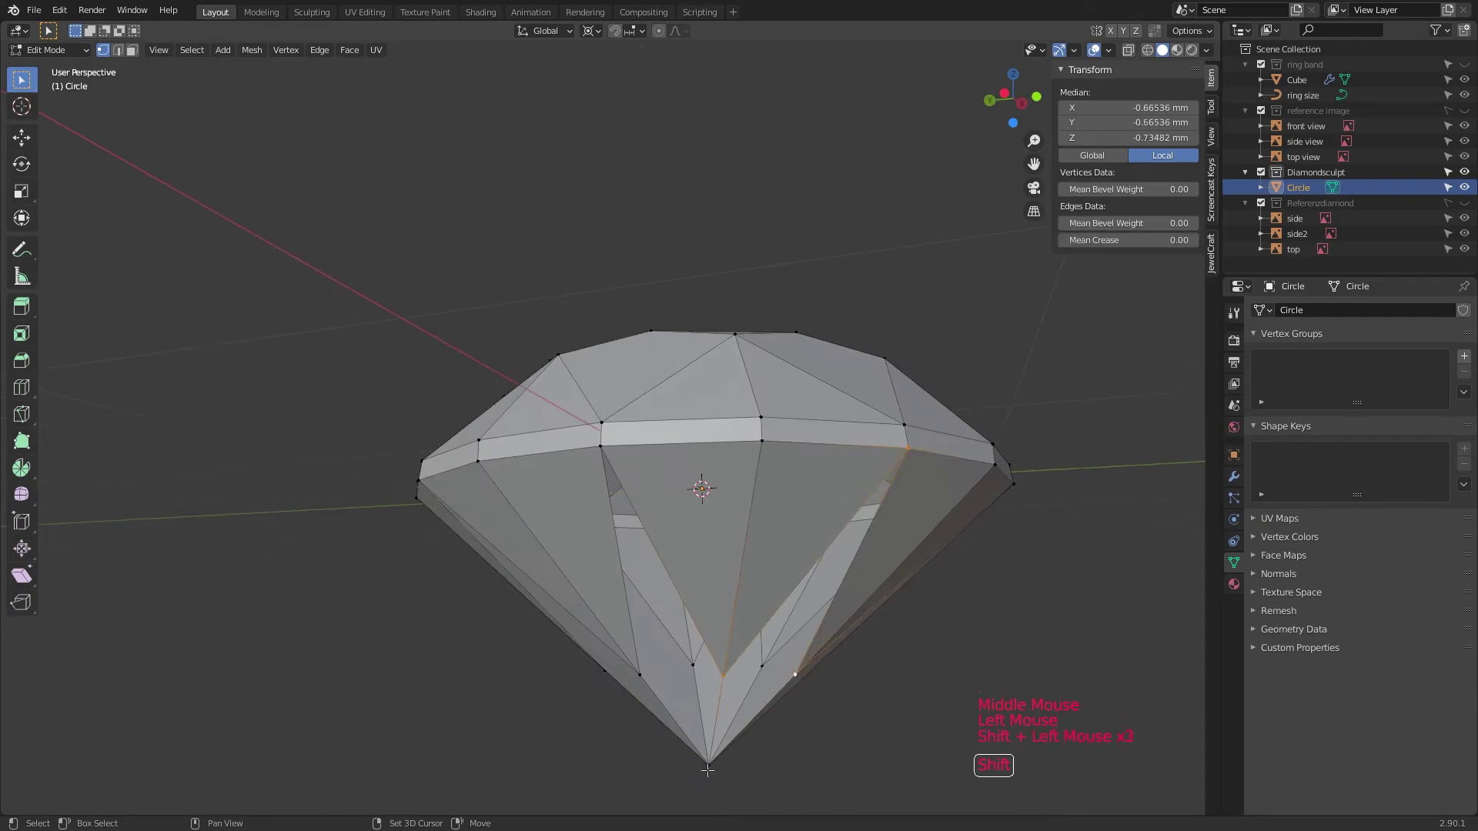
pyautogui.keyDown('shift'); pyautogui.click(722, 675); pyautogui.keyUp('shift')
pyautogui.press('f')
pyautogui.click(719, 674)
pyautogui.keyDown('shift'); pyautogui.click(601, 452); pyautogui.keyUp('shift')
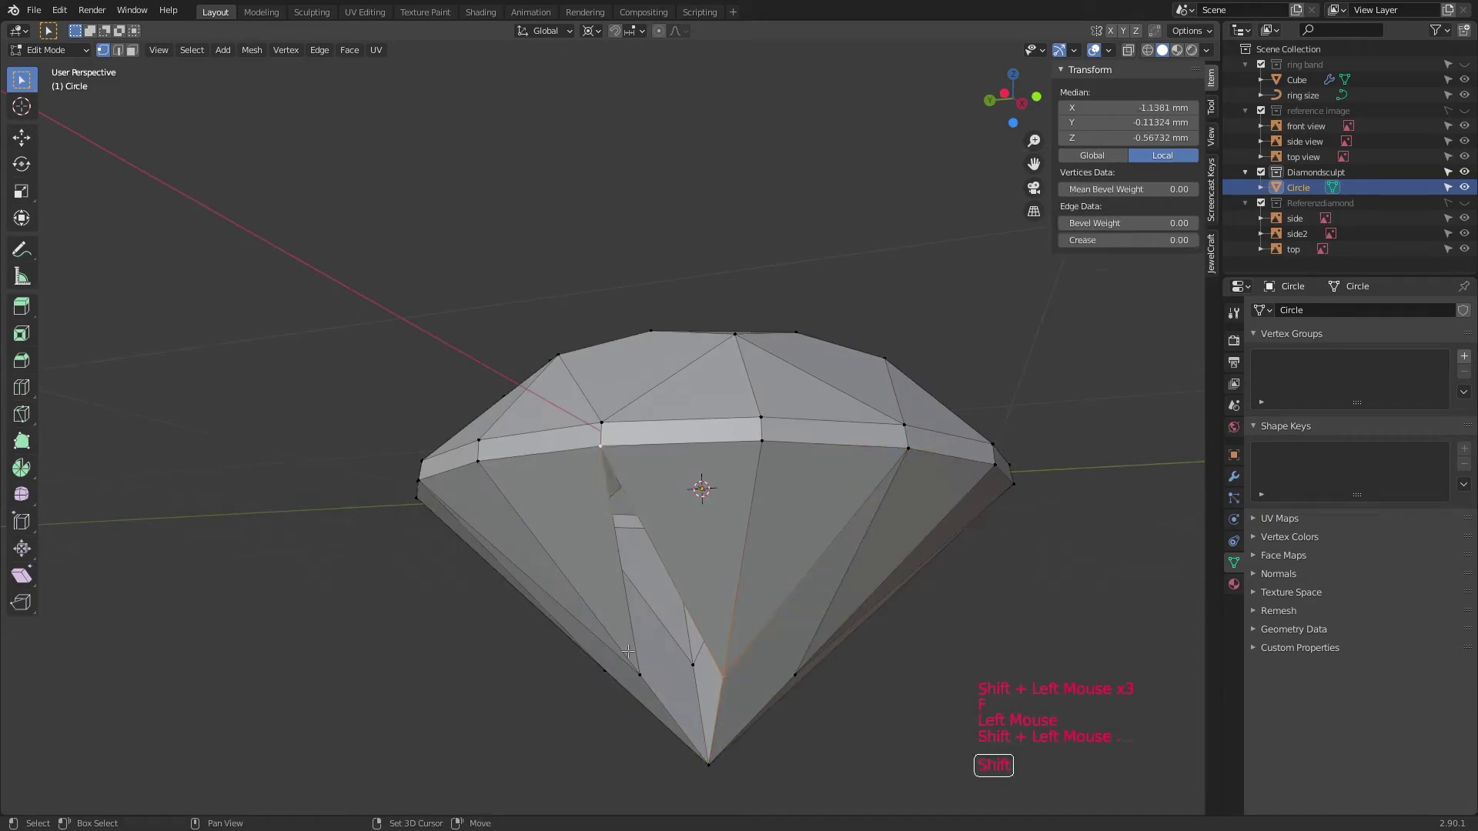
pyautogui.press('f')
pyautogui.scroll(-3, 801, 587)
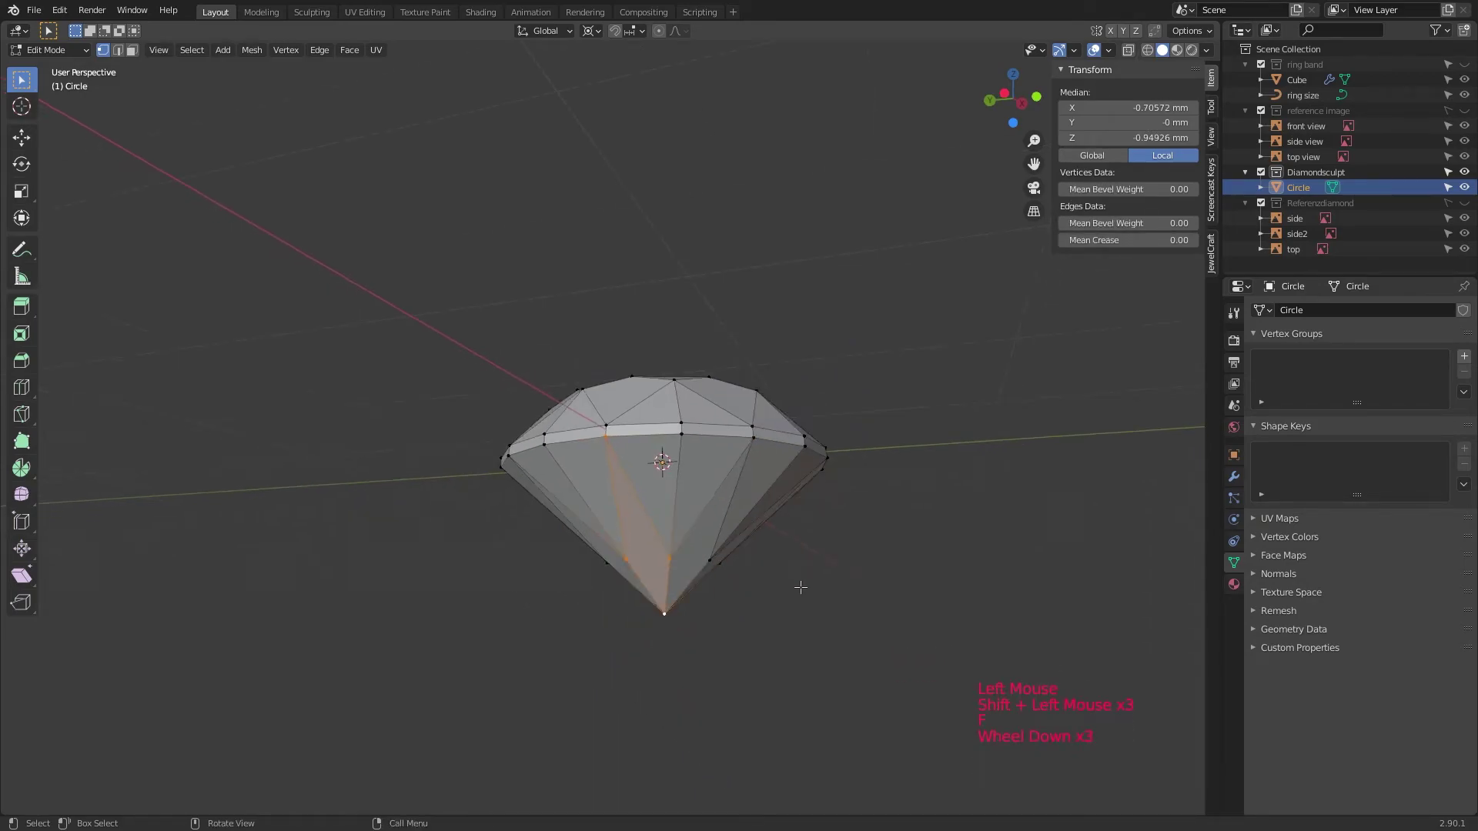
# - Select the whole diamond mesh, recalculate its normals outward and return to Object Mode
pyautogui.moveTo(801, 587); pyautogui.dragTo(746, 613, button='middle')
pyautogui.hotkey('alt', 'a')
pyautogui.press('a')
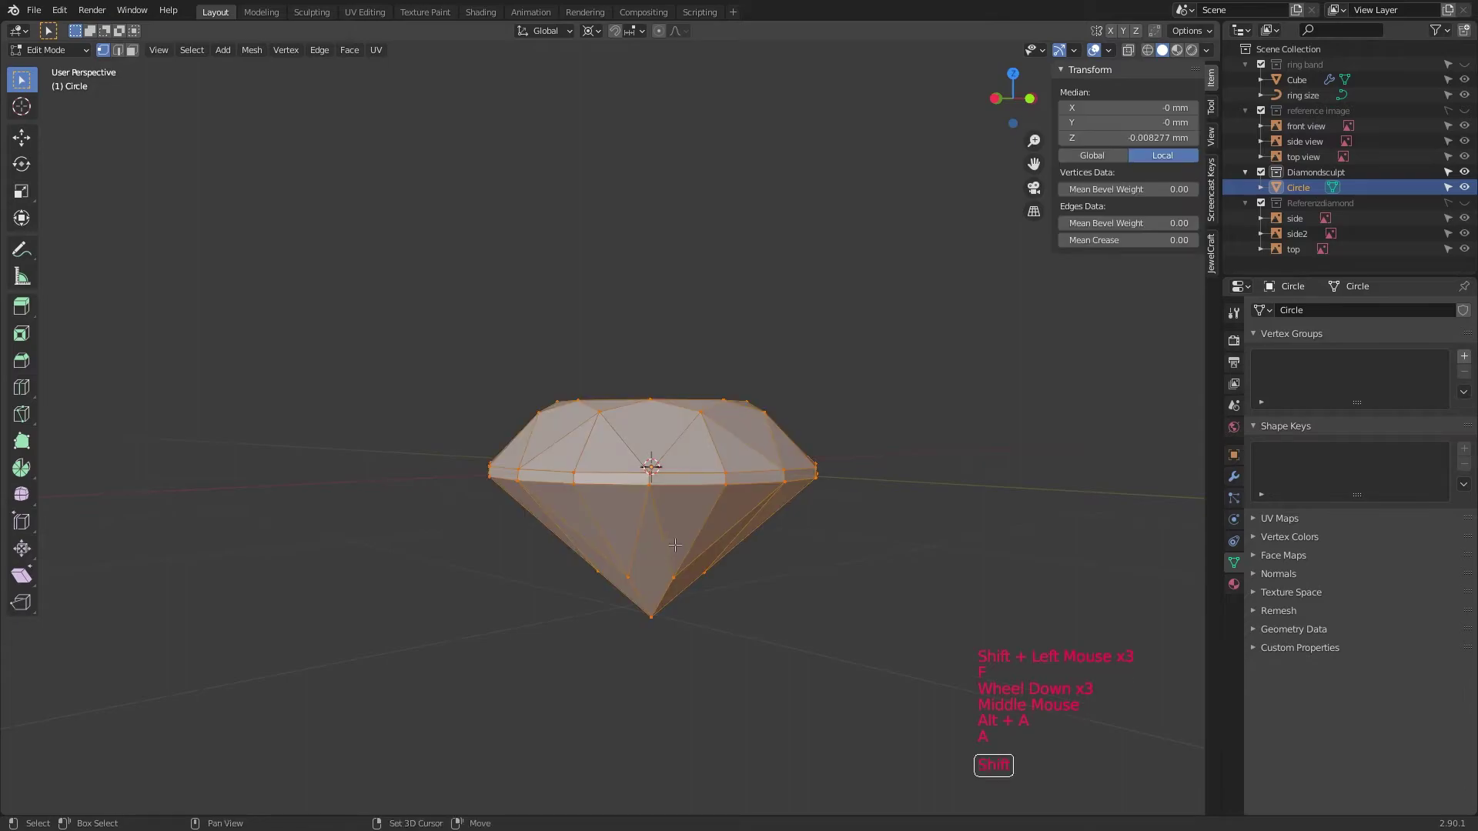
pyautogui.hotkey('shift', 'n')
pyautogui.moveTo(755, 544); pyautogui.dragTo(902, 542, button='middle')
pyautogui.press('Tab')
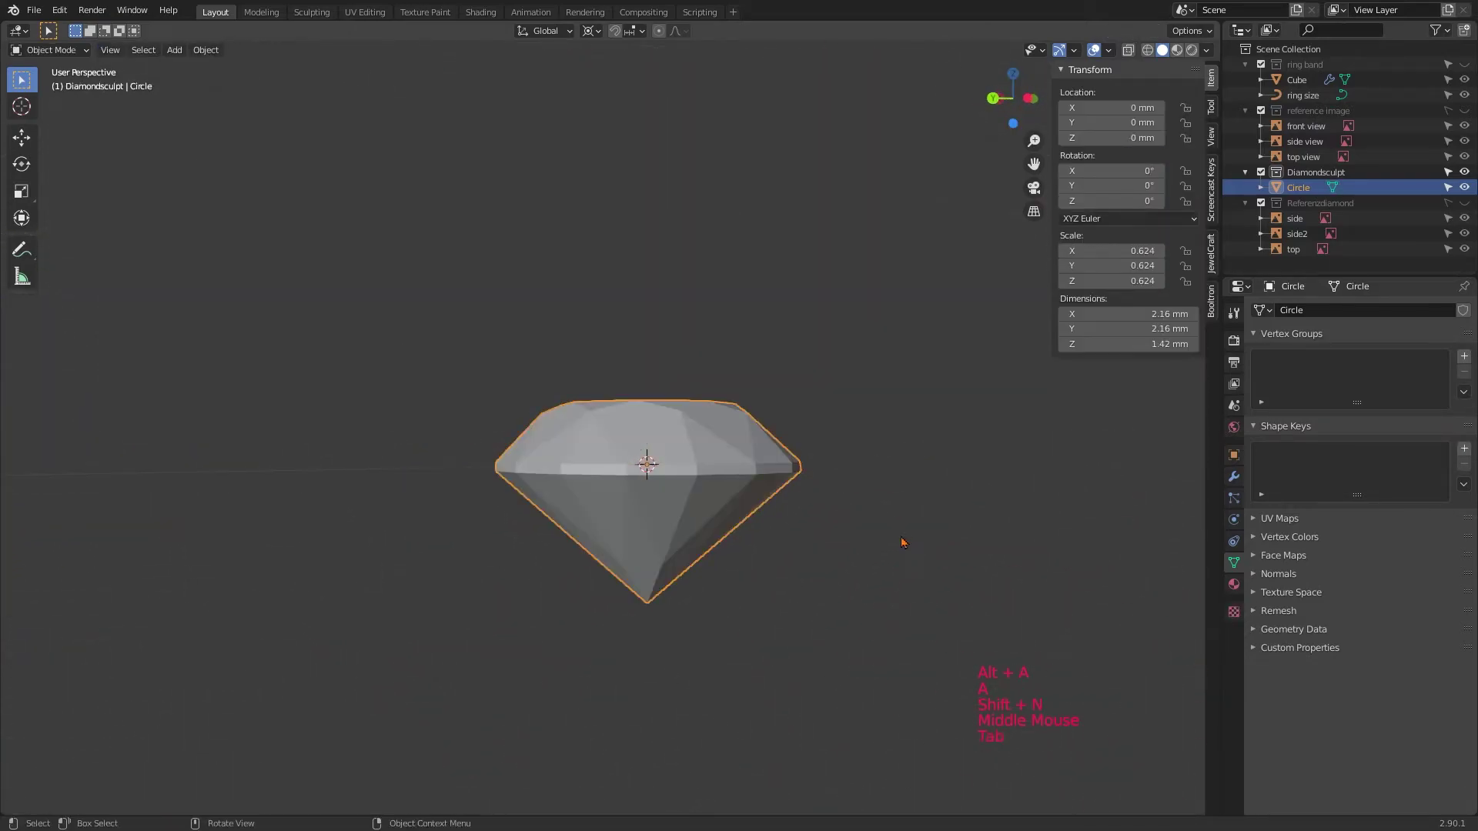
# - Add a 64-vertex mesh circle of 1.1 mm radius in top view and scale it to about 0.955, slightly inside the girdle outline
pyautogui.scroll(-3, 792, 508)
pyautogui.moveTo(792, 508); pyautogui.dragTo(629, 607, button='middle')
pyautogui.scroll(4, 543, 579)
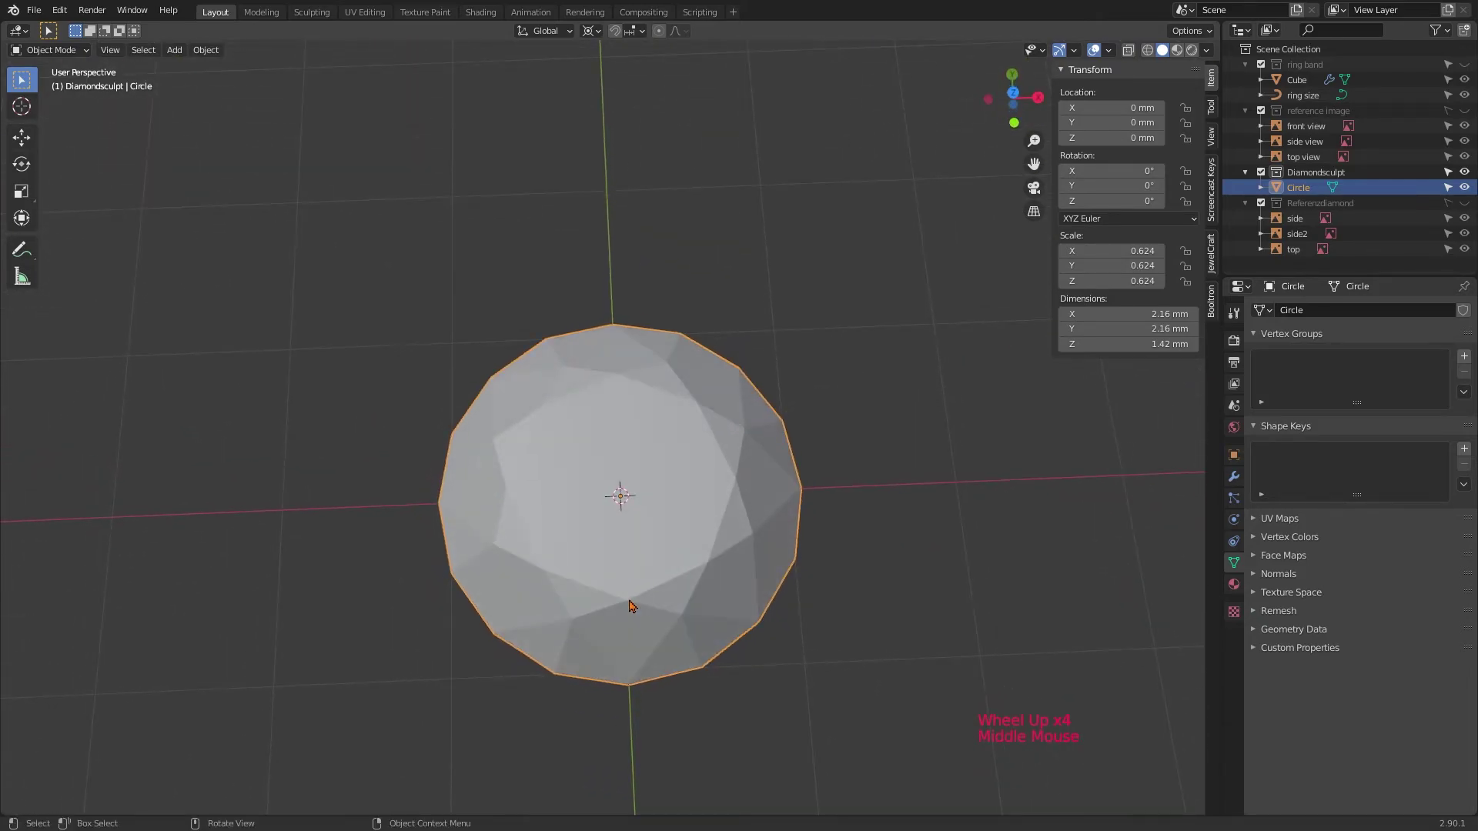
pyautogui.press('KP_7')
pyautogui.hotkey('alt', 'a')
pyautogui.hotkey('shift', 'a')
pyautogui.moveTo(539, 517)
pyautogui.click(627, 551)
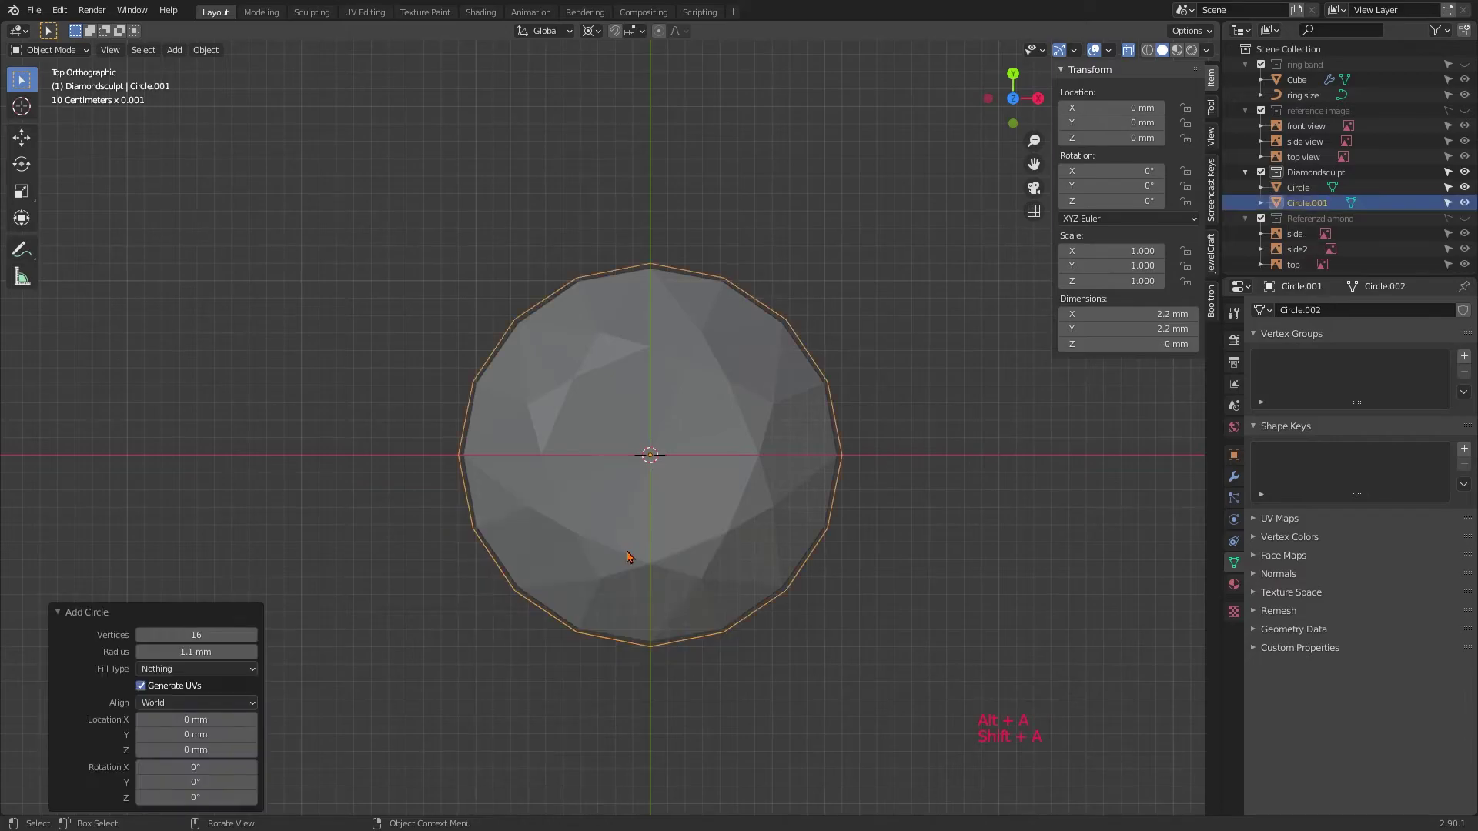
pyautogui.moveTo(192, 634); pyautogui.dragTo(227, 634)
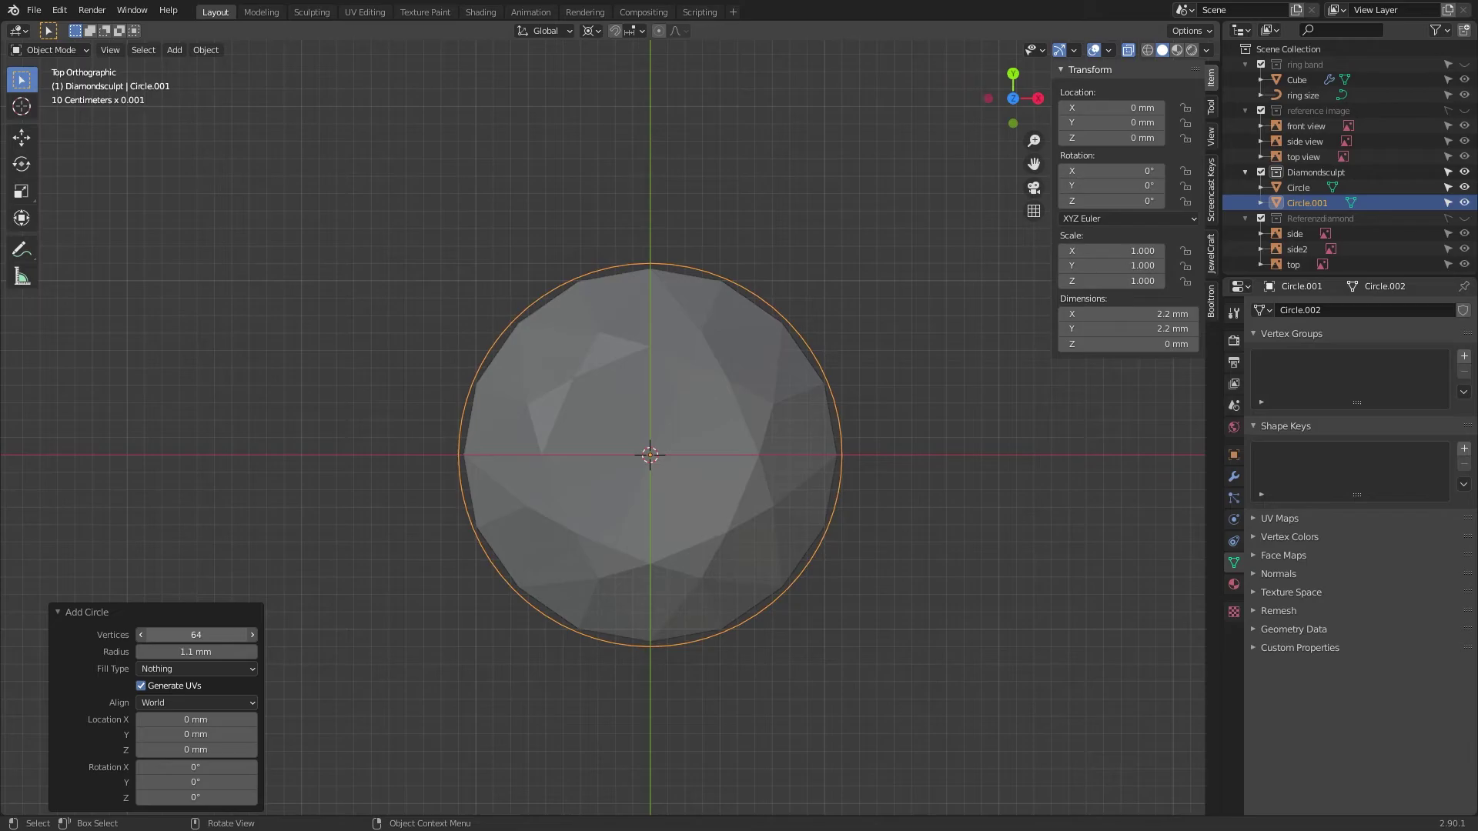
pyautogui.press('s')
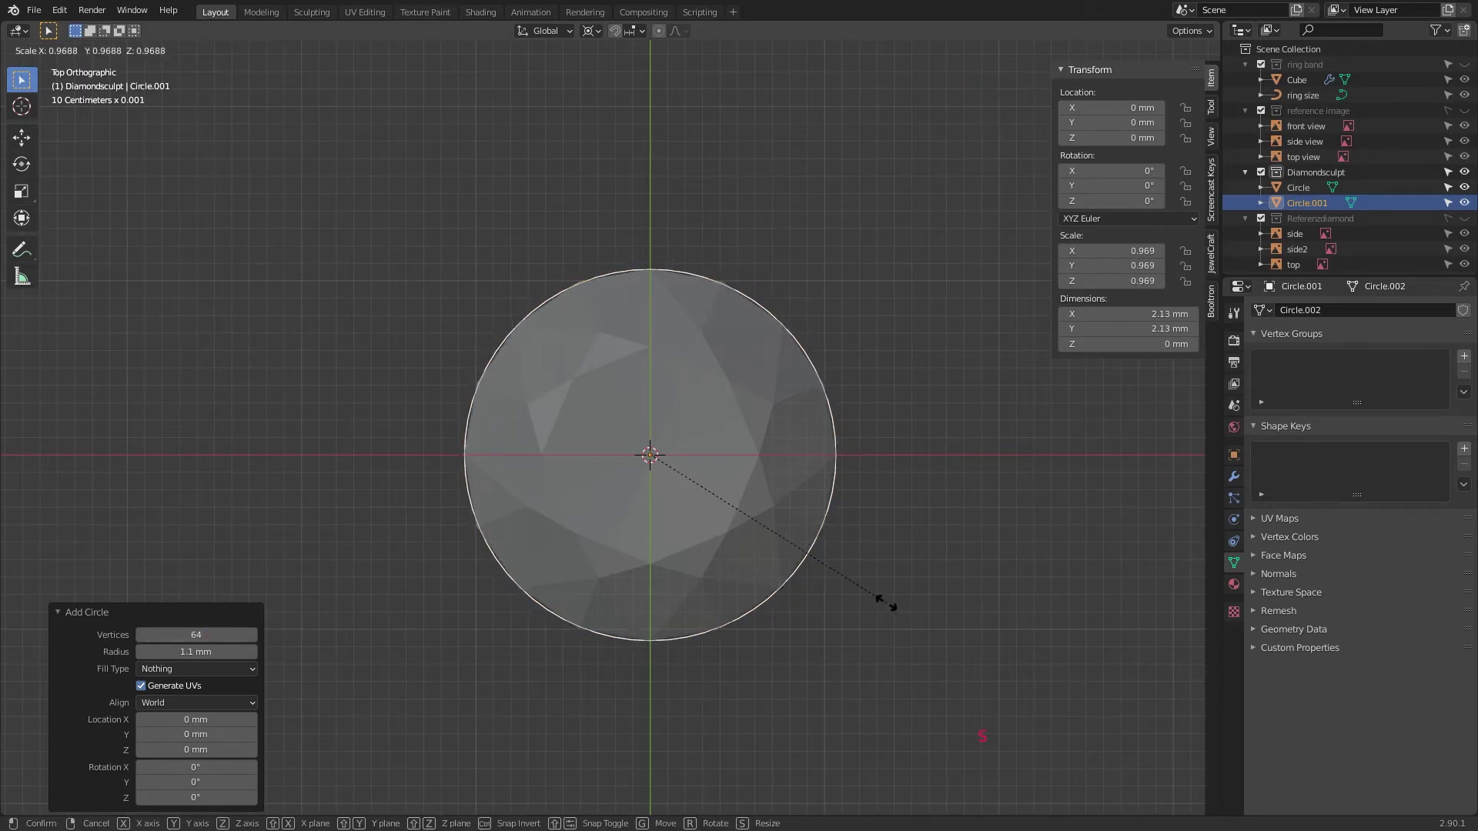
pyautogui.click(883, 602)
# - Extrude the circle's outline and scale it outward by about 1.086 to form a flat ring extending past the girdle
pyautogui.press('Tab')
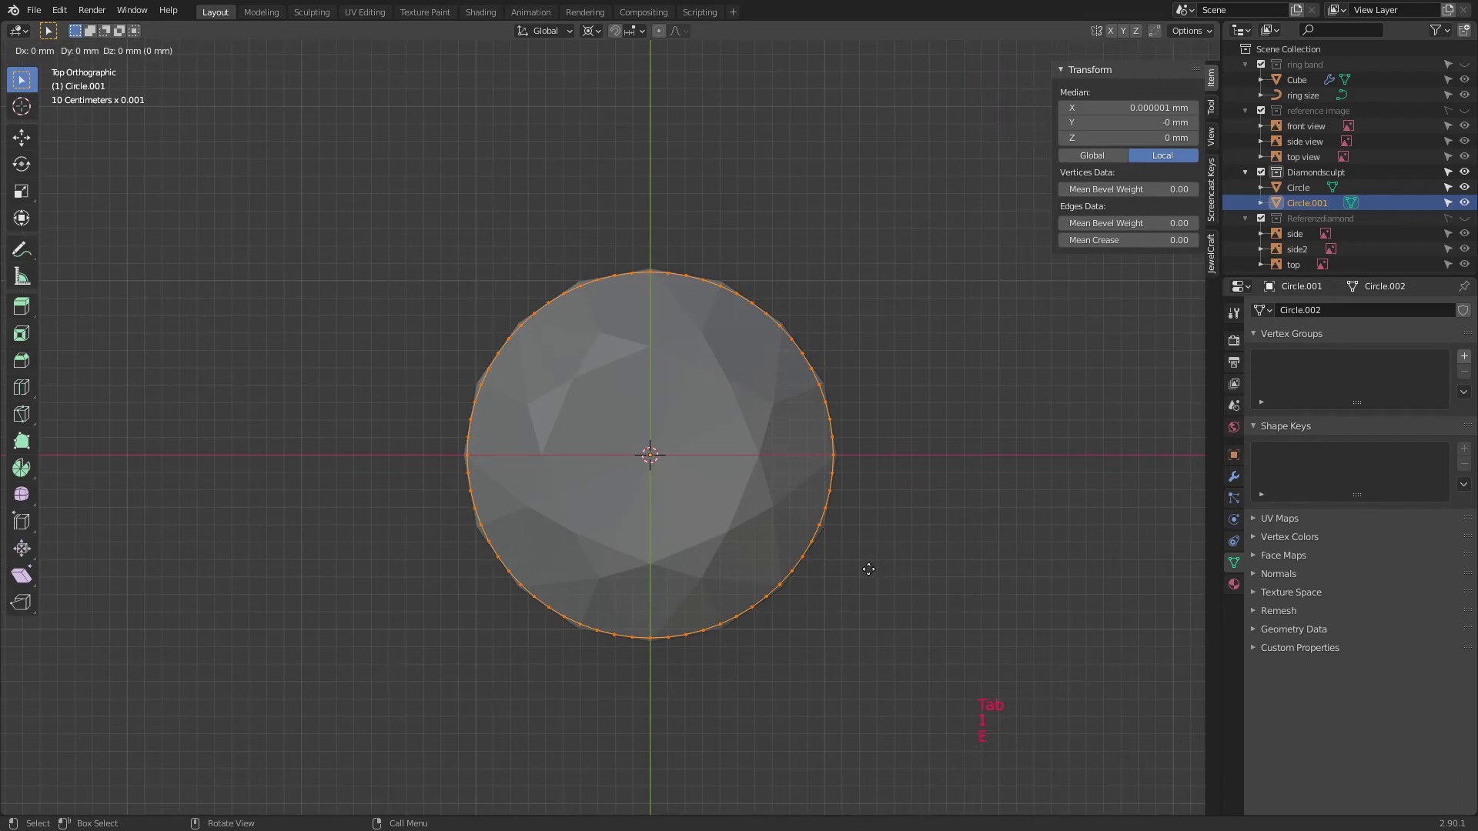
pyautogui.press('e')
pyautogui.rightClick(876, 571)
pyautogui.press('s')
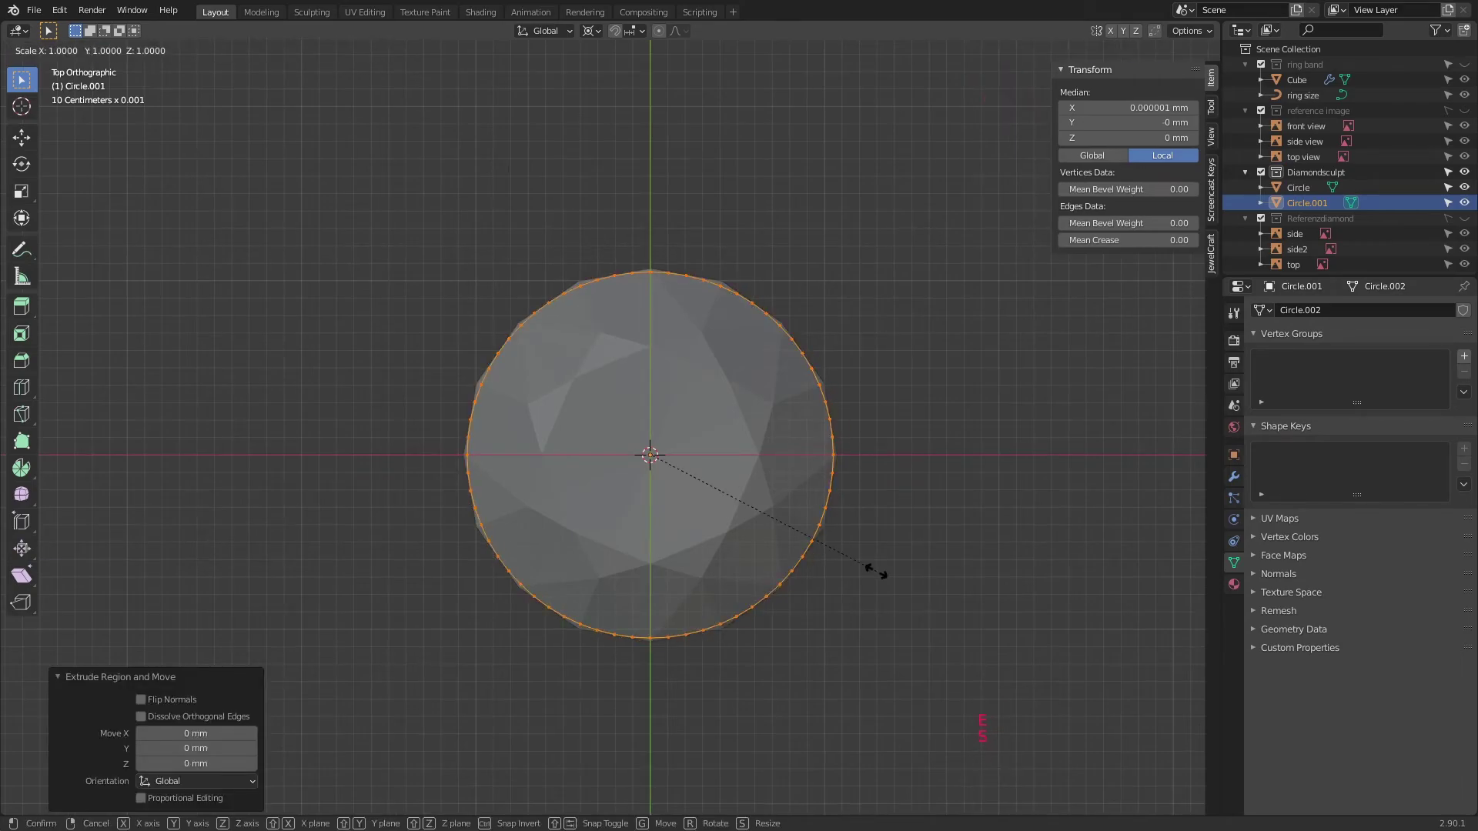
pyautogui.click(894, 584)
pyautogui.moveTo(893, 584); pyautogui.dragTo(816, 518, button='middle')
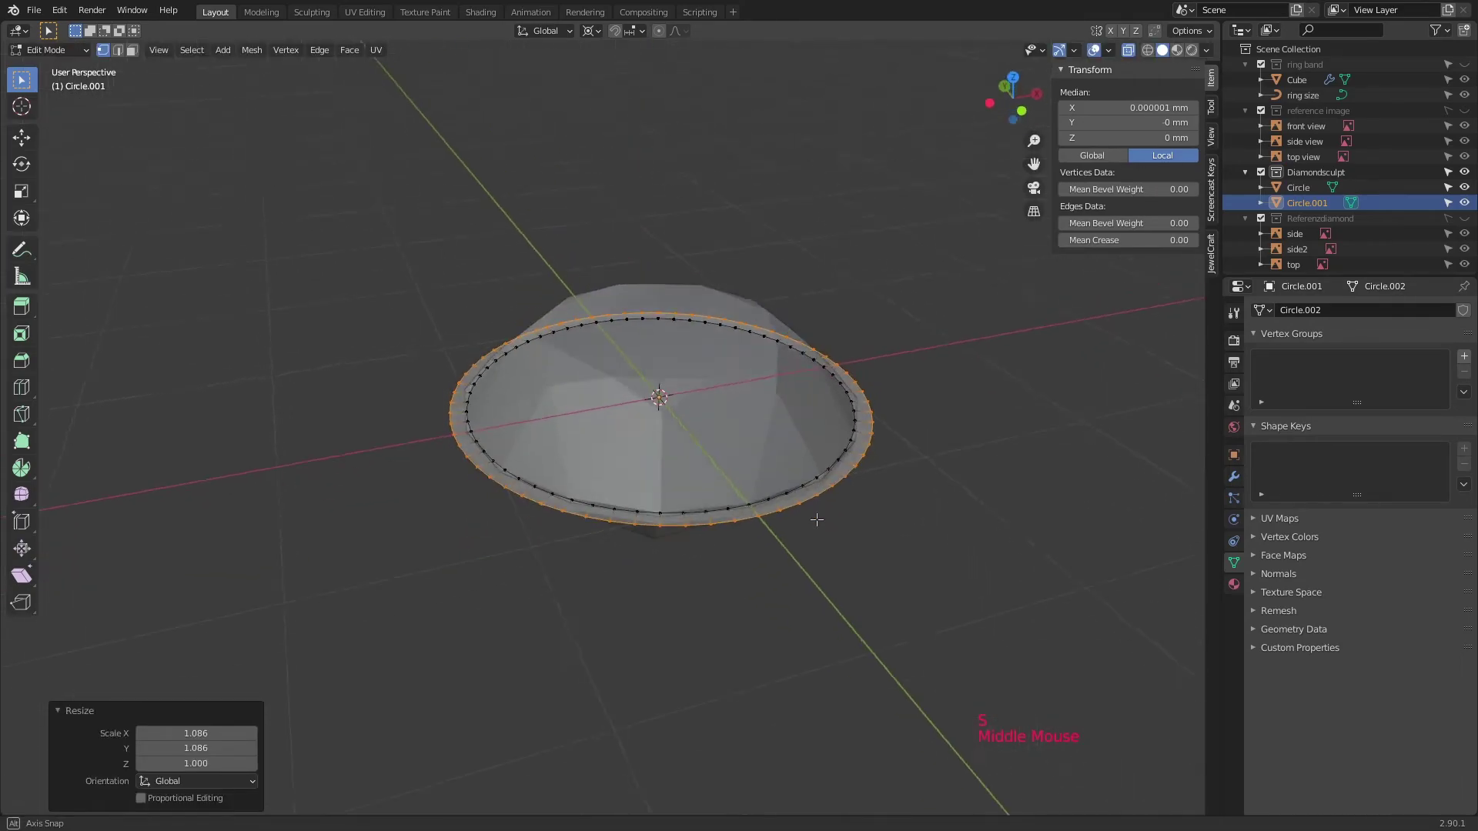
# - Extrude the flat ring upward by about 0.13 mm, recalculate its normals outward and return to Object Mode
pyautogui.press('Tab')
pyautogui.press('Tab')
pyautogui.press('a')
pyautogui.press('e')
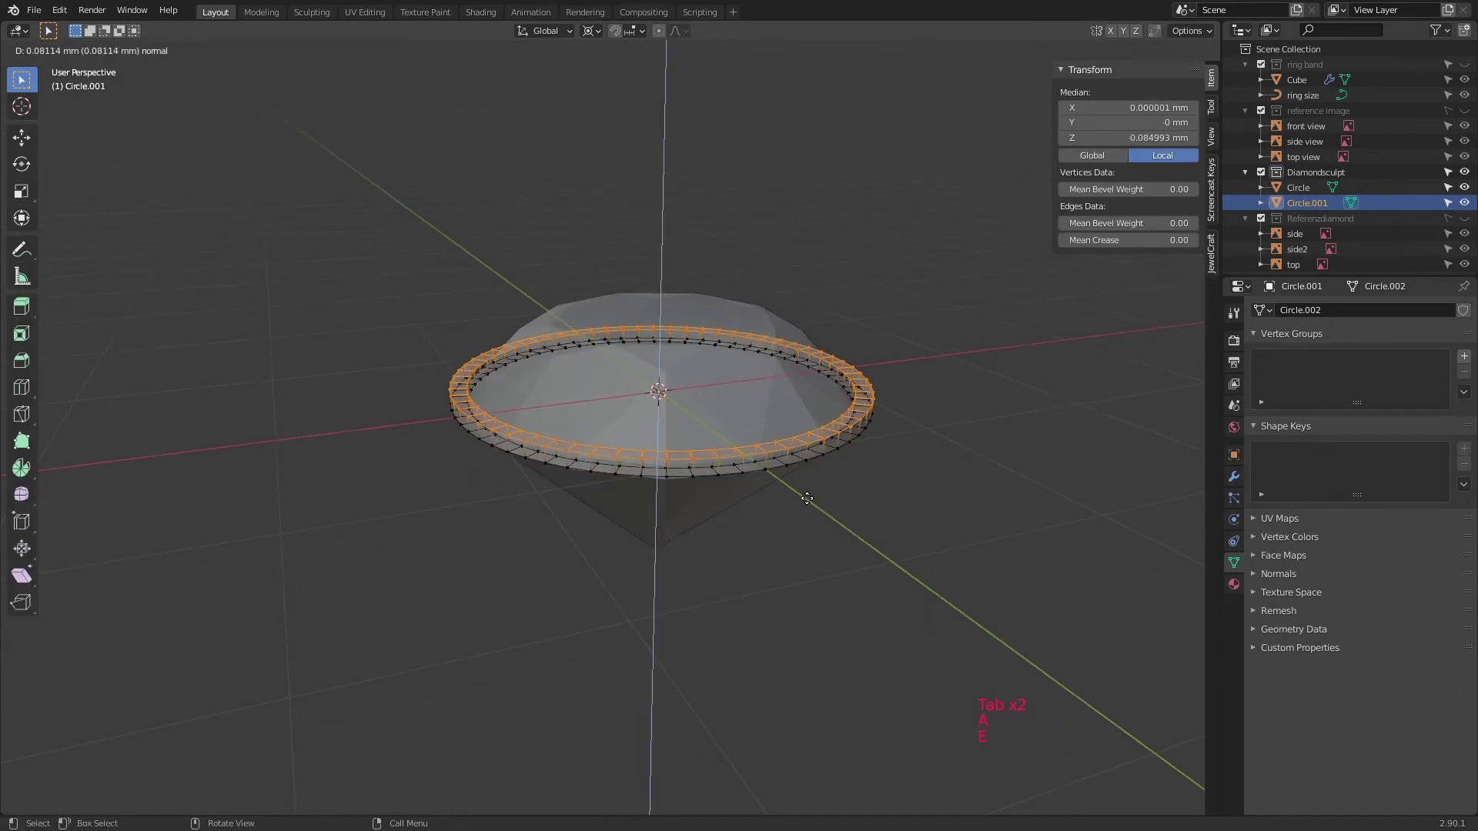
pyautogui.click(815, 490)
pyautogui.press('a')
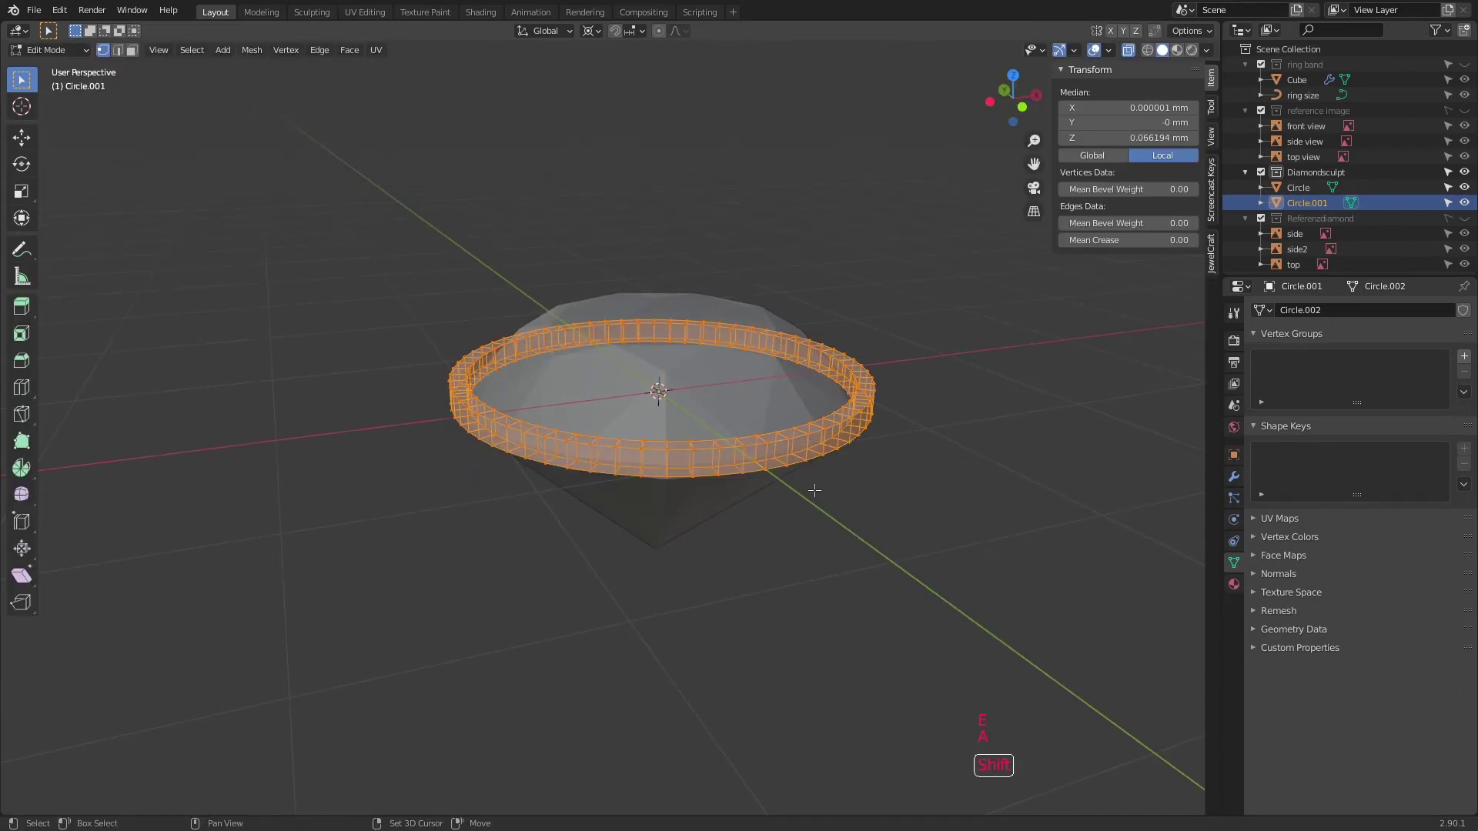
pyautogui.hotkey('shift', 'n')
pyautogui.press('Tab')
# - Move the ring down so it is vertically centred on the diamond's girdle, checking it in front view
pyautogui.moveTo(812, 498); pyautogui.dragTo(775, 492, button='middle')
pyautogui.press('g')
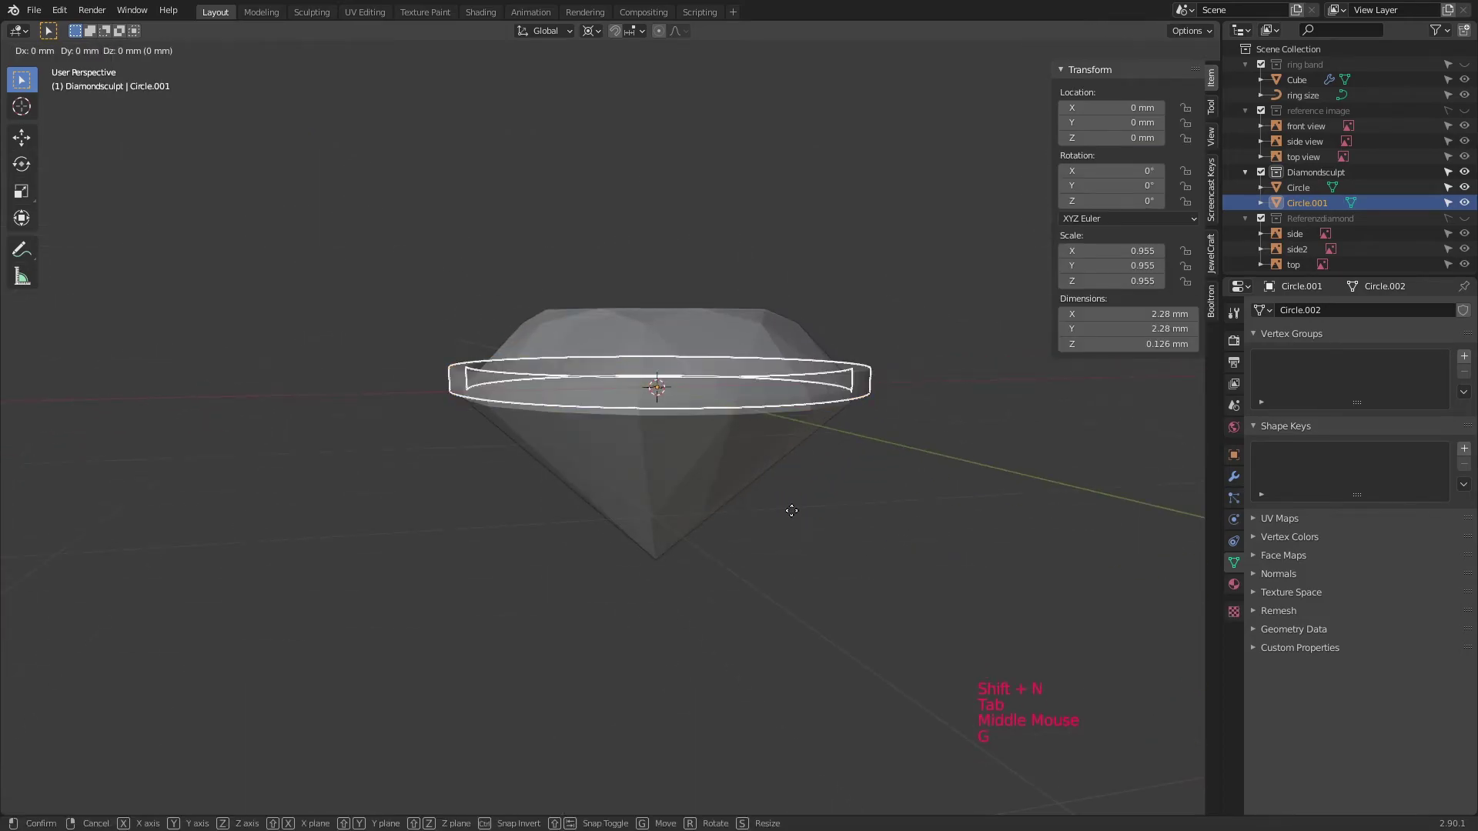
pyautogui.click(800, 529)
pyautogui.press('KP_1')
pyautogui.scroll(3, 713, 517)
# - Add a Boolean Difference modifier to the diamond with the ring Circle.001 as its object, and isolate the diamond in local view
pyautogui.click(712, 517)
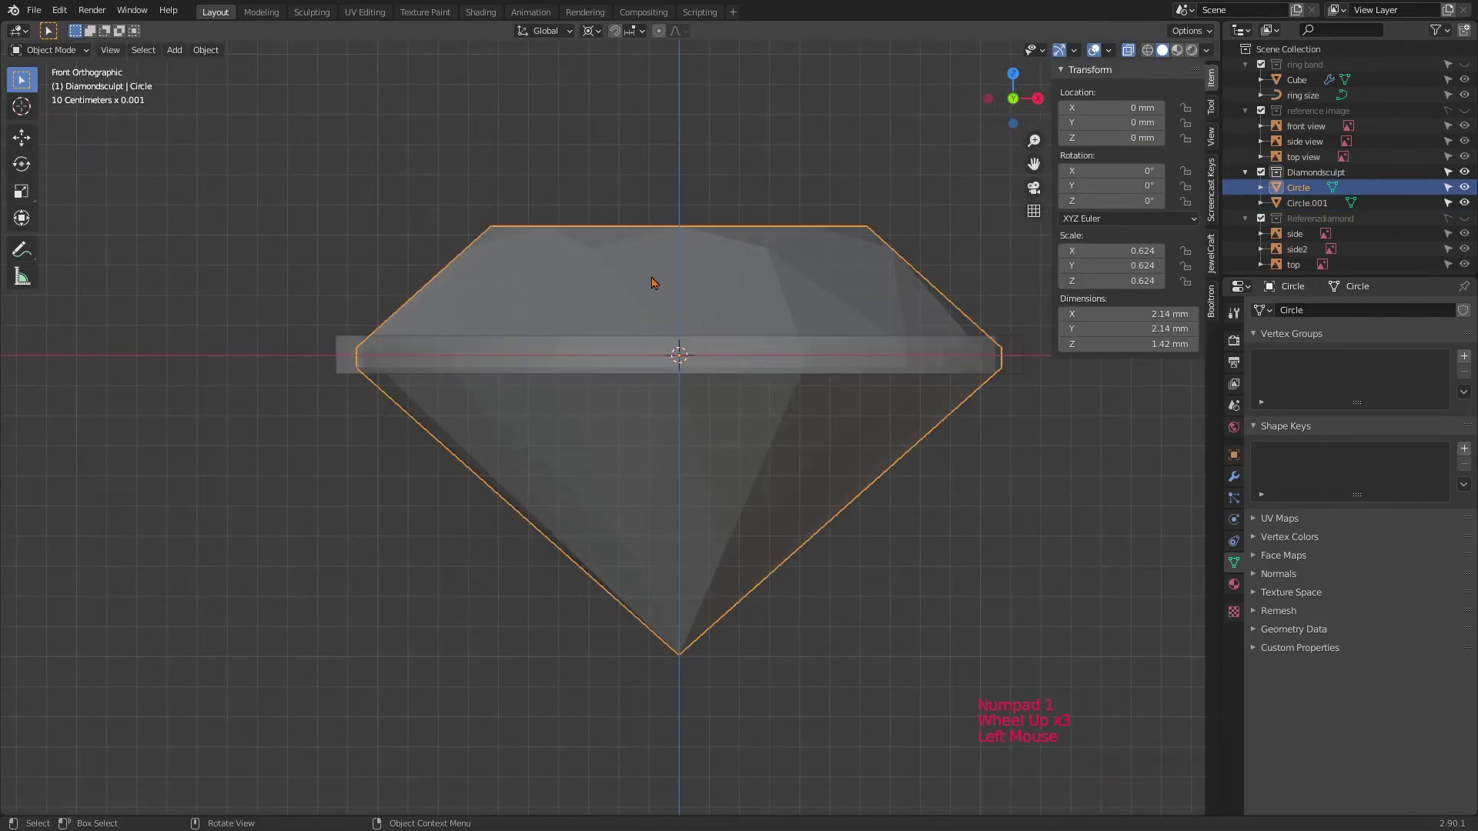
pyautogui.hotkey('alt', 'z')
pyautogui.moveTo(696, 469)
pyautogui.mouseDown(button='middle')
pyautogui.moveTo(680, 413)
pyautogui.moveTo(683, 452)
pyautogui.mouseUp(button='middle')
pyautogui.scroll(-2, 679, 416)
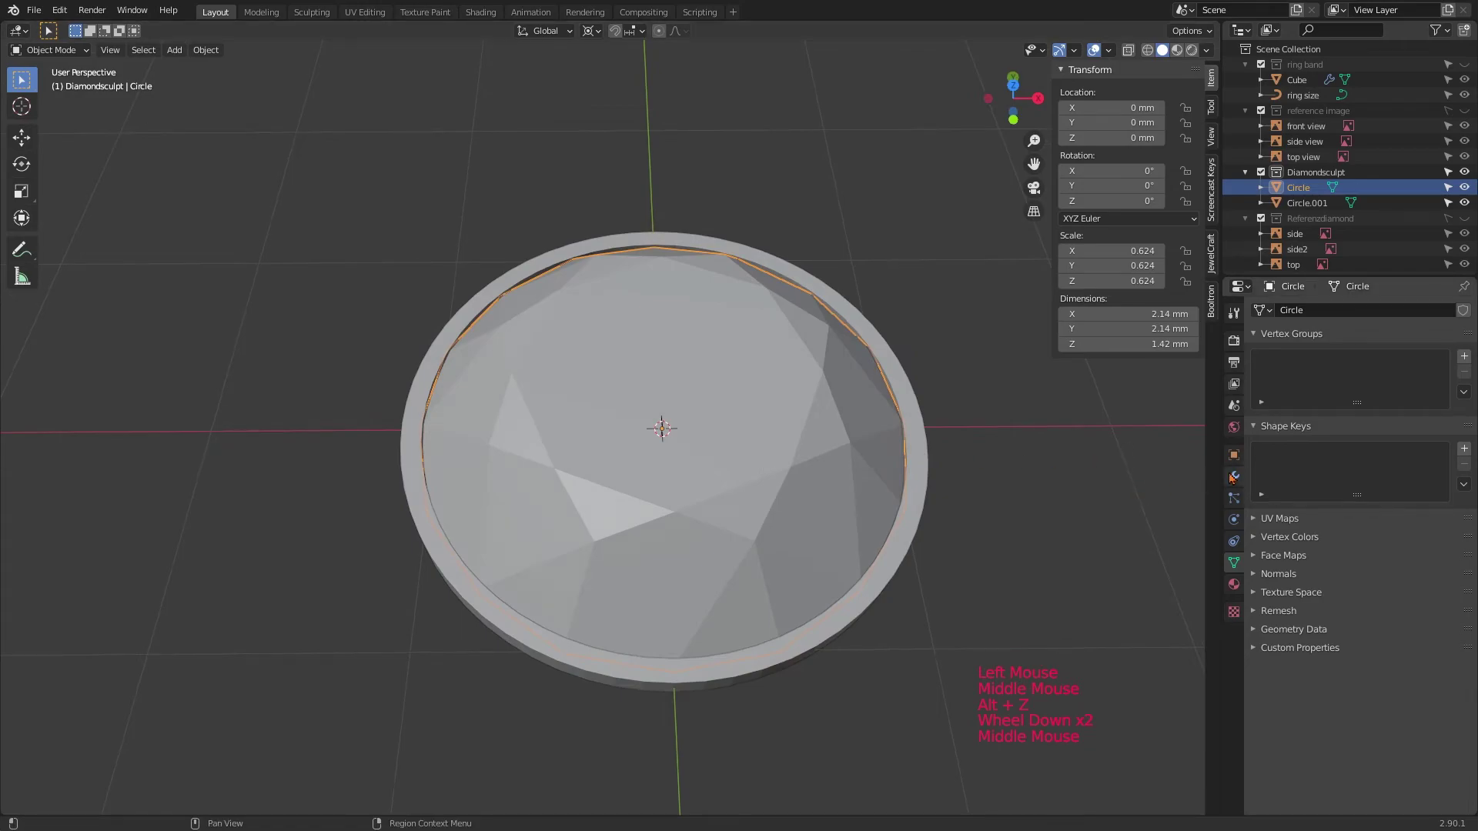
pyautogui.click(1234, 476)
pyautogui.click(1274, 312)
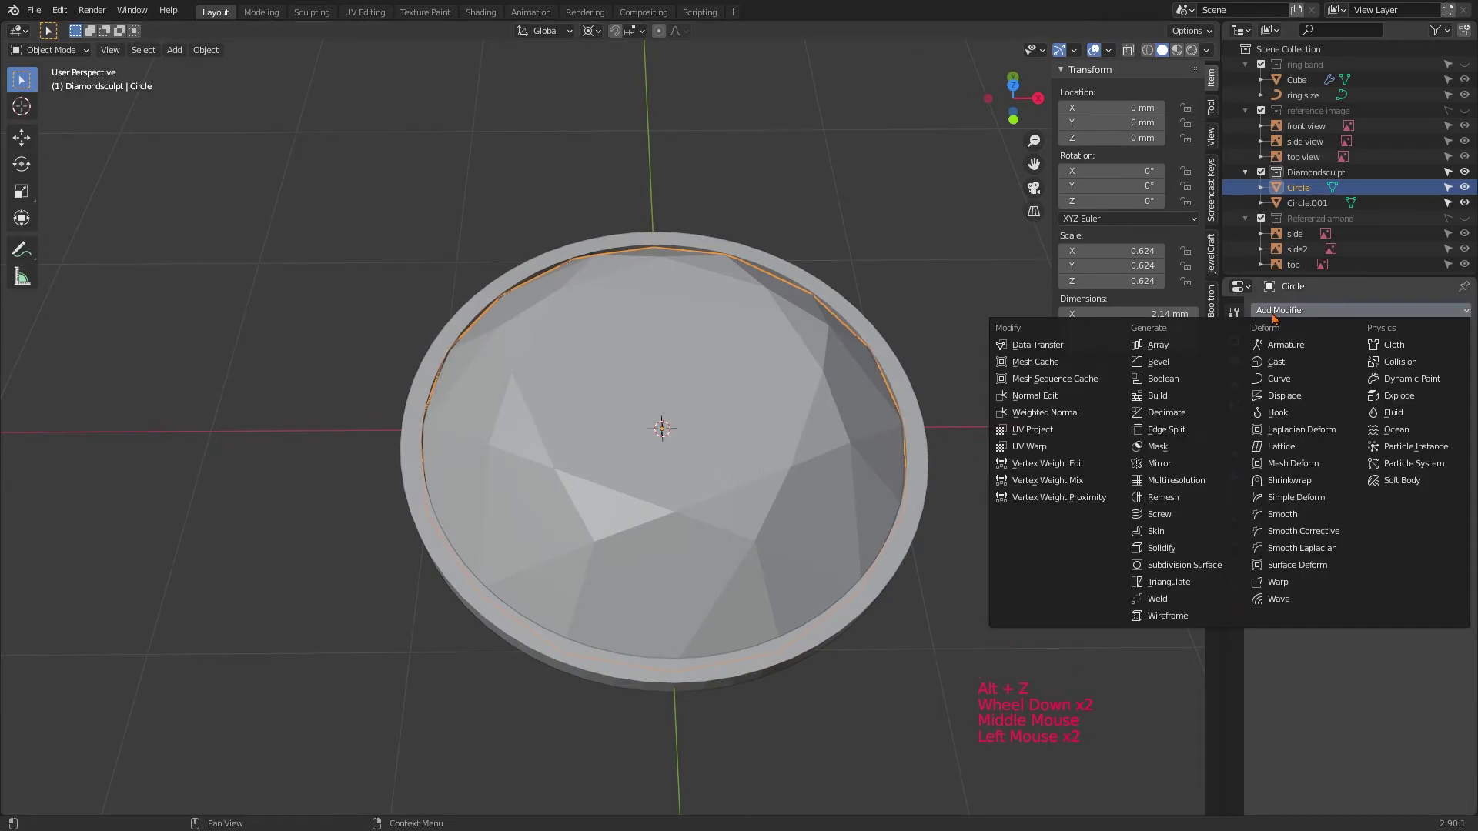
pyautogui.click(1211, 379)
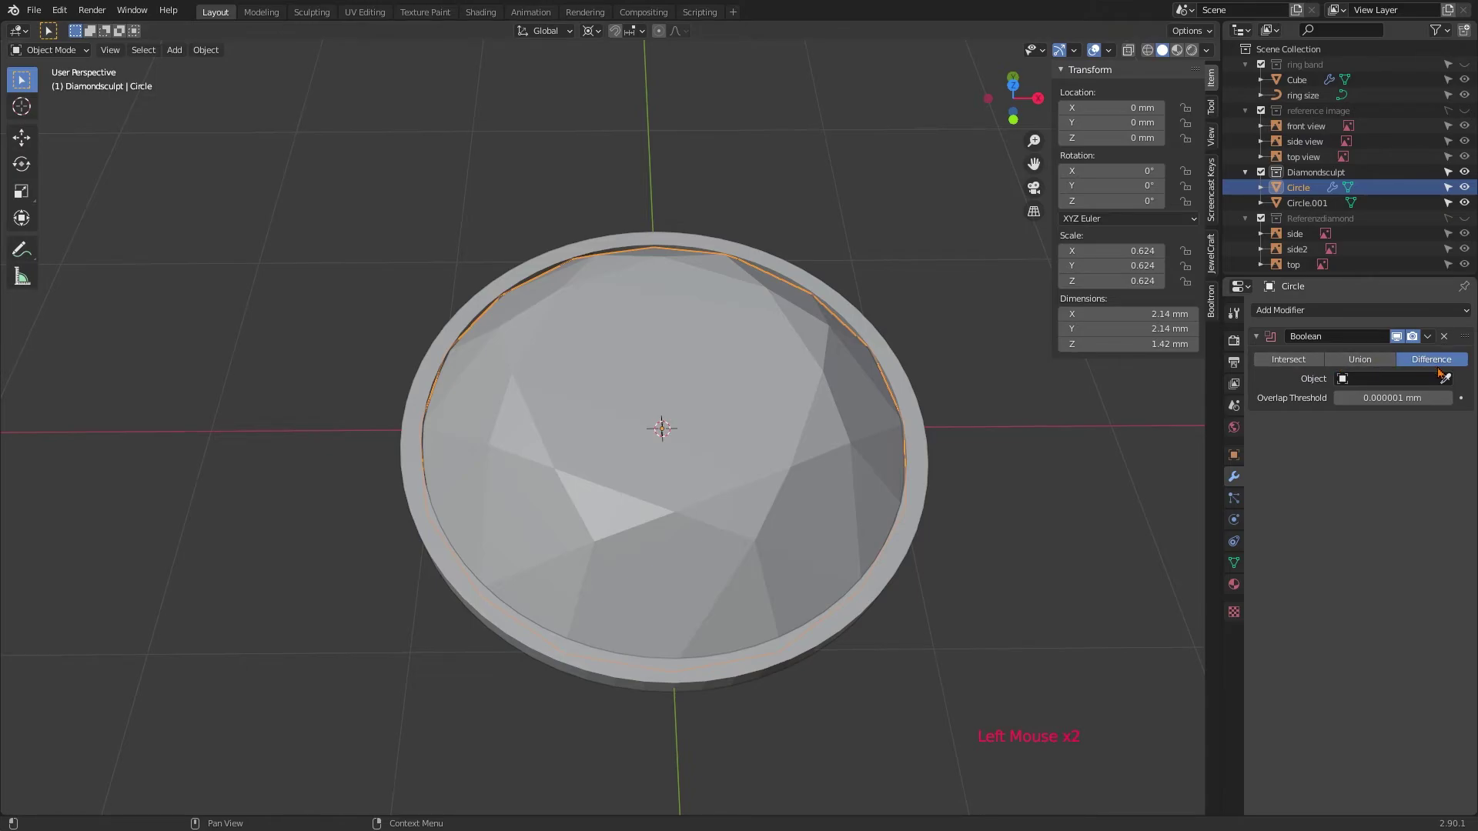
pyautogui.click(928, 423)
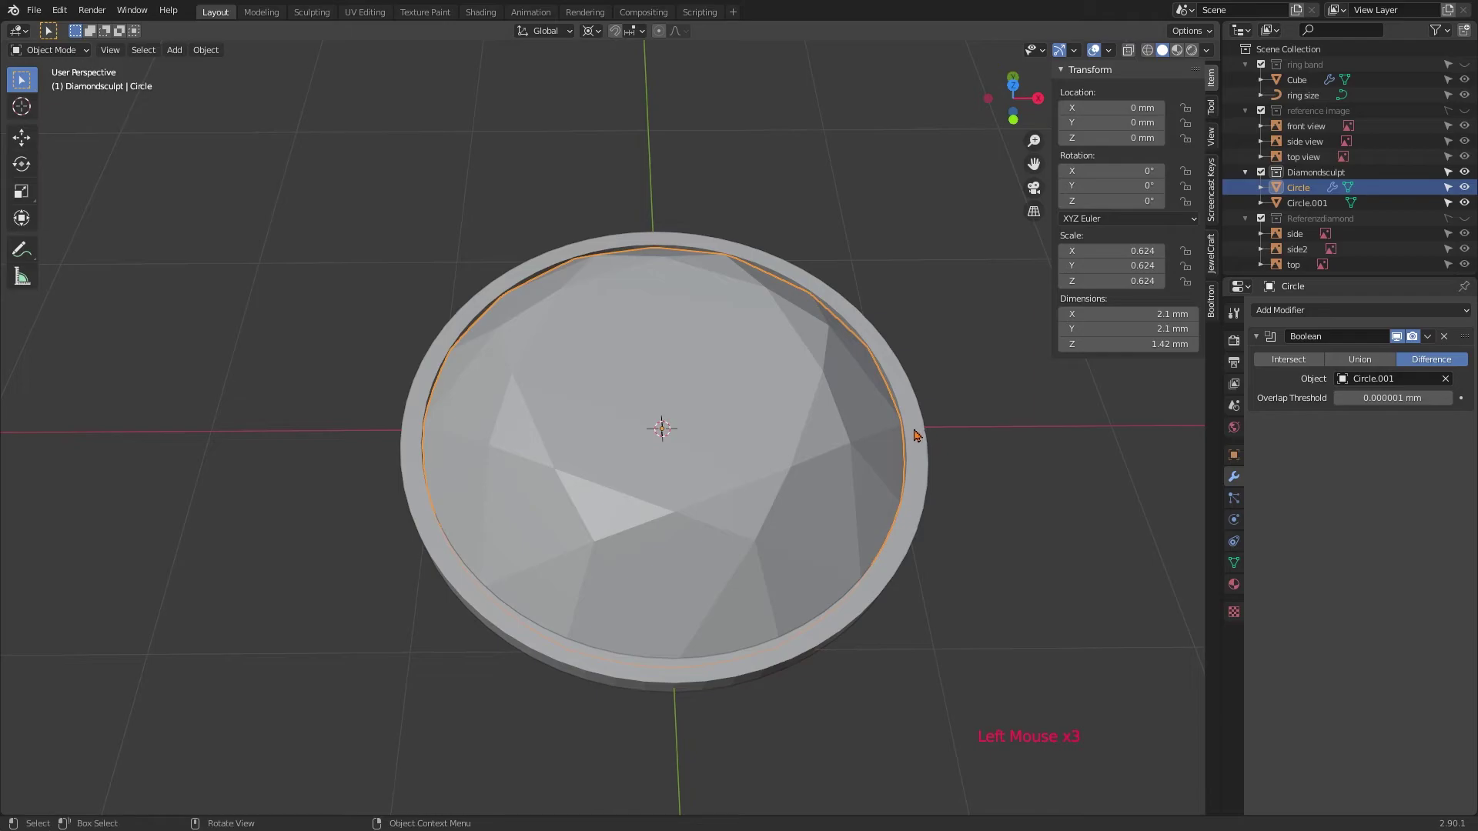
pyautogui.moveTo(836, 435); pyautogui.dragTo(801, 429, button='middle')
pyautogui.press('KP_Divide')
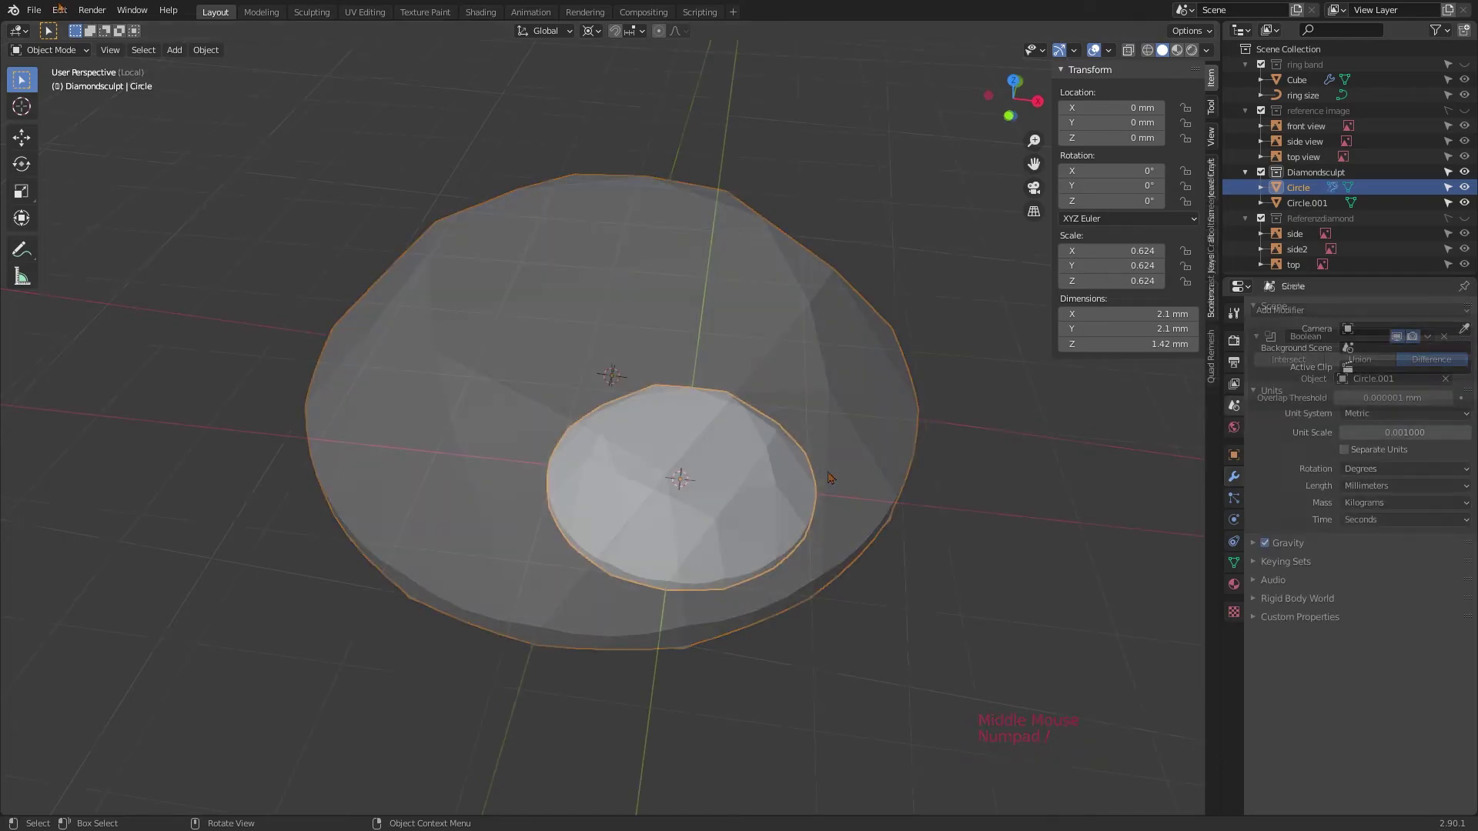
# - Search the keymap preferences for "local" to check the Local View shortcuts, save the preferences and close them
pyautogui.click(60, 10)
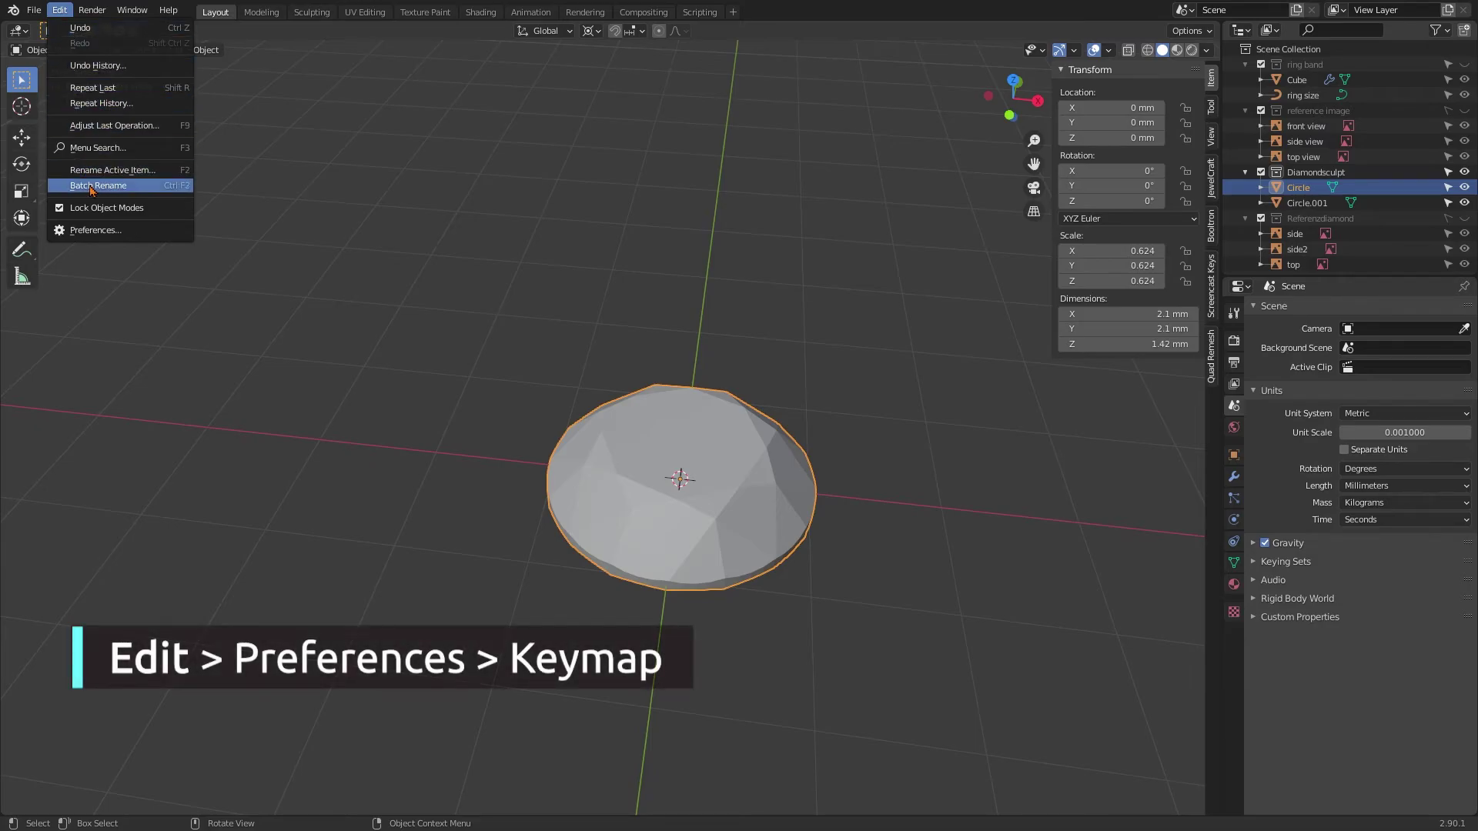
pyautogui.click(102, 231)
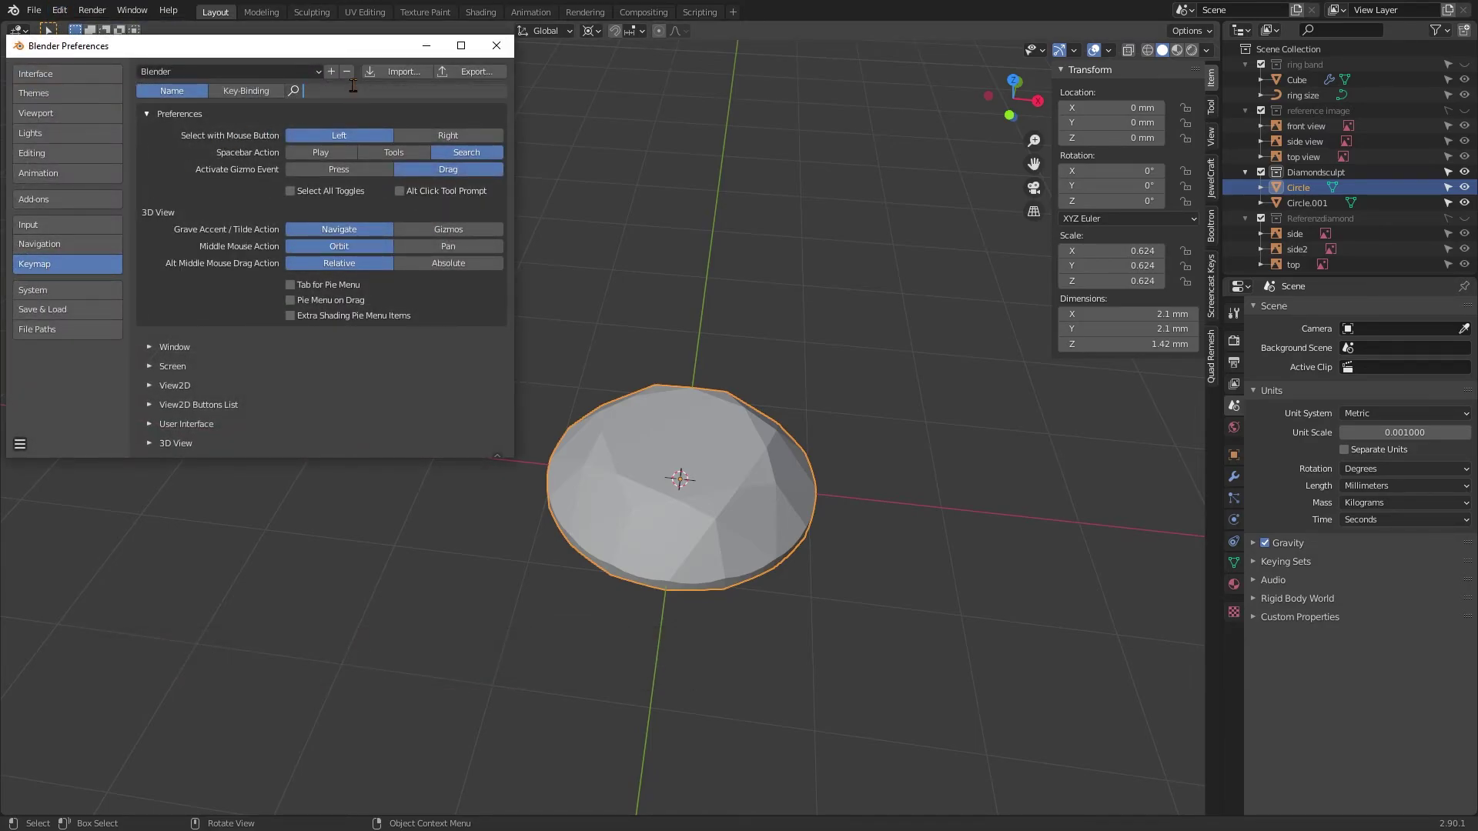
pyautogui.write('local')
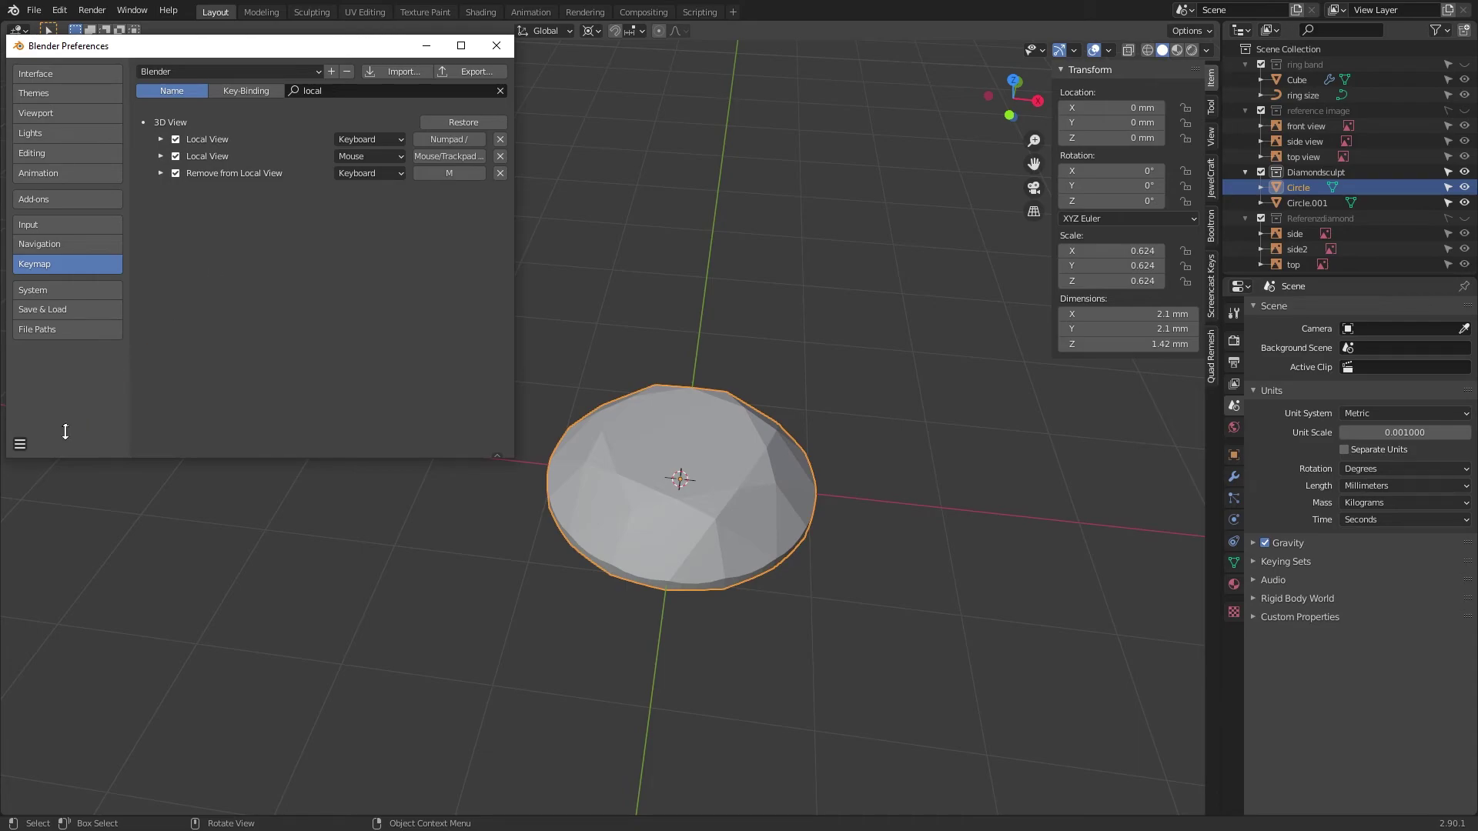
pyautogui.click(21, 446)
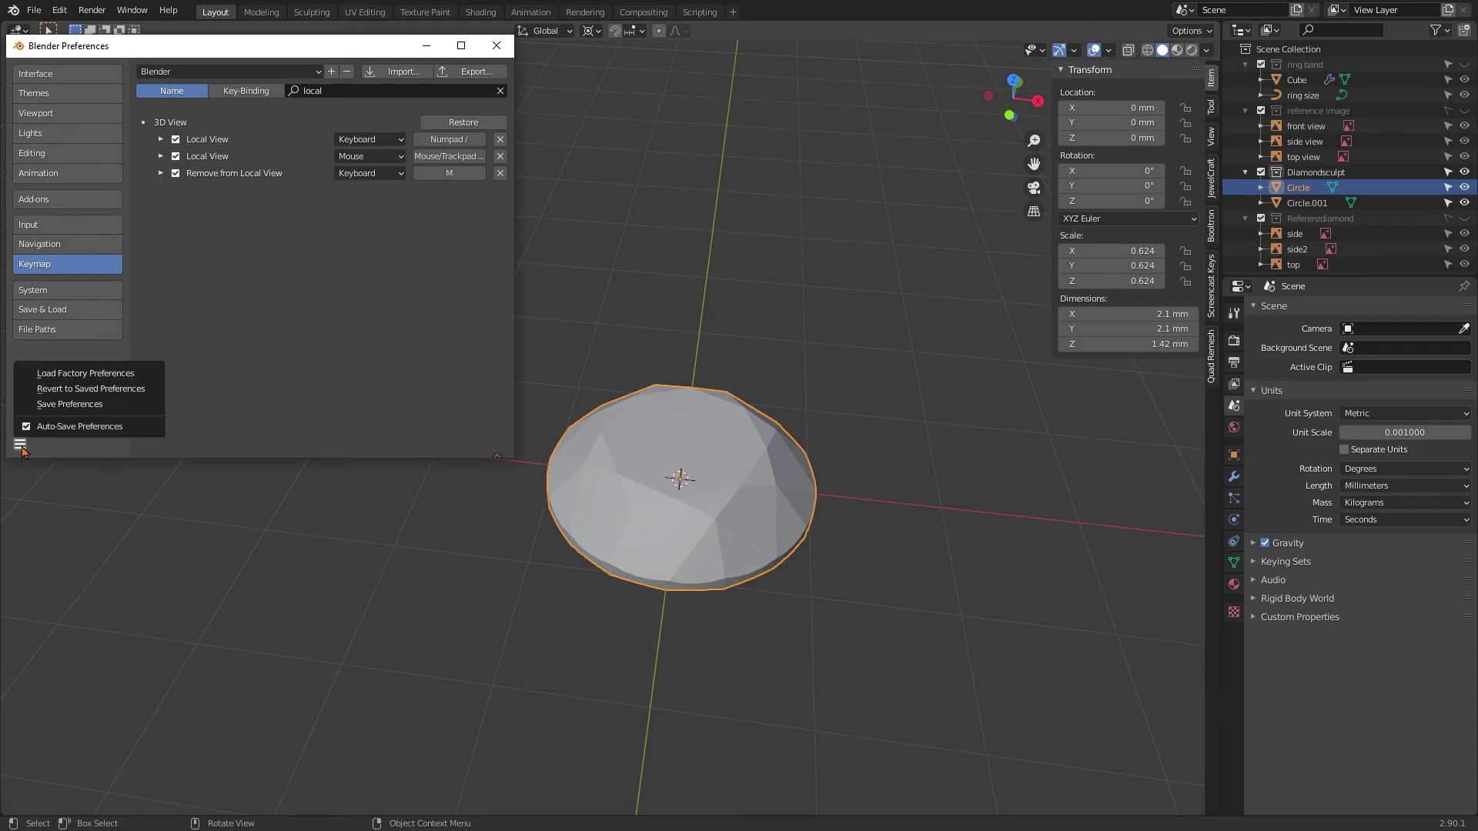
pyautogui.click(63, 406)
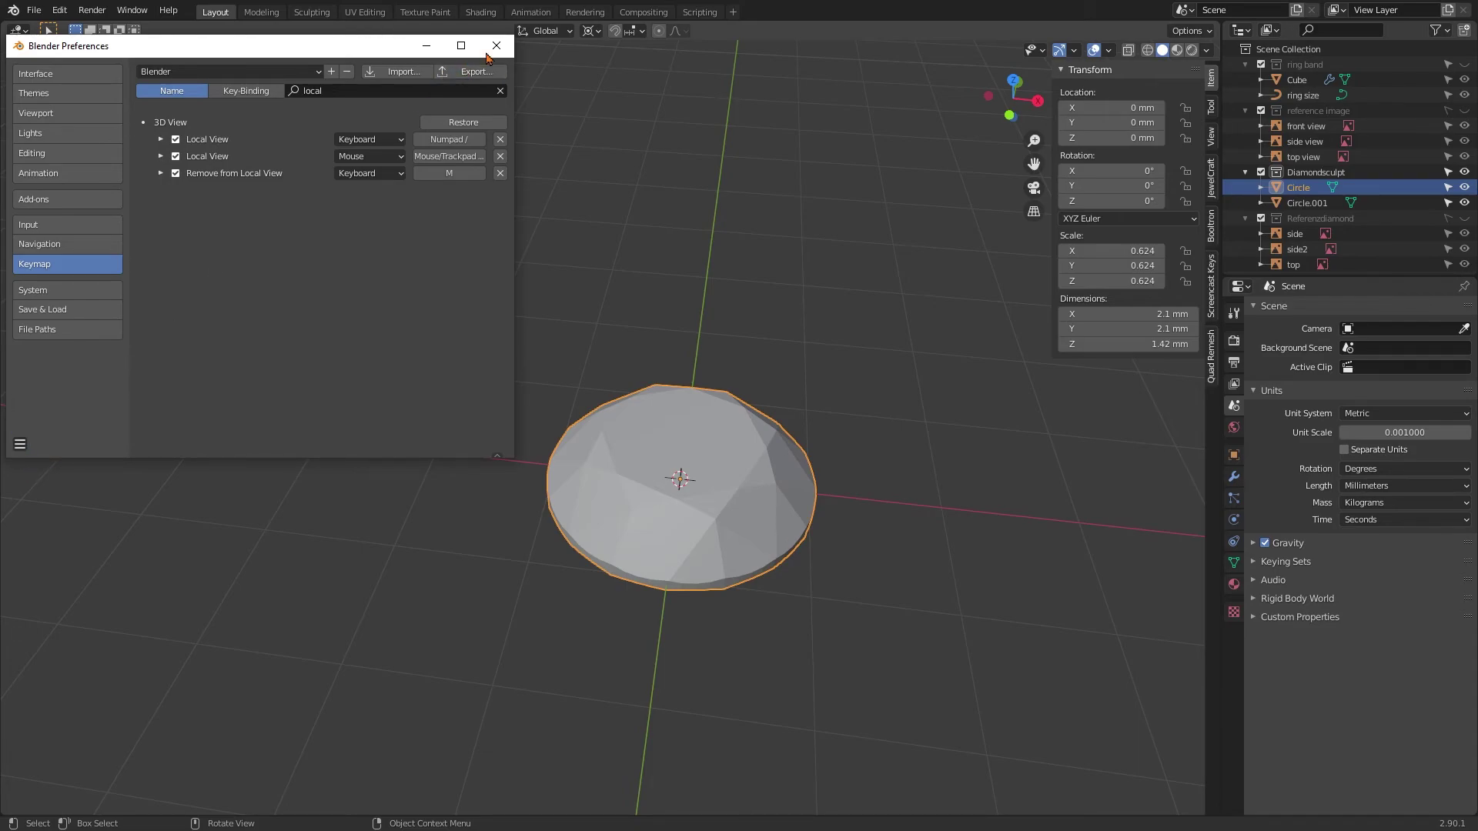
pyautogui.click(495, 45)
# - Toggle local view on and off for the diamond and inspect its rounded girdle from above
pyautogui.moveTo(567, 465); pyautogui.dragTo(564, 440, button='middle')
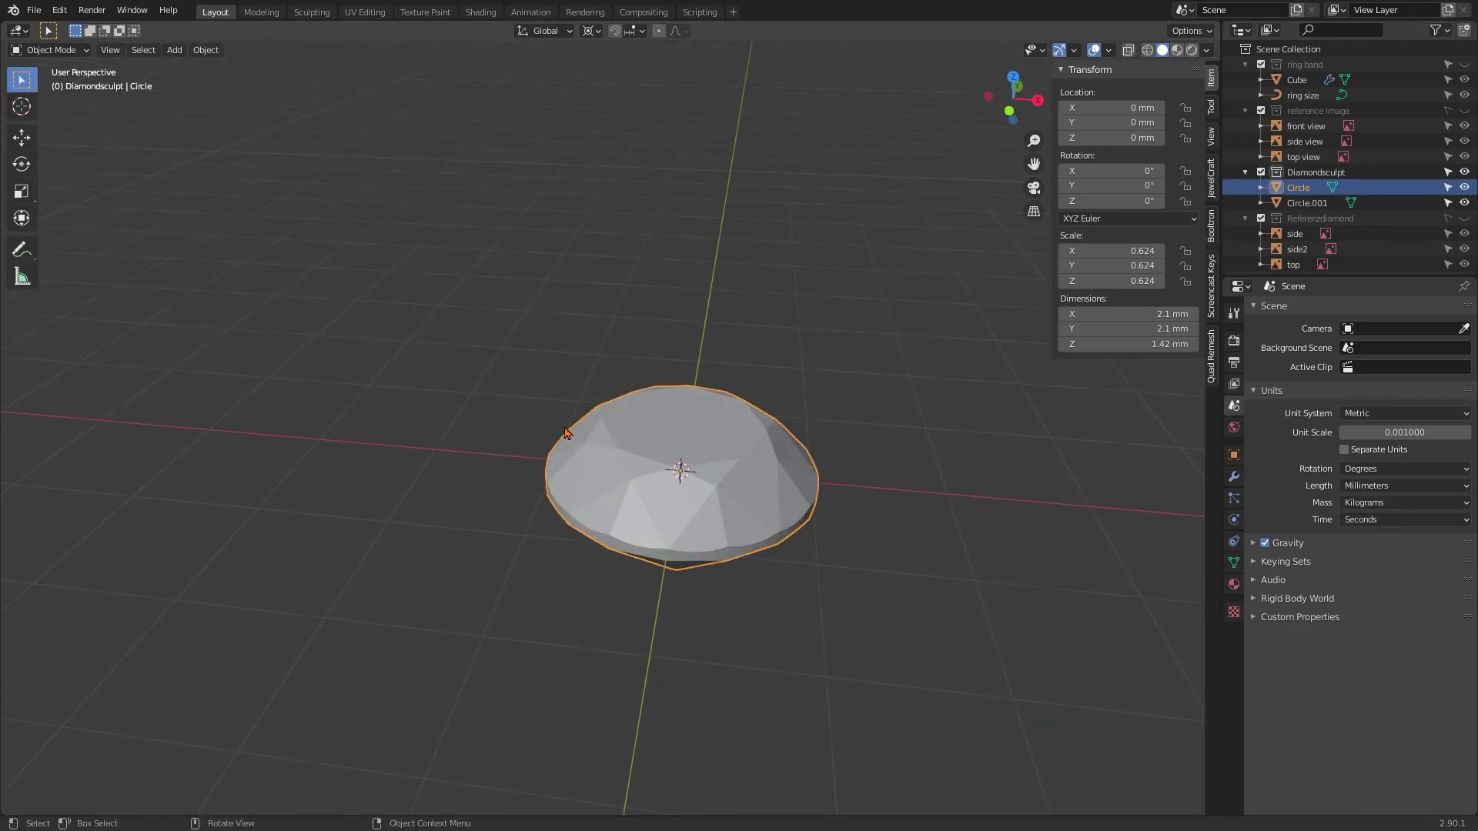
pyautogui.press('KP_Divide')
pyautogui.press('KP_Divide')
pyautogui.press('KP_Divide')
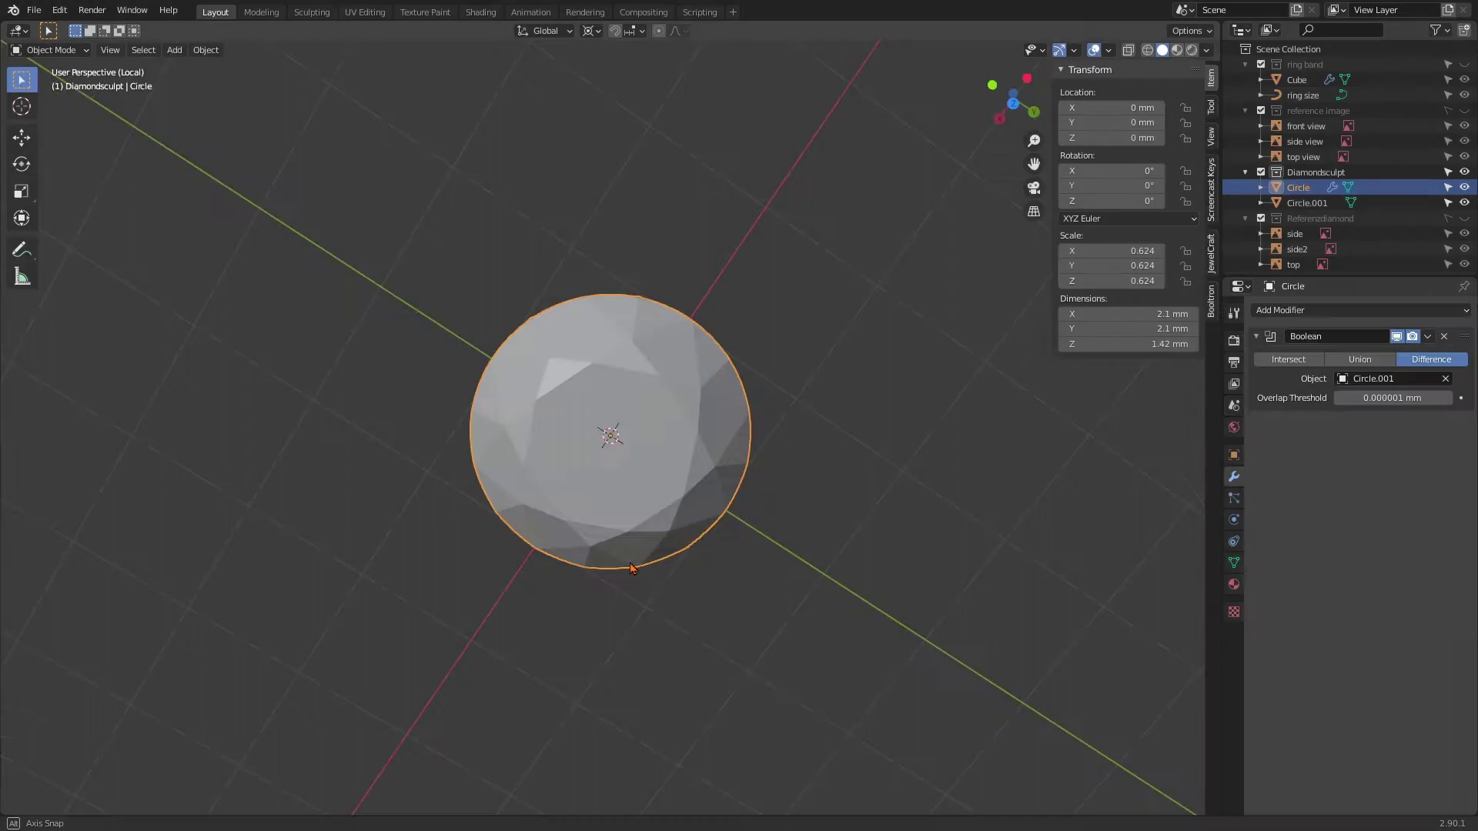
pyautogui.moveTo(655, 481); pyautogui.dragTo(661, 520, button='middle')
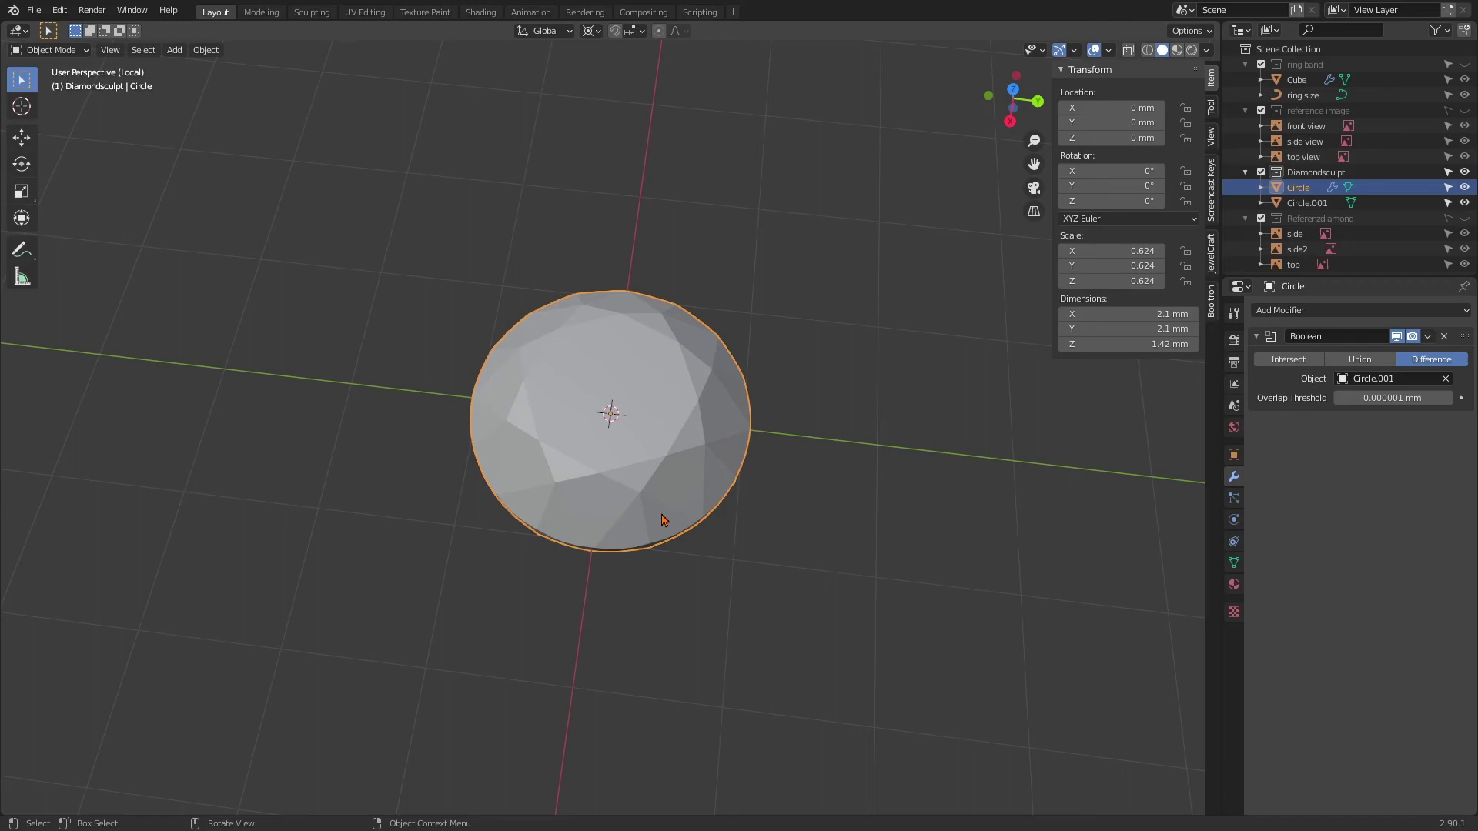
pyautogui.press('KP_Divide')
pyautogui.moveTo(825, 459); pyautogui.dragTo(909, 419, button='middle')
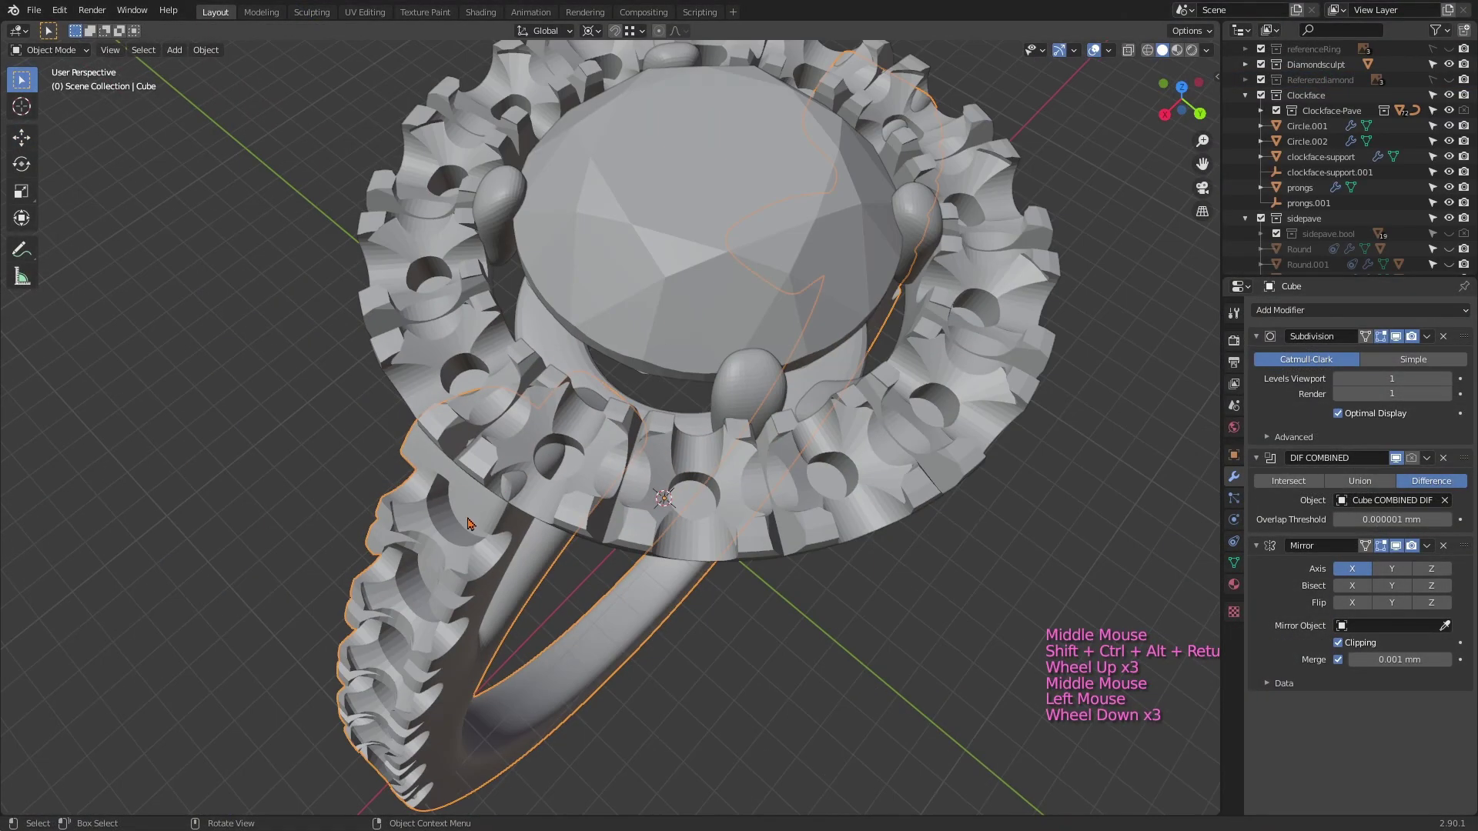
pyautogui.moveTo(662, 616); pyautogui.dragTo(669, 585, button='middle')
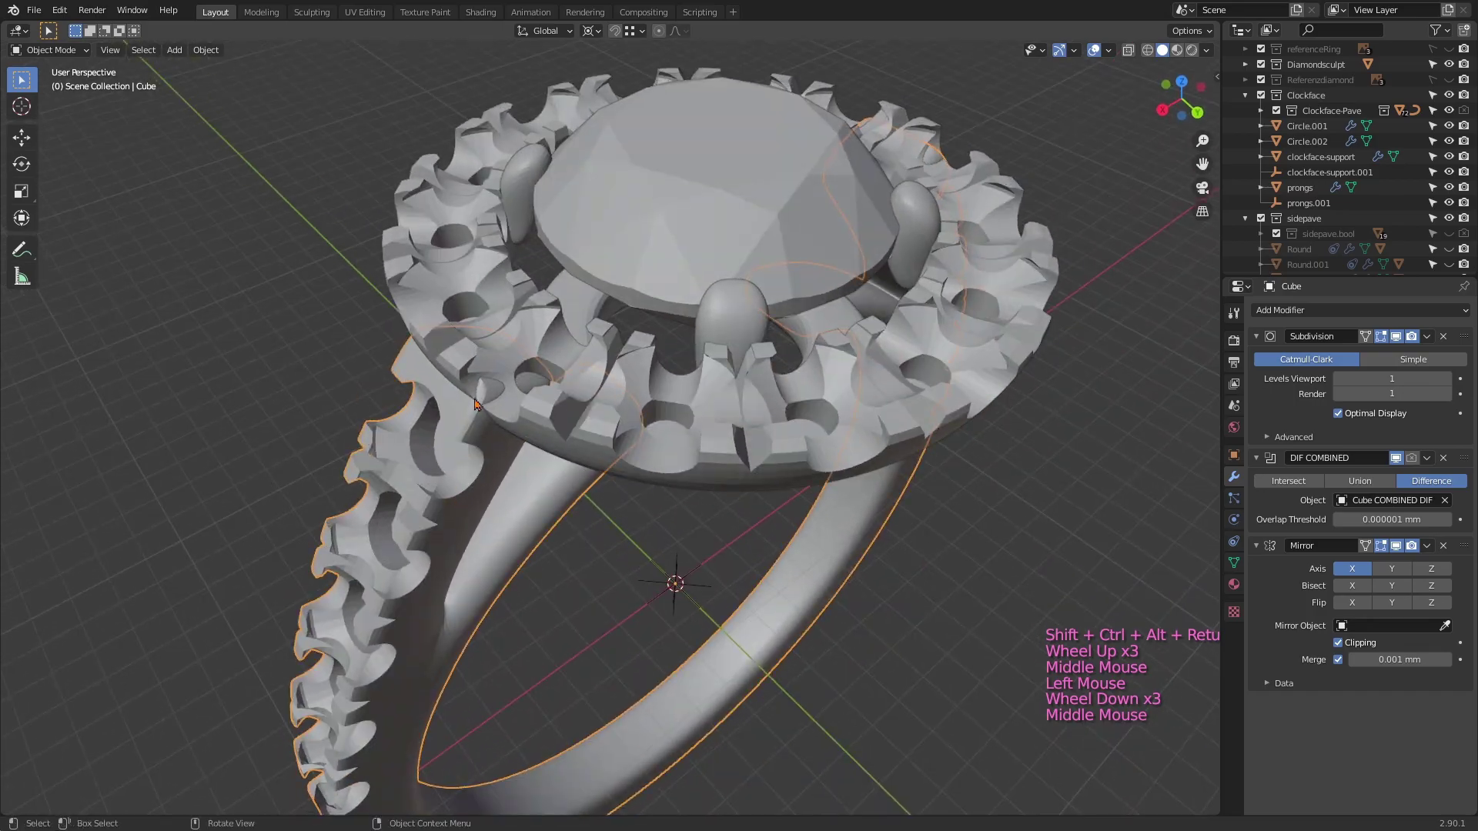